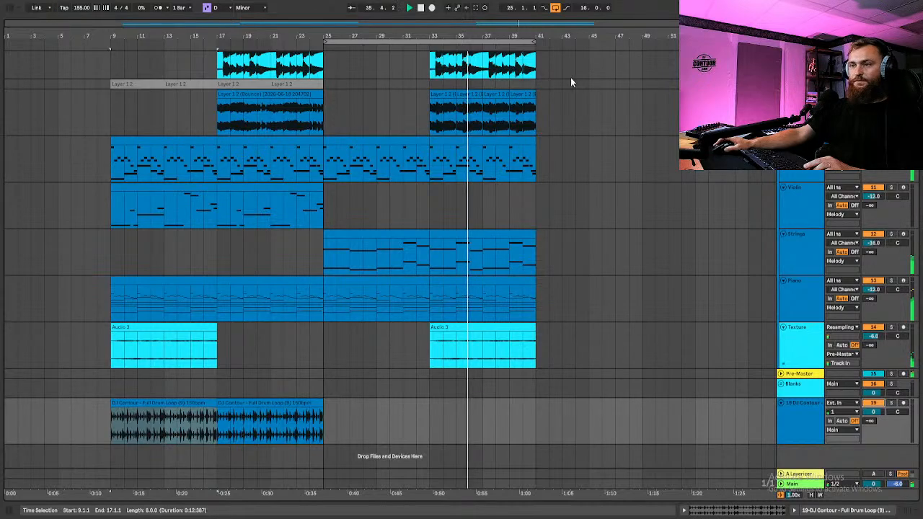
Turn off the arrangement loop and play the song from the Bell clip at bar 9
scroll(534, 217, up, 3)
scroll(535, 222, down, 3)
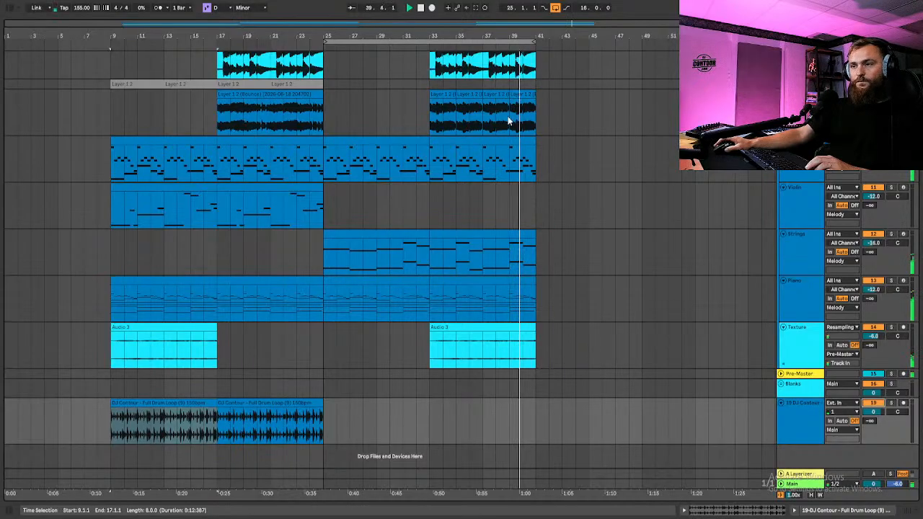
click(557, 8)
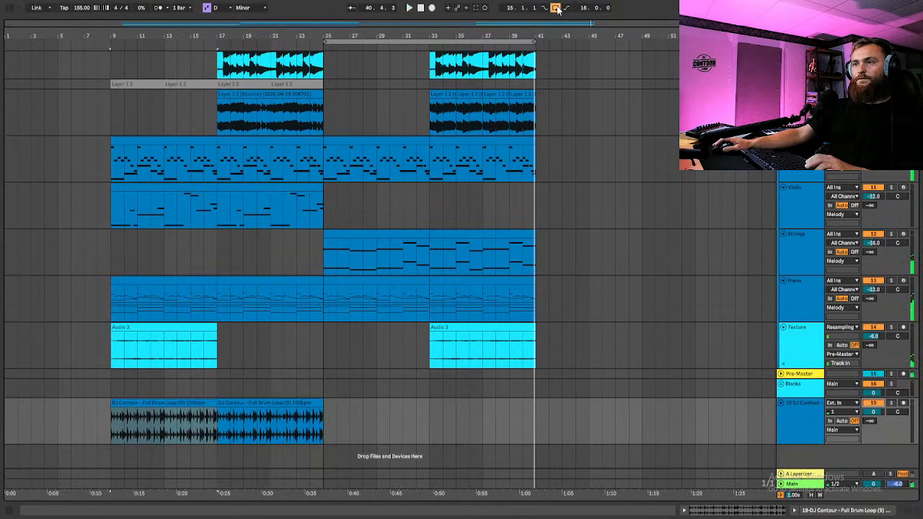
click(114, 137)
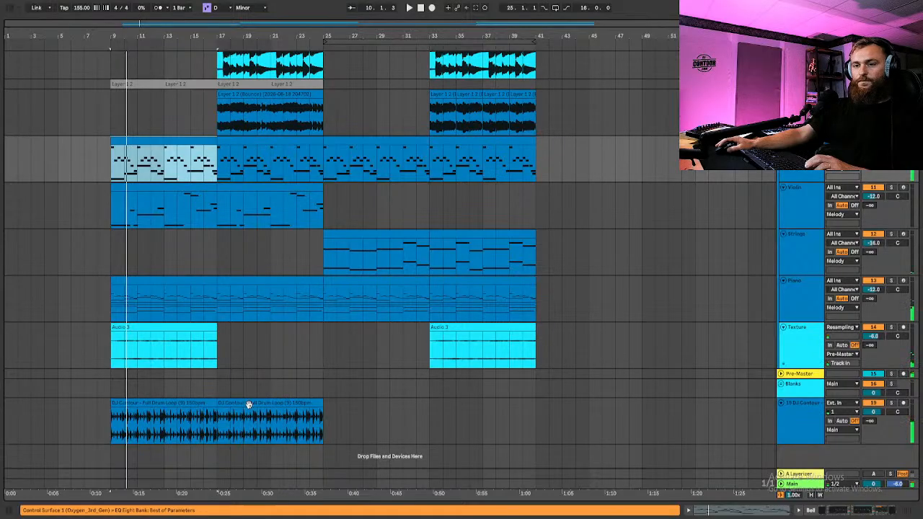
Try the second drum loop clip at bar 25 during playback, and return it to bar 17
drag(248, 405, 352, 405)
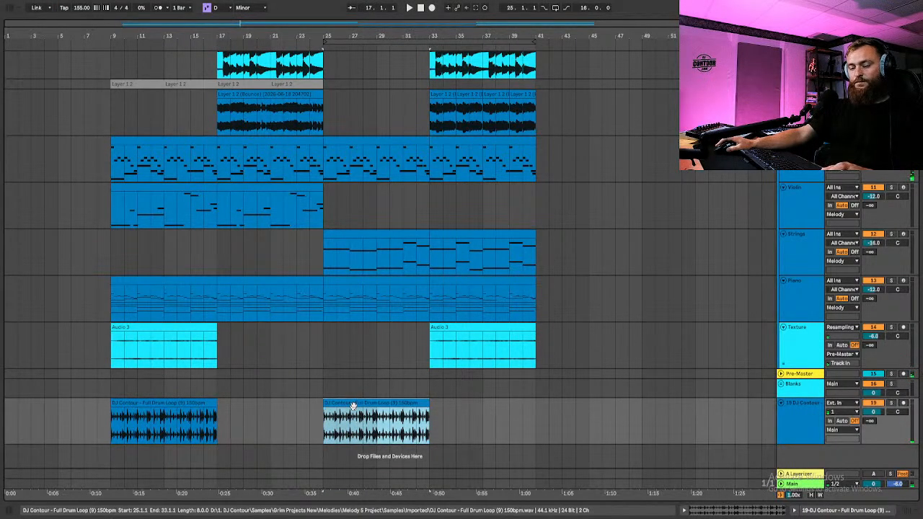
key(space)
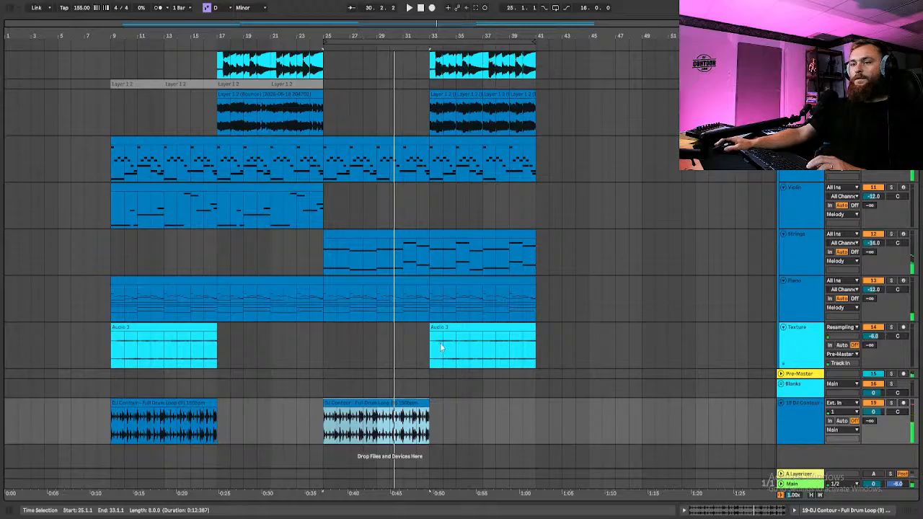
drag(348, 413, 247, 406)
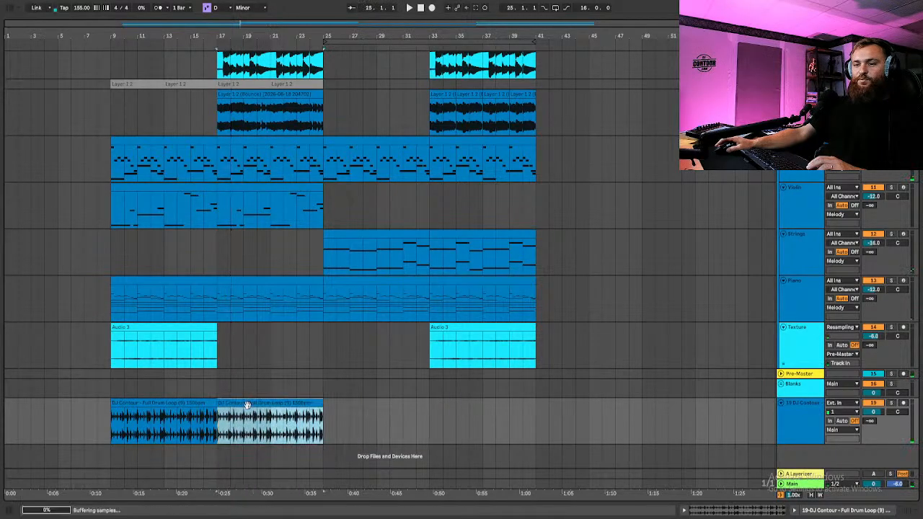
Mute the drum loop track and play the arrangement from bar 33
key(0)
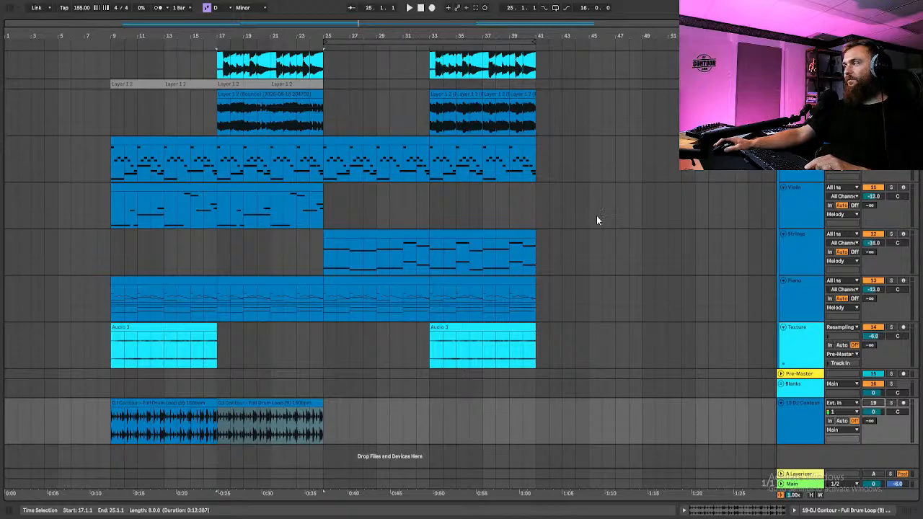
click(562, 193)
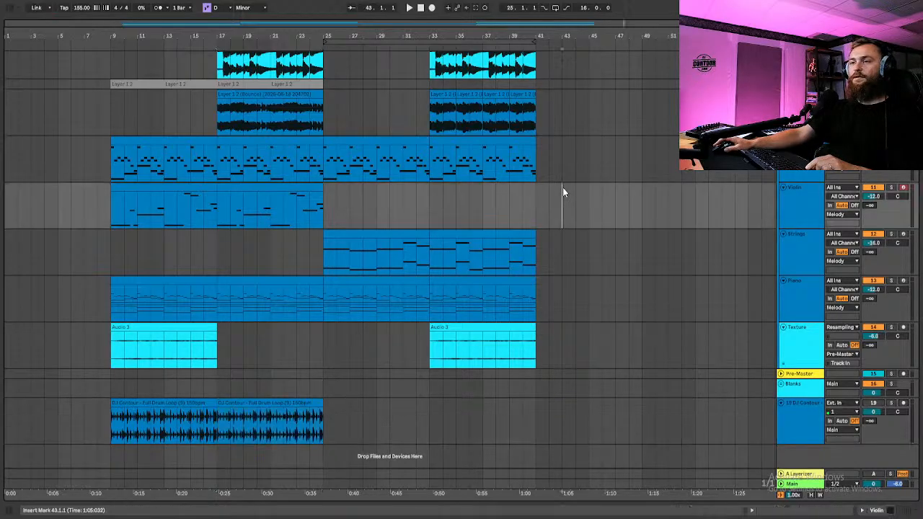
click(434, 97)
key(space)
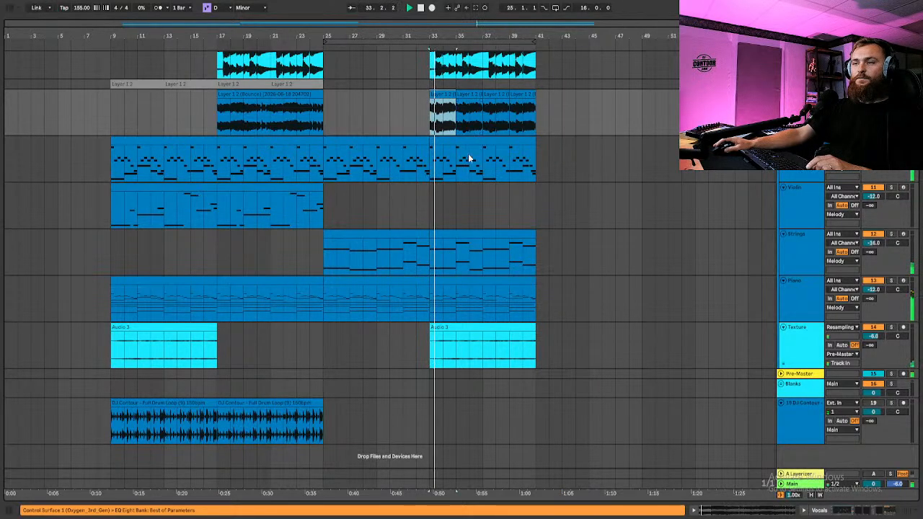
Open the Strings track's Komplete Kontrol plug-in and position its window over the arrangement
double_click(791, 237)
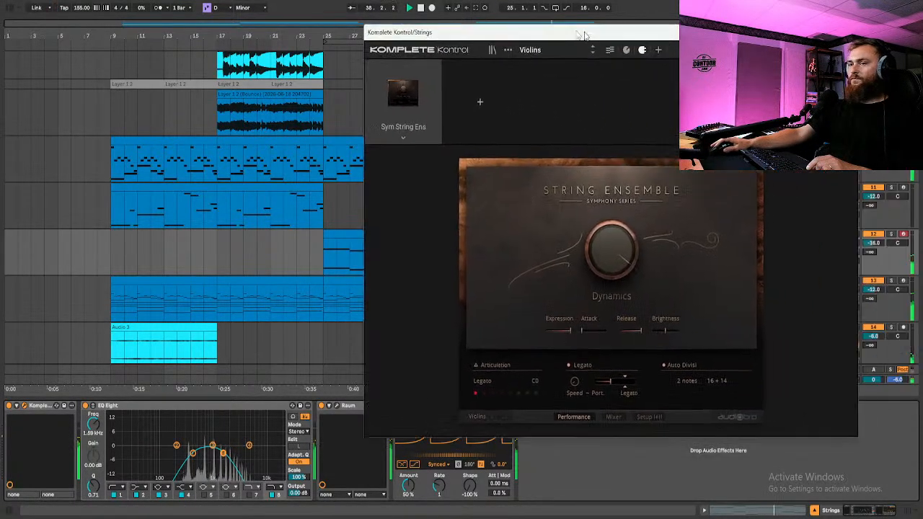
drag(584, 36, 473, 52)
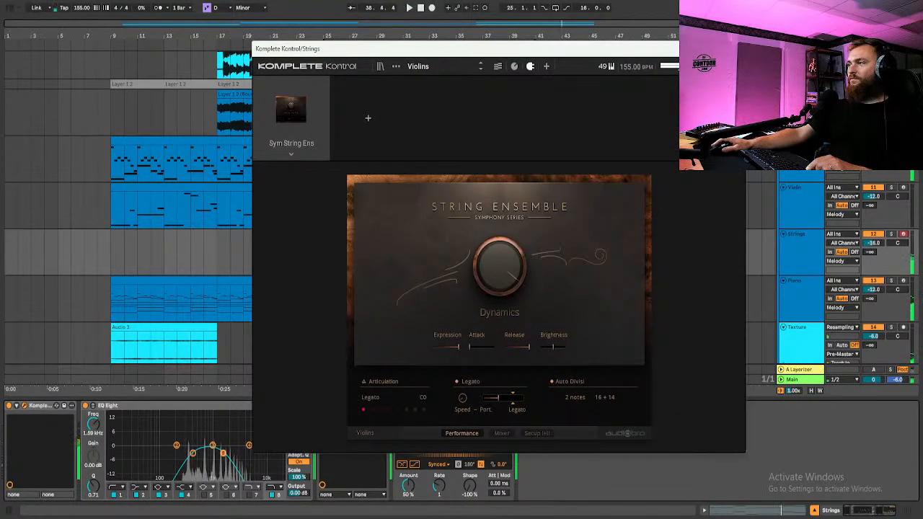
click(102, 7)
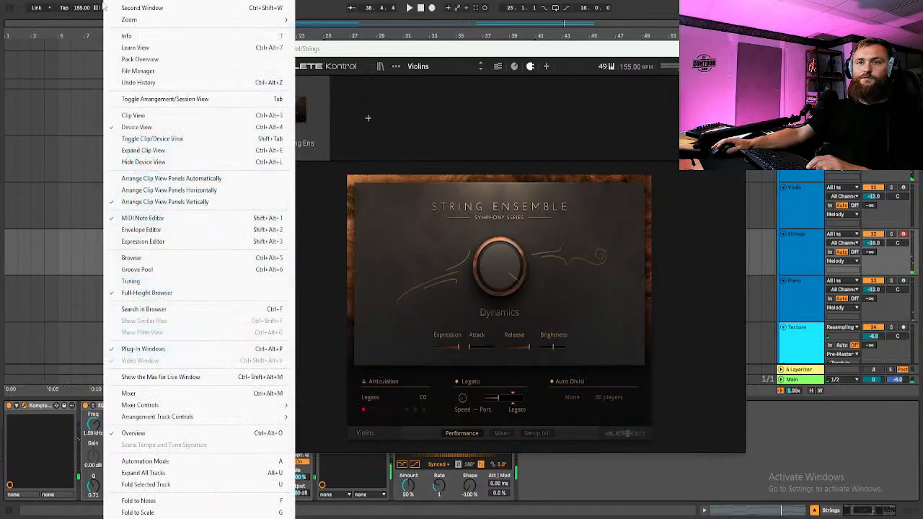
click(127, 12)
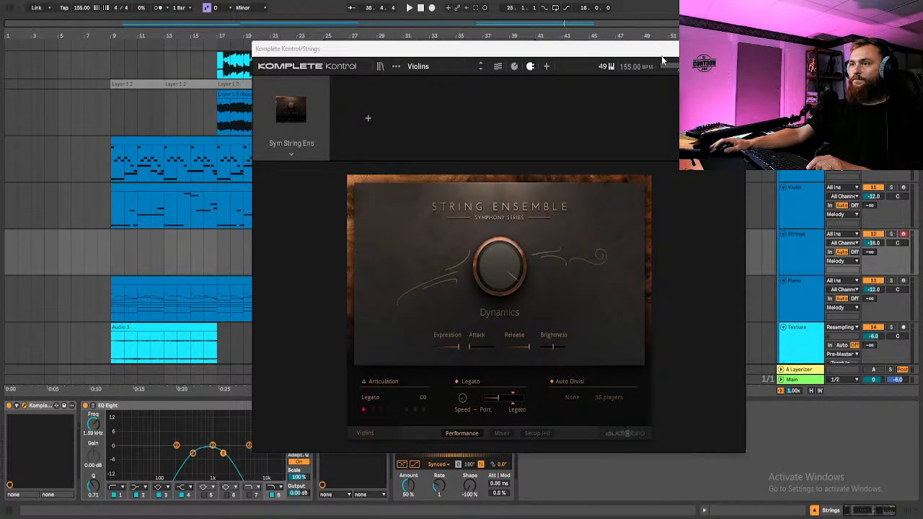
drag(661, 56, 625, 52)
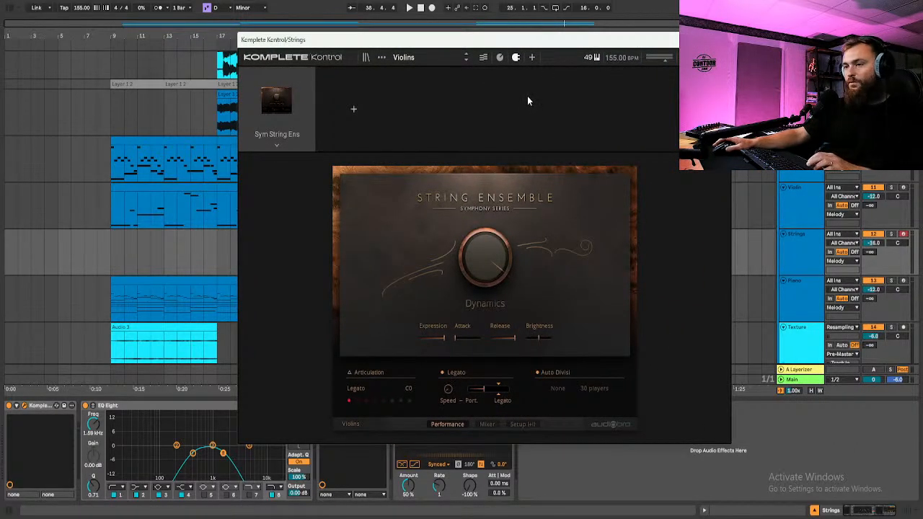
Solo the Strings track during playback, lower the String Ensemble's Brightness to minimum, and close the plug-in window
key(space)
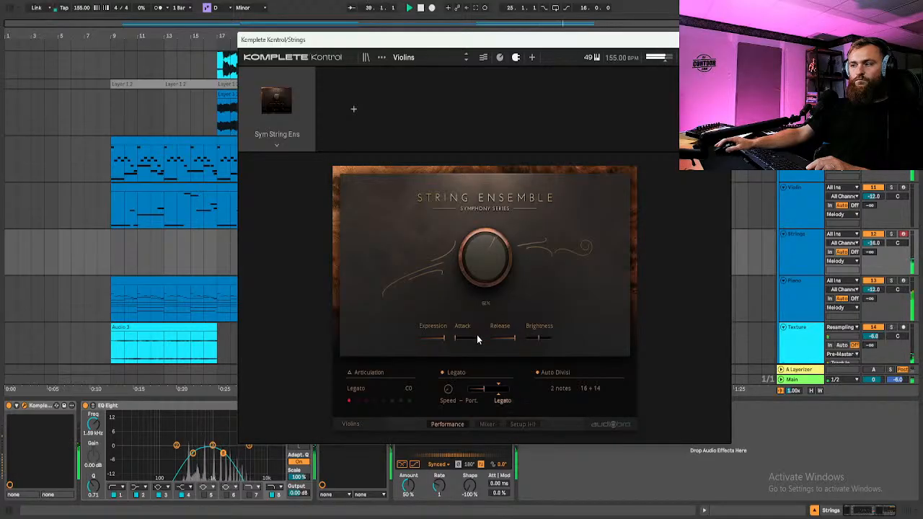
click(890, 234)
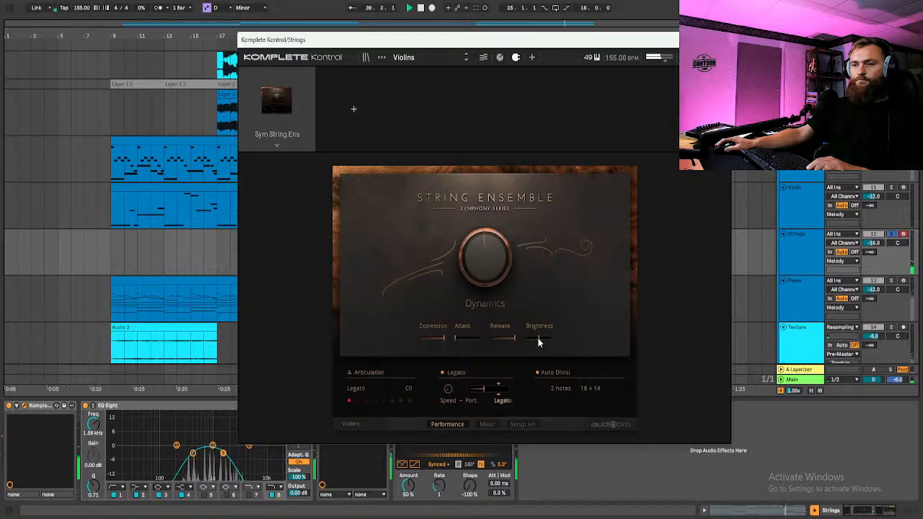
drag(538, 338, 516, 343)
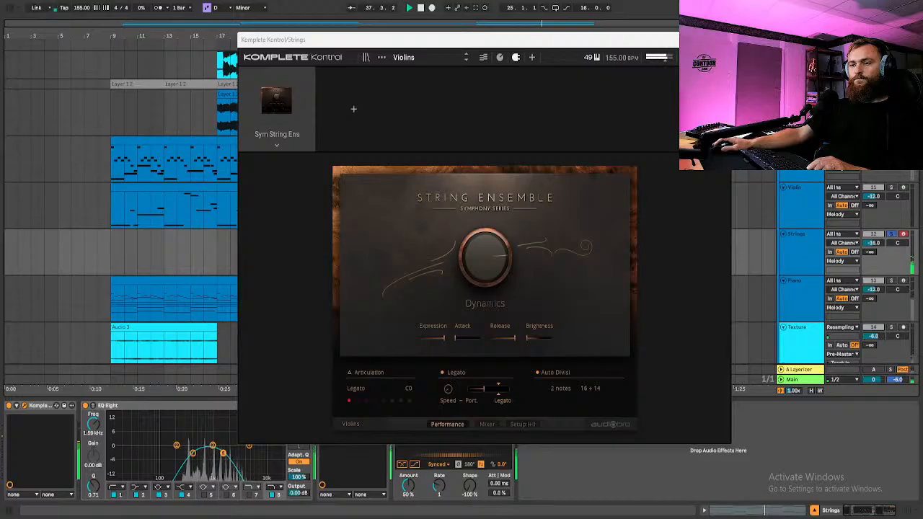
click(667, 39)
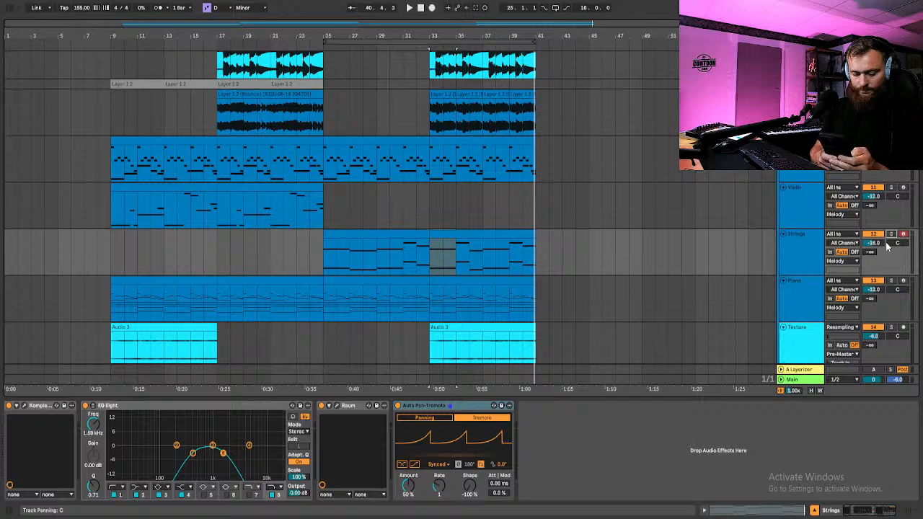
Play the arrangement from bars 17, 25 and 33 to review how the sections and layers sound together
key(space)
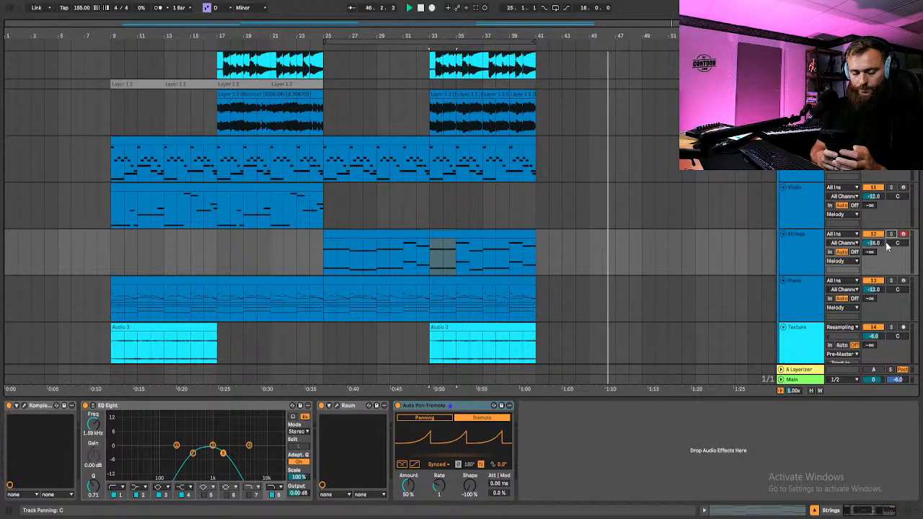
key(space)
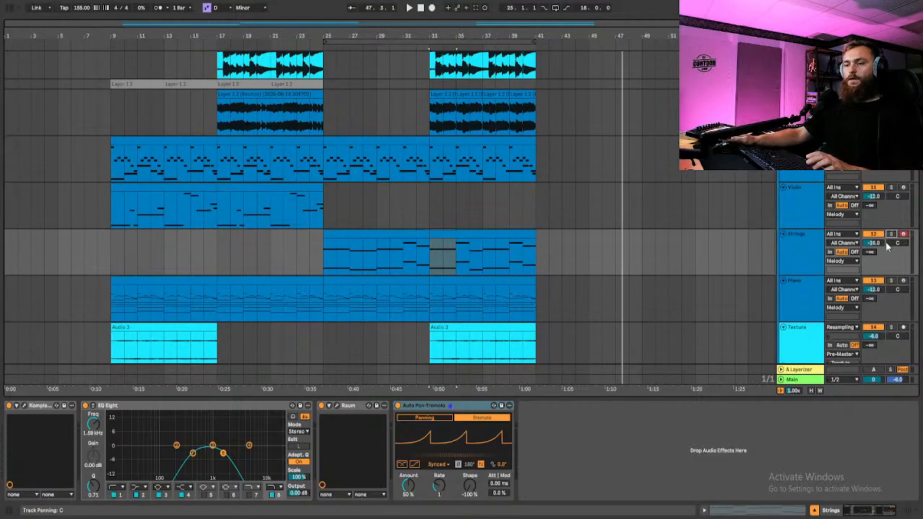
key(space)
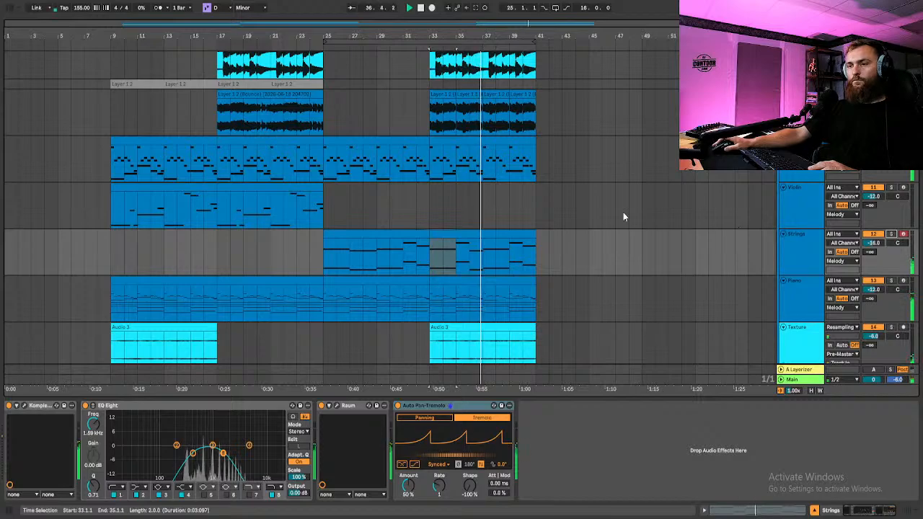
scroll(644, 267, up, 4)
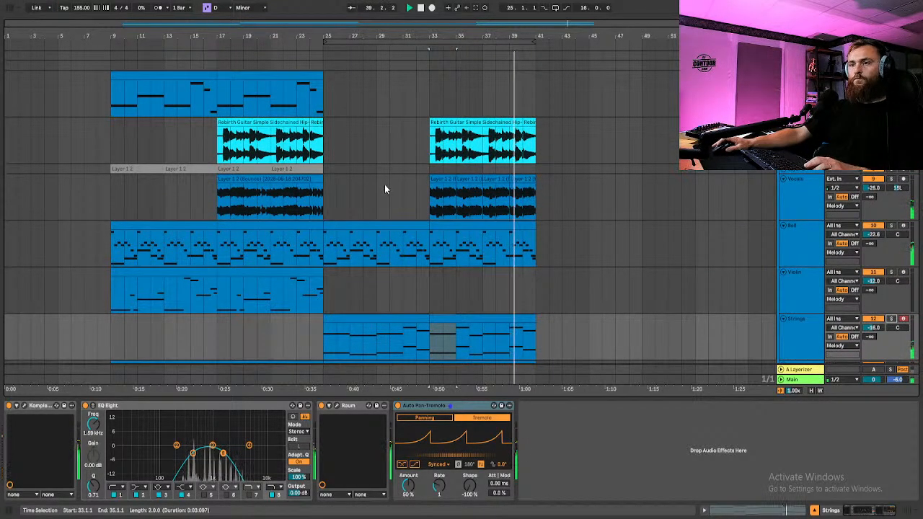
click(239, 179)
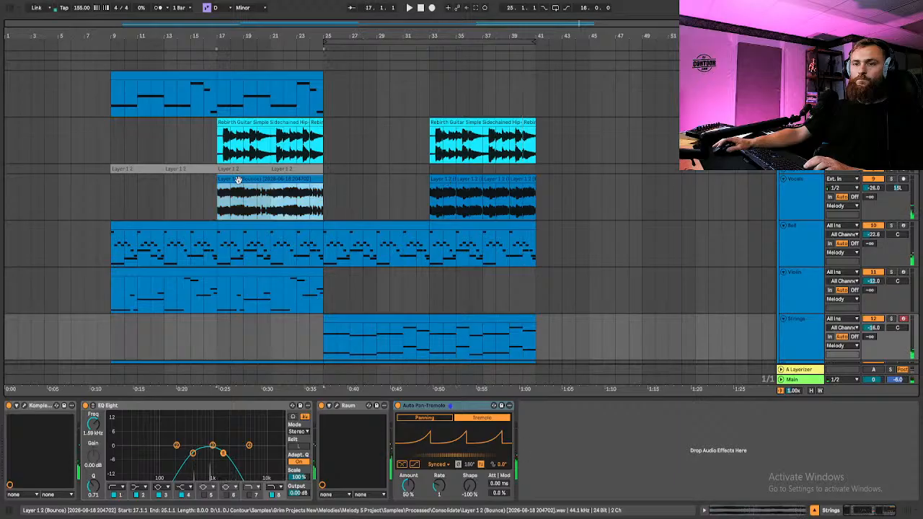
click(450, 181)
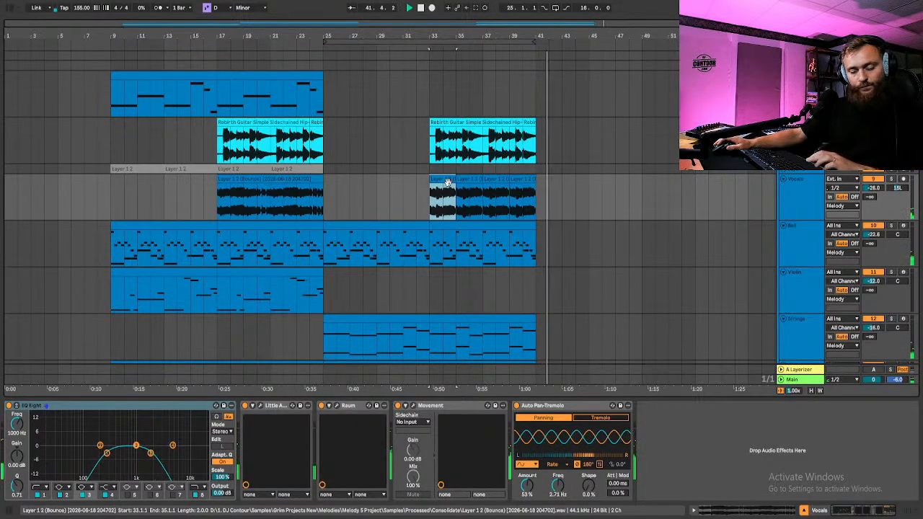
key(space)
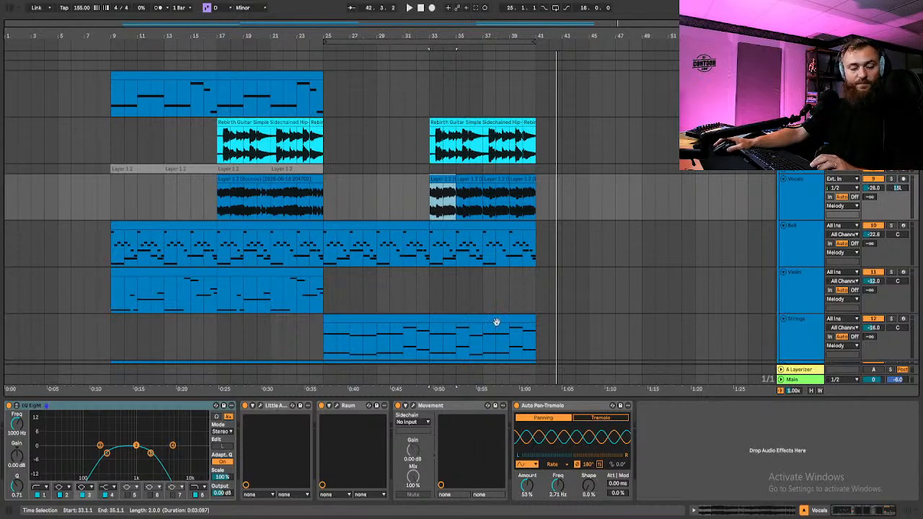
click(339, 223)
key(space)
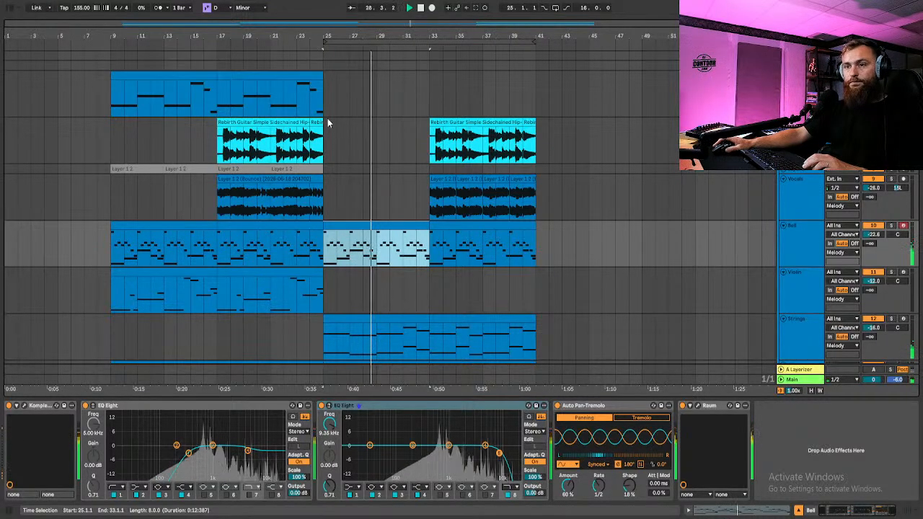
click(11, 8)
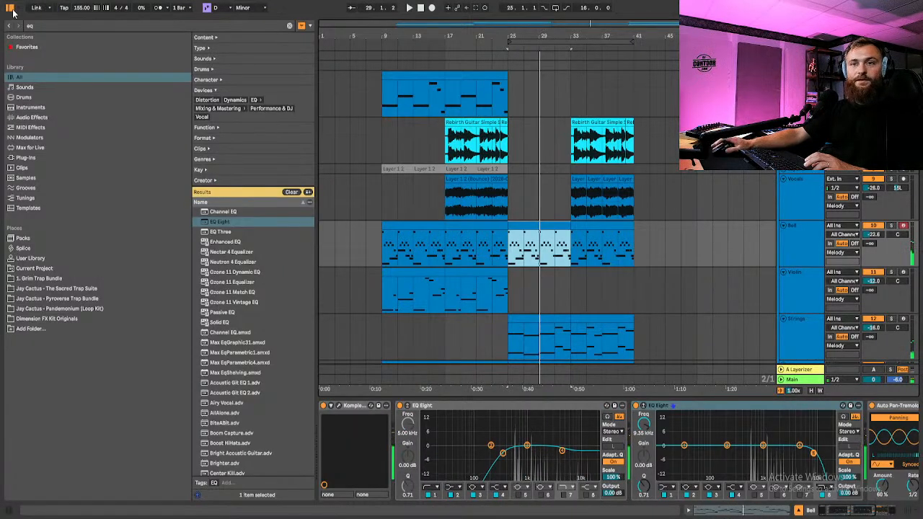
key(space)
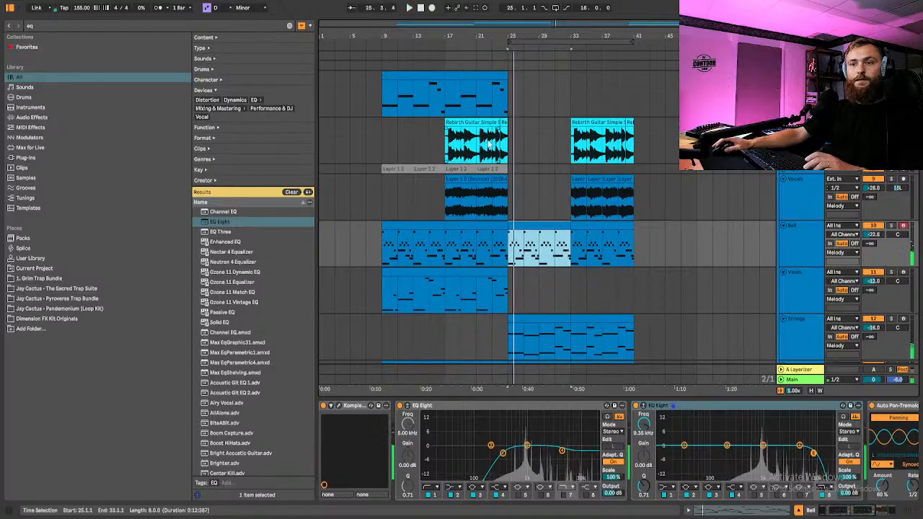
click(52, 24)
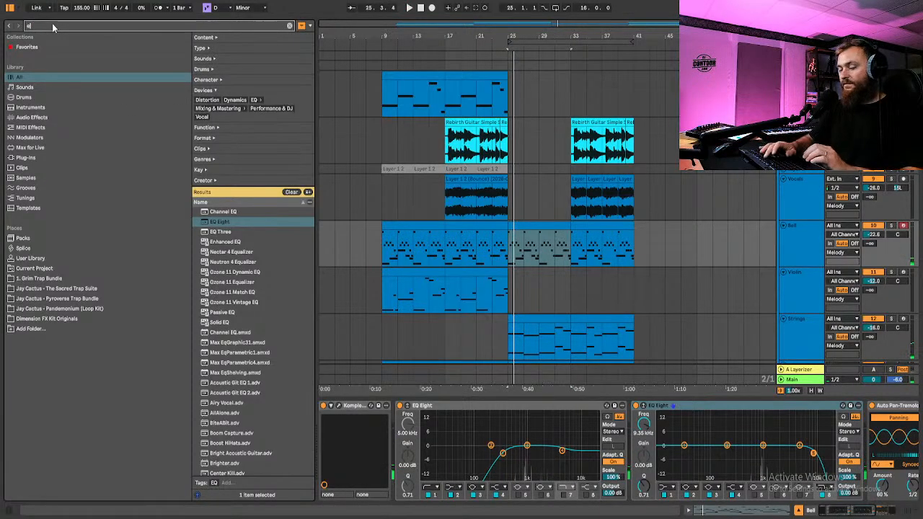
key(BackSpace)
key(BackSpace)
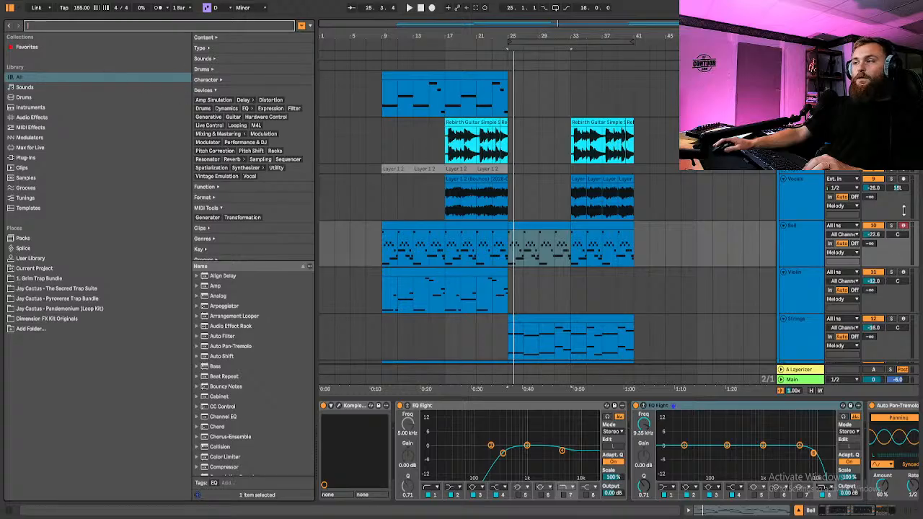
Duplicate the Bell track and delete all of the copy's clips before bar 33
click(800, 230)
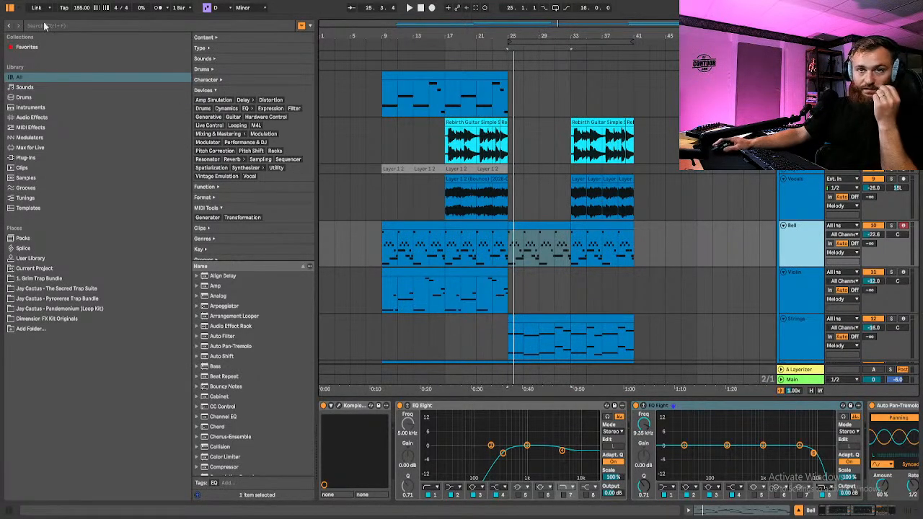
click(10, 8)
key(ctrl+d)
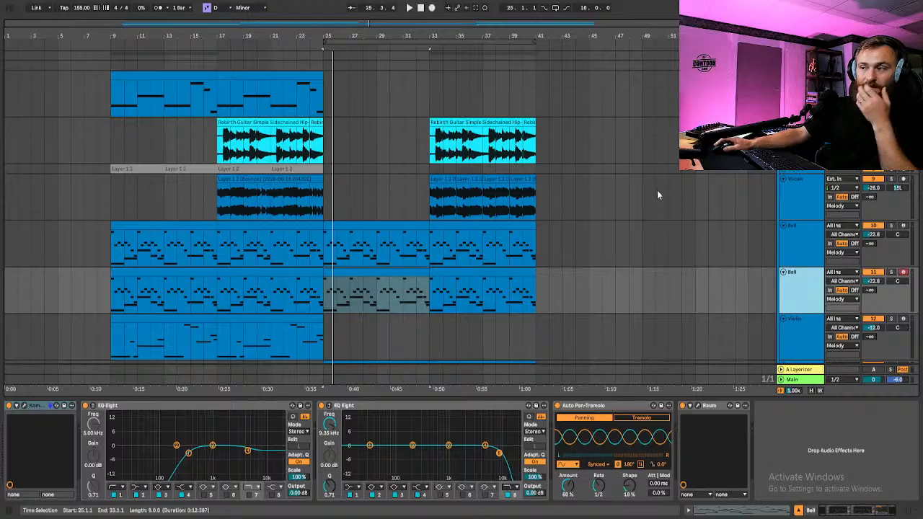
drag(542, 268, 419, 283)
drag(97, 276, 404, 283)
key(Delete)
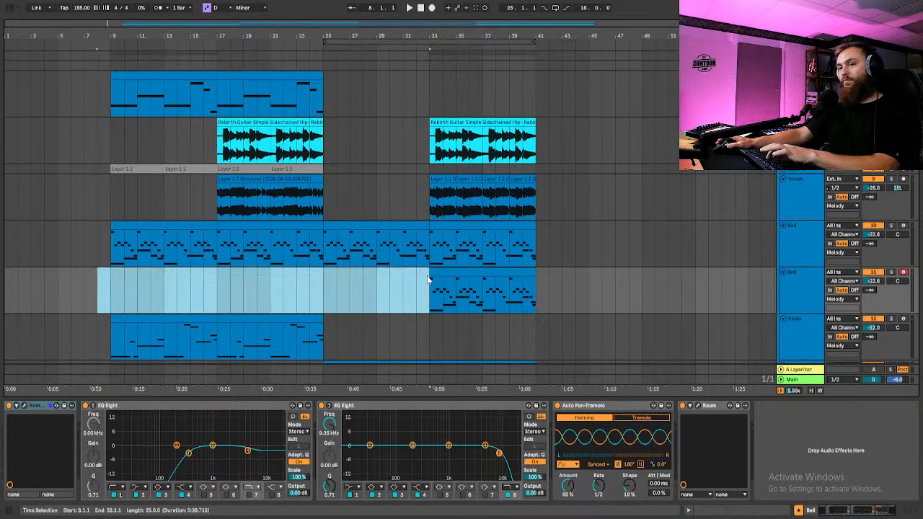
Open the duplicate Bell clip at bar 33 in the note editor and frame its D4–D5 notes
double_click(464, 283)
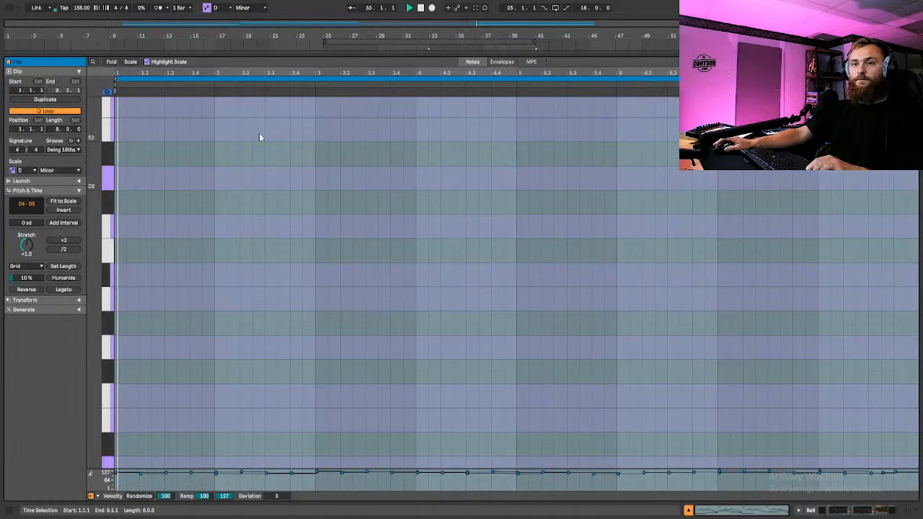
scroll(226, 251, up, 5)
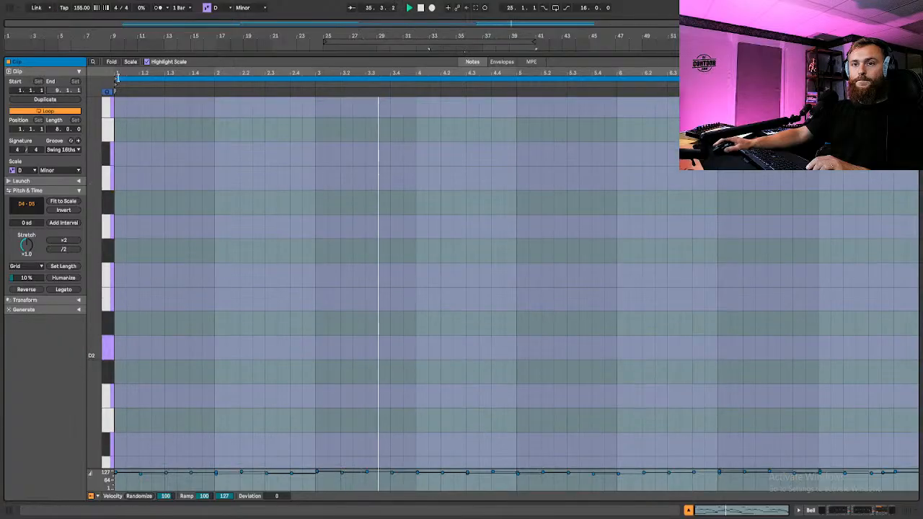
key(f)
key(f)
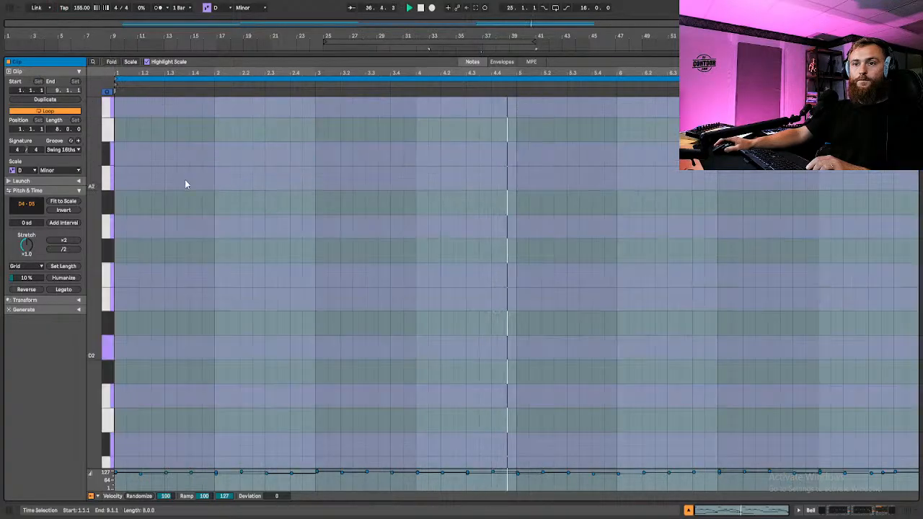
scroll(186, 200, down, 4)
scroll(187, 216, down, 10)
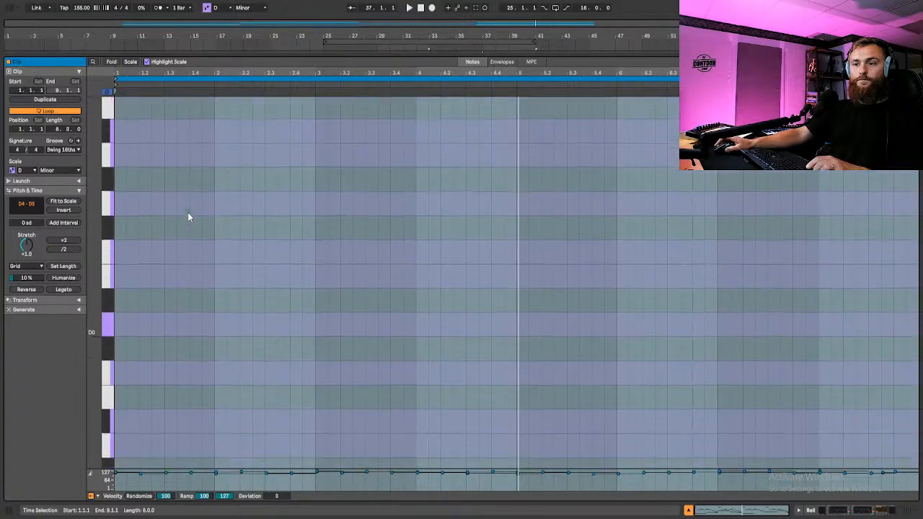
scroll(188, 216, up, 12)
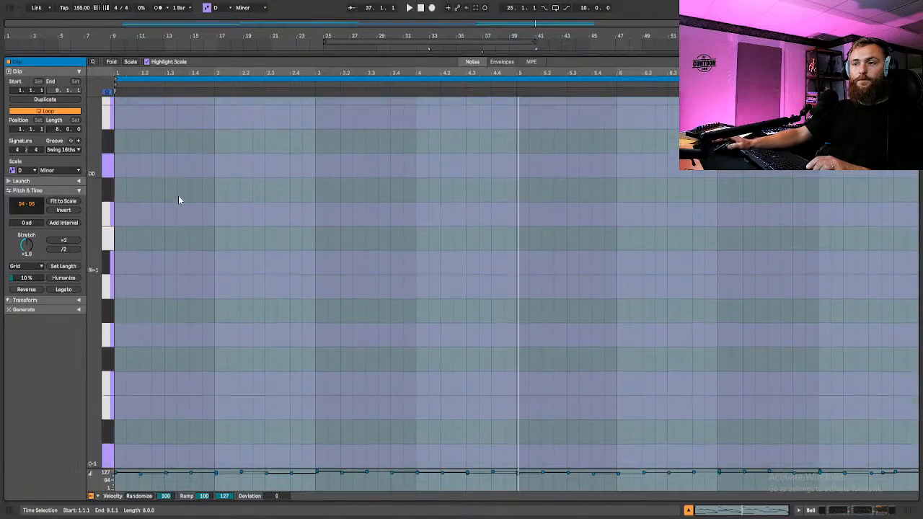
scroll(174, 184, up, 8)
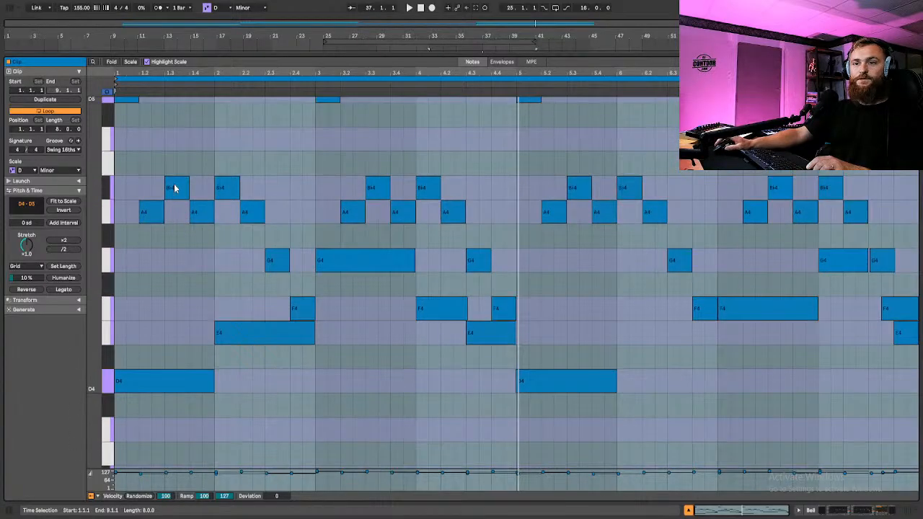
scroll(174, 184, up, 2)
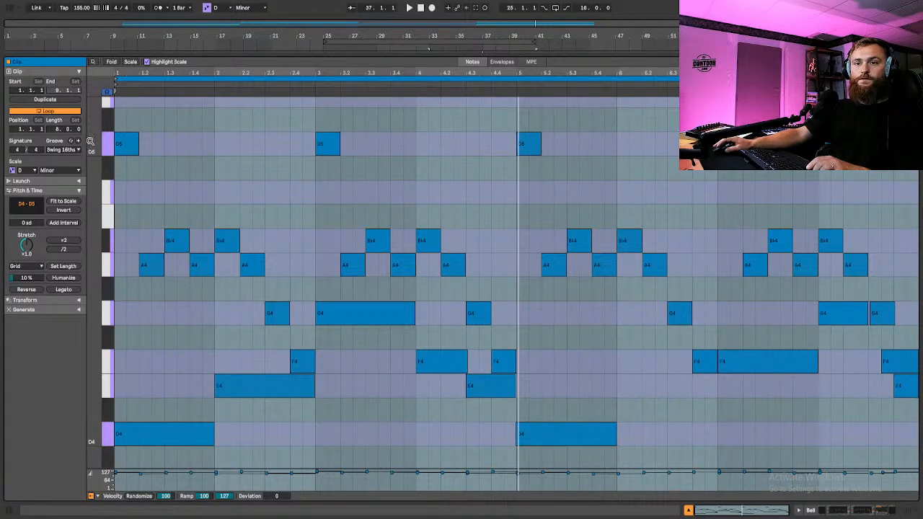
mouse_move(90, 141)
mouse_down()
mouse_move(119, 142)
mouse_move(72, 141)
mouse_move(90, 142)
mouse_up()
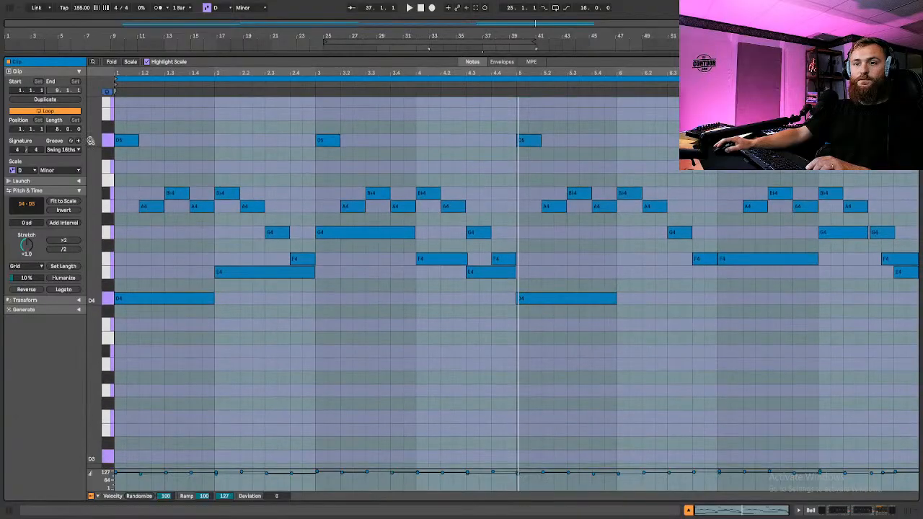
click(104, 143)
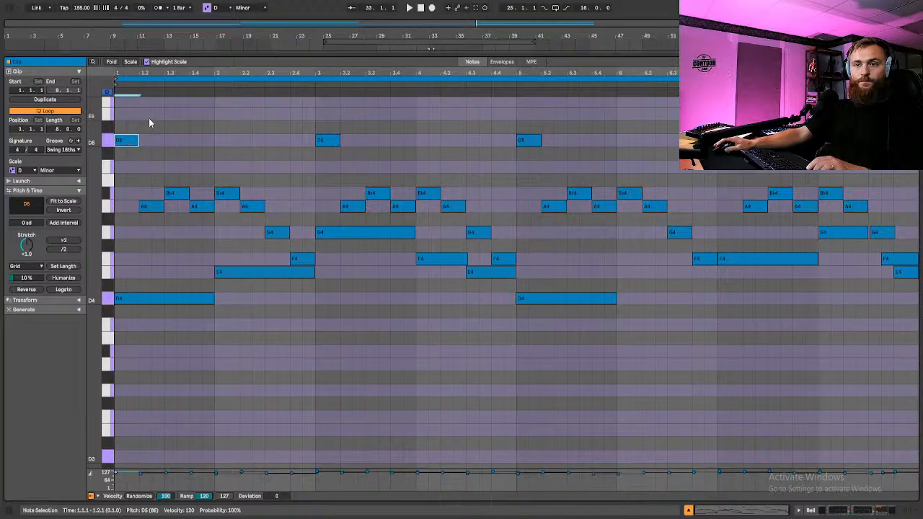
Raise the second upper note at 1.2 from A4 to E5 and audition it
click(154, 208)
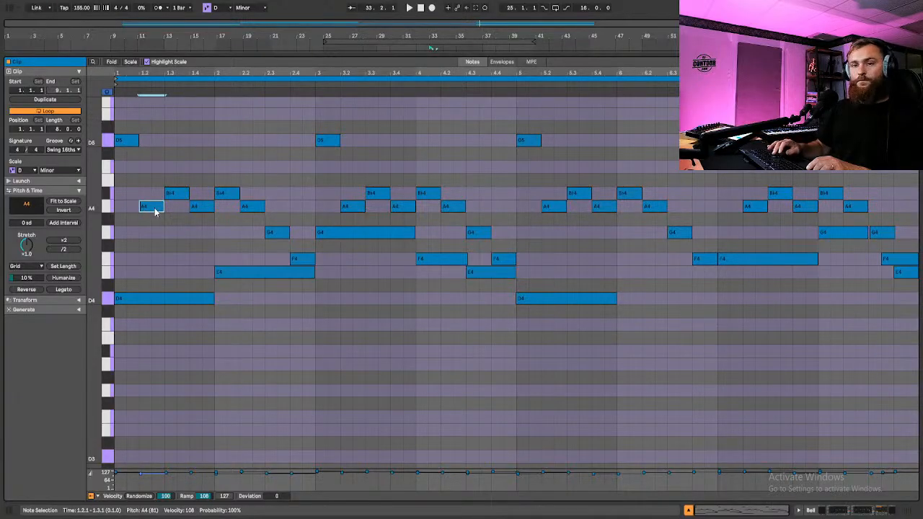
key(Up)
key(Up)
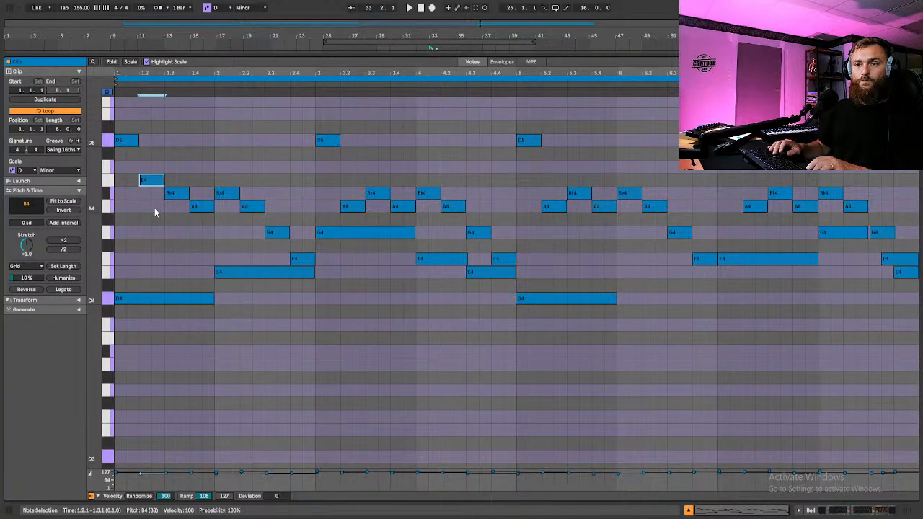
key(Up)
key(Up)
key(Up)
key(Up)
key(Up)
key(space)
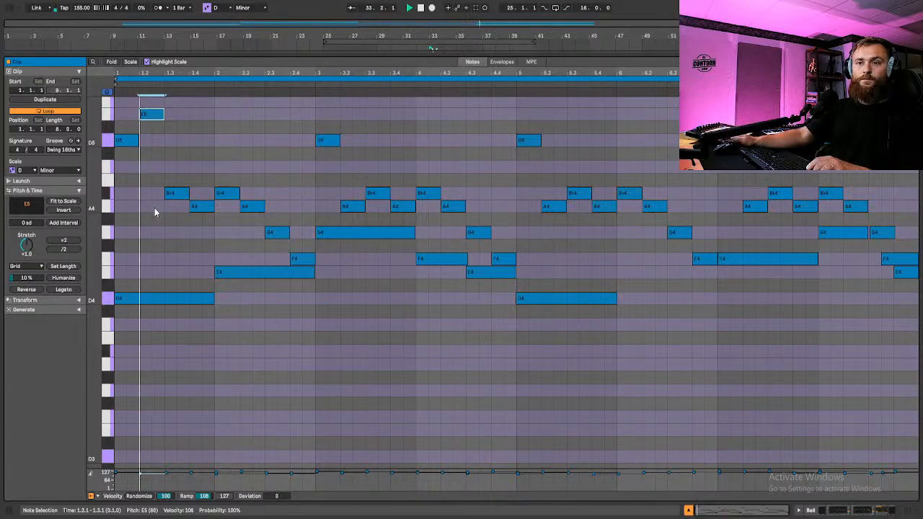
key(space)
Delete every note in the clip except the opening D5 and the E5 at 1.2
scroll(147, 224, up, 2)
drag(133, 411, 917, 86)
drag(907, 377, 174, 187)
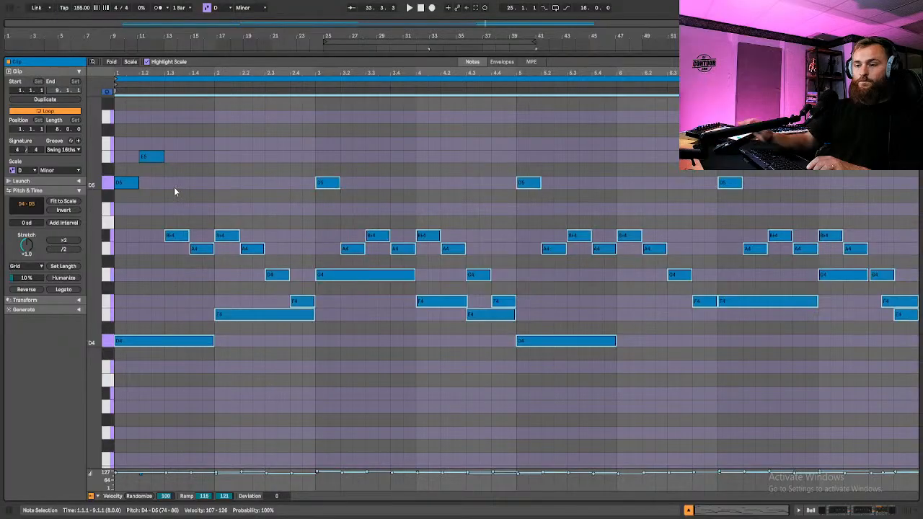
key(Delete)
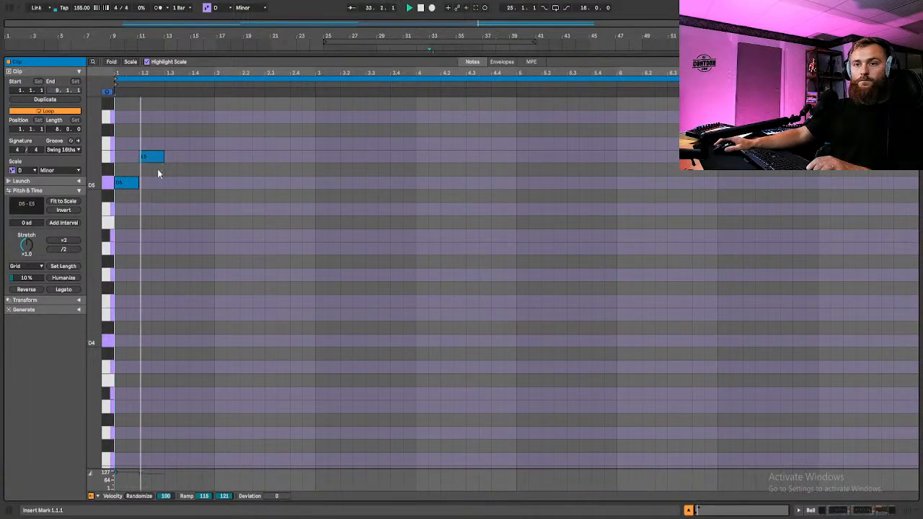
Add a one-beat B♭4 note at 1.3 following the D5 and E5, and play the phrase
mouse_move(138, 182)
mouse_down()
mouse_move(125, 183)
mouse_move(138, 182)
mouse_up()
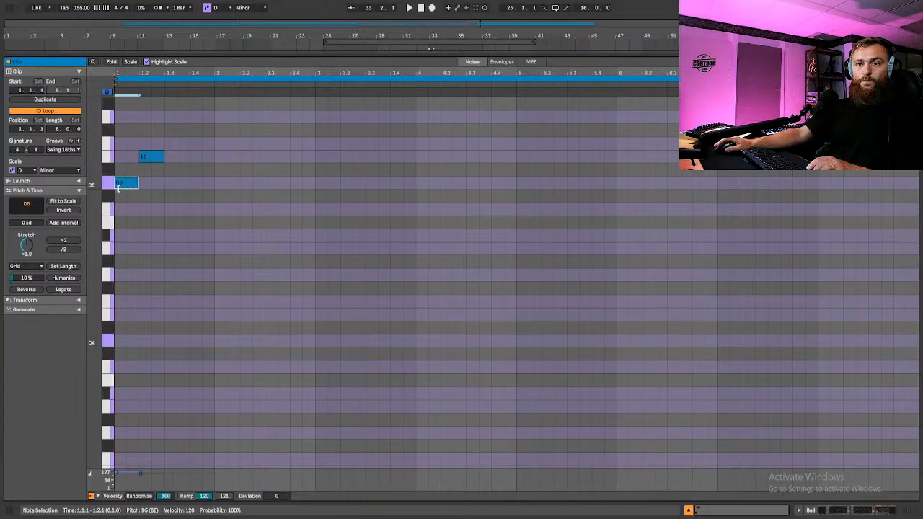
click(150, 157)
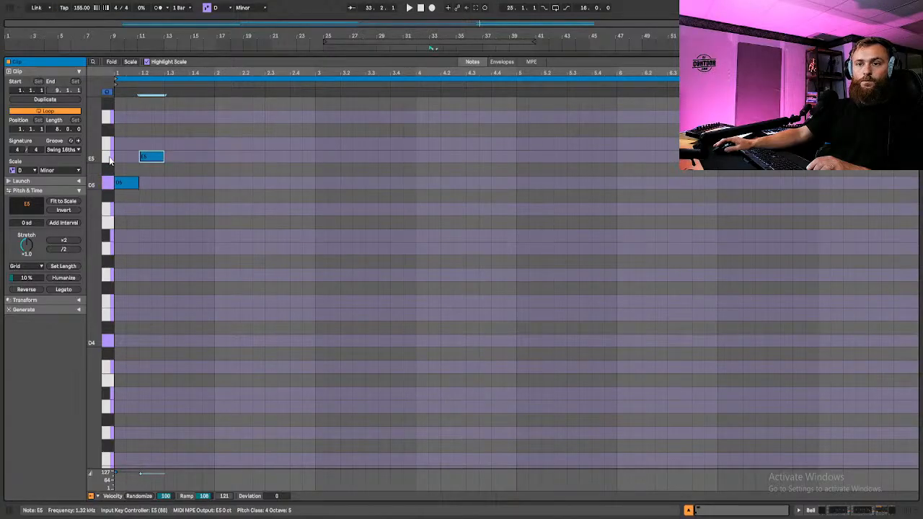
double_click(171, 209)
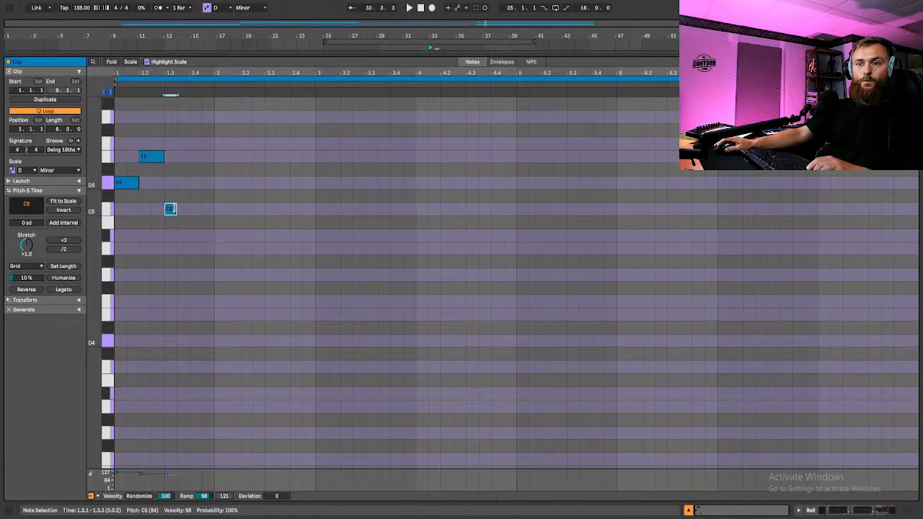
key(Down)
key(Down)
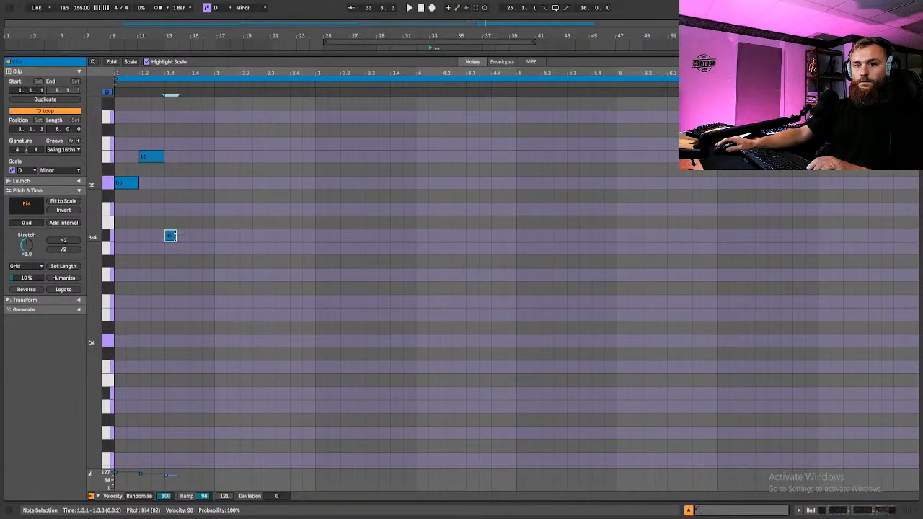
drag(174, 235, 187, 240)
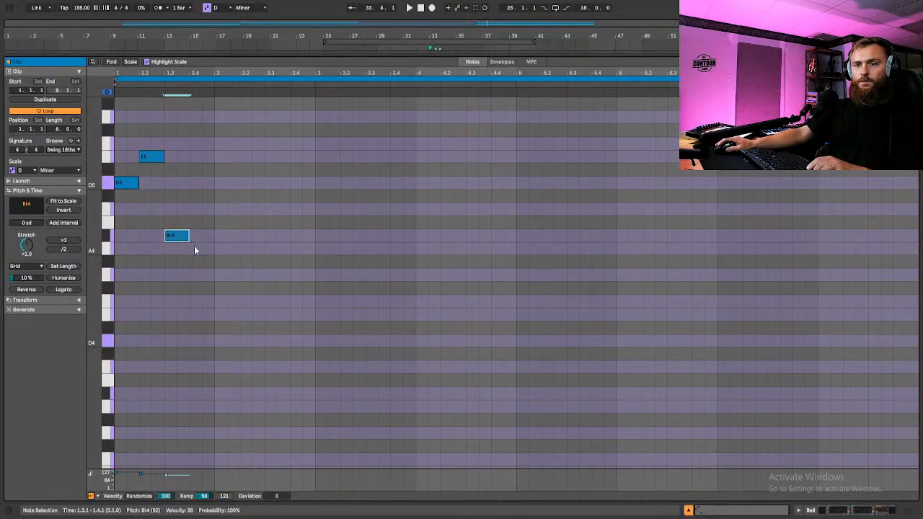
key(space)
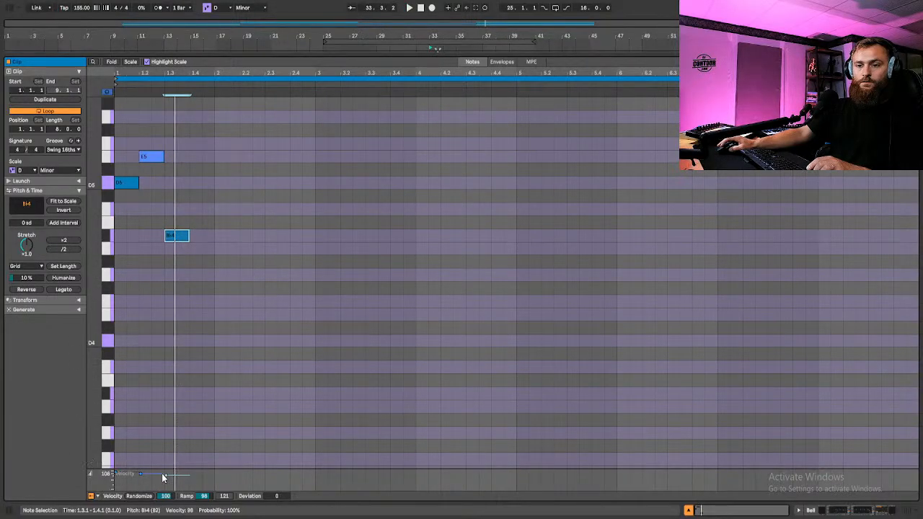
Raise the first three notes' velocities to 127 and add a one-beat A4 at 1.4 with velocity 127
drag(165, 476, 116, 468)
key(space)
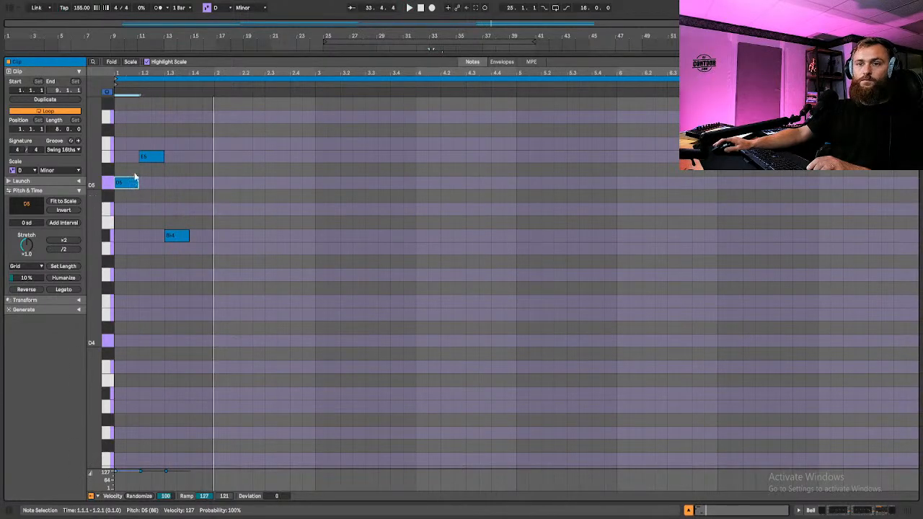
click(173, 237)
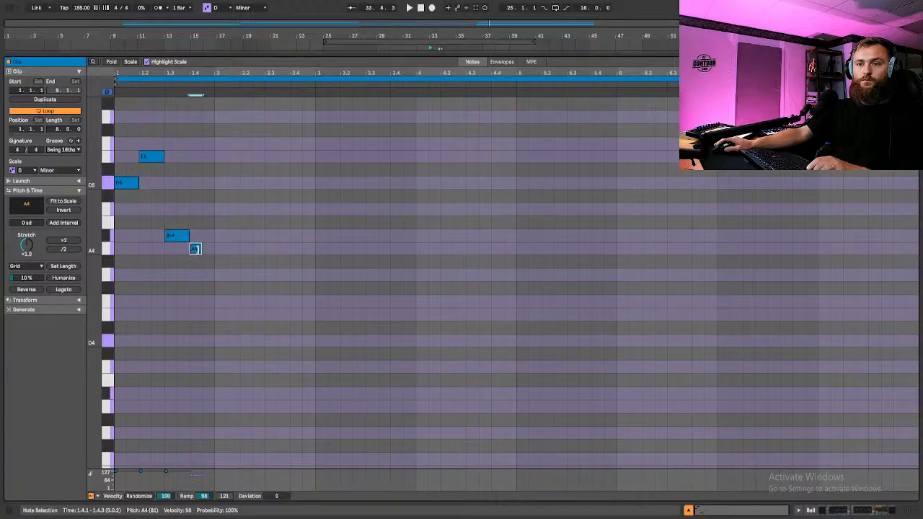
double_click(195, 249)
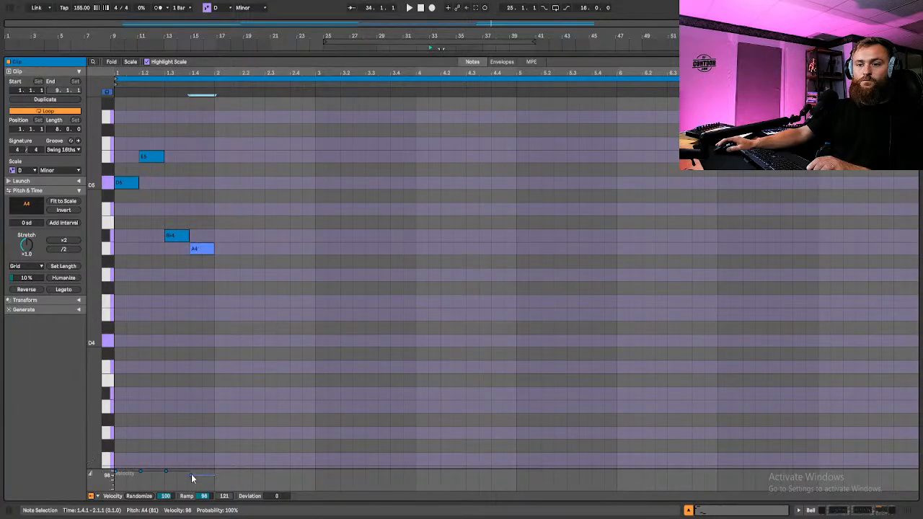
drag(191, 474, 192, 455)
Duplicate the four-note D5–E5–B♭4–A4 pattern to fill all eight bars, removing the extra copy past the clip's end
drag(212, 258, 128, 145)
key(ctrl+d)
key(ctrl+d)
key(ctrl+d)
key(ctrl+d)
key(ctrl+d)
key(ctrl+d)
key(ctrl+d)
key(ctrl+d)
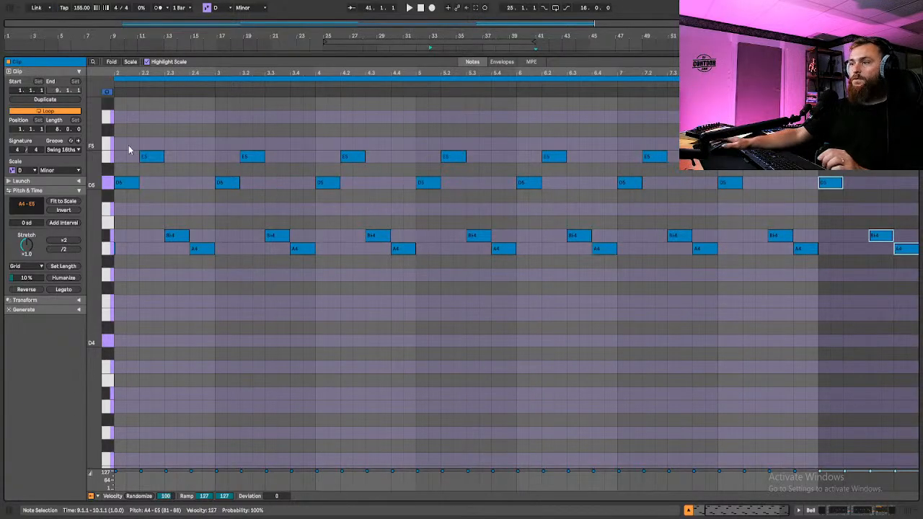
key(ctrl+z)
Play the repeated pattern, select all of its notes, and close the note editor to return to the arrangement
key(space)
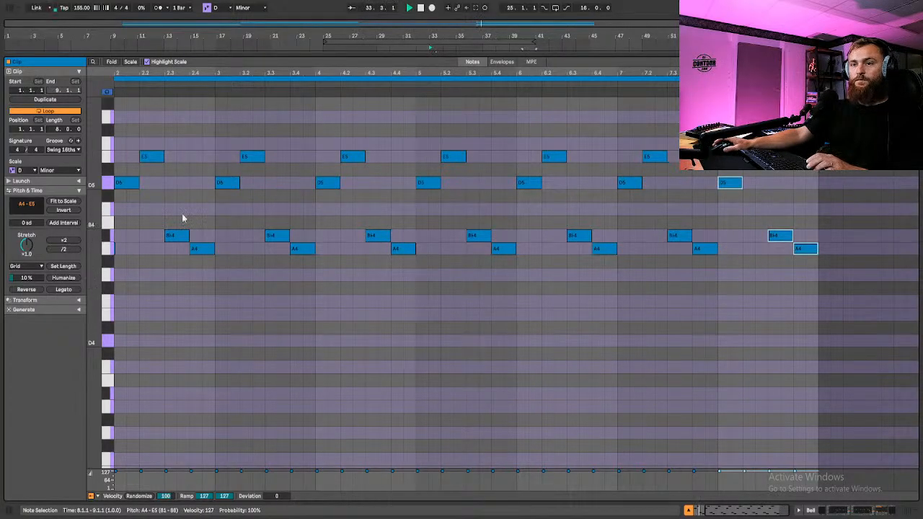
click(119, 224)
key(space)
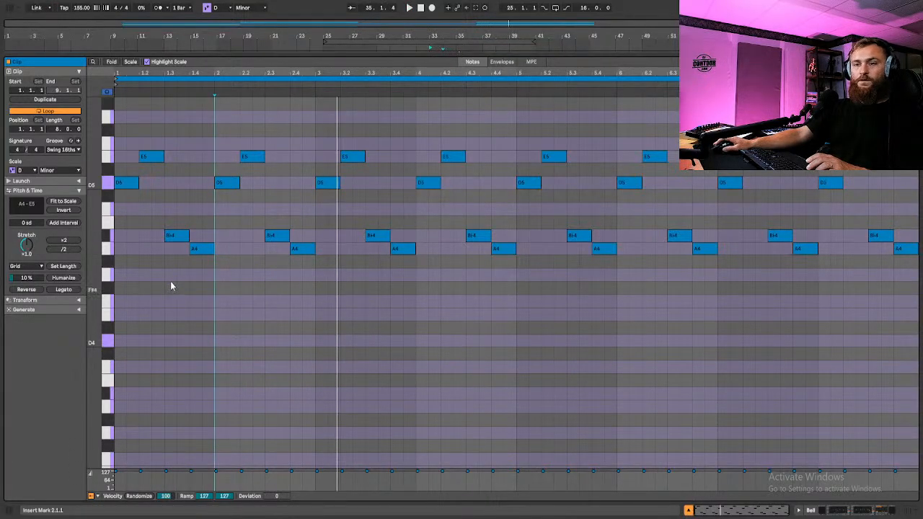
drag(120, 263, 915, 144)
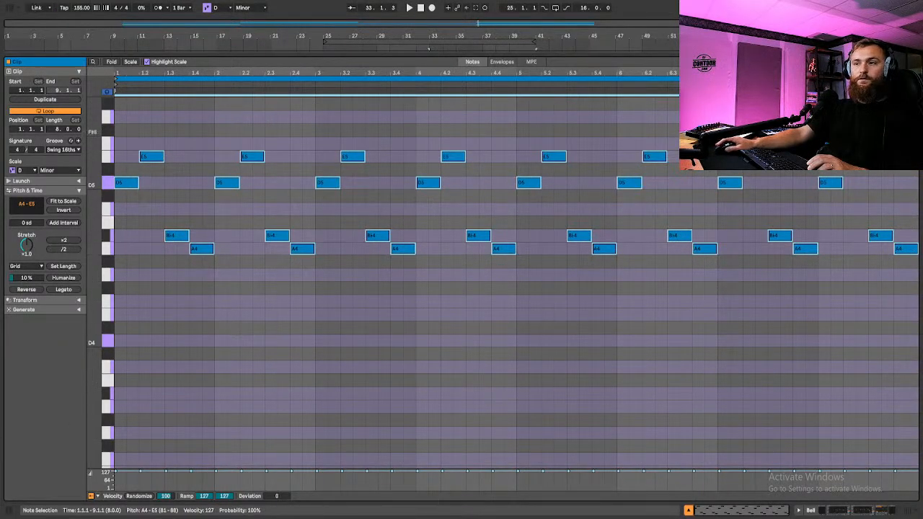
click(688, 509)
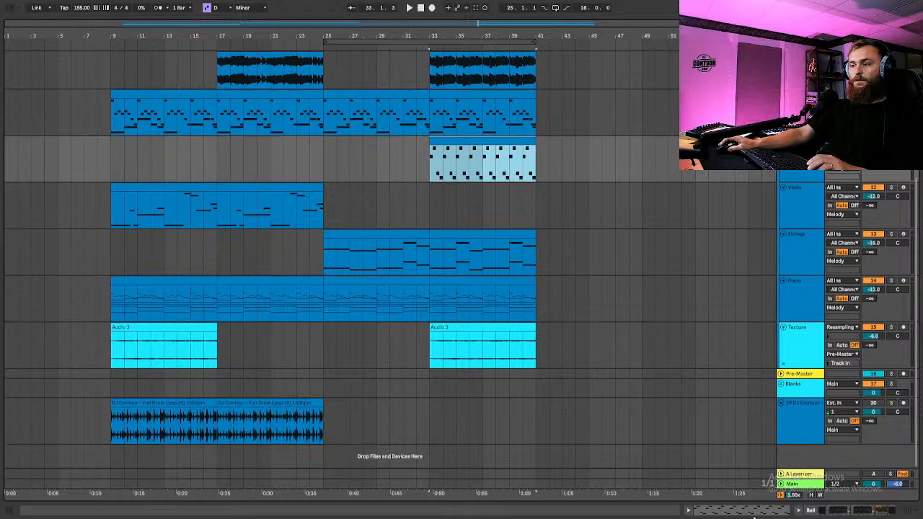
Open the duplicate Bell's Komplete Kontrol preset browser, search for "pluck", and remove the Razor filter
click(809, 510)
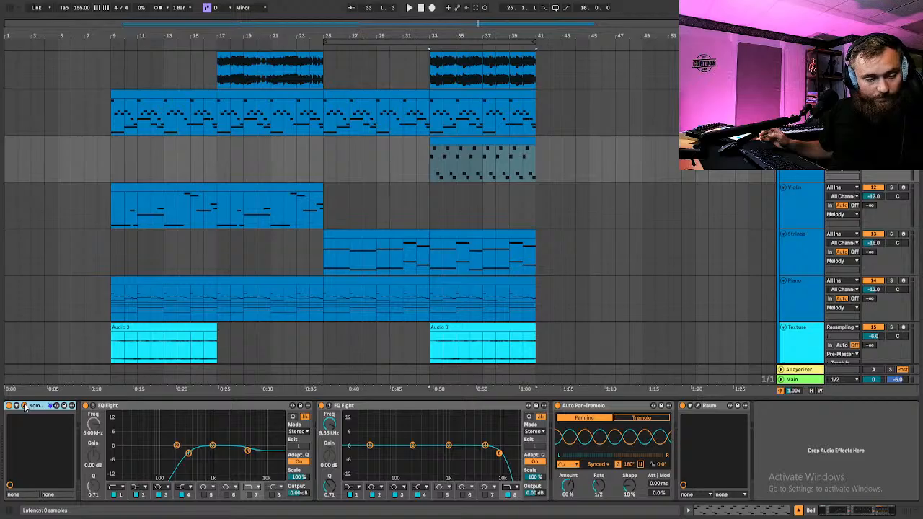
key(space)
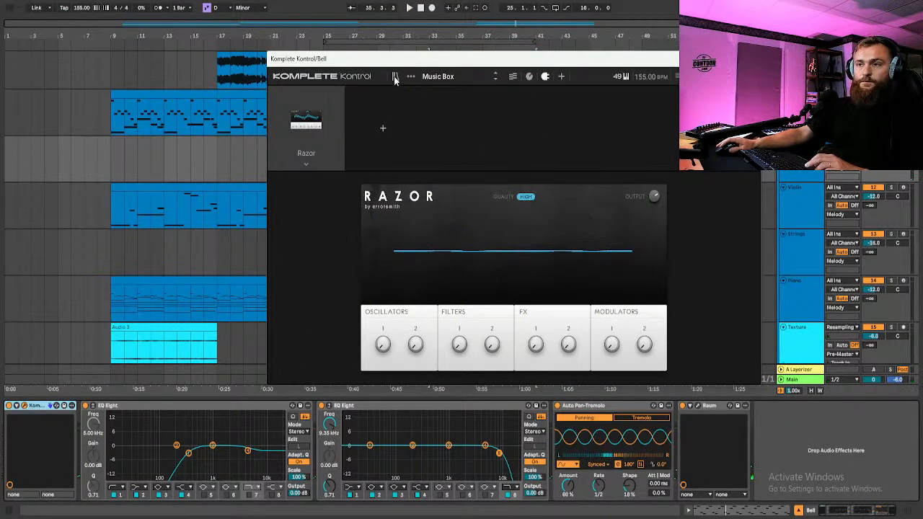
click(395, 76)
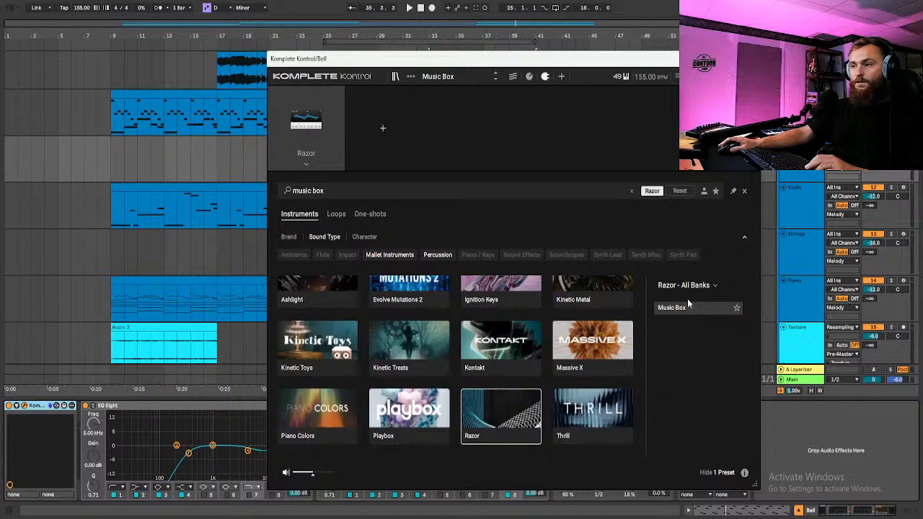
click(631, 191)
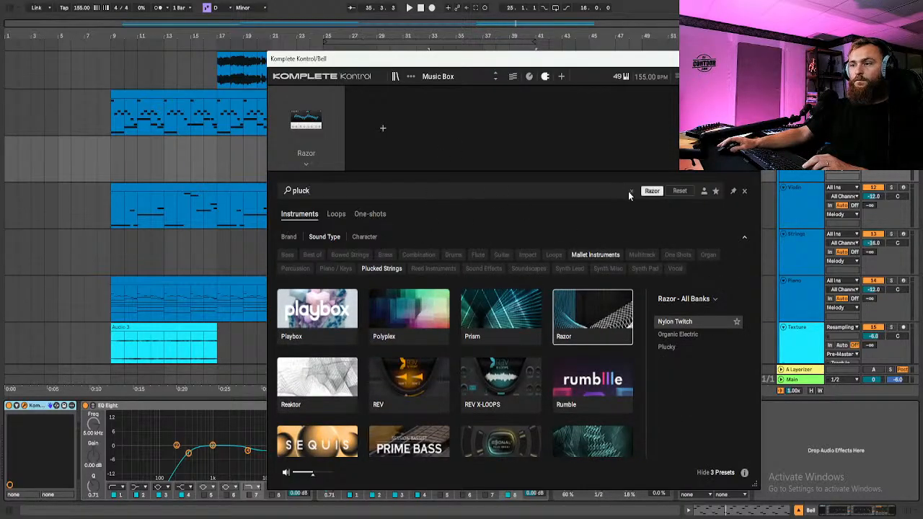
click(651, 191)
Audition the pluck presets from No Tweeter Bass to Nuffsho Pluck, load Notuh Key on the duplicate Bell, and close the plugin window
click(675, 321)
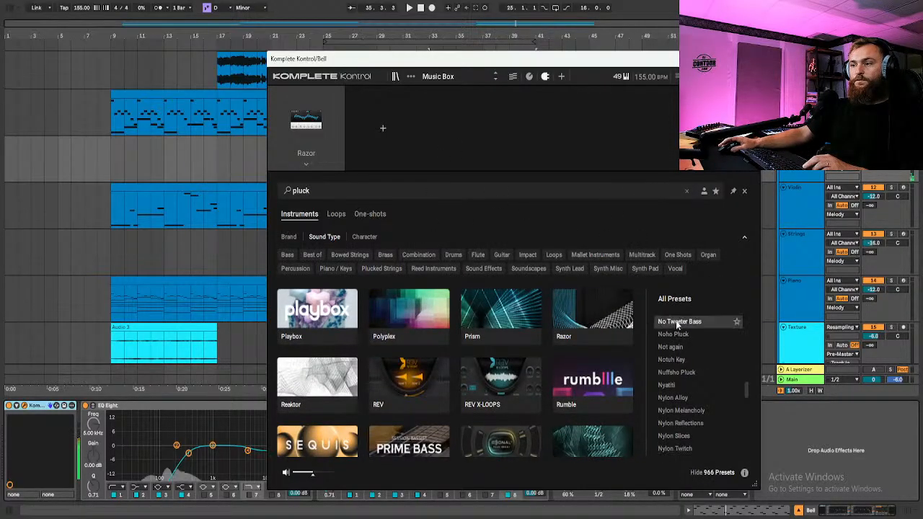
key(Down)
key(Down)
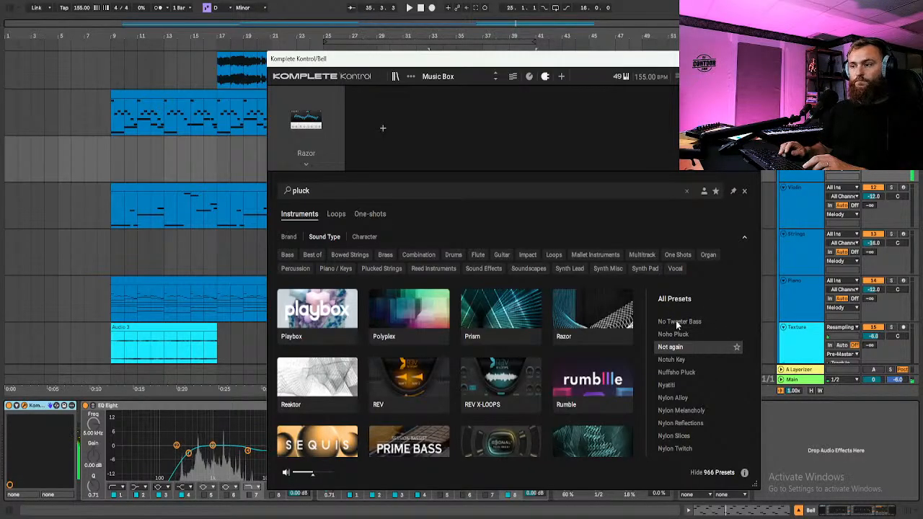
key(Down)
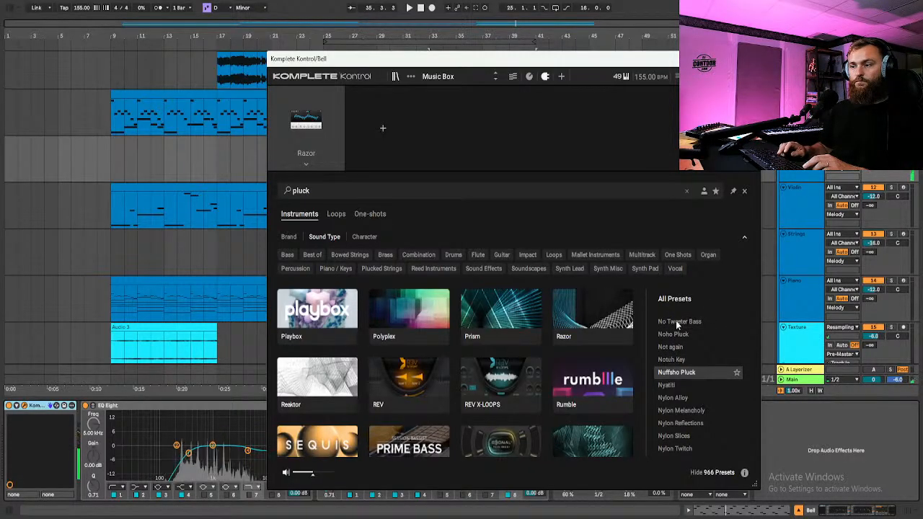
key(Up)
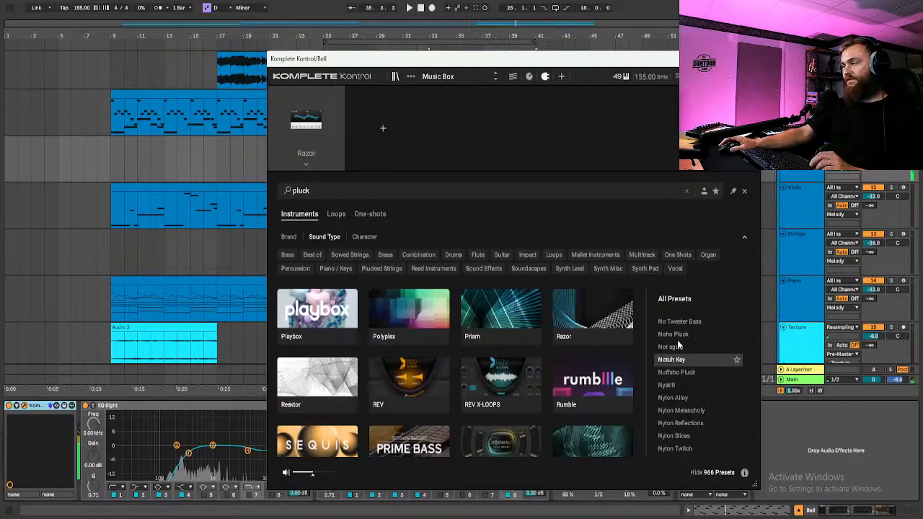
key(Return)
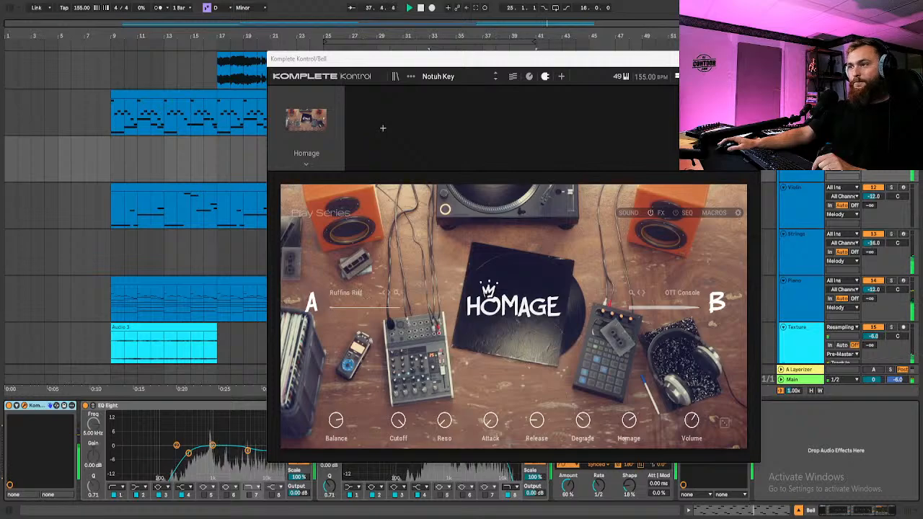
click(749, 59)
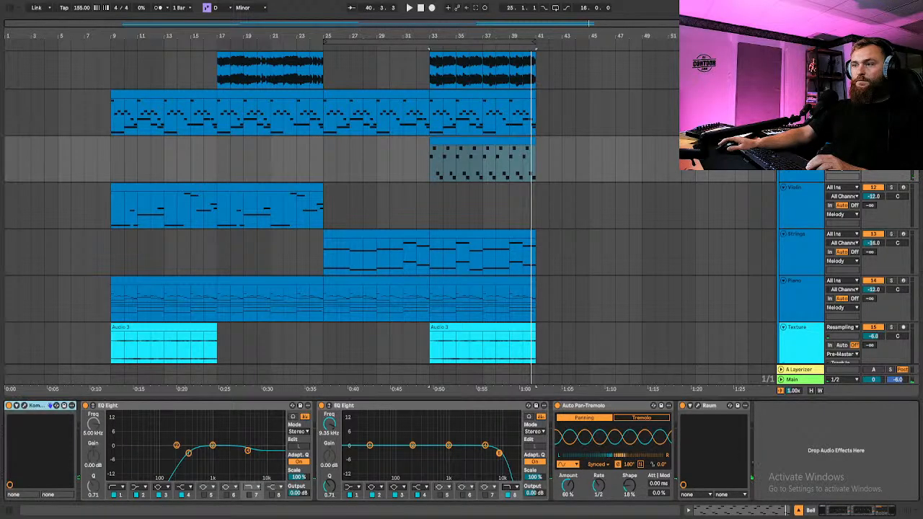
Play the section from bar 33 and inspect the duplicate Bell's Raum reverb settings
key(space)
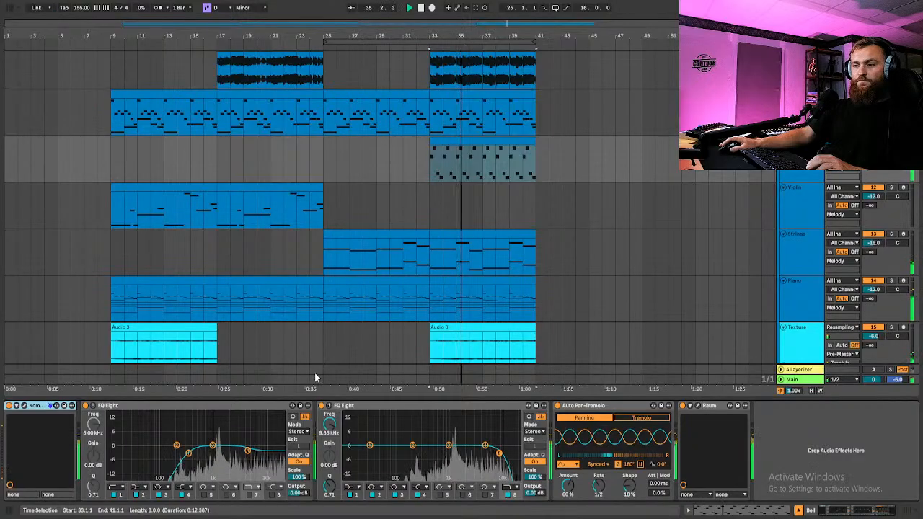
click(697, 407)
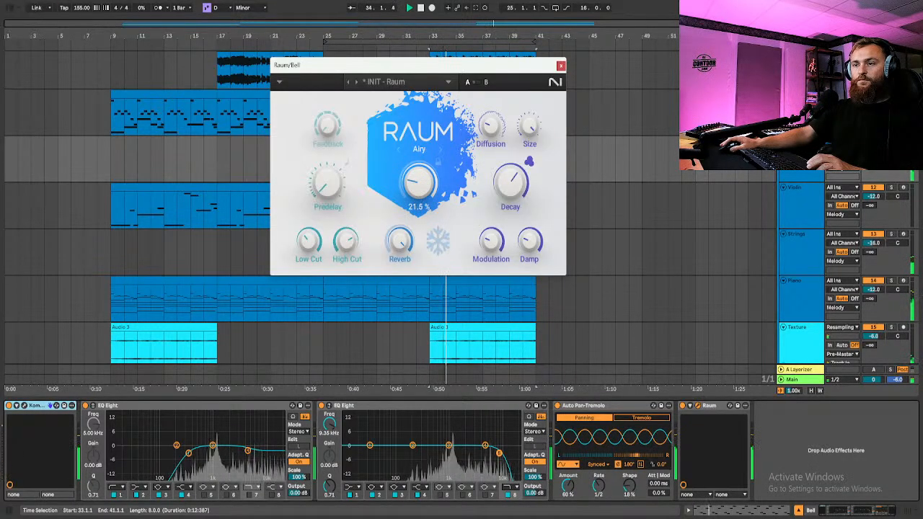
click(560, 66)
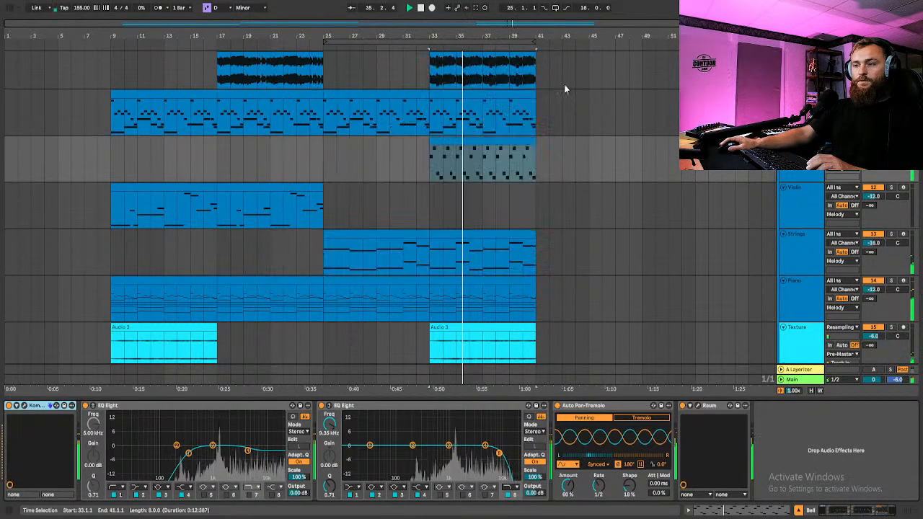
Search the browser for "delay" and add the Delay effect after Raum on the duplicate Bell track
click(9, 9)
click(53, 27)
text(de)
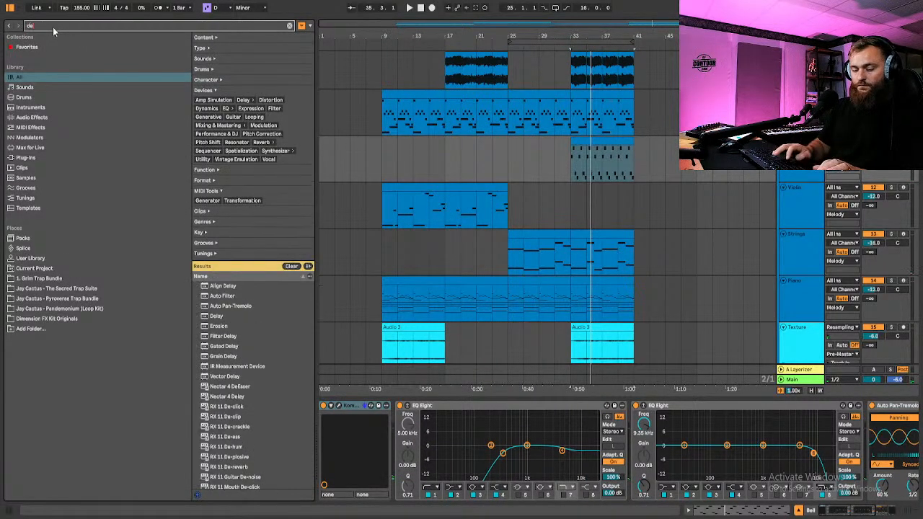
text(lay)
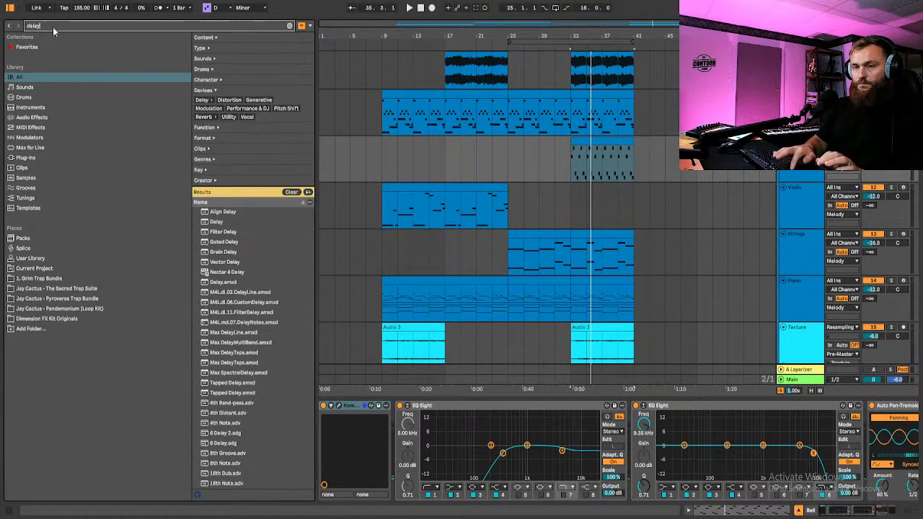
click(216, 222)
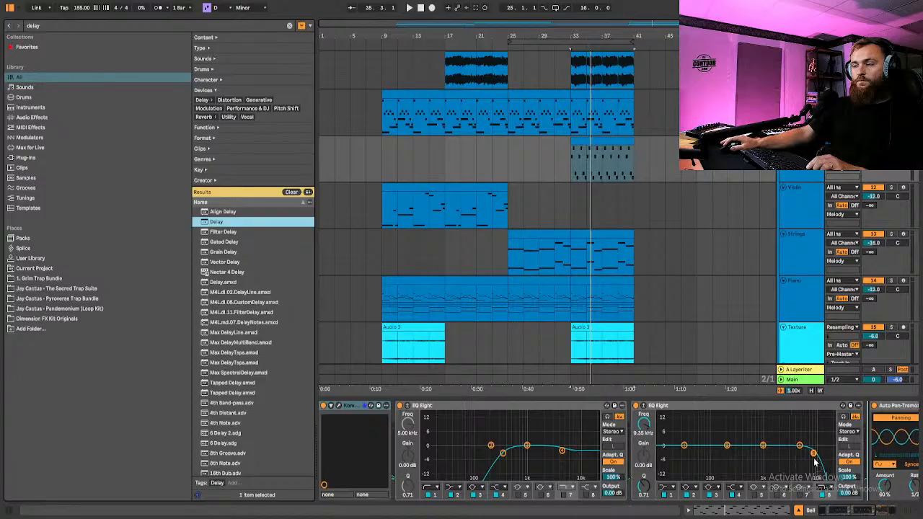
click(906, 451)
scroll(908, 448, right, 5)
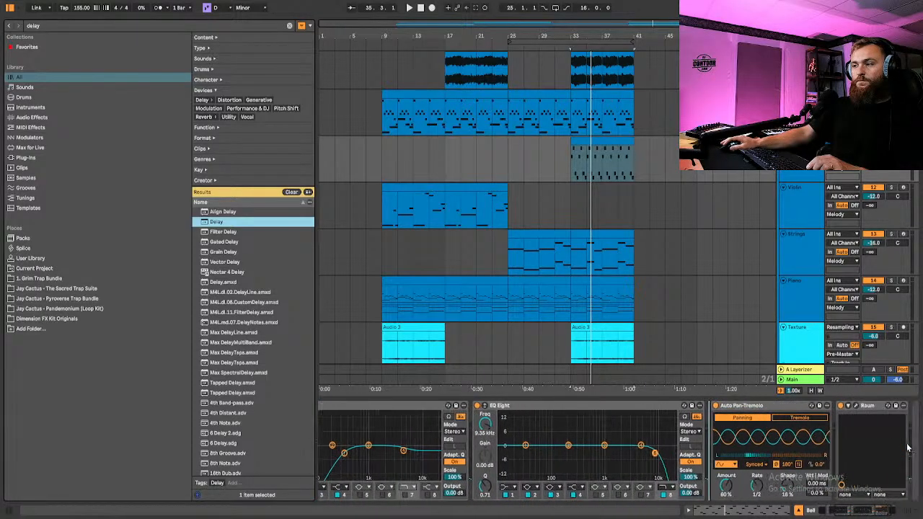
drag(898, 441, 893, 443)
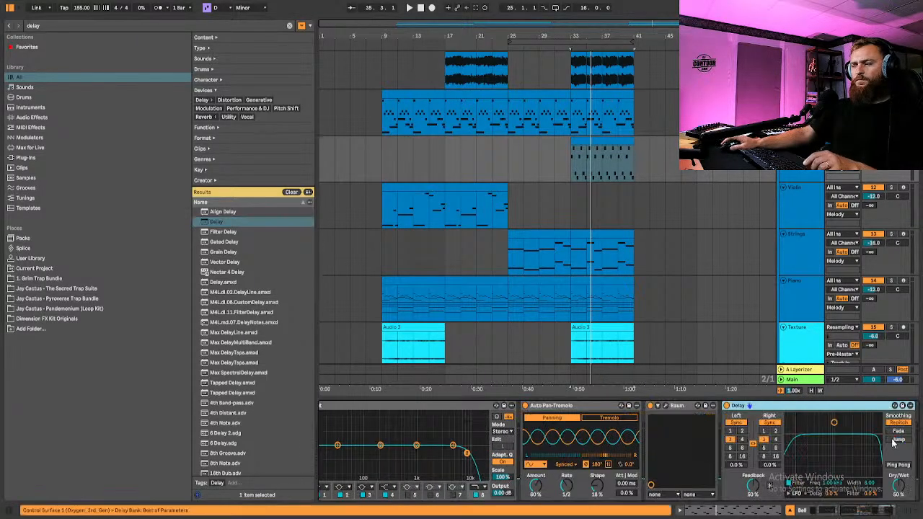
Set the Delay to 4 sixteenths, Ping Pong, 40% feedback and 26% dry/wet, comparing playback with Auto Pan-Tremolo off and on
click(741, 441)
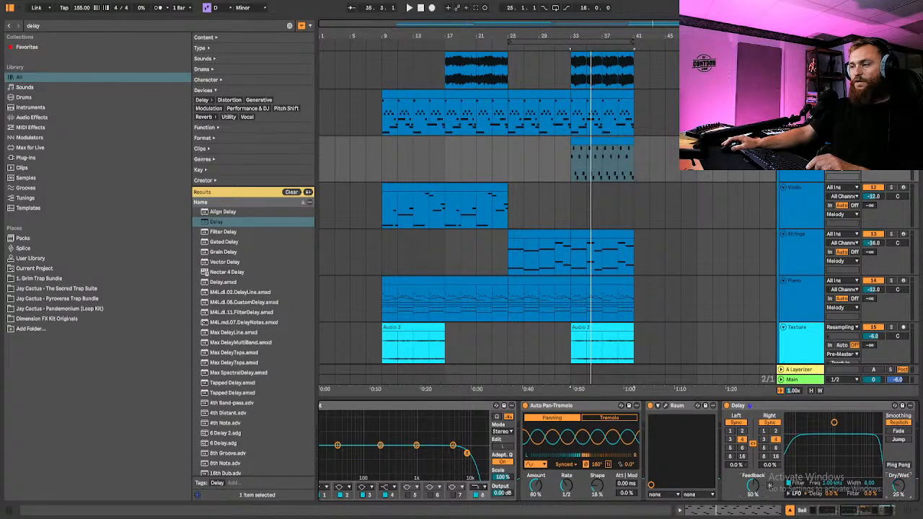
click(898, 465)
key(space)
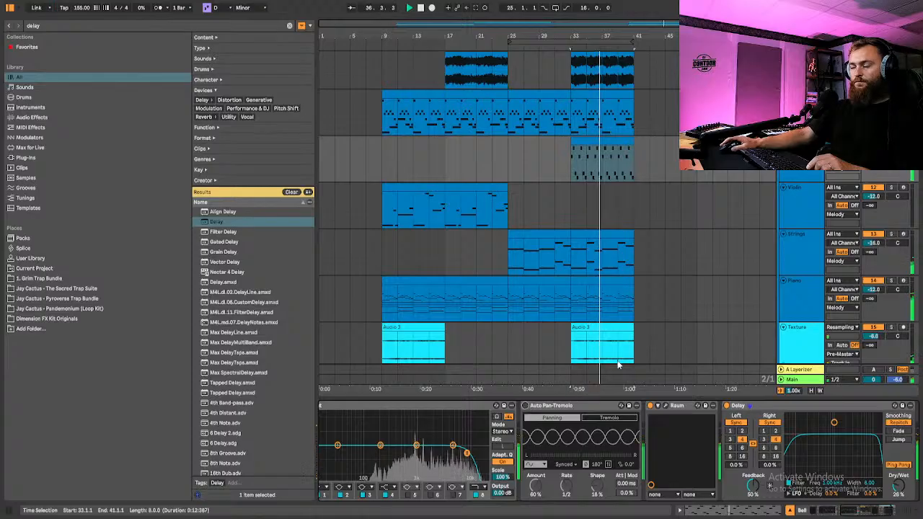
drag(753, 486, 752, 496)
click(526, 406)
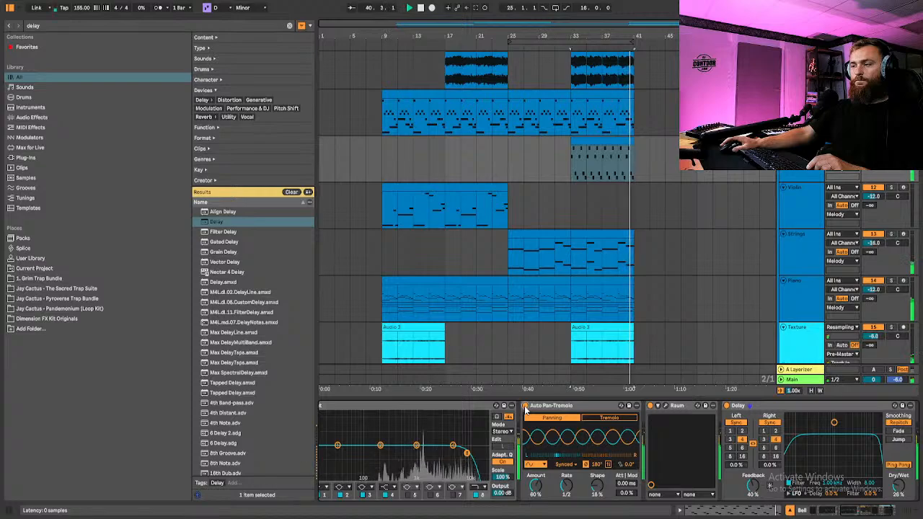
Hide the browser and copy the arpeggio clip from bar 33 to bar 25 on the same track
click(10, 8)
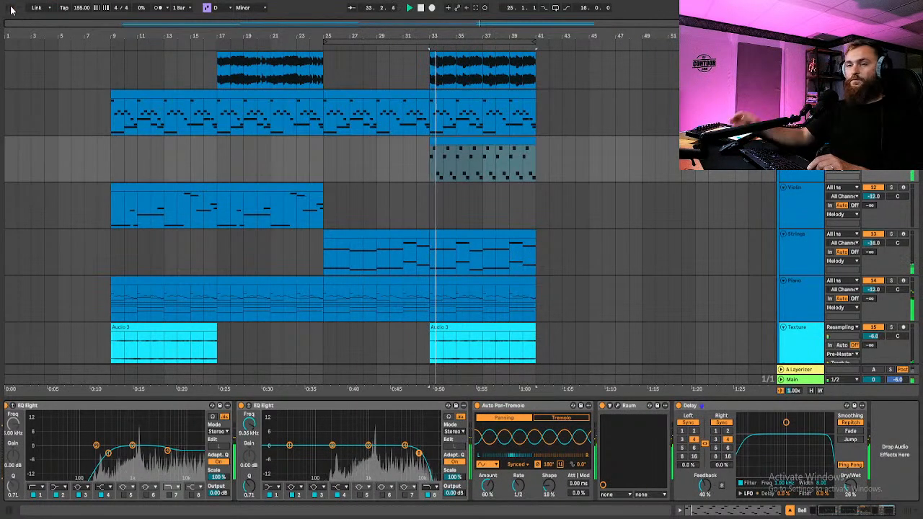
click(450, 144)
drag(454, 141, 330, 137)
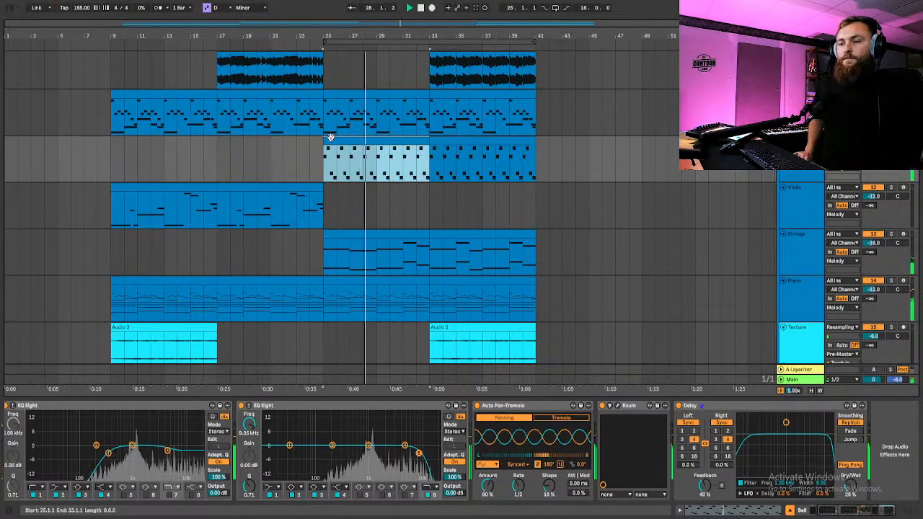
Play the arrangement from bar 9 and check the tracks' balance and the Main track's volume
scroll(456, 199, down, 2)
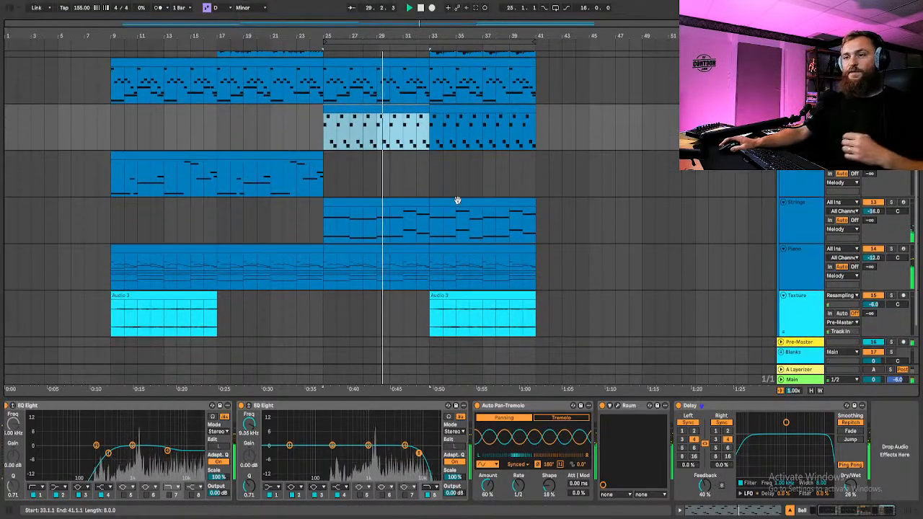
scroll(456, 215, up, 4)
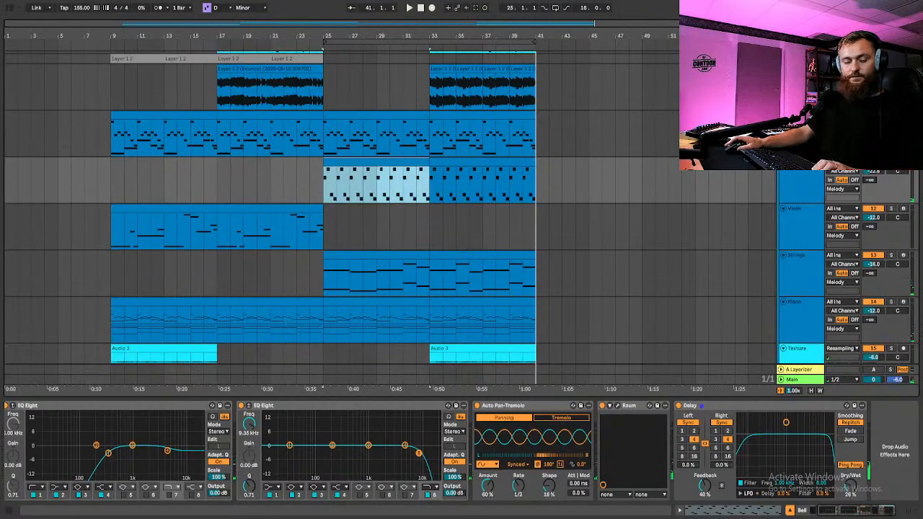
click(132, 117)
key(space)
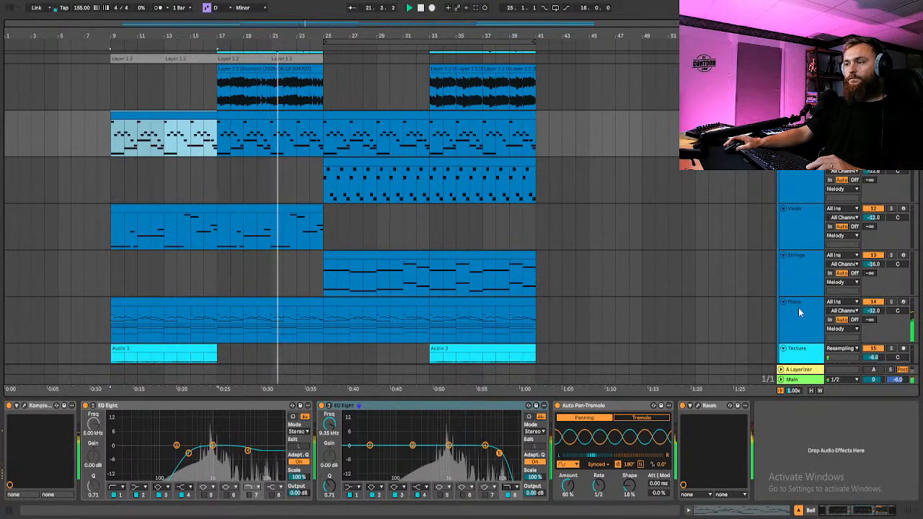
scroll(799, 300, up, 5)
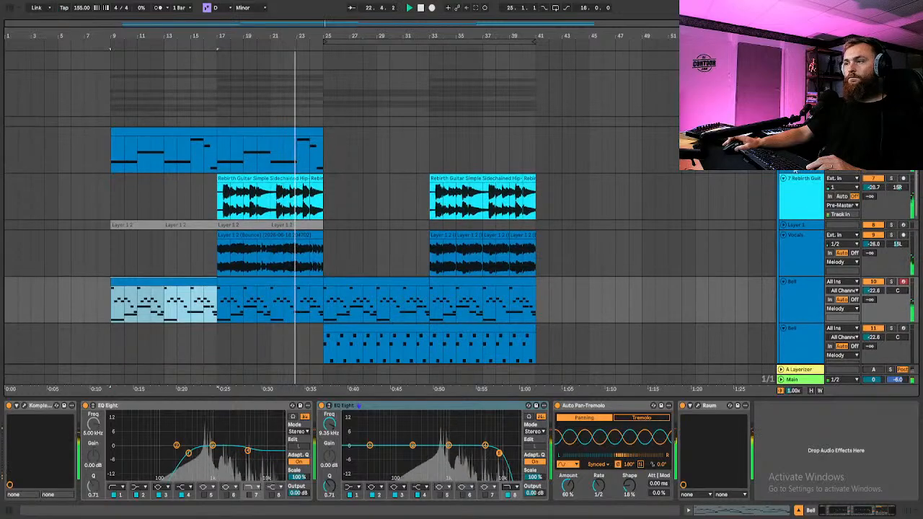
click(897, 379)
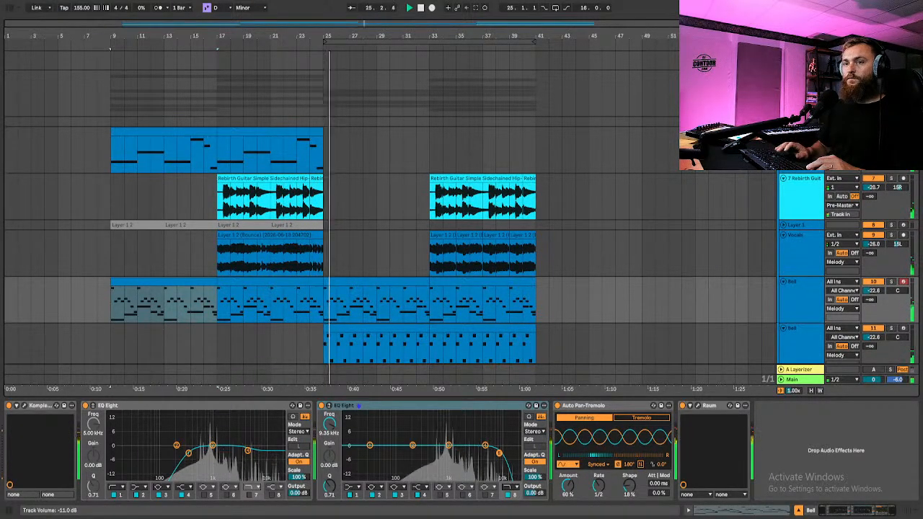
key(space)
key(space)
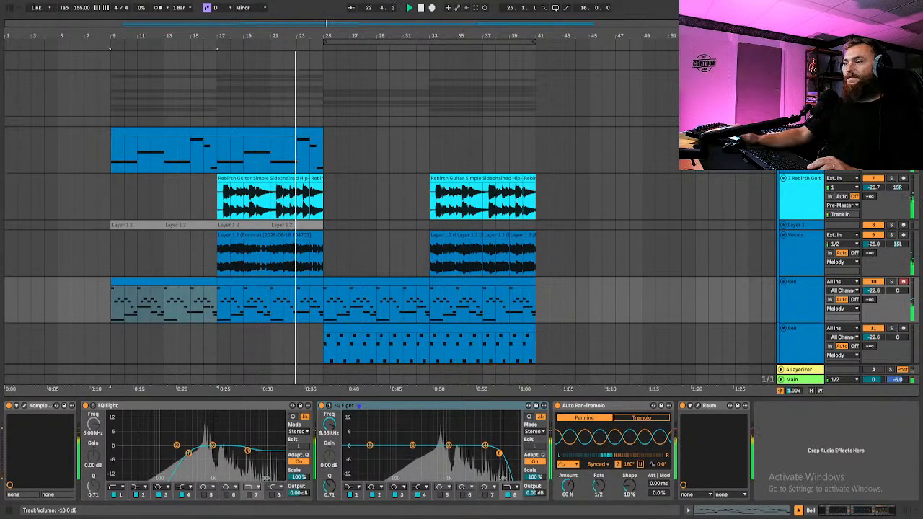
key(space)
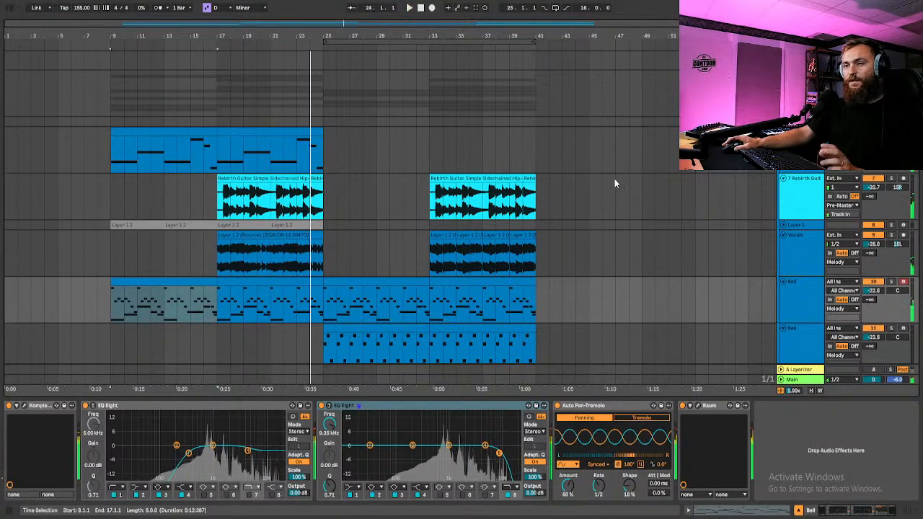
Review the layered tracks across the arrangement and play from the Strings clip at bar 25
scroll(375, 161, down, 3)
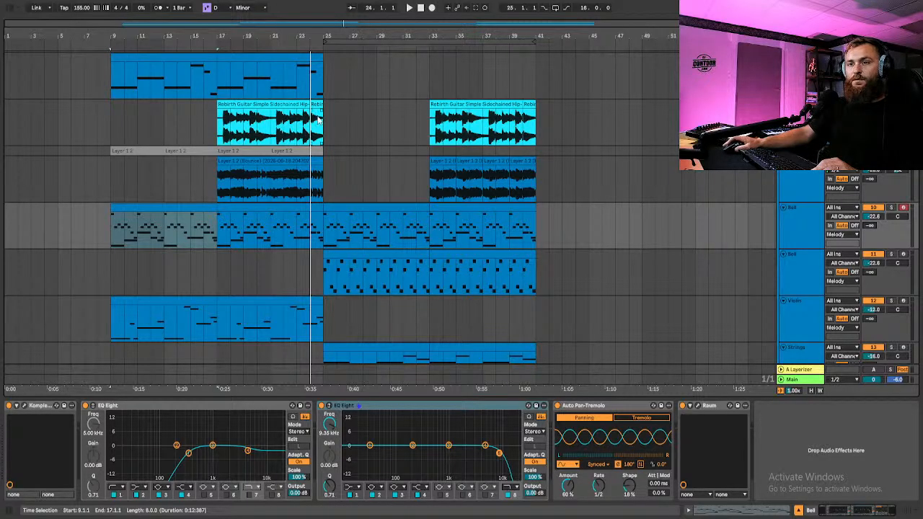
scroll(317, 121, up, 1)
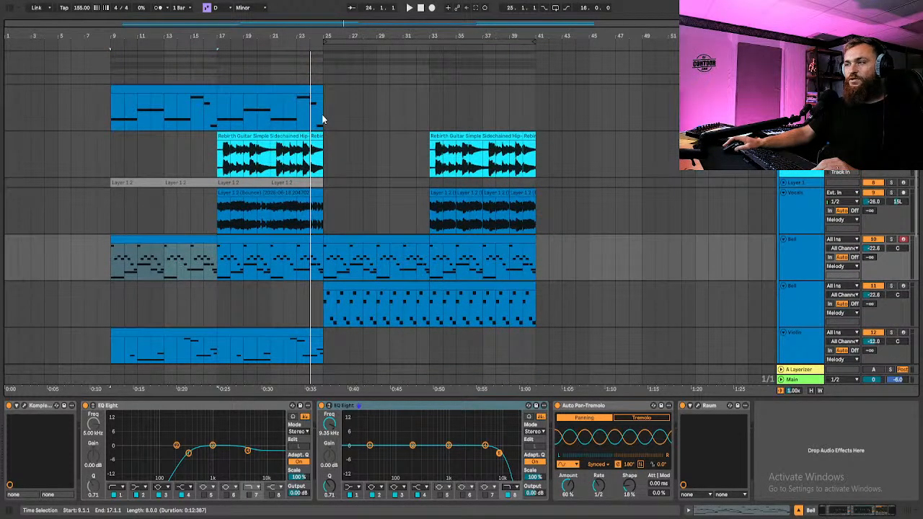
scroll(321, 114, down, 4)
key(space)
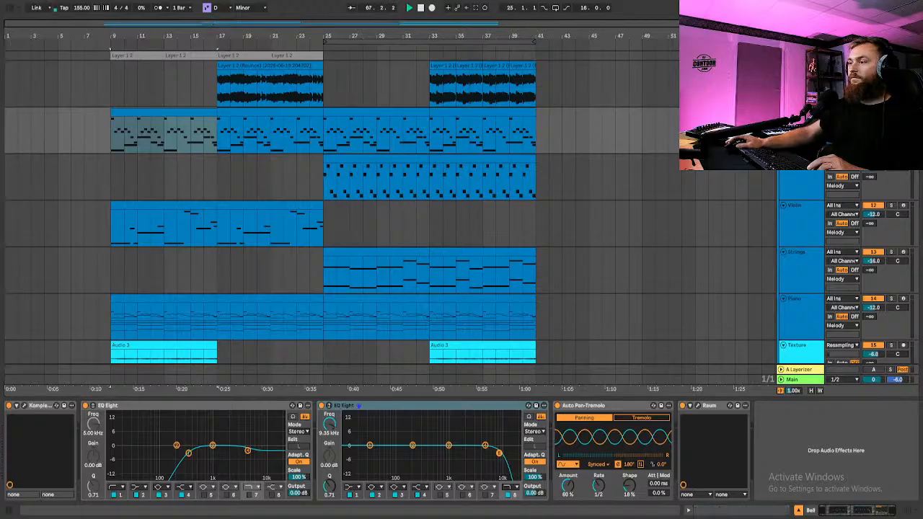
click(366, 256)
key(space)
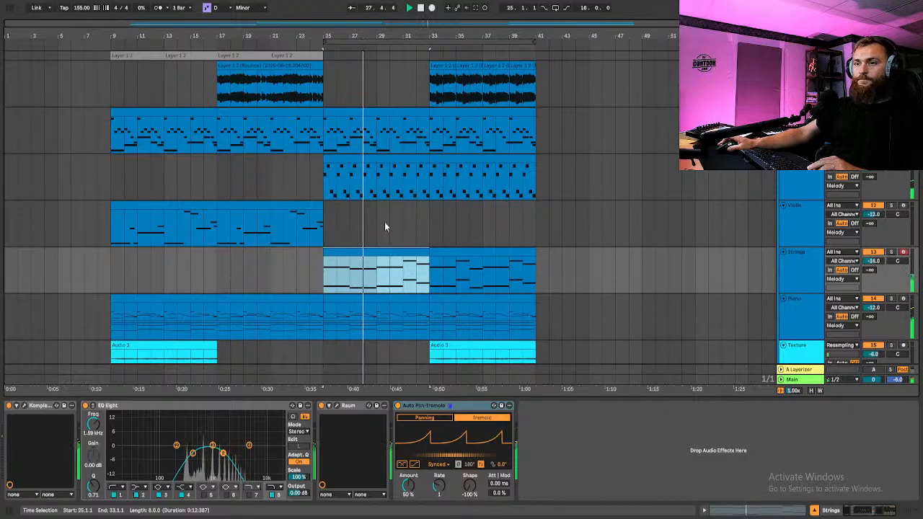
Open the arpeggio clip at bar 25 and halve its timing to four bars, comparing it with the original speed
scroll(384, 222, up, 1)
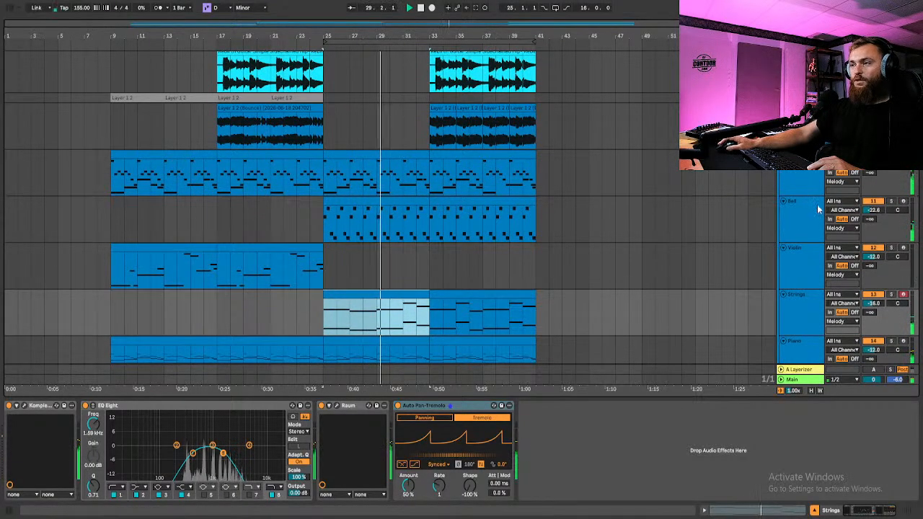
double_click(373, 204)
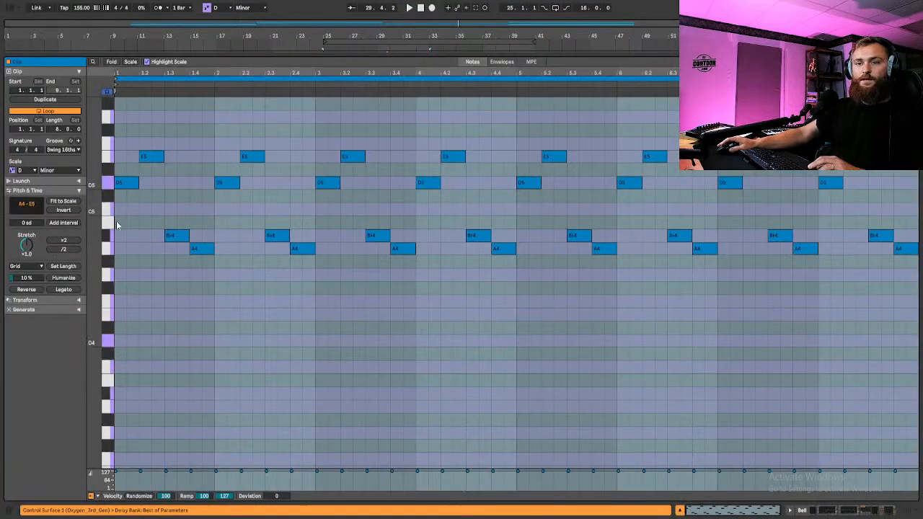
click(64, 248)
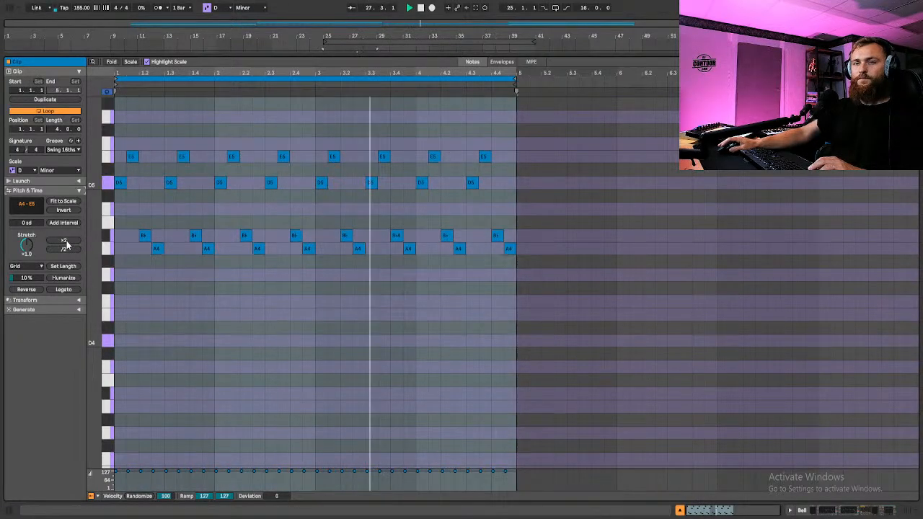
click(65, 242)
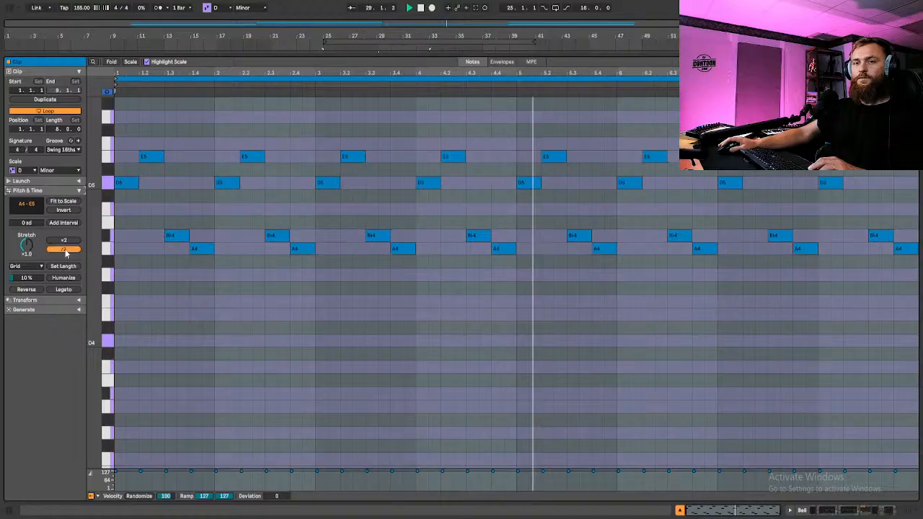
click(65, 250)
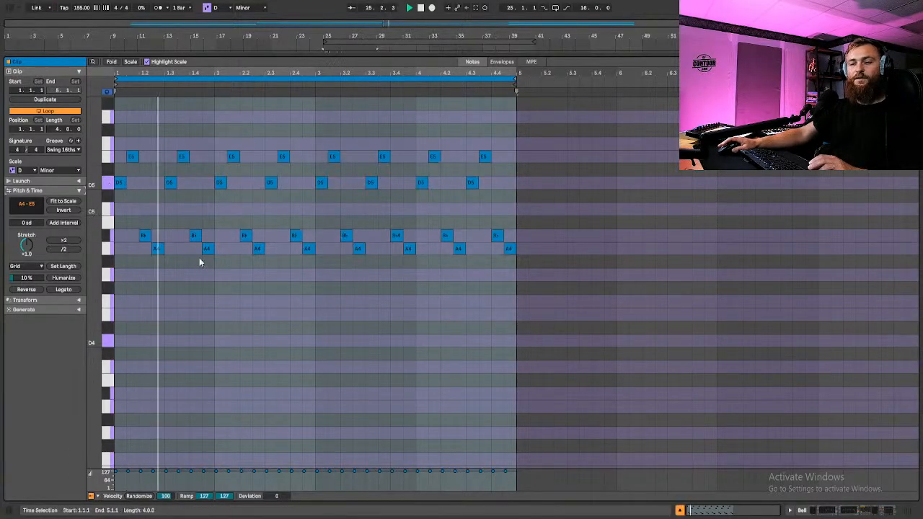
Repeat the four-bar arpeggio through bars 25 to 33 and duplicate that section over the old arpeggio at bars 33 to 41
mouse_move(611, 517)
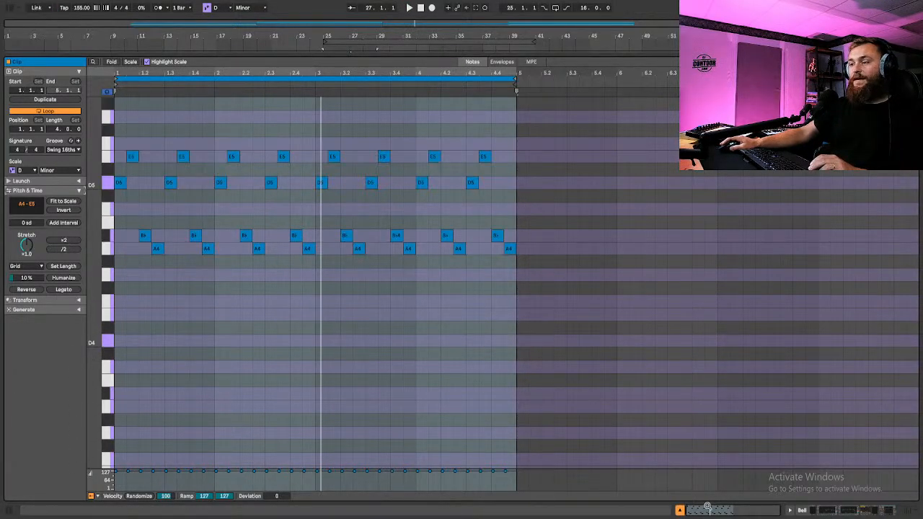
click(680, 510)
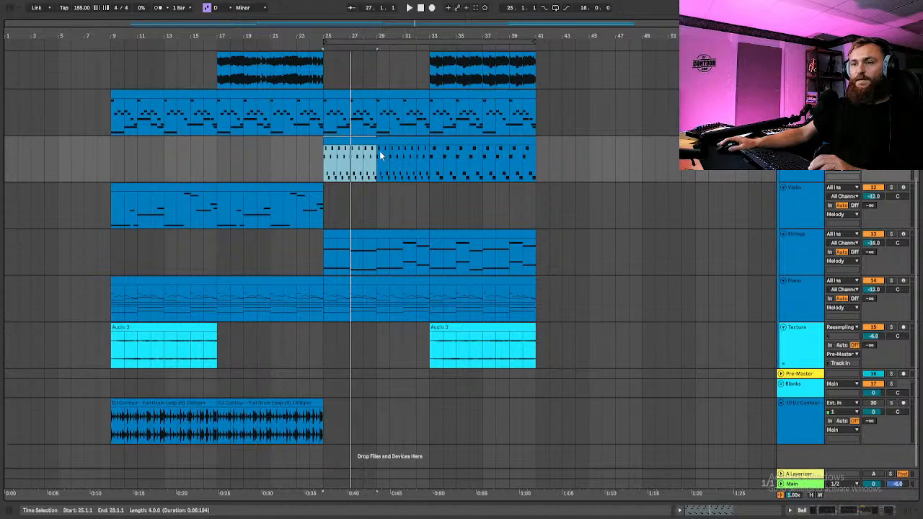
shift+click(428, 144)
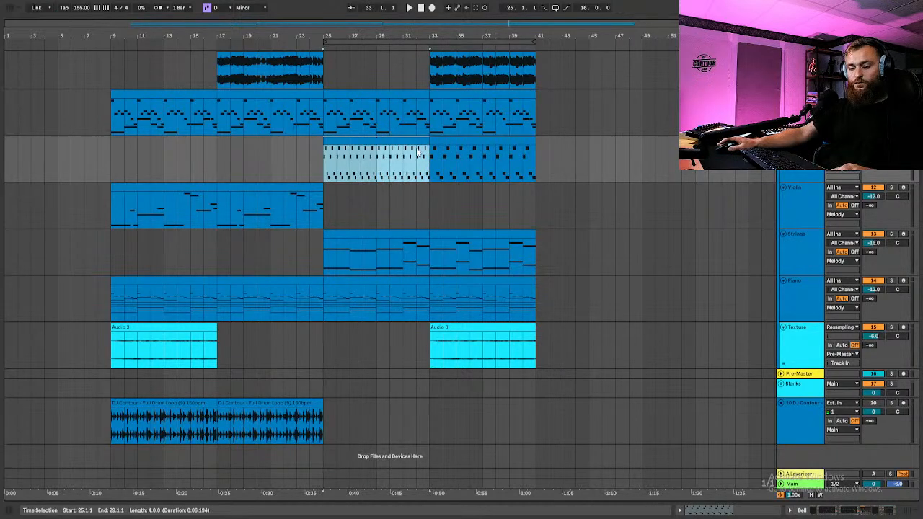
key(ctrl+d)
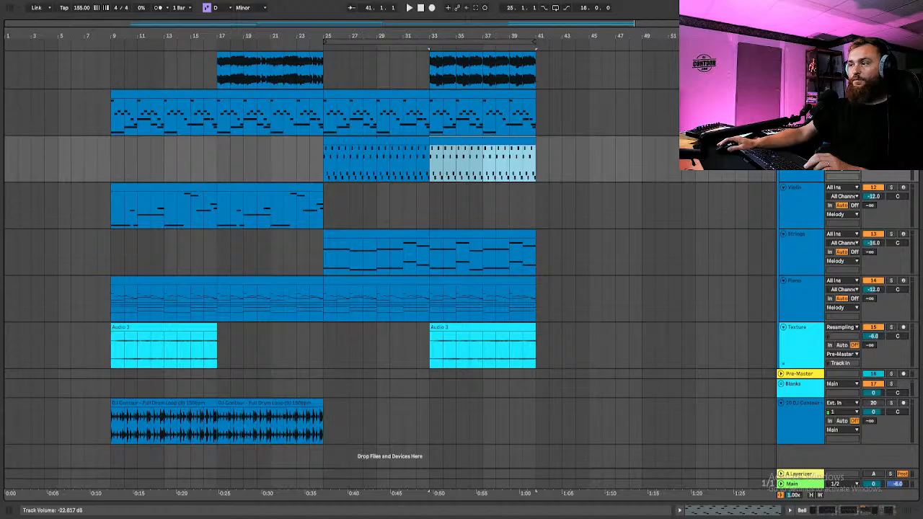
Show the arpeggio track's effects and lower the second EQ Eight's high cut to about 3.31 kHz while playing from bar 33
key(0)
key(ctrl+alt+l)
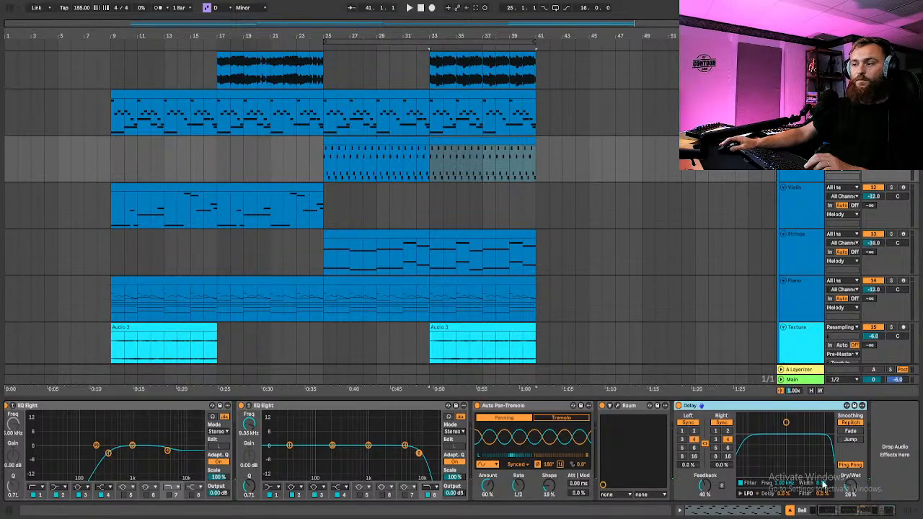
key(space)
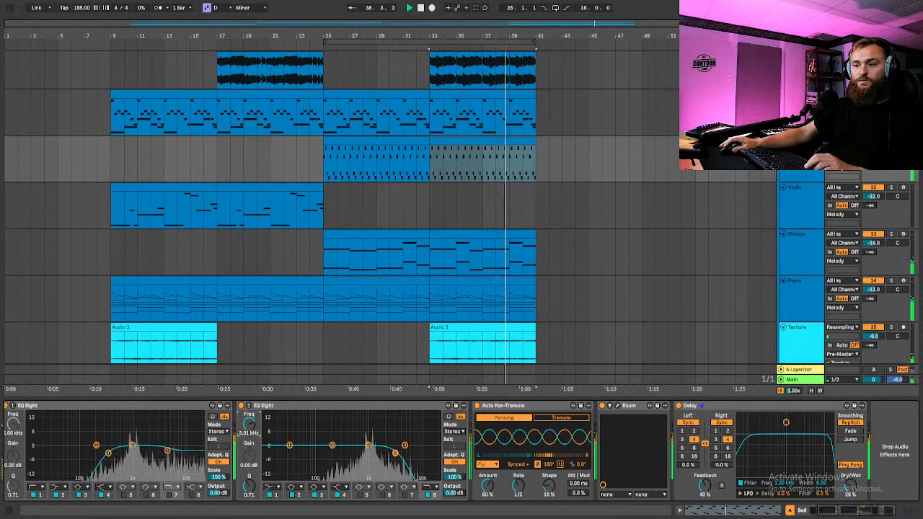
key(space)
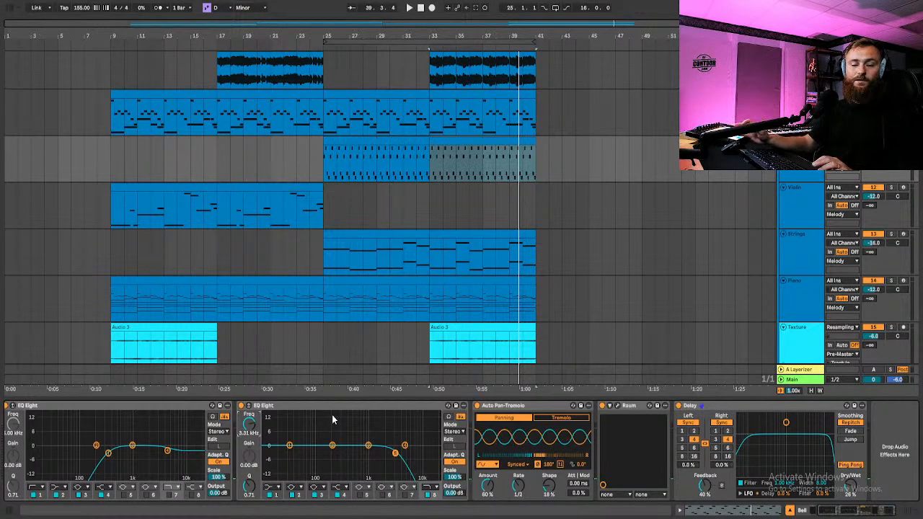
key(space)
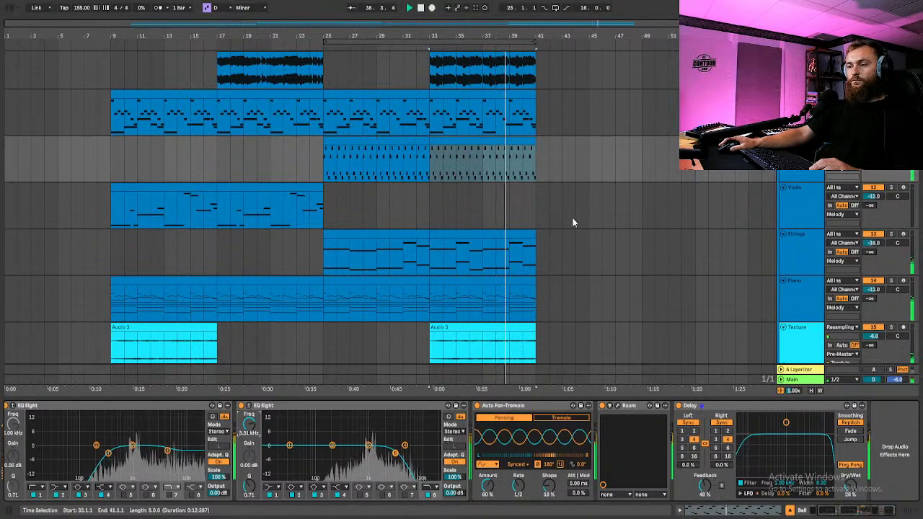
key(space)
Play the Vocals layer from bar 33 and compare its sound with the Movement effect bypassed and enabled
key(ctrl+alt+u)
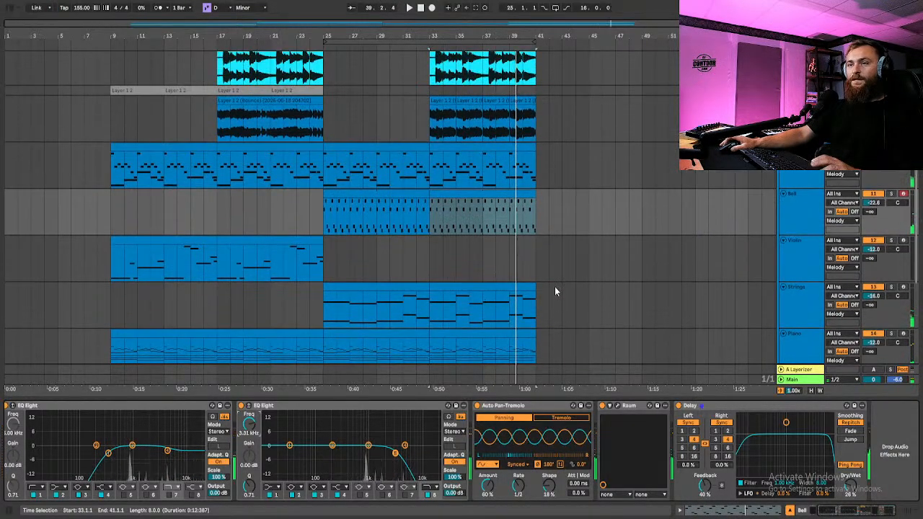
scroll(555, 291, up, 2)
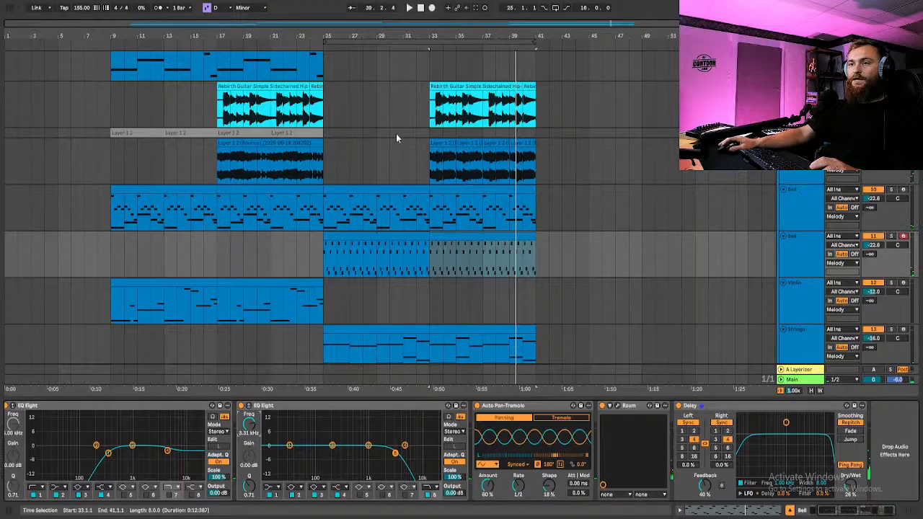
click(477, 153)
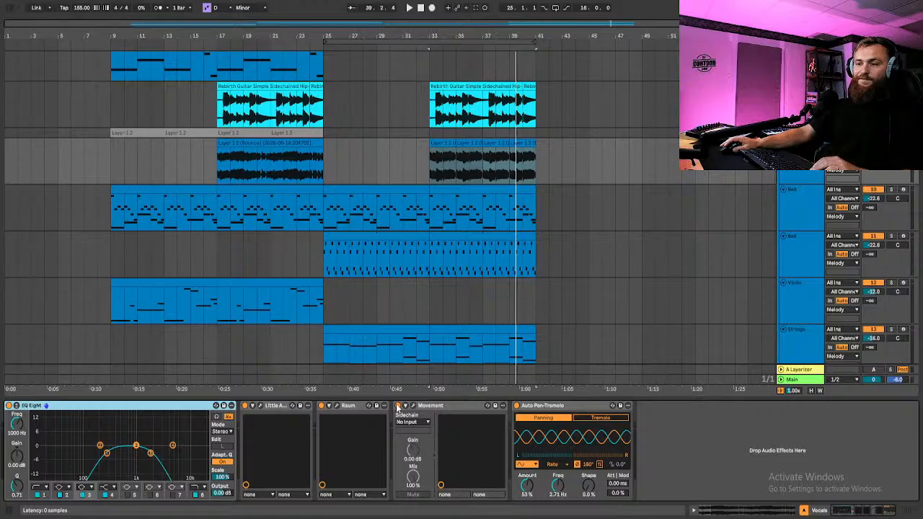
key(space)
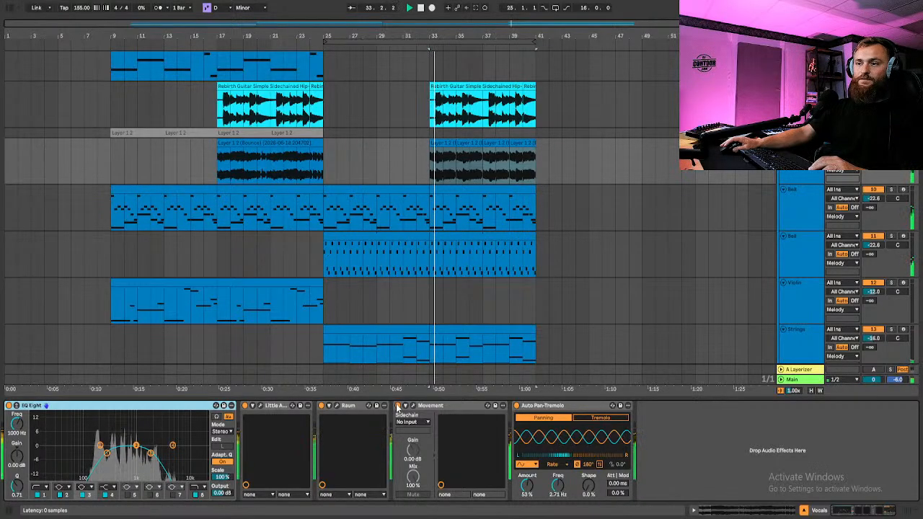
key(space)
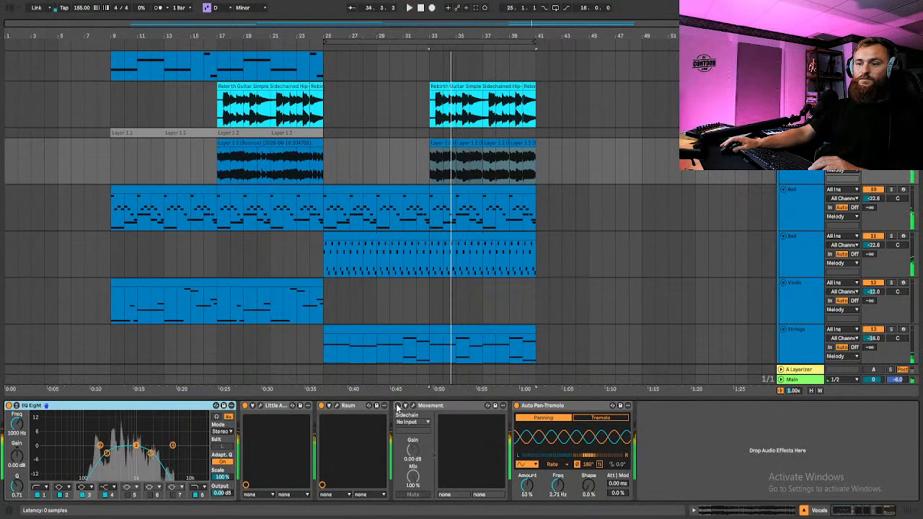
click(397, 406)
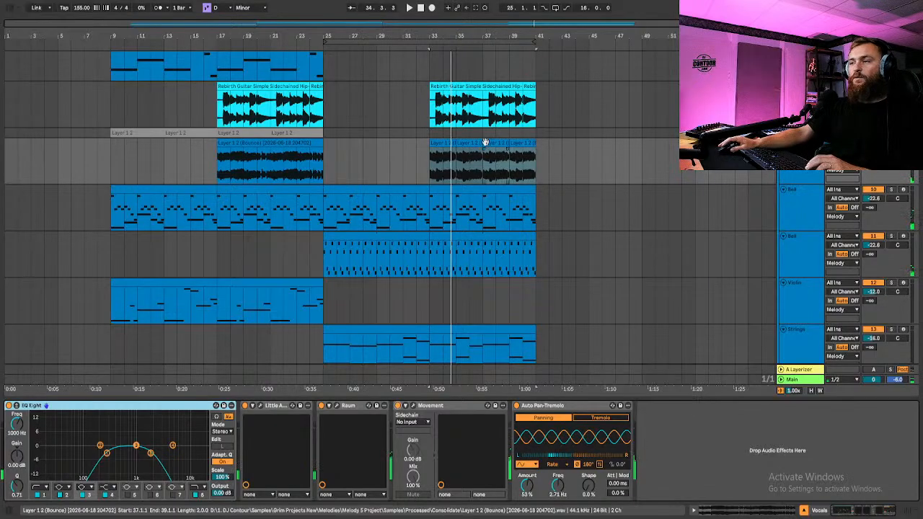
Automate the Movement effect's on/off state on the Vocals track, keeping it on until bar 25 and off from there
click(429, 148)
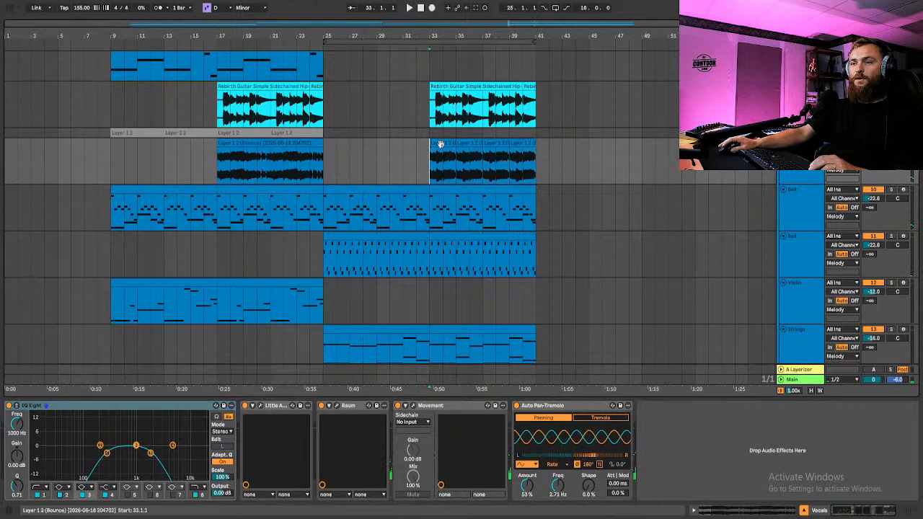
key(a)
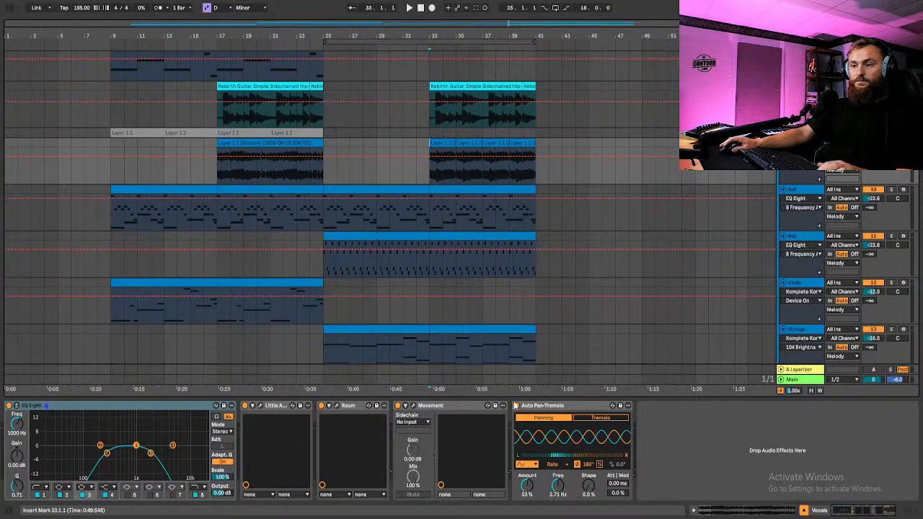
click(397, 406)
click(398, 406)
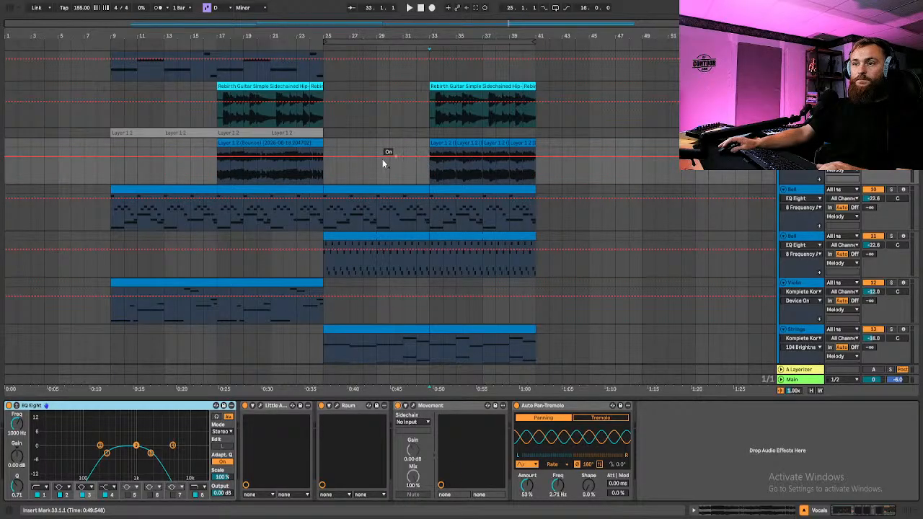
drag(323, 162, 323, 175)
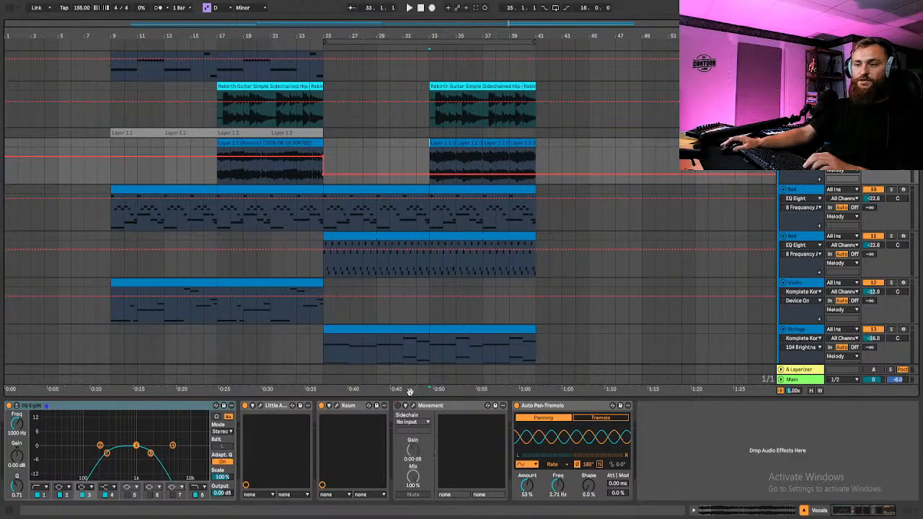
Play from bar 33 to check the Movement automation, hide the automation lanes and listen again
key(space)
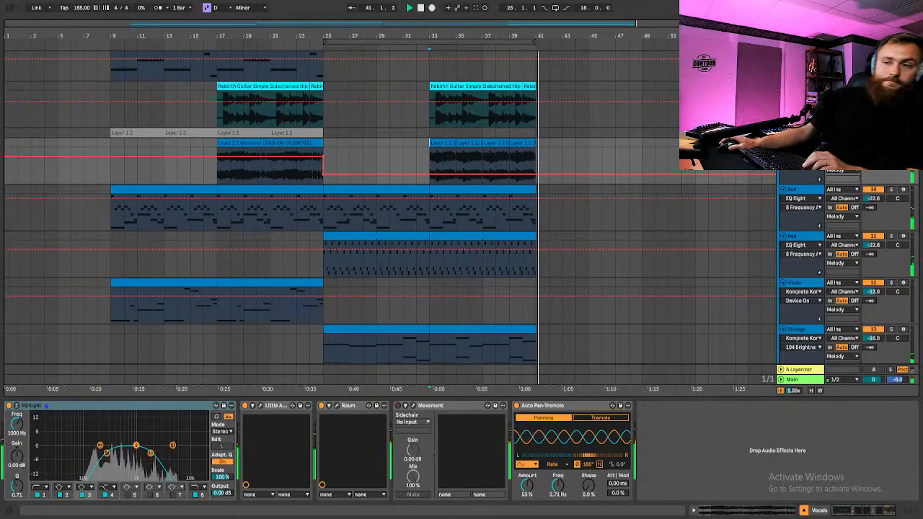
key(a)
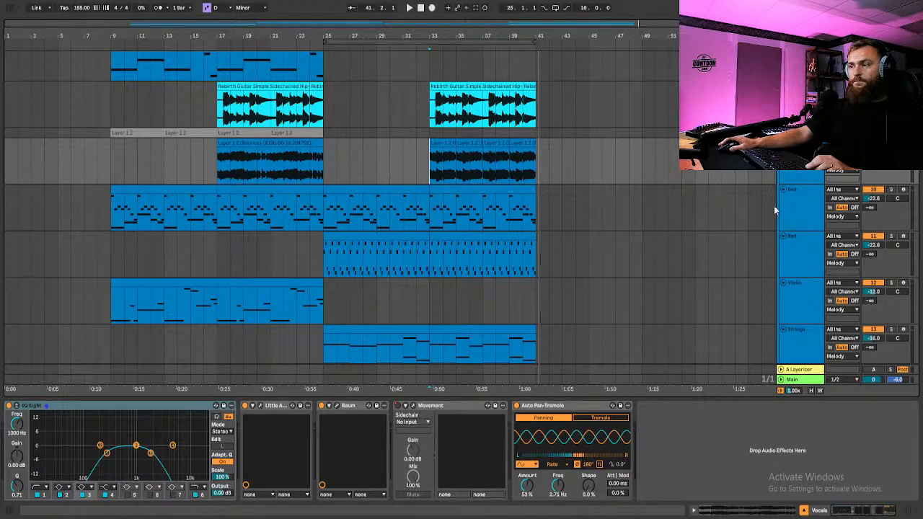
click(431, 186)
key(space)
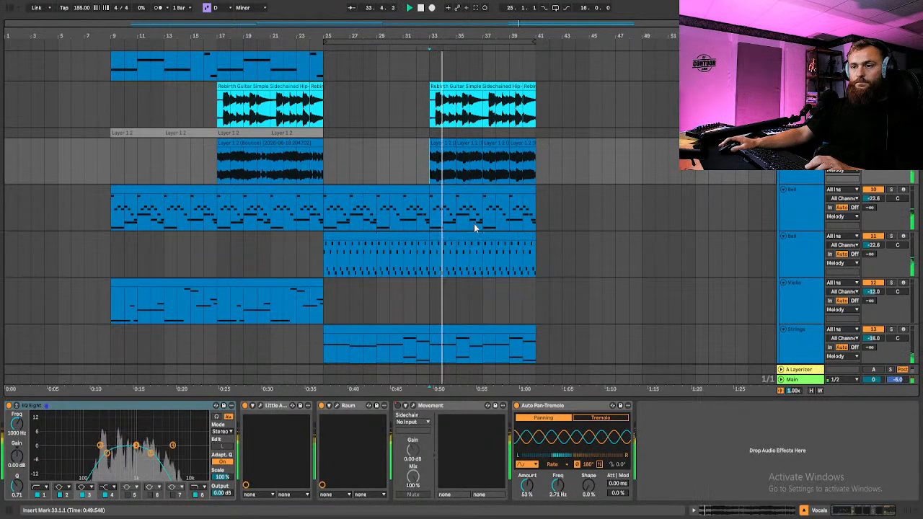
key(space)
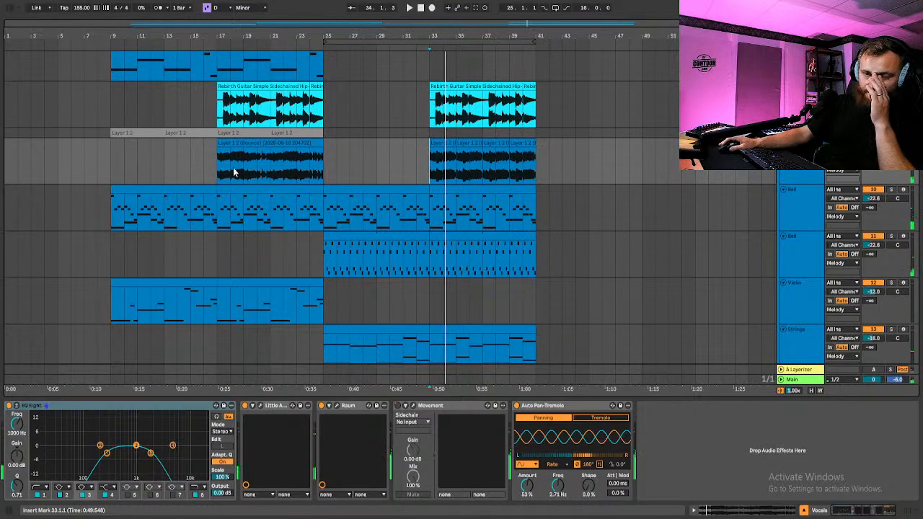
Play the arrangement from the Reese Bass clip at bar 9, close the second window and review the layers past bar 25
scroll(175, 231, up, 3)
click(117, 134)
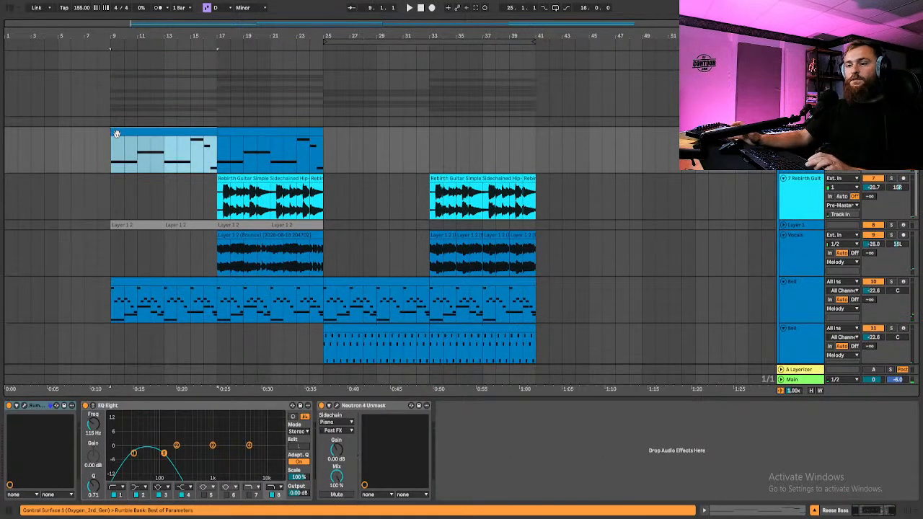
key(space)
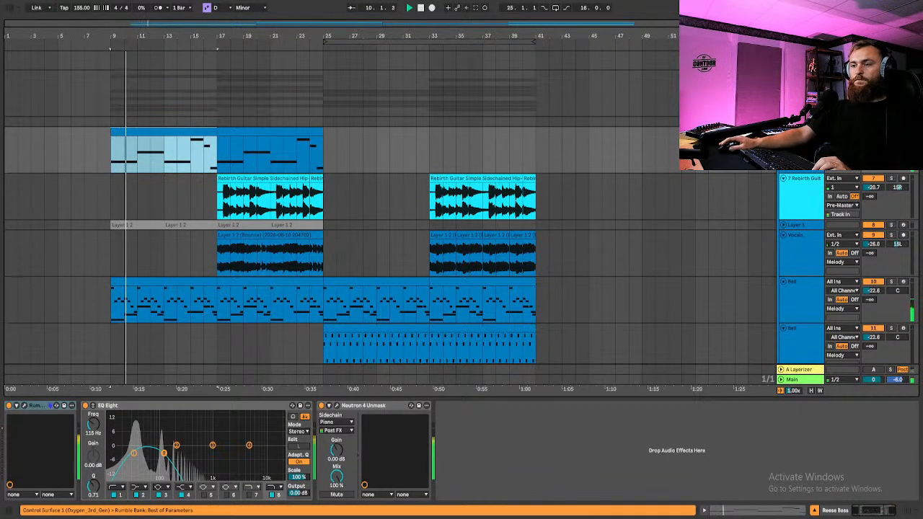
mouse_move(547, 517)
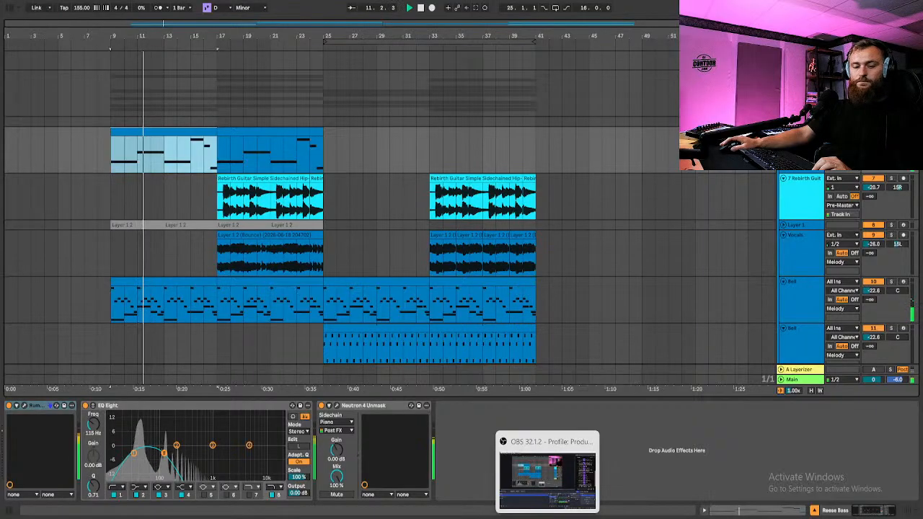
mouse_move(589, 517)
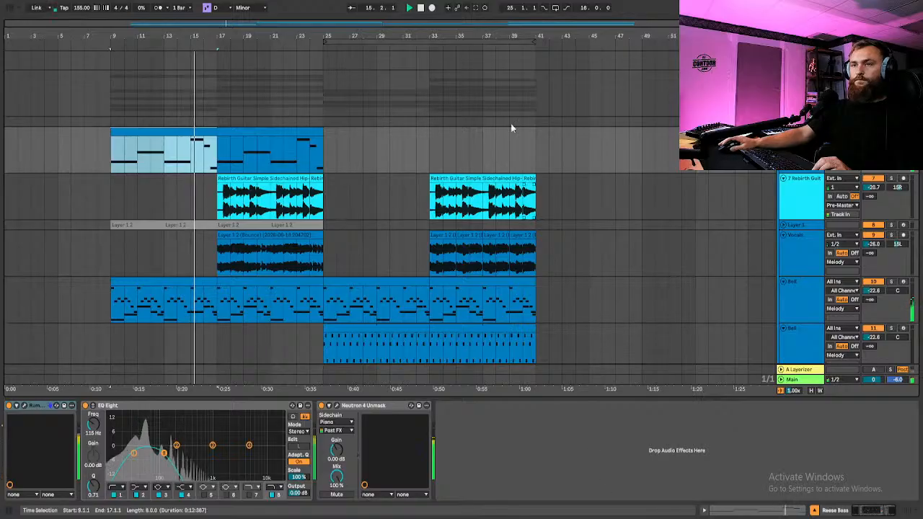
click(103, 1)
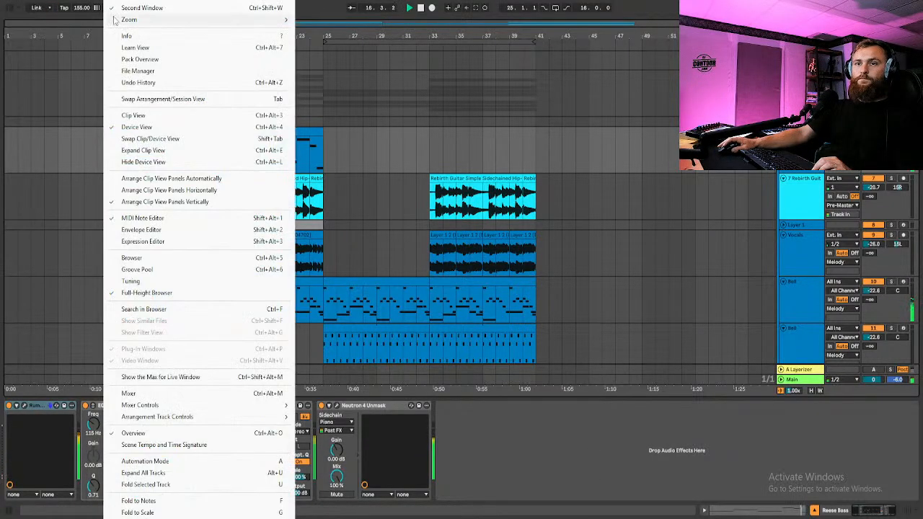
click(136, 8)
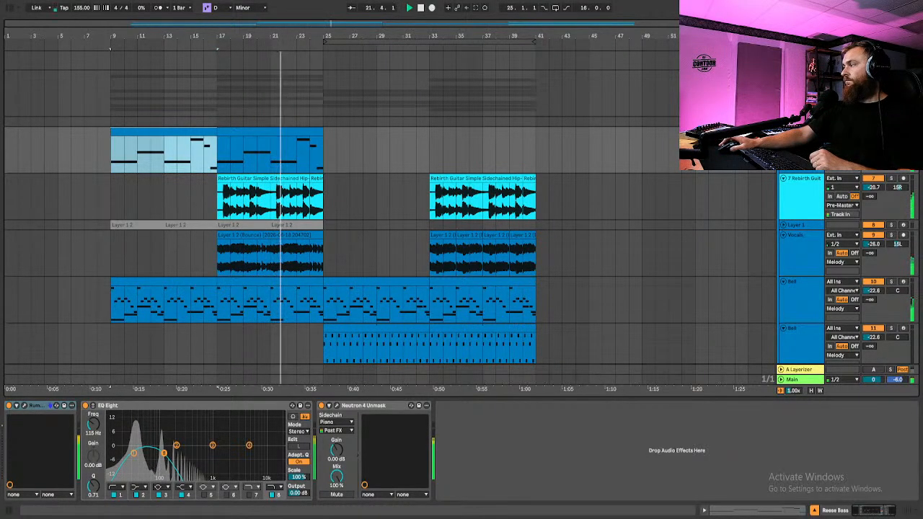
scroll(377, 232, down, 4)
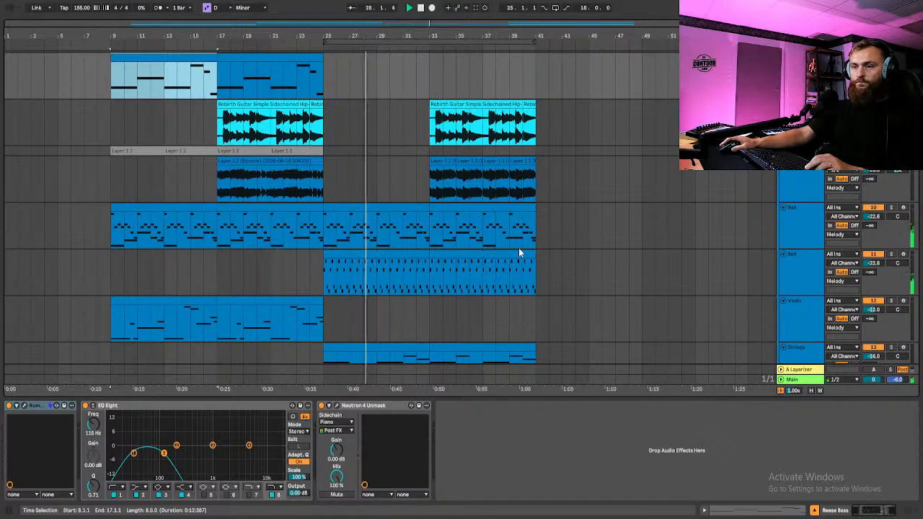
scroll(518, 248, down, 5)
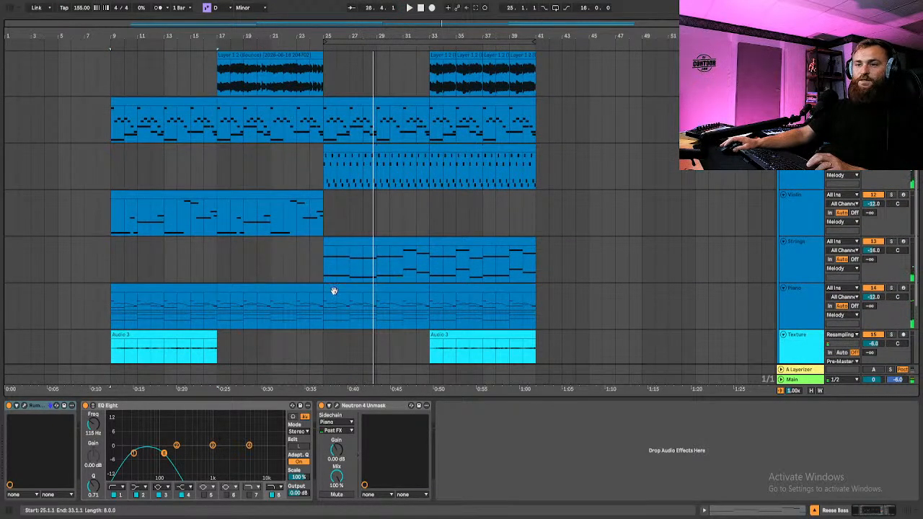
key(space)
Open the Piano clip at bar 25 with its note view folded to the used keys, and play it
click(389, 289)
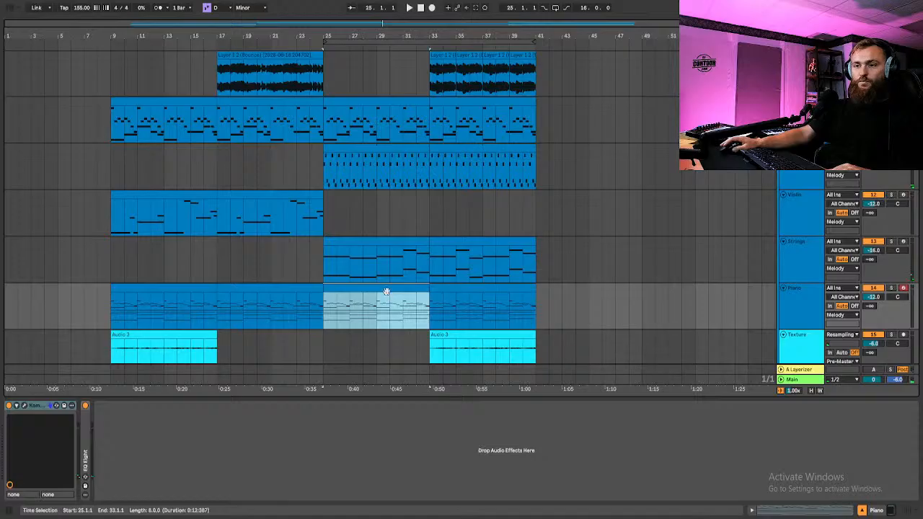
double_click(386, 291)
click(112, 62)
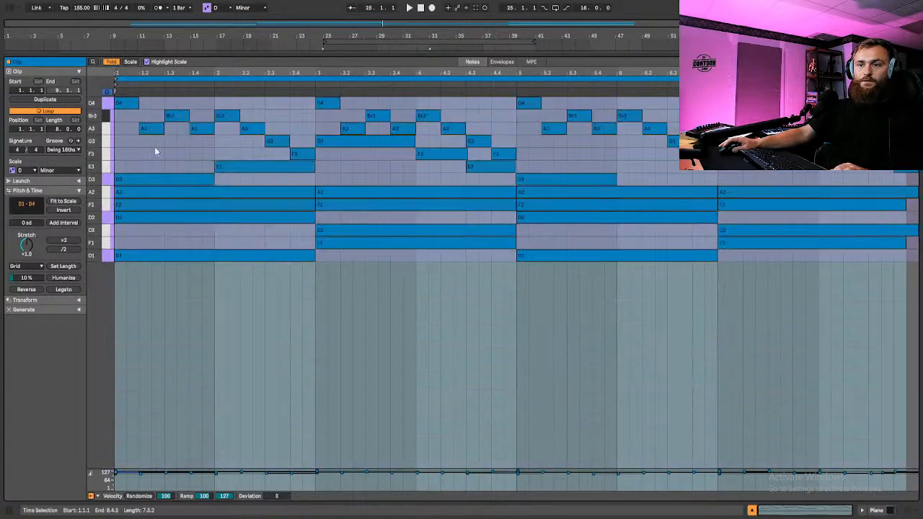
key(space)
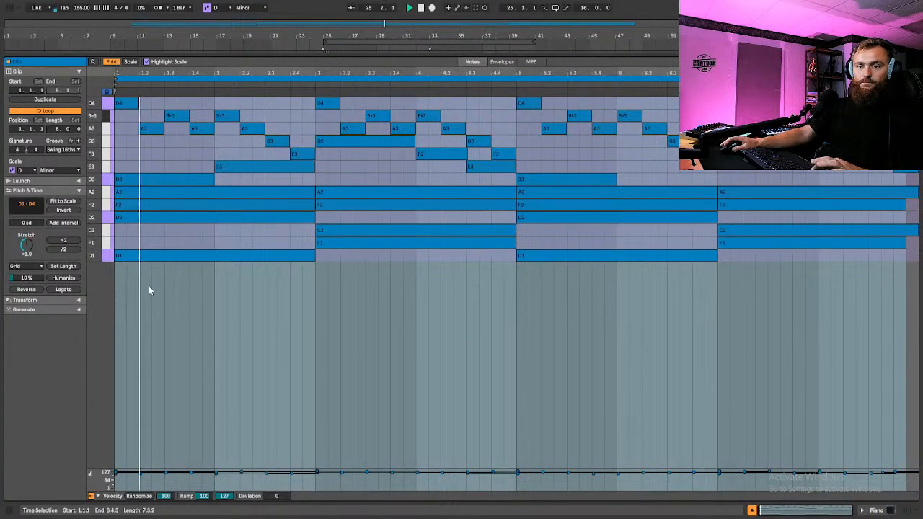
key(space)
Try all notes of the bar 25 Piano clip one octave lower, listen, and restore their pitch before closing the clip
drag(116, 277, 797, 72)
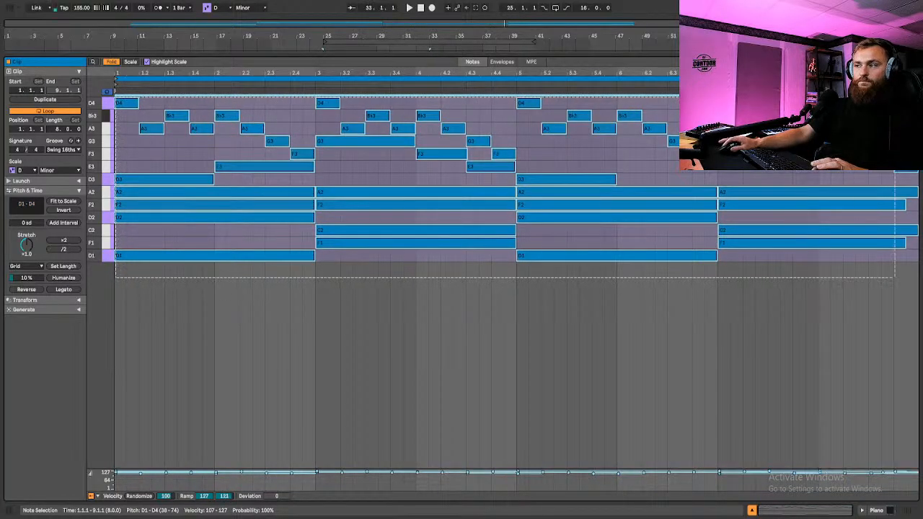
drag(918, 94, 918, 94)
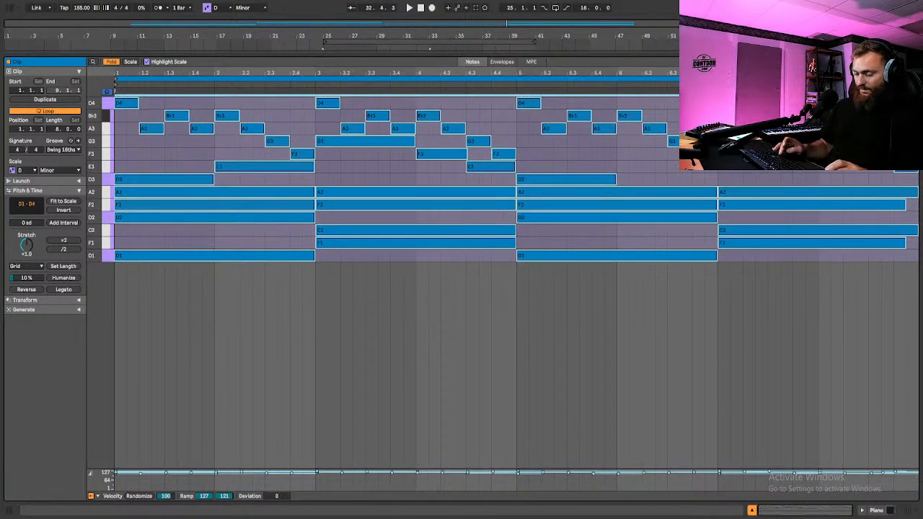
key(shift+Down)
key(space)
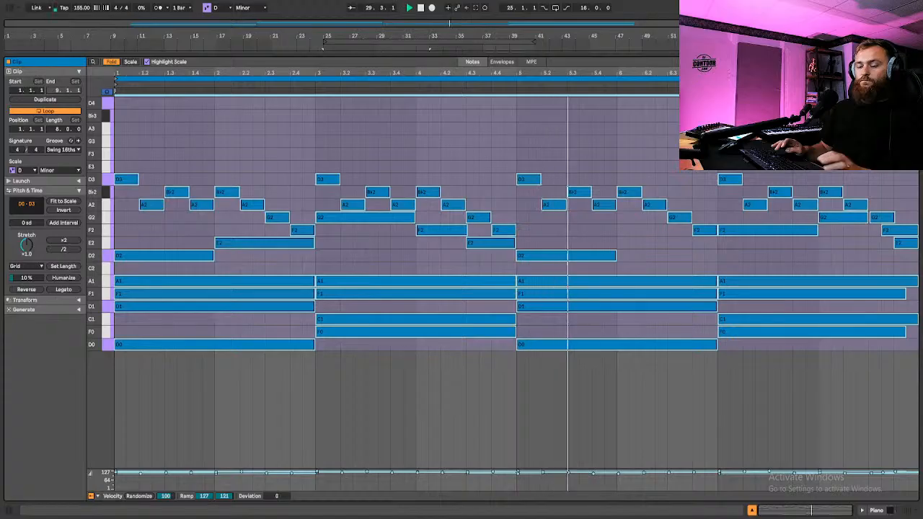
key(shift+Up)
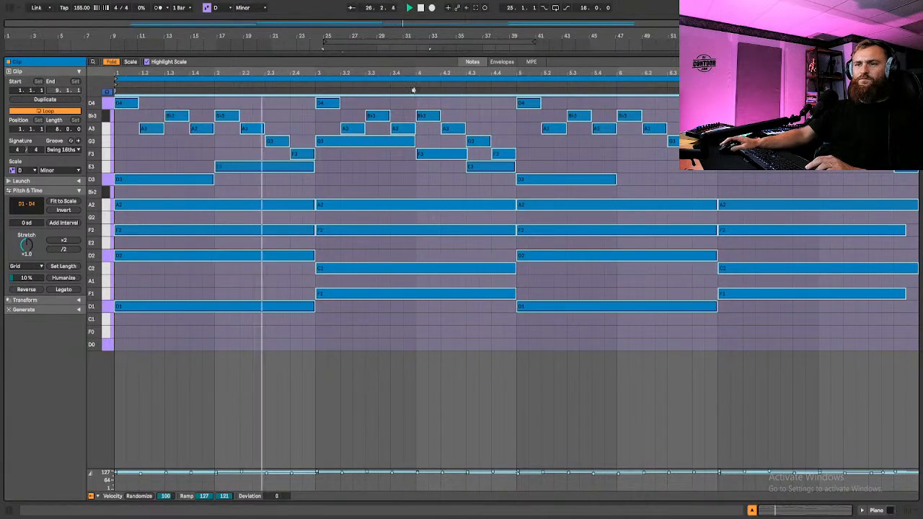
click(751, 510)
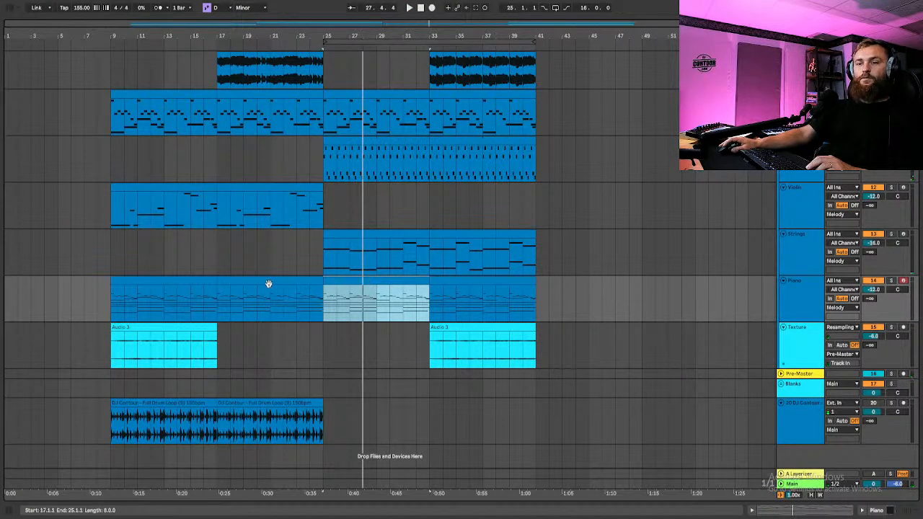
Reopen the Piano clip at bar 25 and show its notes unfolded across the full keyboard, including the low octaves
double_click(359, 289)
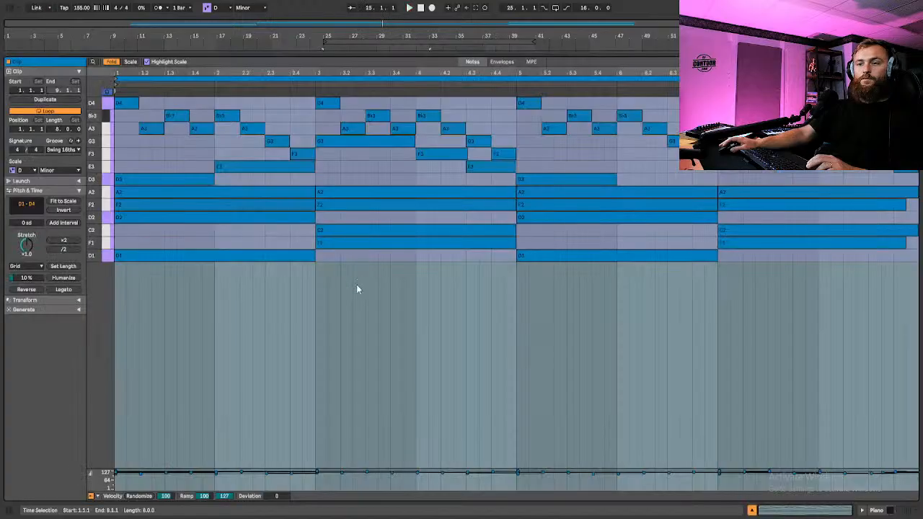
click(111, 62)
drag(91, 192, 230, 280)
scroll(229, 280, up, 2)
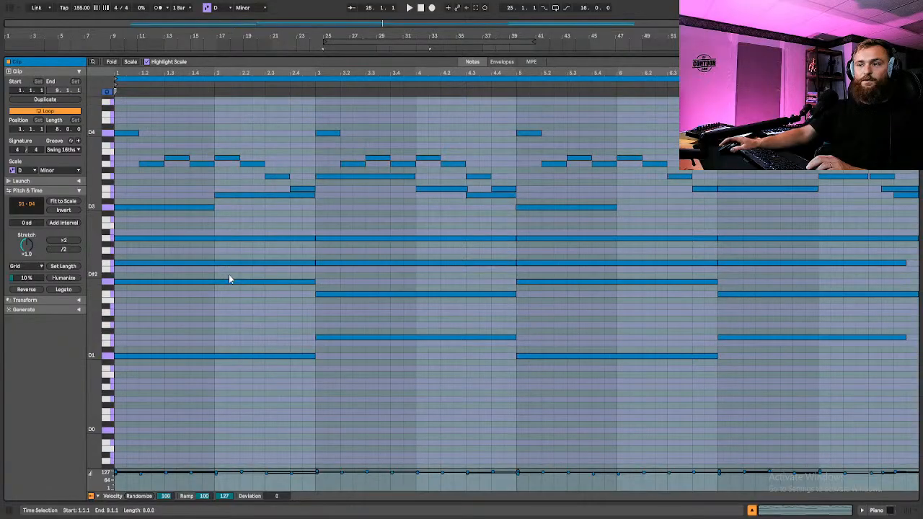
drag(95, 270, 87, 271)
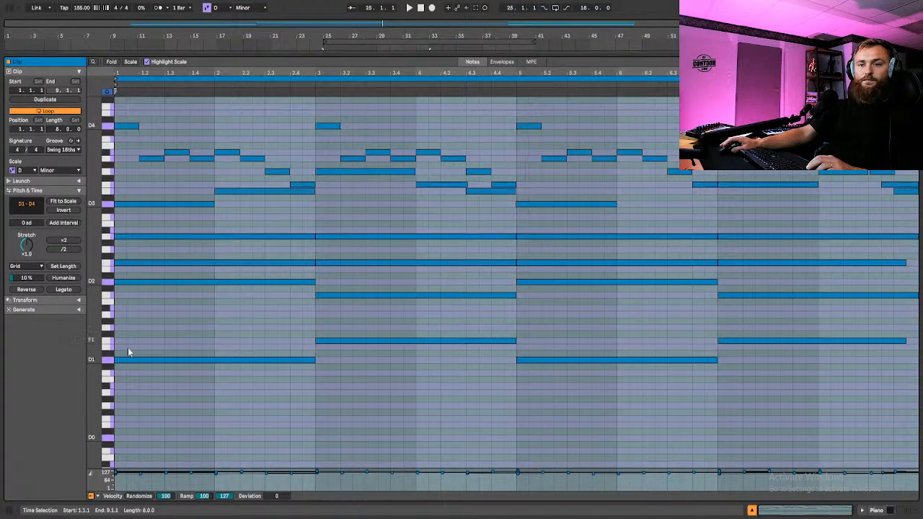
Copy the Piano clip's lowest D1 and F1 notes one octave down to D0 and F0, play the result and close the clip
click(113, 368)
click(112, 361)
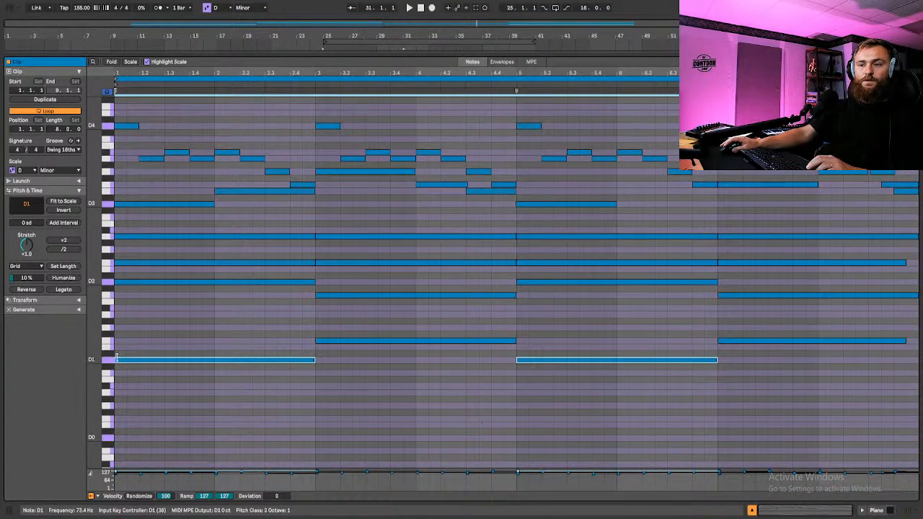
click(330, 342)
click(592, 359)
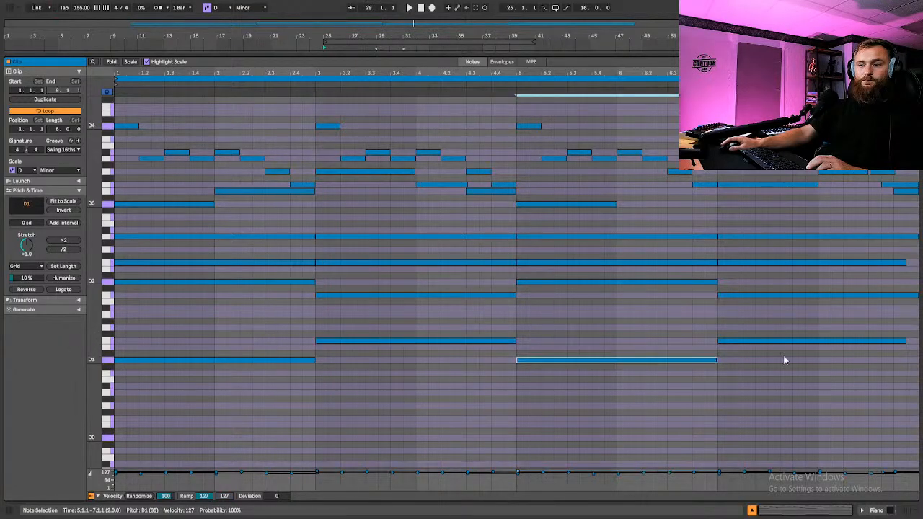
click(796, 341)
drag(124, 377, 743, 334)
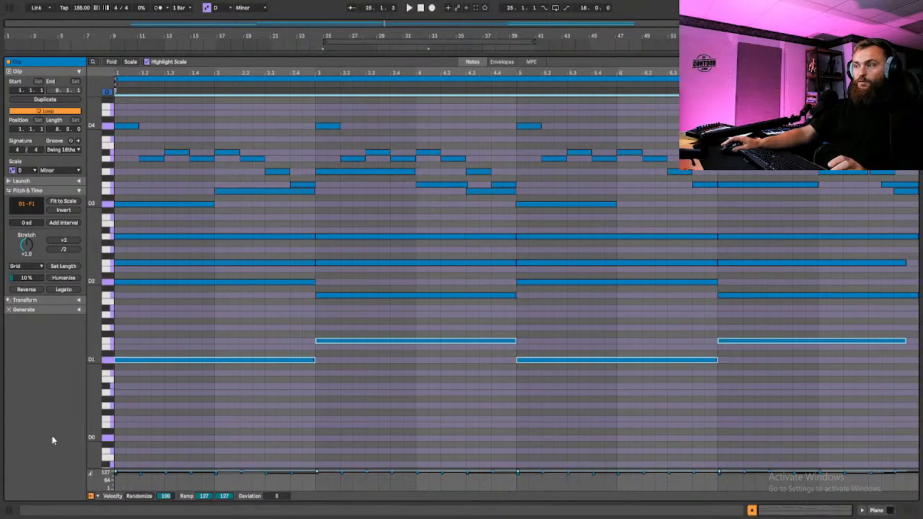
drag(130, 363, 129, 439)
key(space)
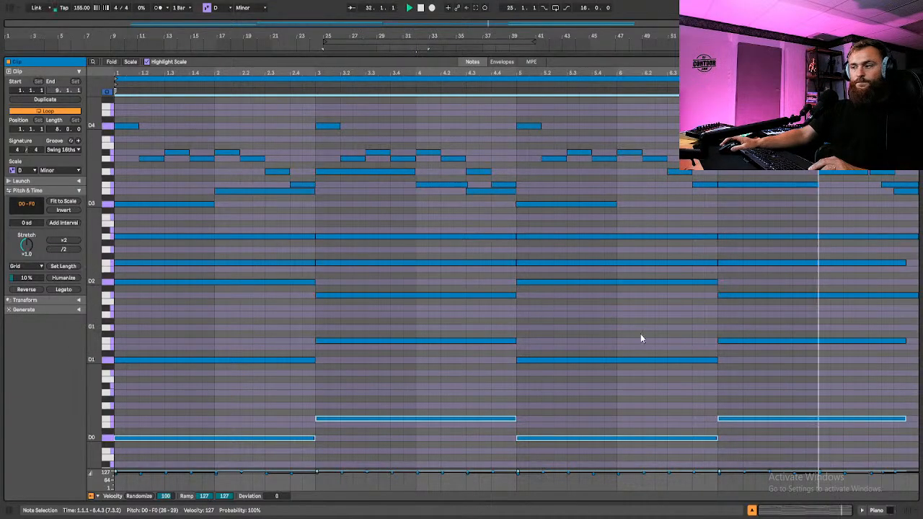
click(751, 510)
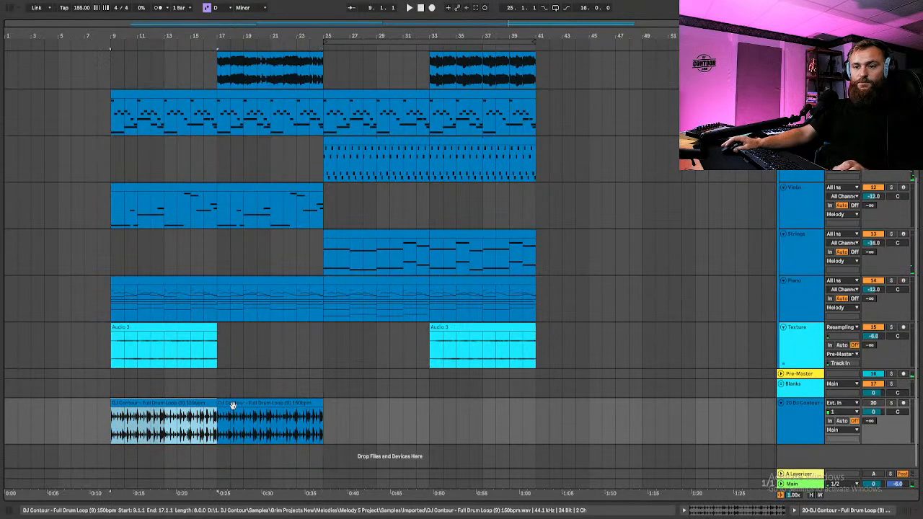
Duplicate the bar 17 Full Drum Loop clip twice to extend the drums through bar 41, and start playback
click(251, 405)
key(ctrl+d)
key(ctrl+d)
key(space)
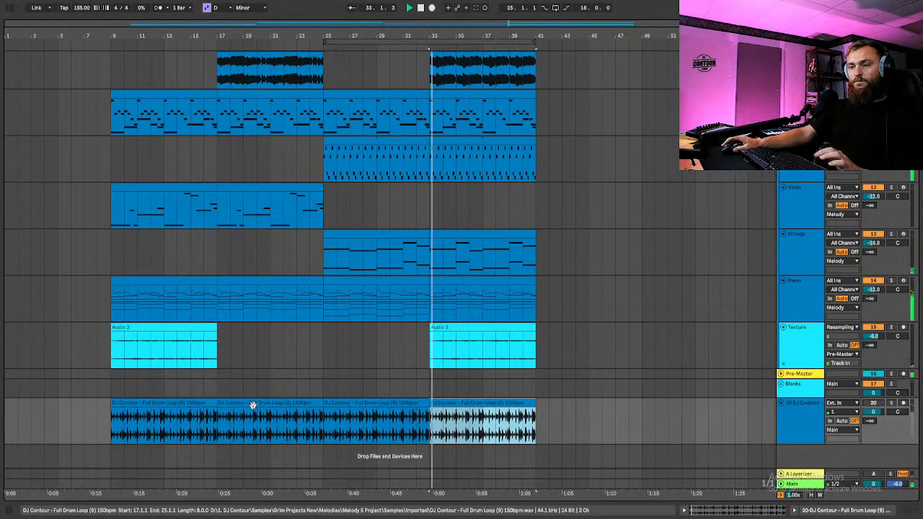
Play the arrangement with drums from bar 25 and review the layers across the tracks
click(330, 402)
key(space)
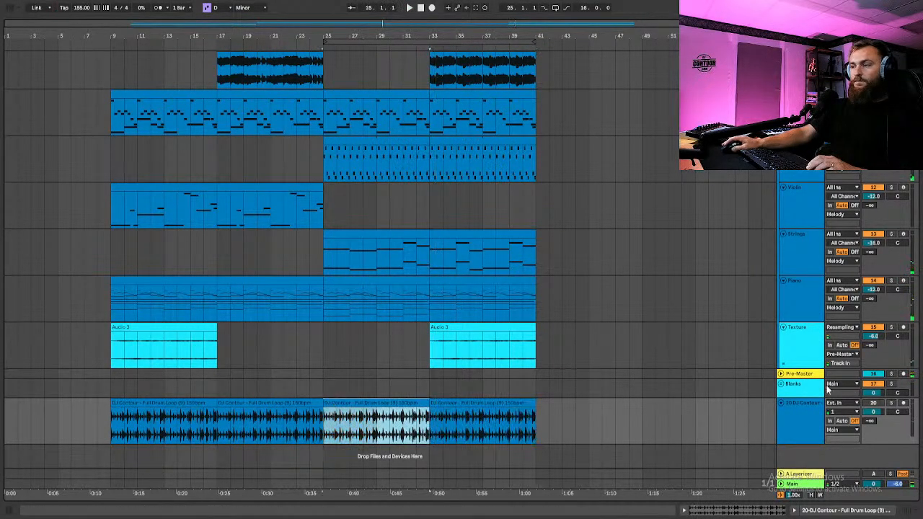
key(space)
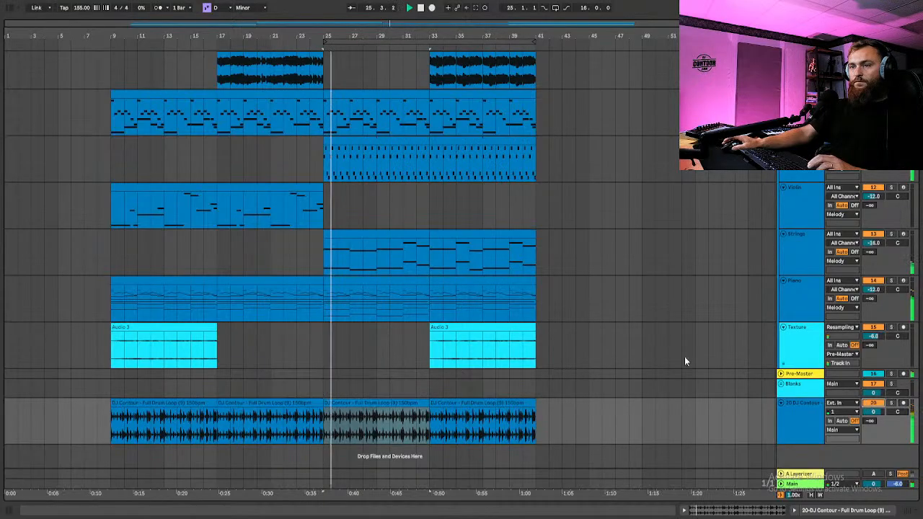
scroll(556, 324, up, 2)
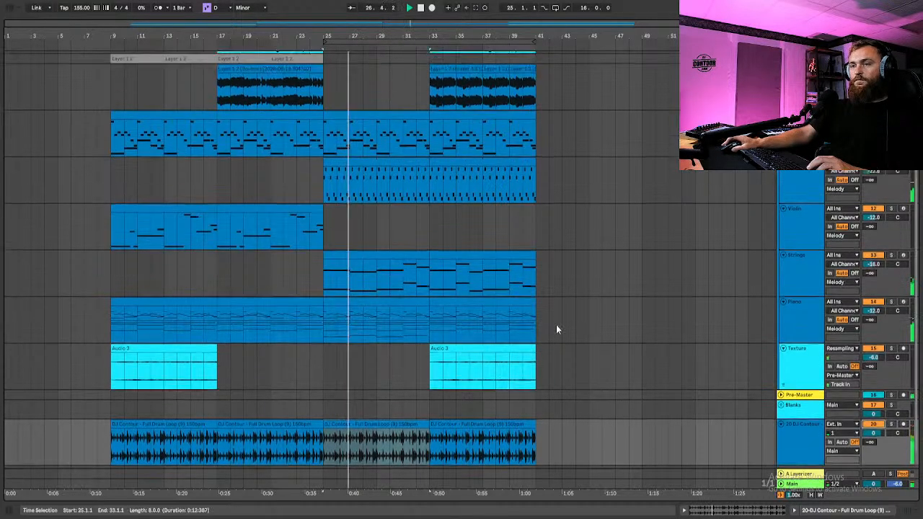
scroll(596, 330, up, 3)
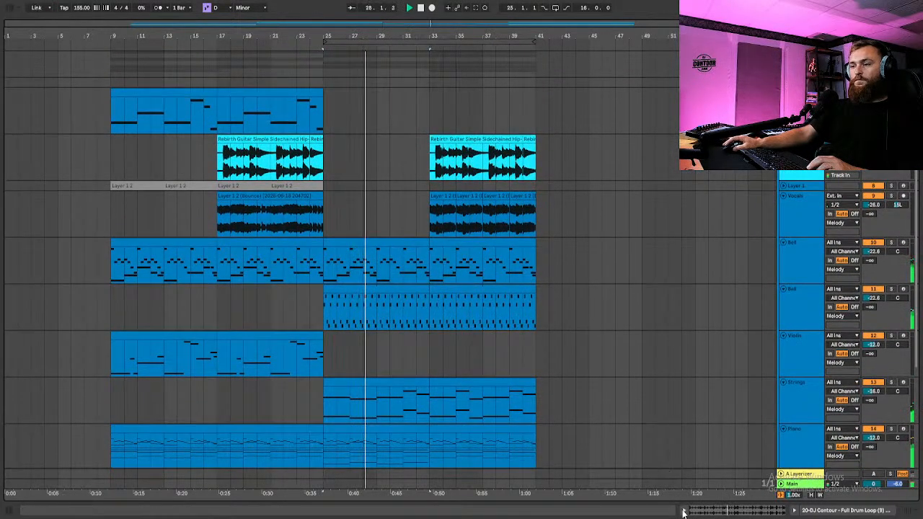
scroll(600, 380, down, 5)
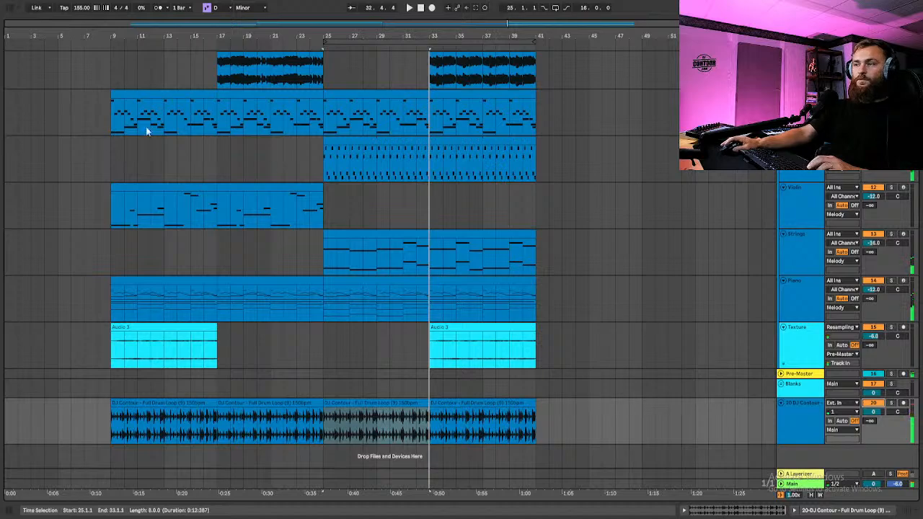
Play from the Violin clip at bar 9, toggling the Violin track's solo to compare it alone and in the mix
click(183, 183)
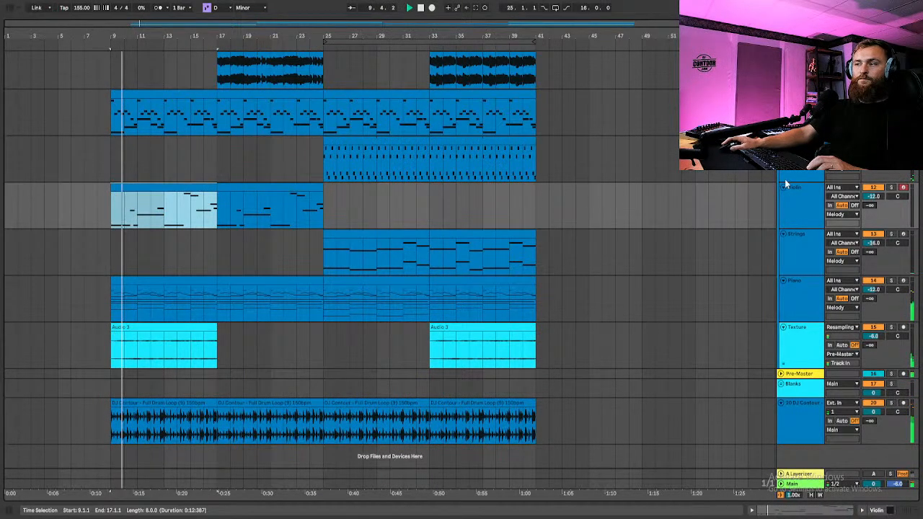
click(891, 187)
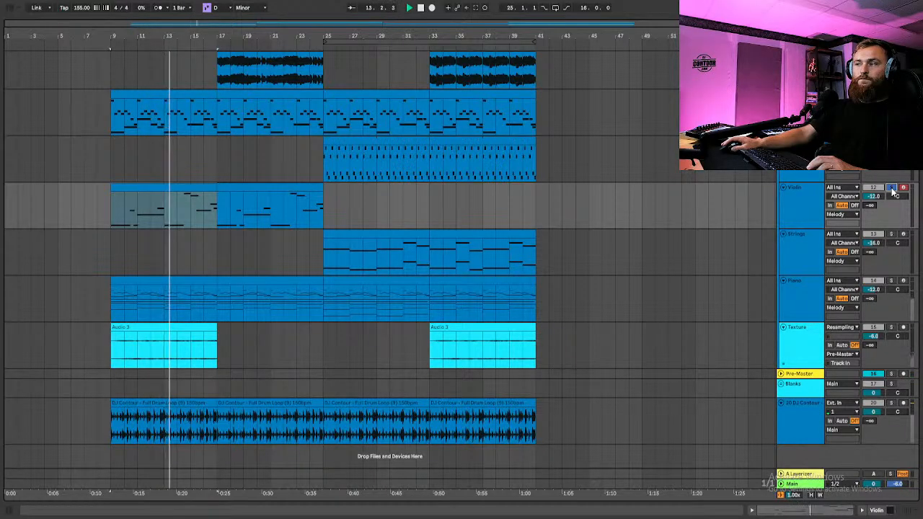
click(891, 188)
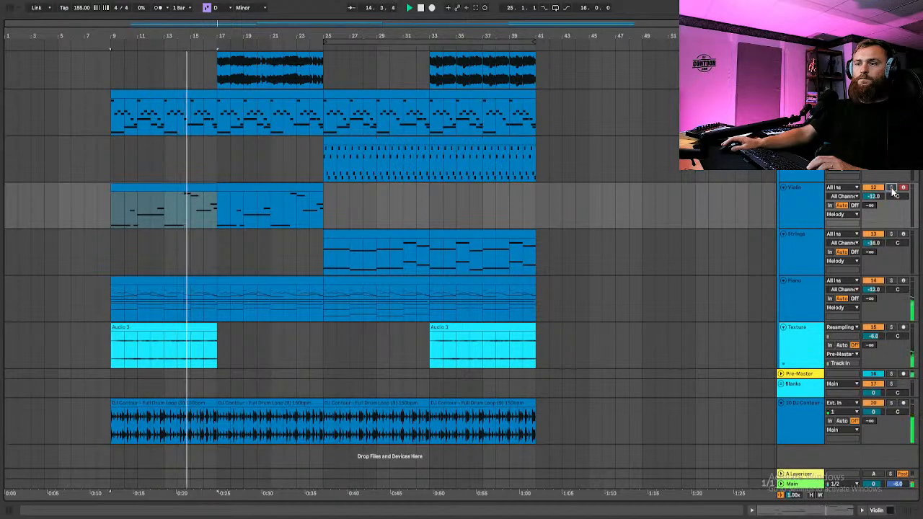
click(892, 187)
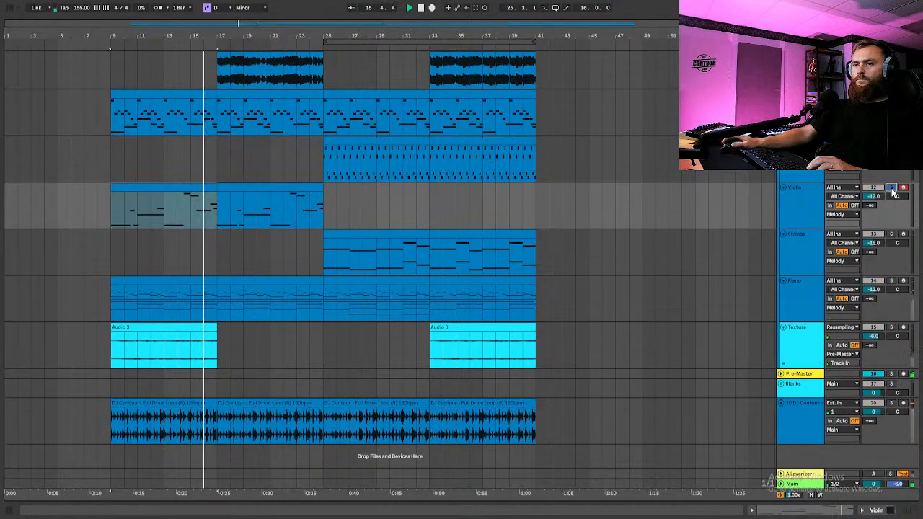
Open the Violin track's devices, inspect the Guarneri Violin instrument in Komplete Kontrol and close its window
double_click(799, 194)
click(129, 357)
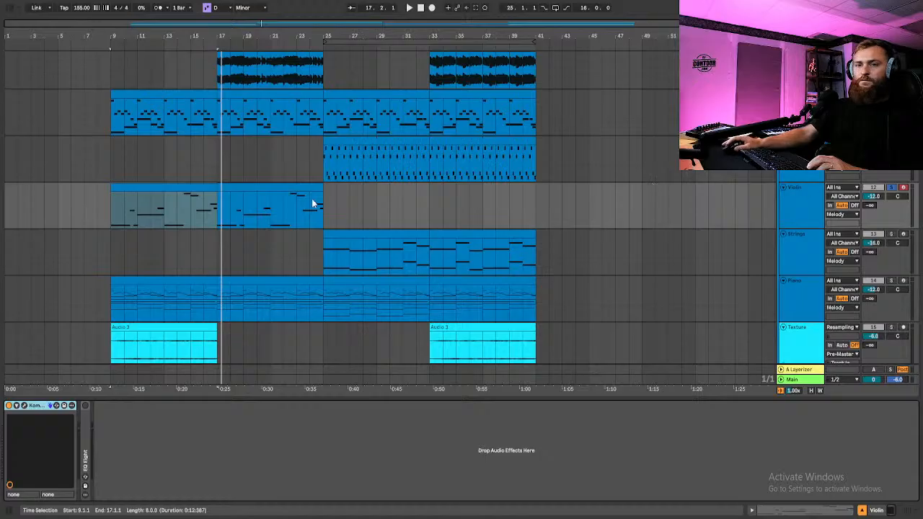
key(space)
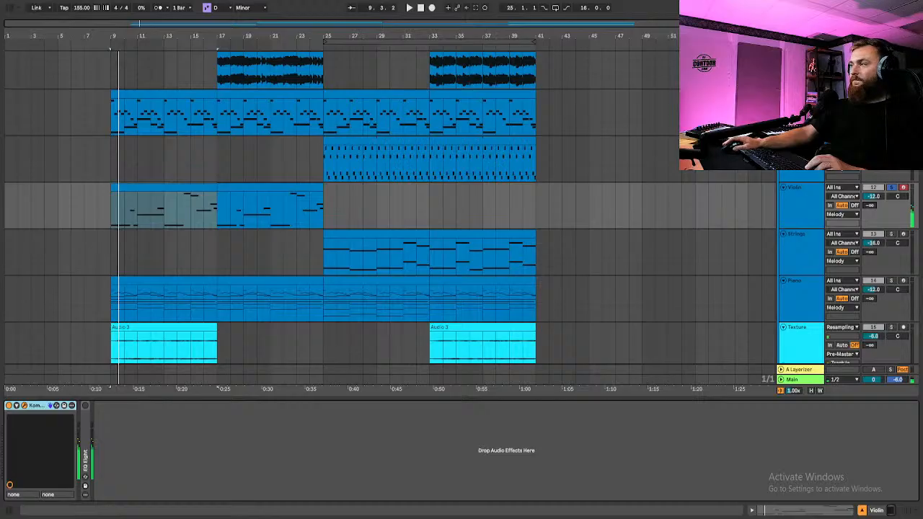
drag(782, 66, 455, 56)
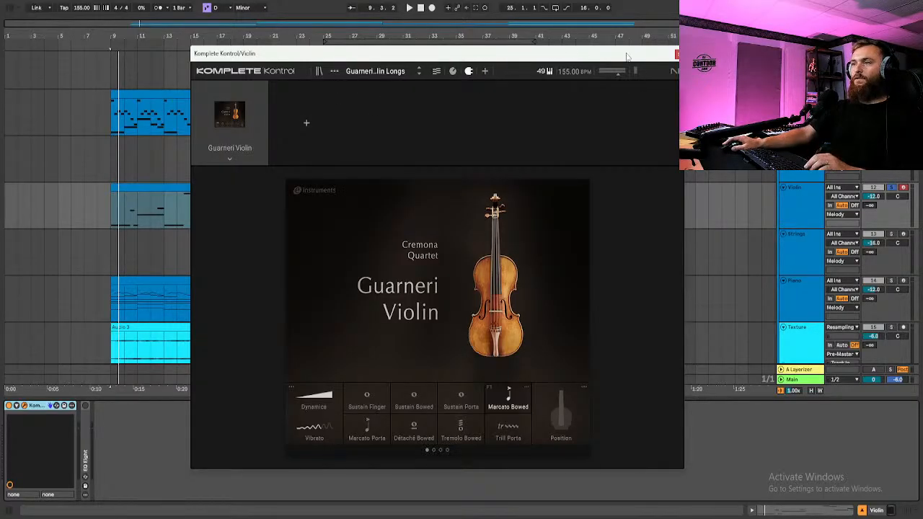
click(678, 54)
Play the soloed violin from bar 9, unsolo it and listen to it with the rest of the arrangement
key(space)
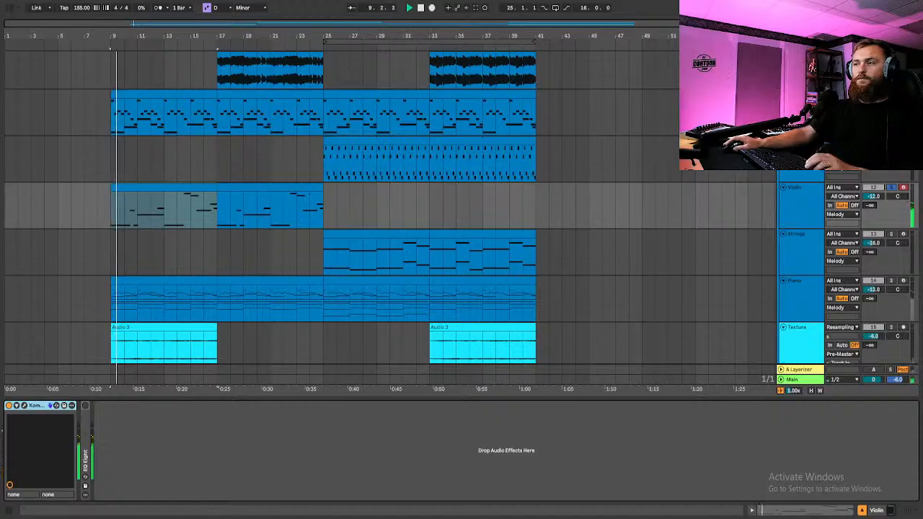
click(892, 188)
key(space)
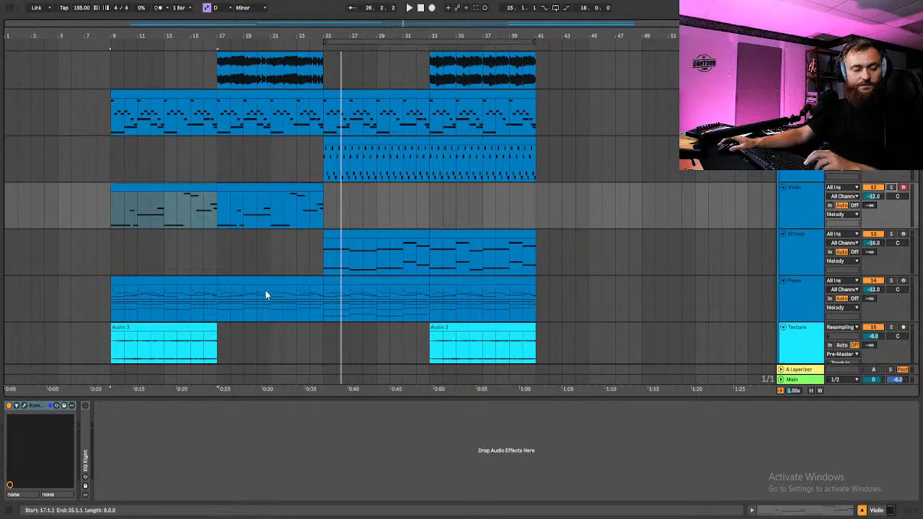
key(space)
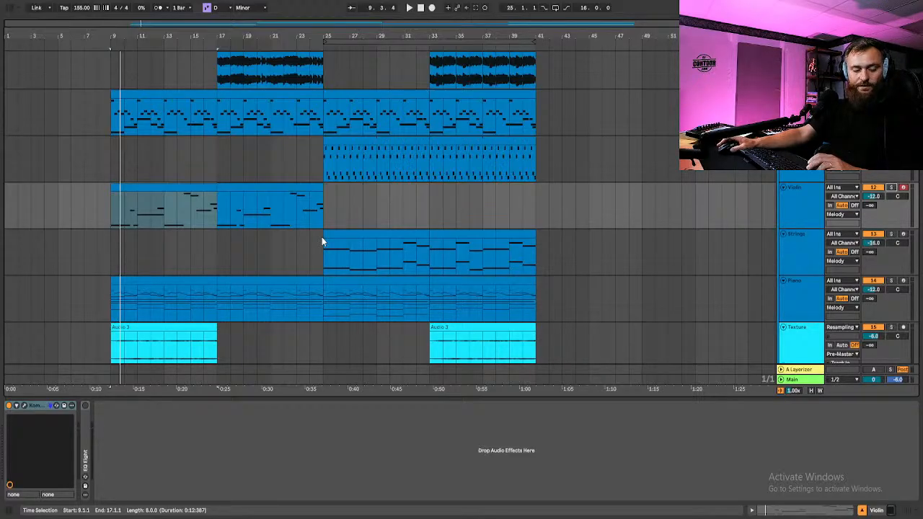
click(413, 236)
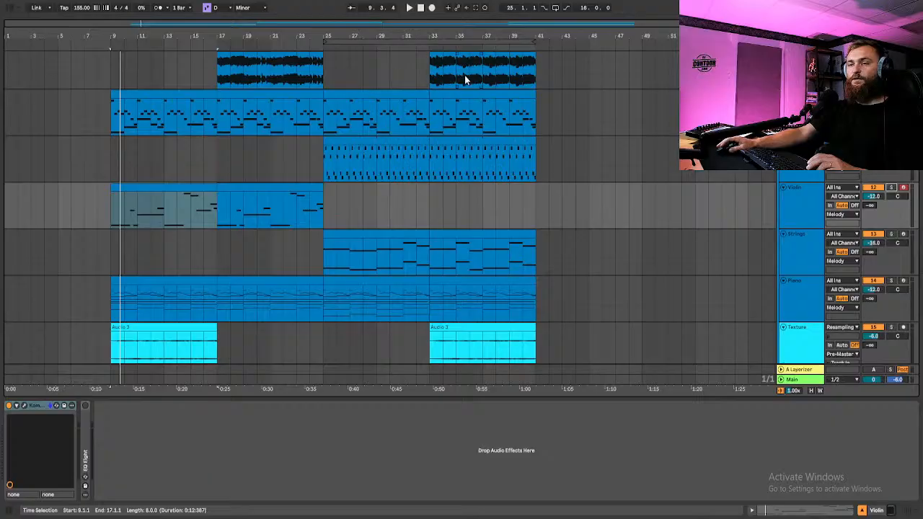
key(space)
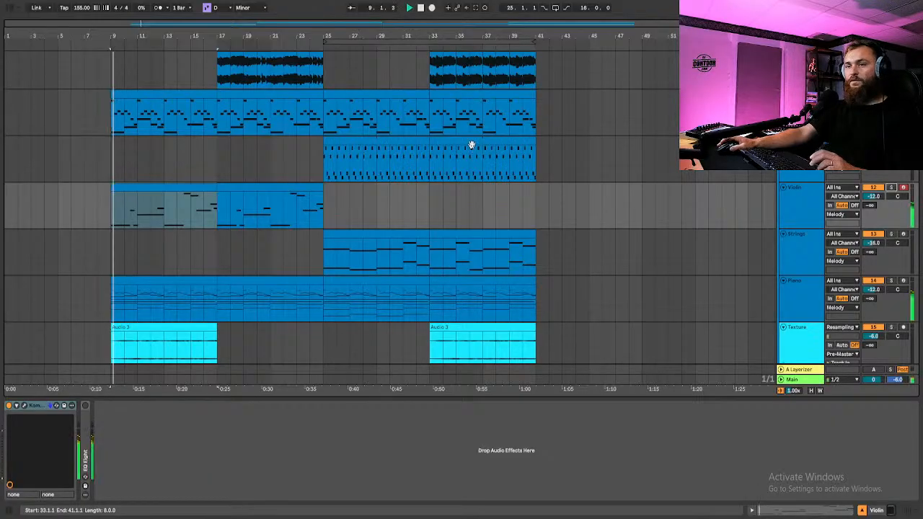
scroll(505, 268, down, 3)
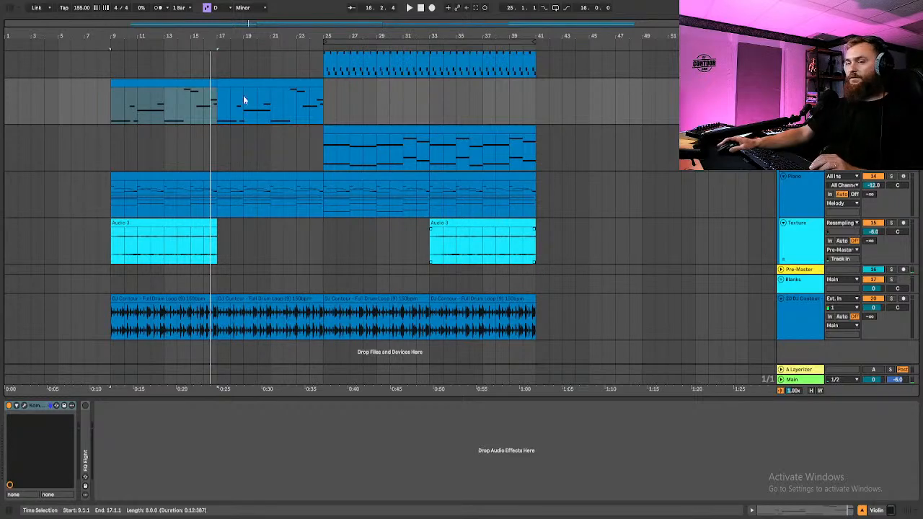
Mute and fold the Full Drum Loop track, and play the melody layers without drums from bar 9
key(space)
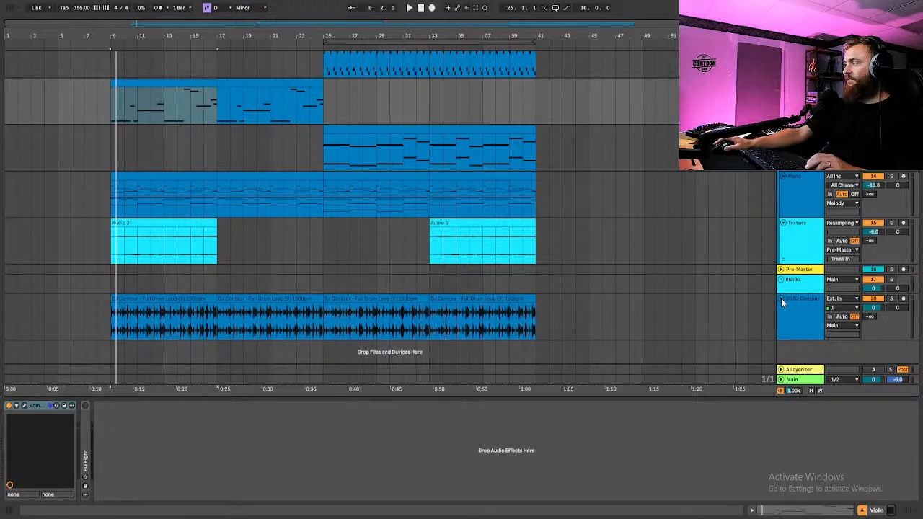
key(space)
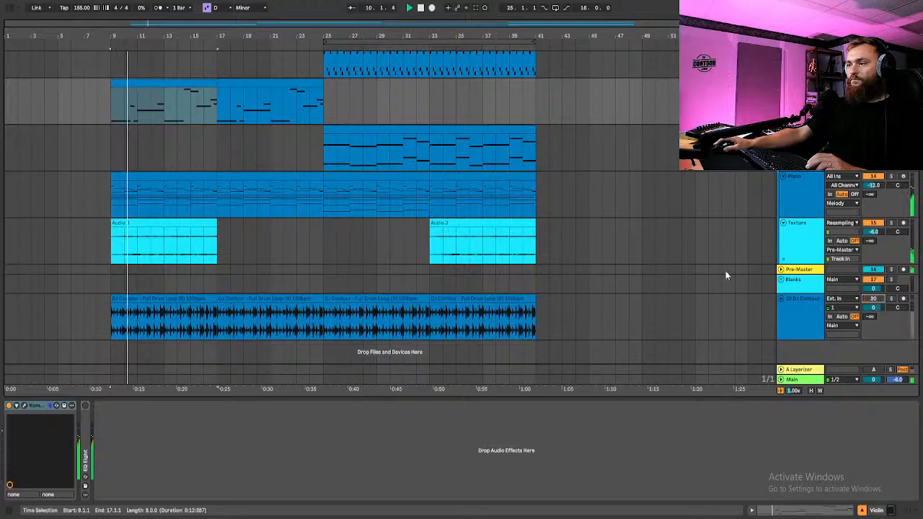
click(780, 298)
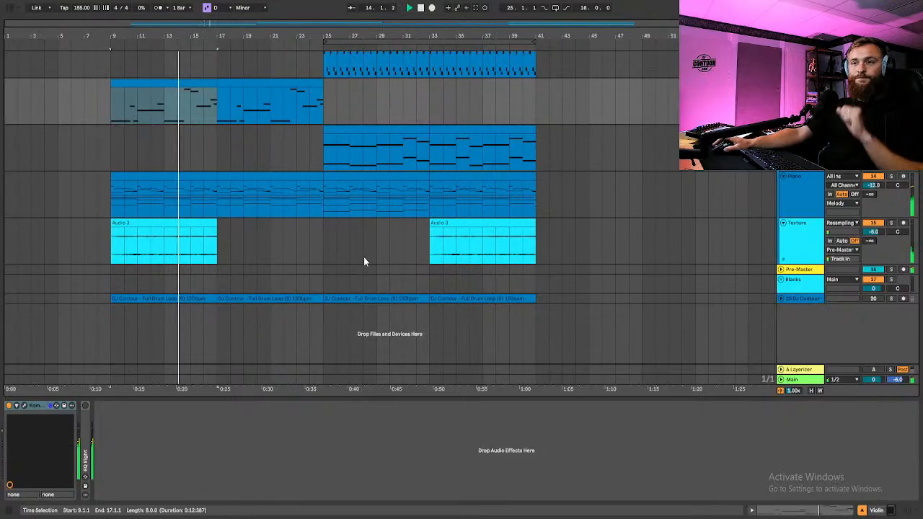
scroll(375, 266, up, 2)
scroll(372, 287, up, 1)
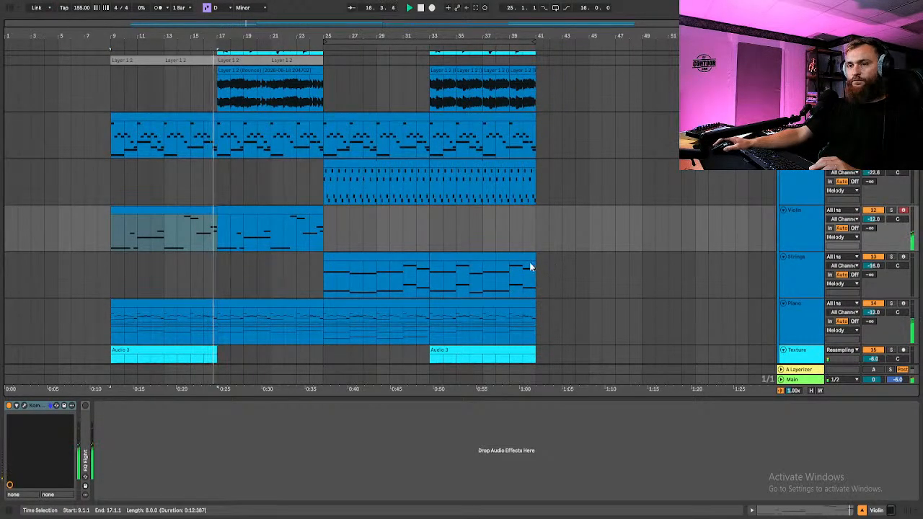
click(413, 253)
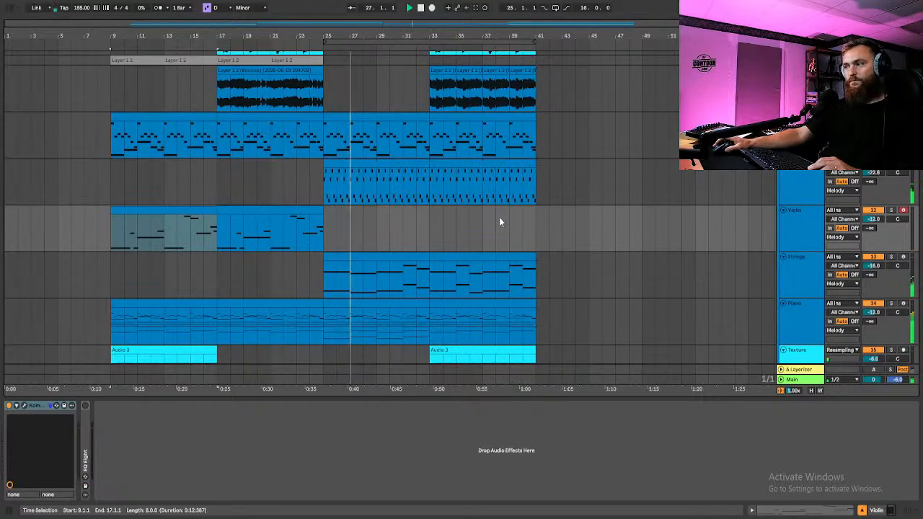
Hide the device view to show more of the arrangement, and play briefly from bar 9
scroll(508, 238, down, 2)
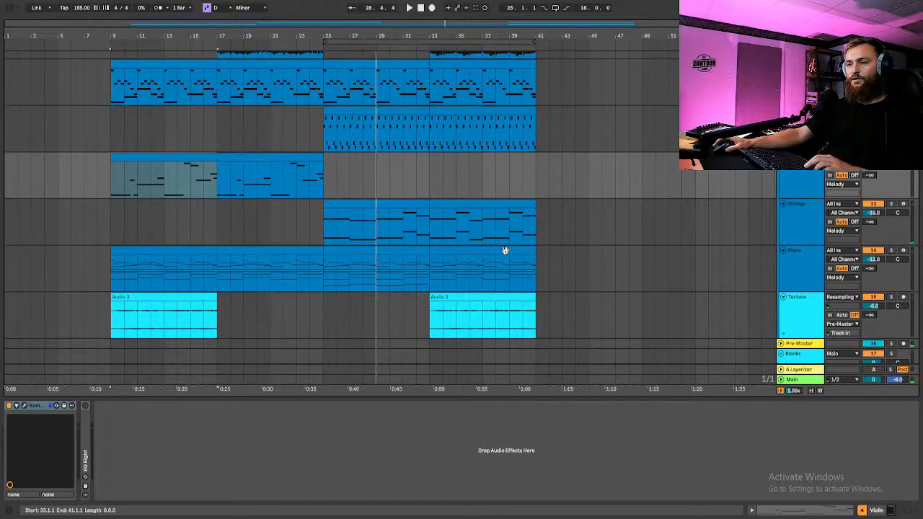
scroll(401, 208, up, 3)
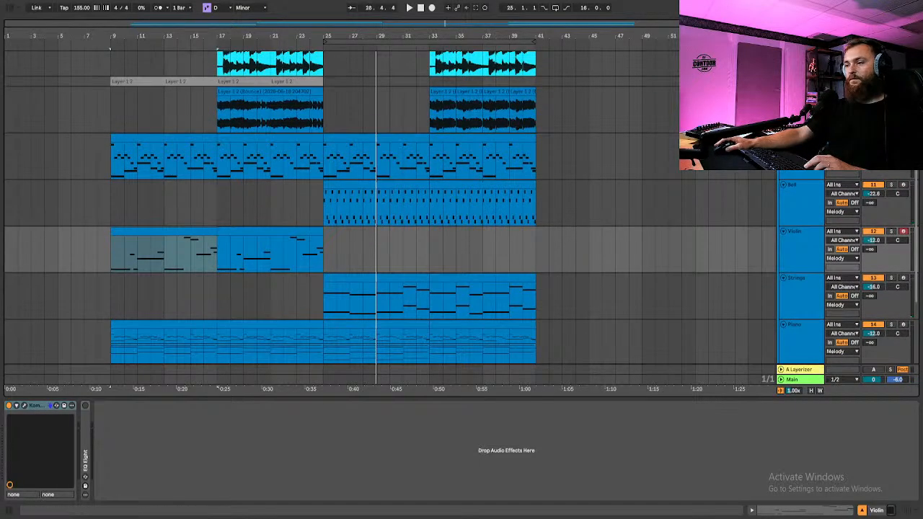
click(861, 510)
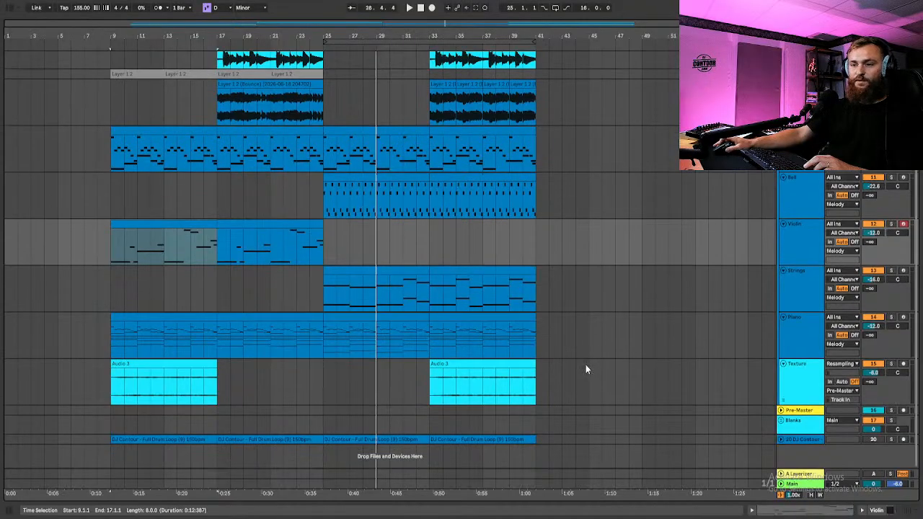
key(space)
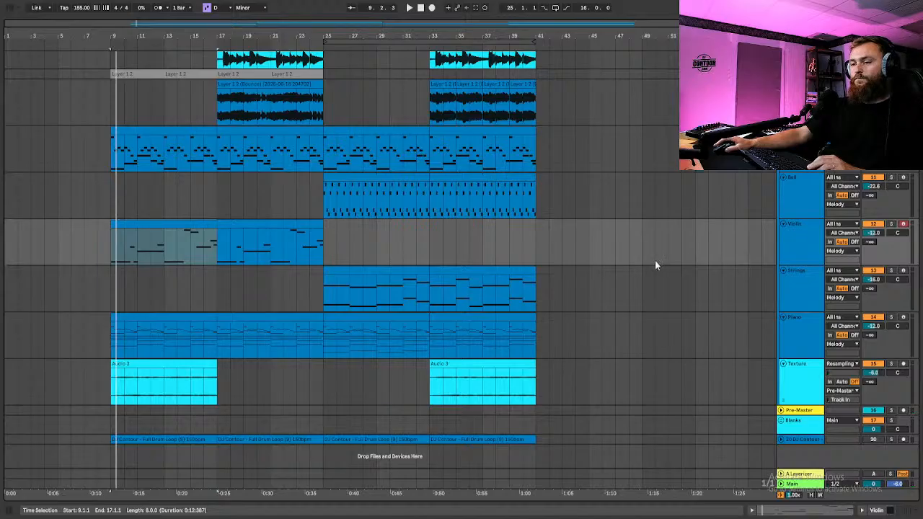
Unfold and reactivate the Full Drum Loop track, and play the arrangement with drums from bar 25
click(781, 440)
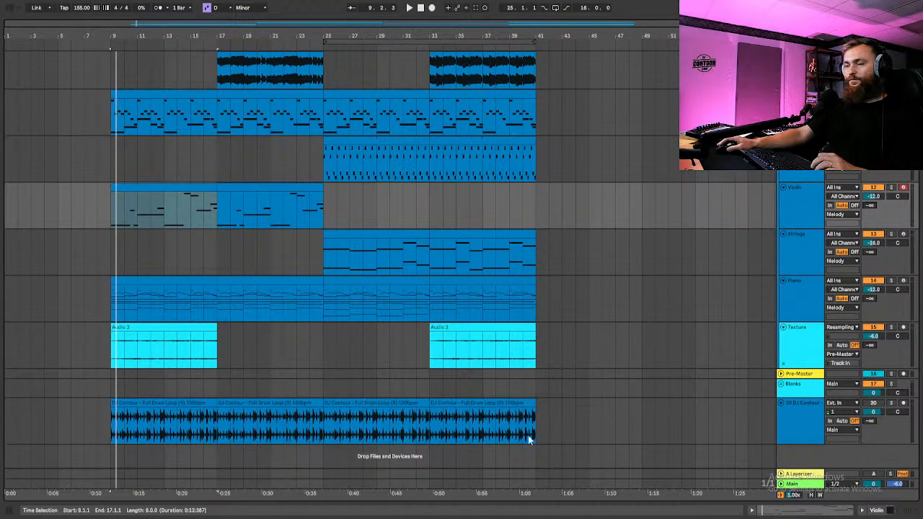
click(350, 408)
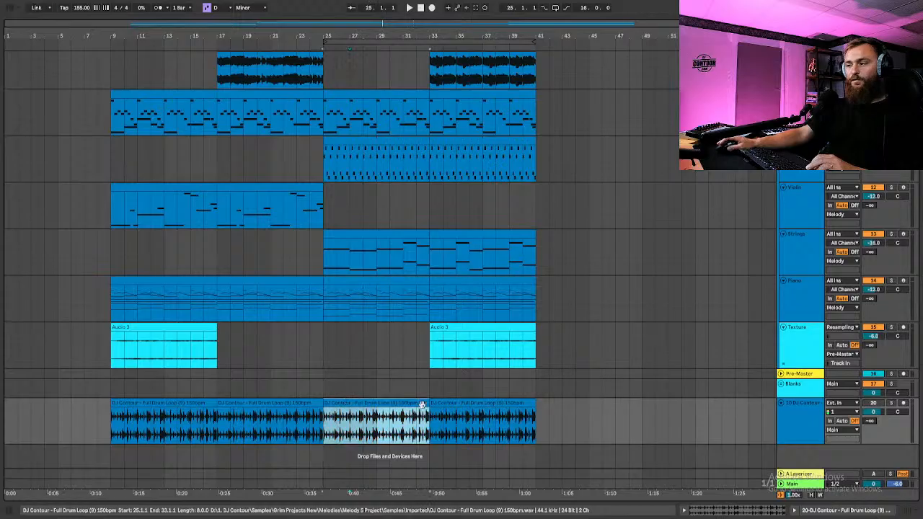
click(873, 409)
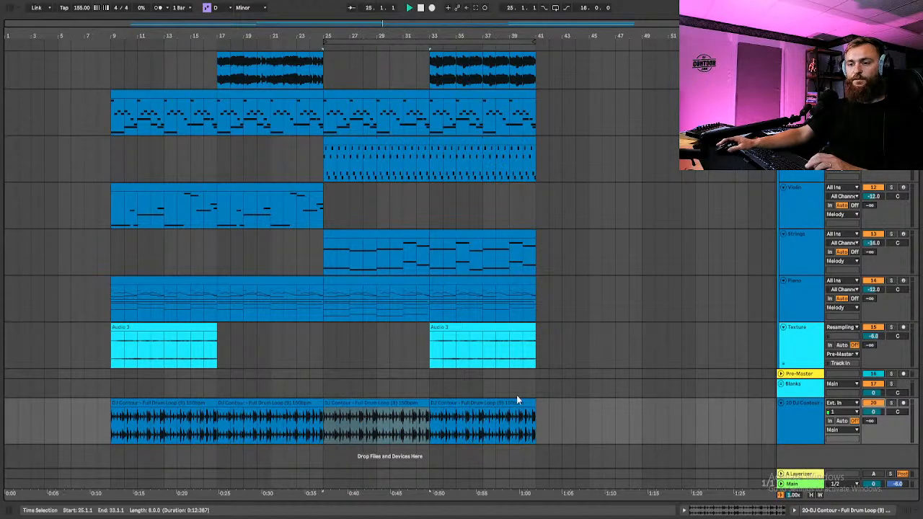
key(space)
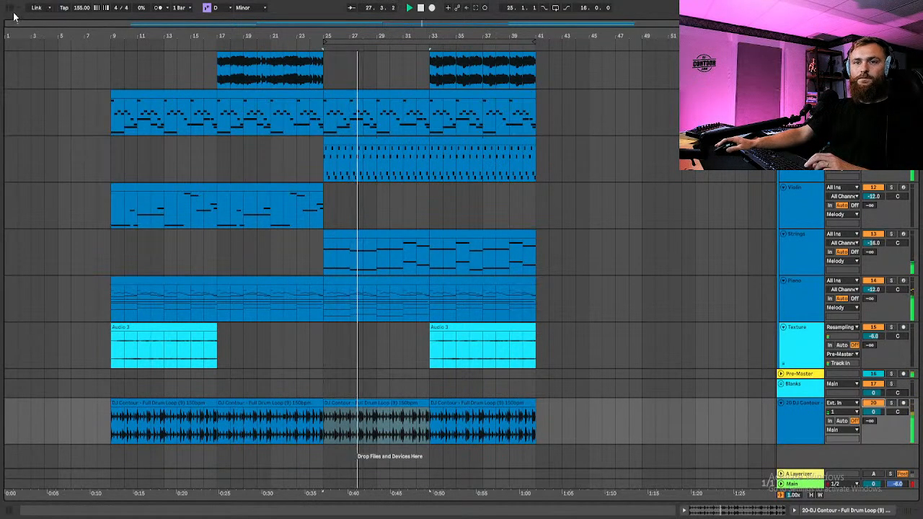
key(ctrl+alt+b)
scroll(782, 187, up, 3)
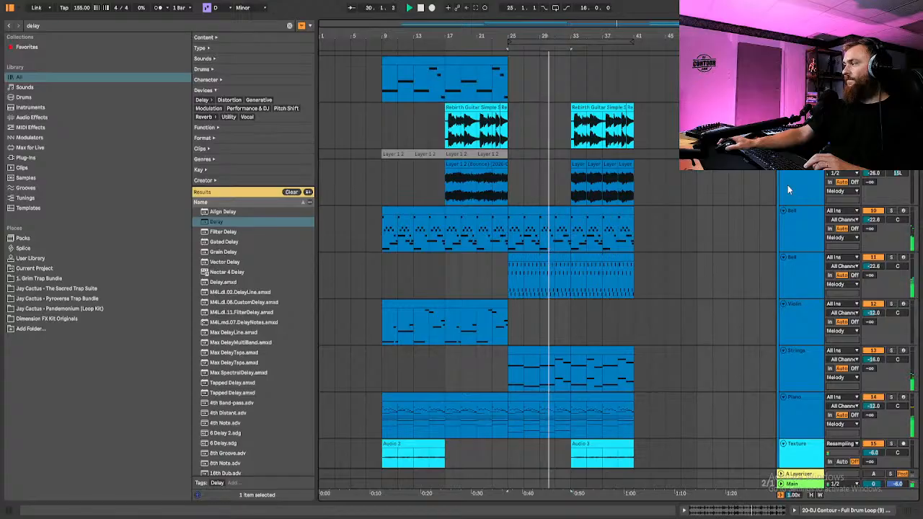
click(10, 7)
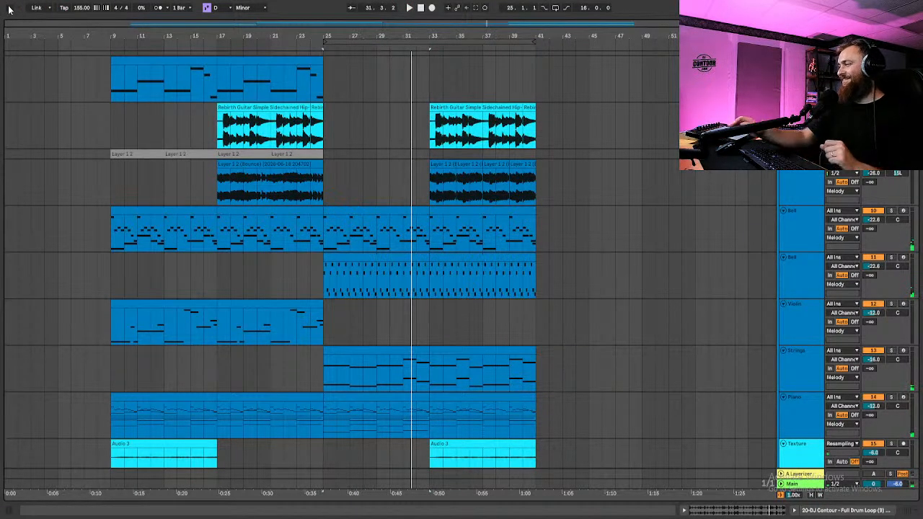
Fold the melody tracks from Reese Bass through guitar, vocals, bells, violin, strings and piano down to Texture
scroll(725, 376, down, 5)
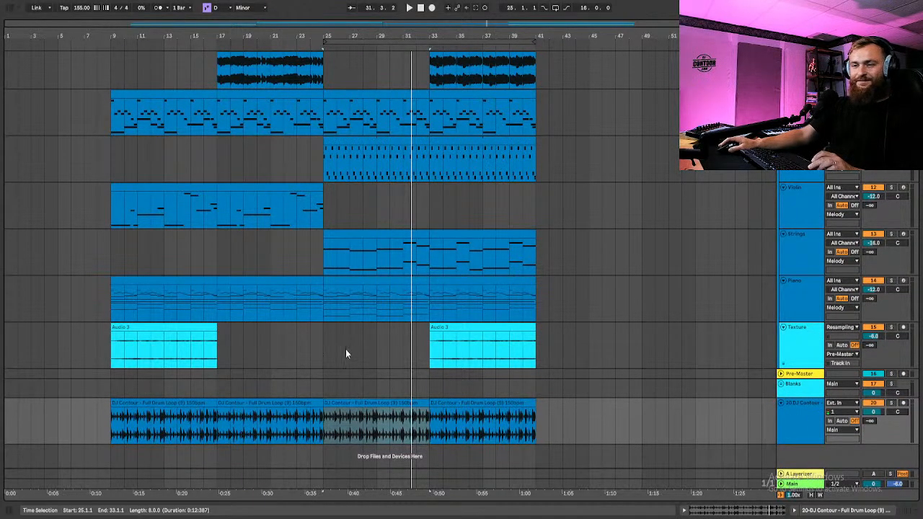
scroll(593, 148, up, 3)
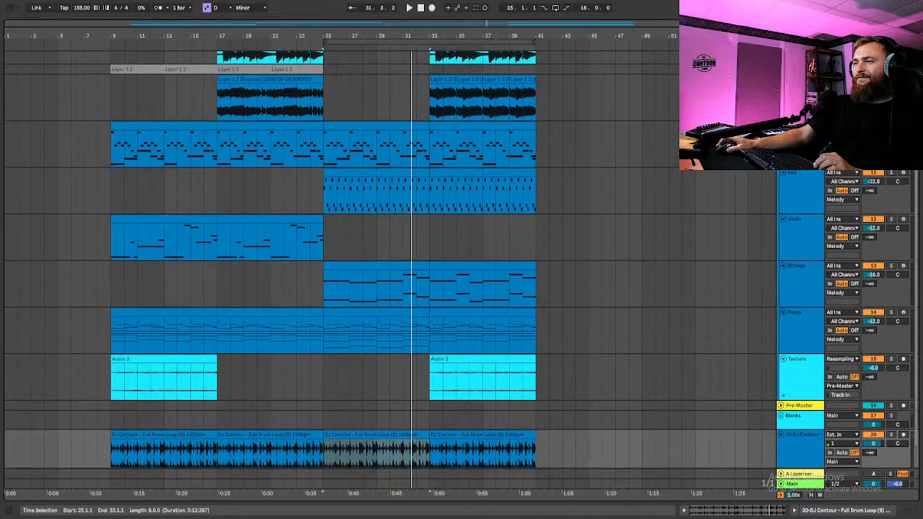
scroll(389, 259, up, 2)
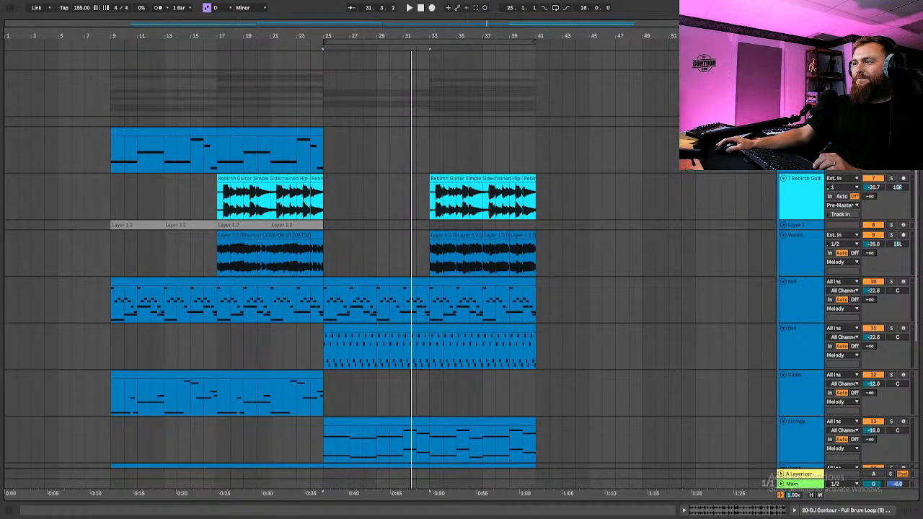
scroll(389, 303, down, 3)
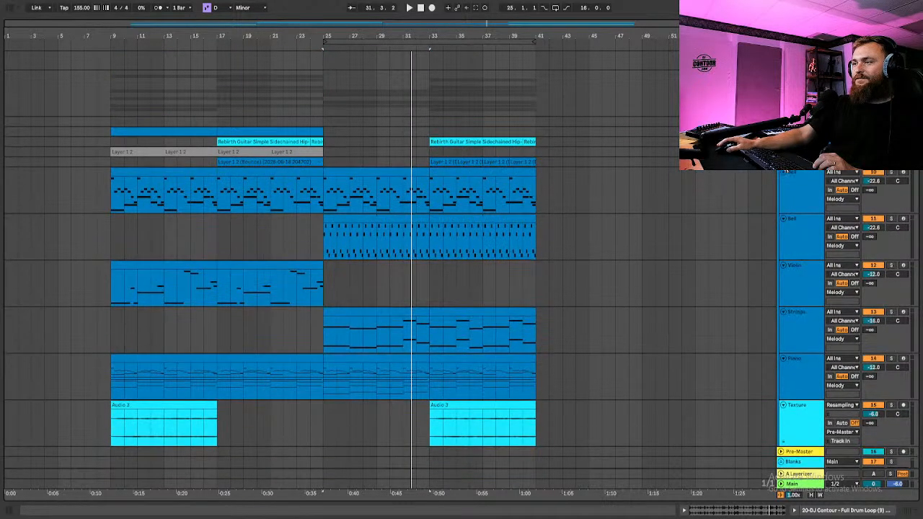
click(783, 172)
click(784, 182)
click(783, 190)
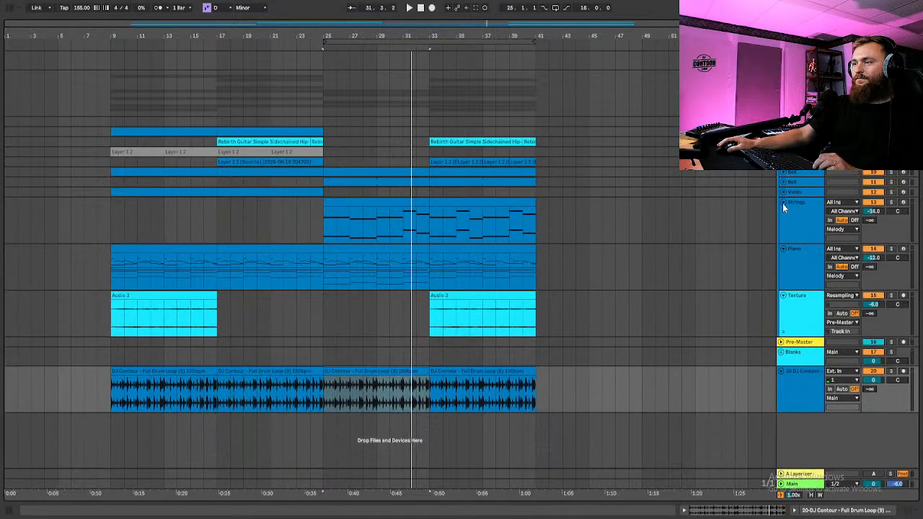
click(783, 203)
click(783, 214)
click(783, 222)
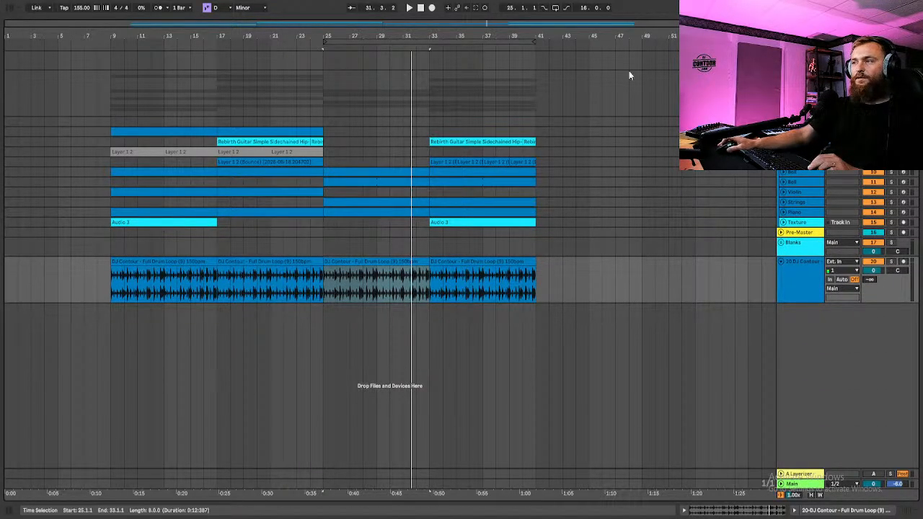
Select the 808 track and expand the Raven Drum Kit's 808s folder in the browser's 1. Grim Trap Bundle, clearing the old search
scroll(390, 238, up, 3)
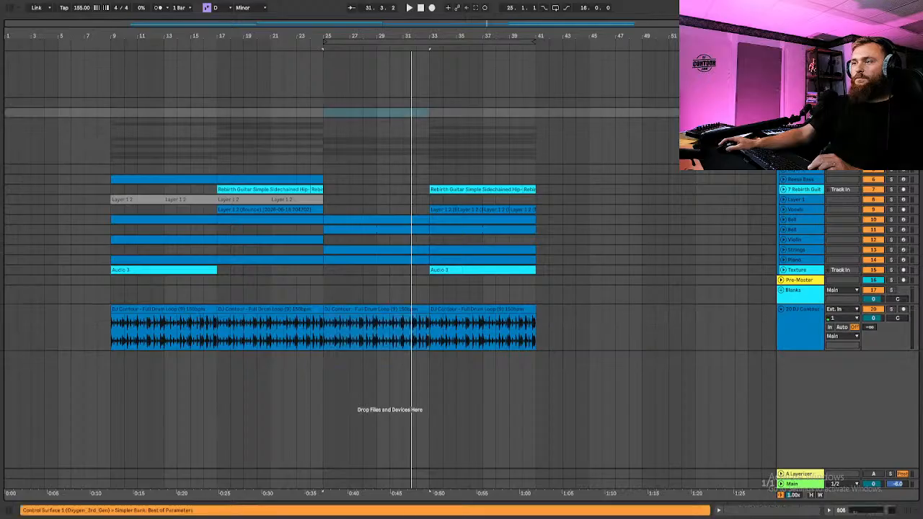
click(11, 8)
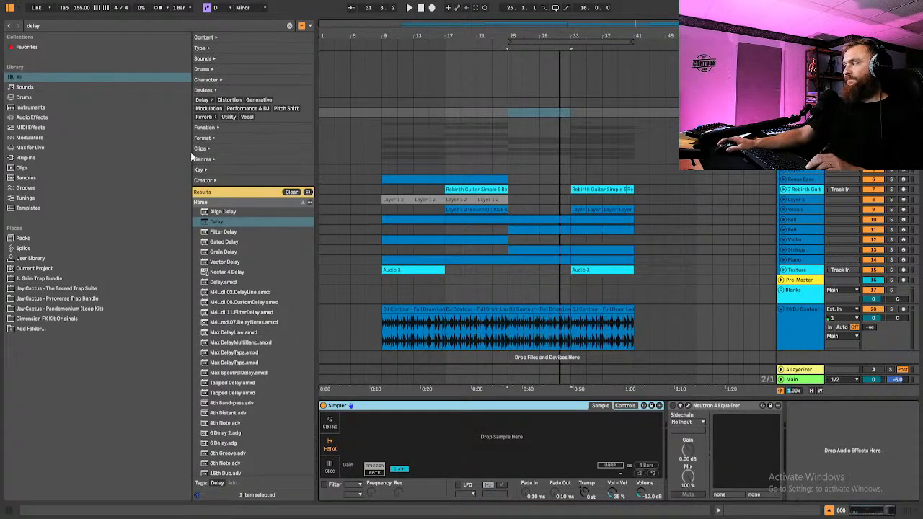
click(39, 278)
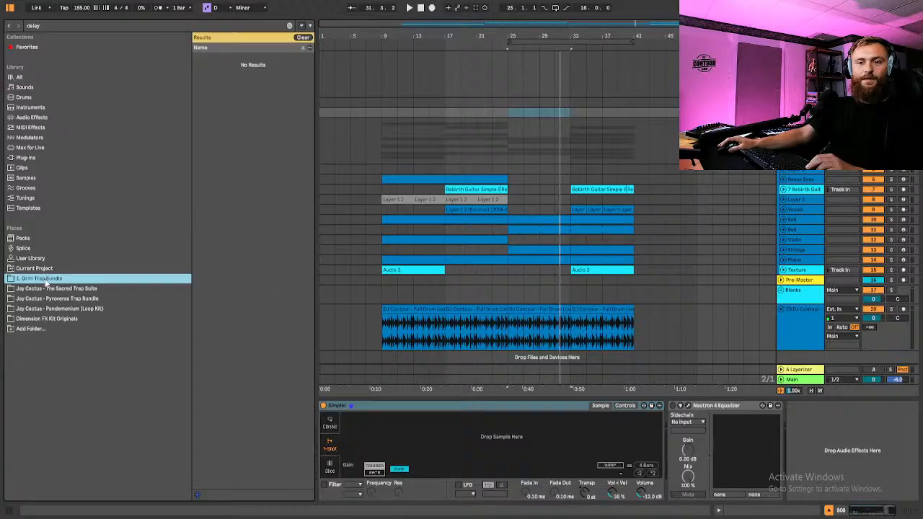
click(290, 26)
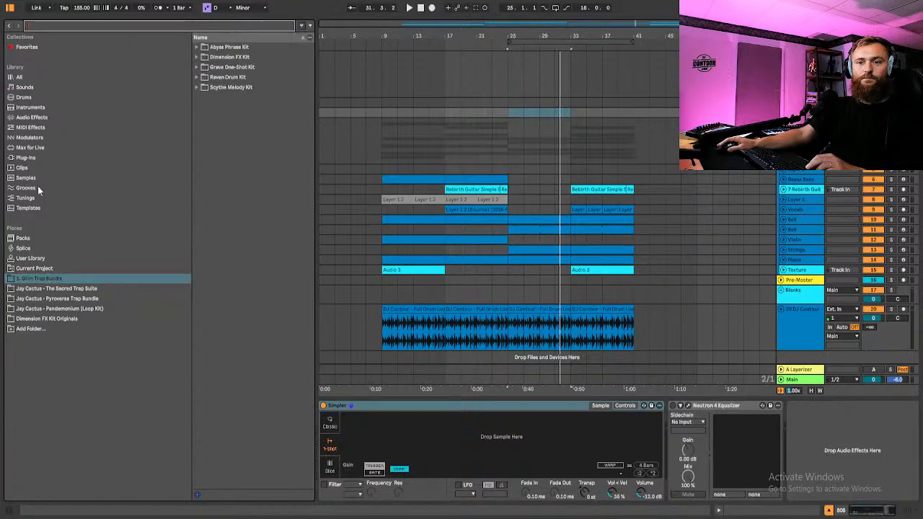
click(197, 57)
click(197, 57)
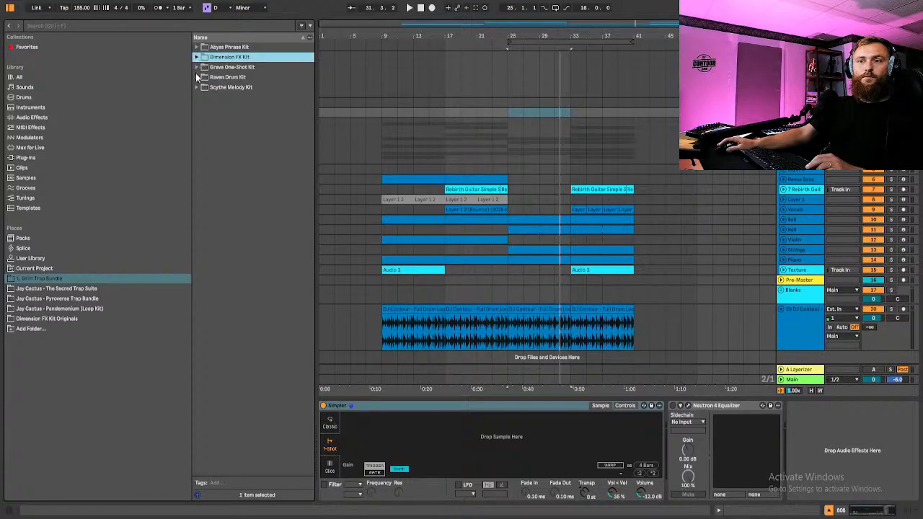
click(196, 77)
click(203, 88)
Preview 808 samples (1), (3) and (4) from the Raven Drum Kit
click(241, 98)
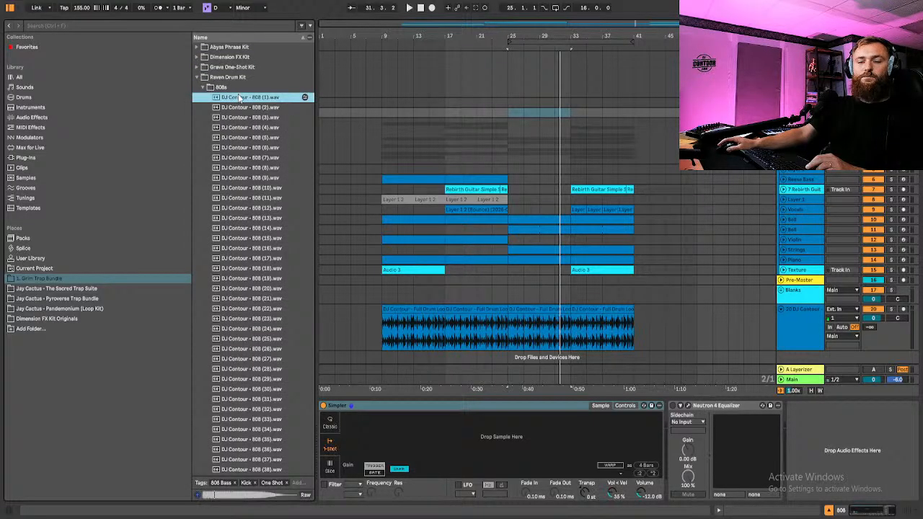
click(254, 117)
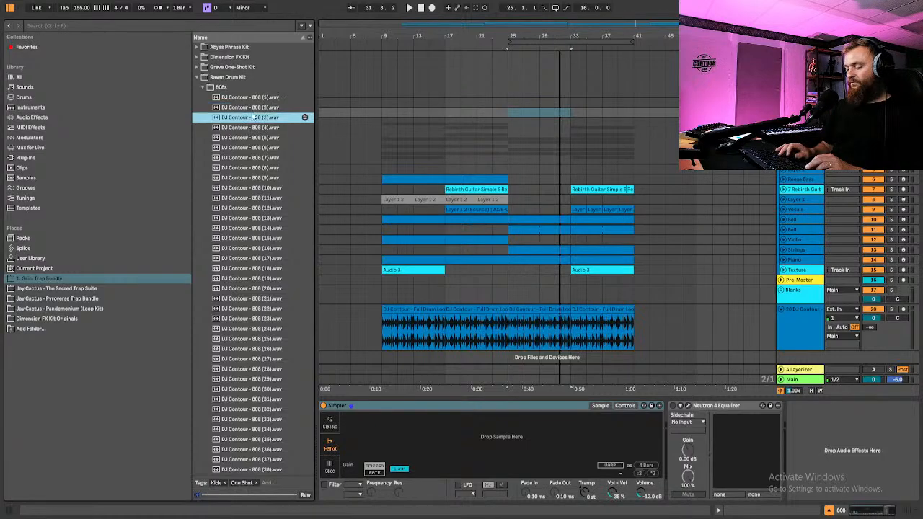
key(Down)
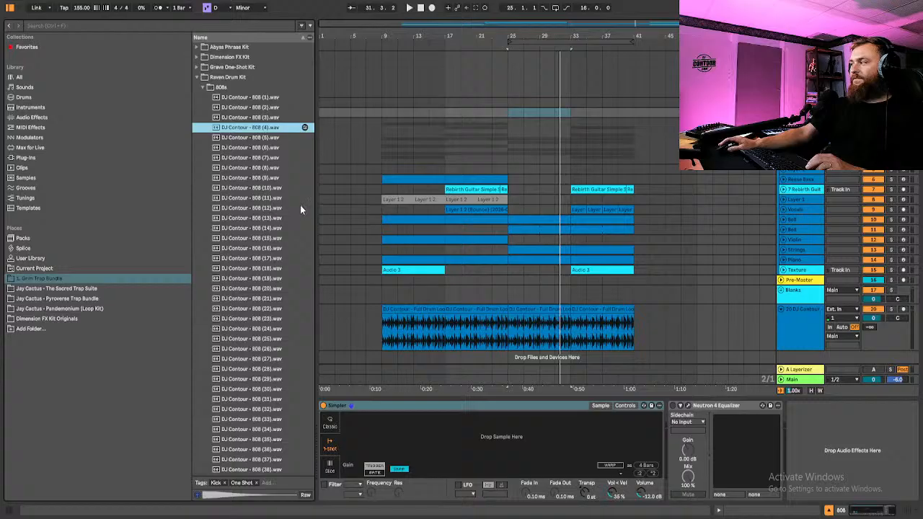
Play the arrangement briefly from the first Bell clip at bar 9 as a reference for the 808
click(382, 217)
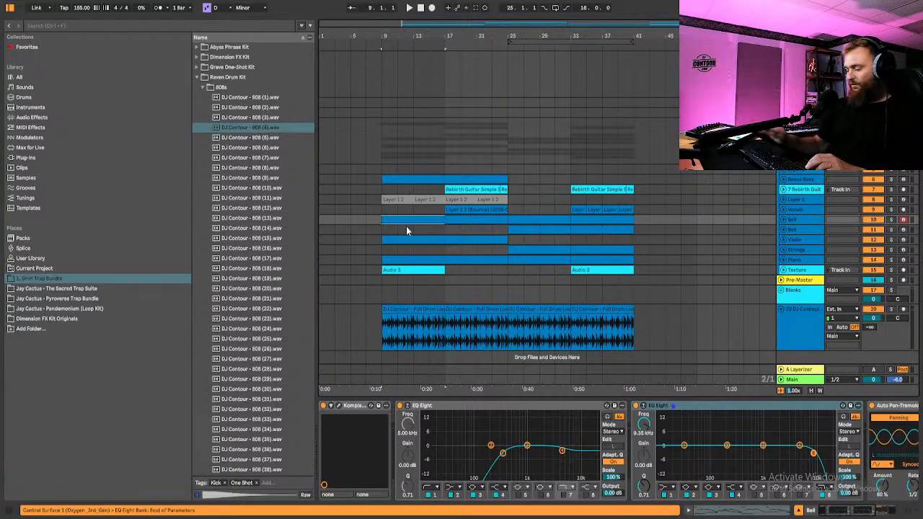
scroll(399, 250, down, 1)
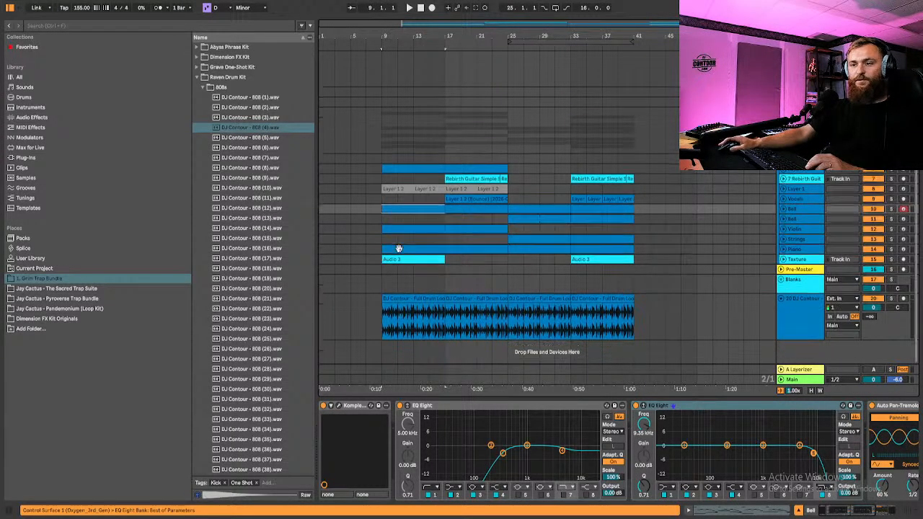
key(space)
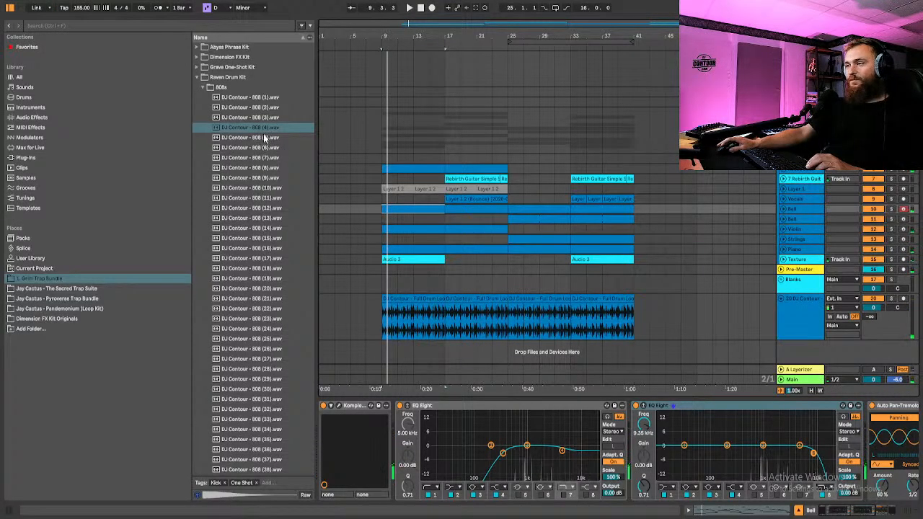
Look through the Raven Drum Kit's list of 808 samples and its subfolders, leaving the 808s folder expanded
scroll(249, 352, down, 12)
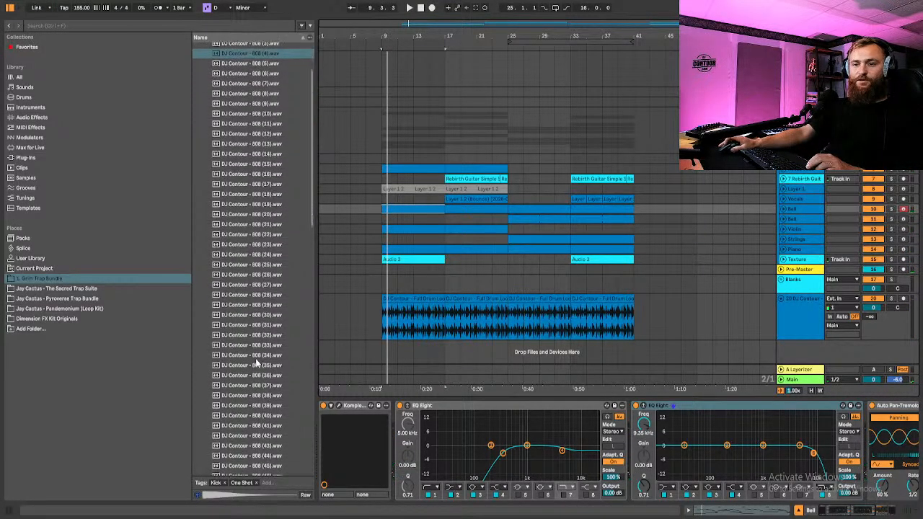
scroll(244, 390, up, 6)
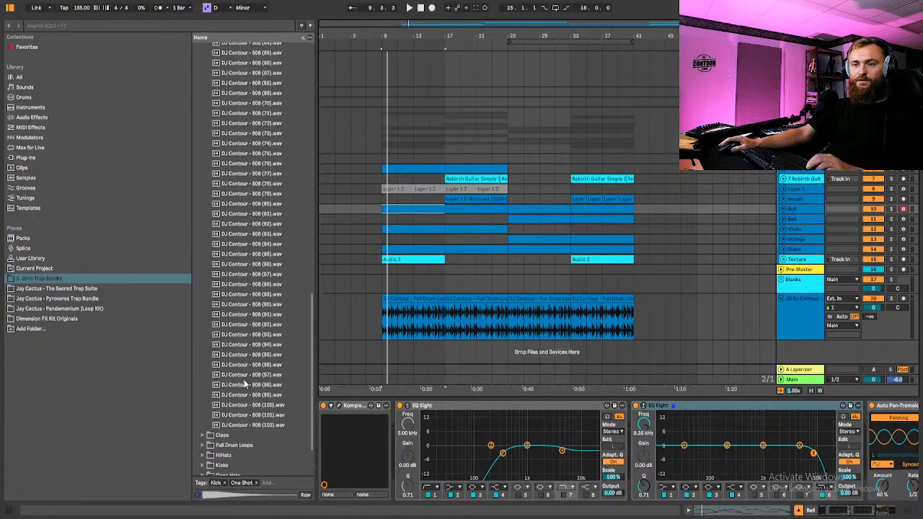
scroll(242, 334, up, 7)
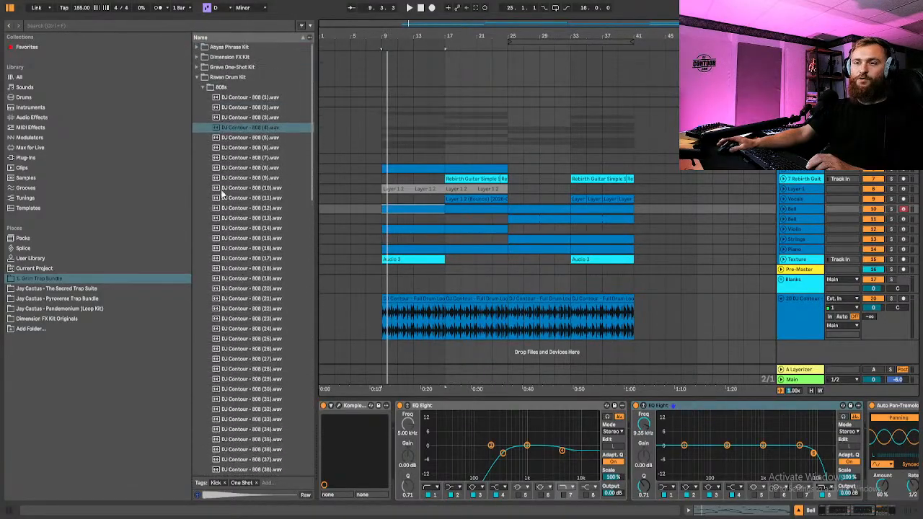
click(204, 87)
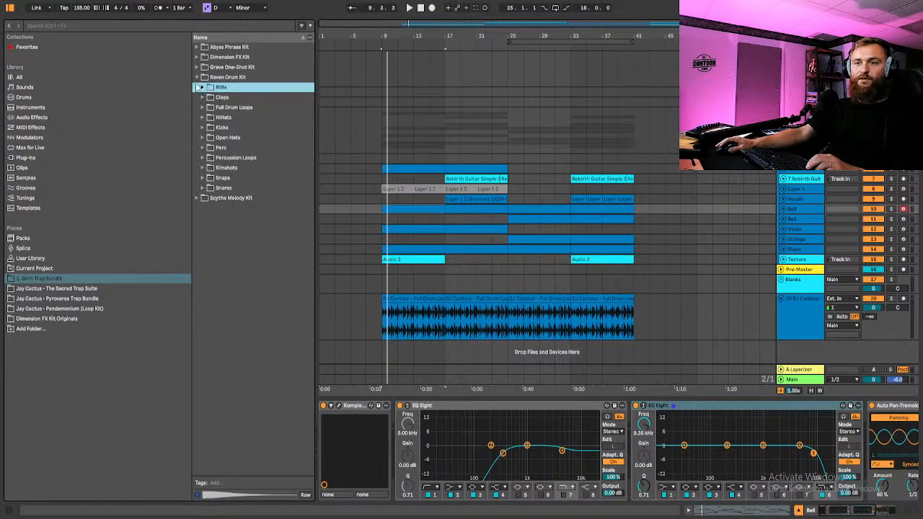
click(198, 77)
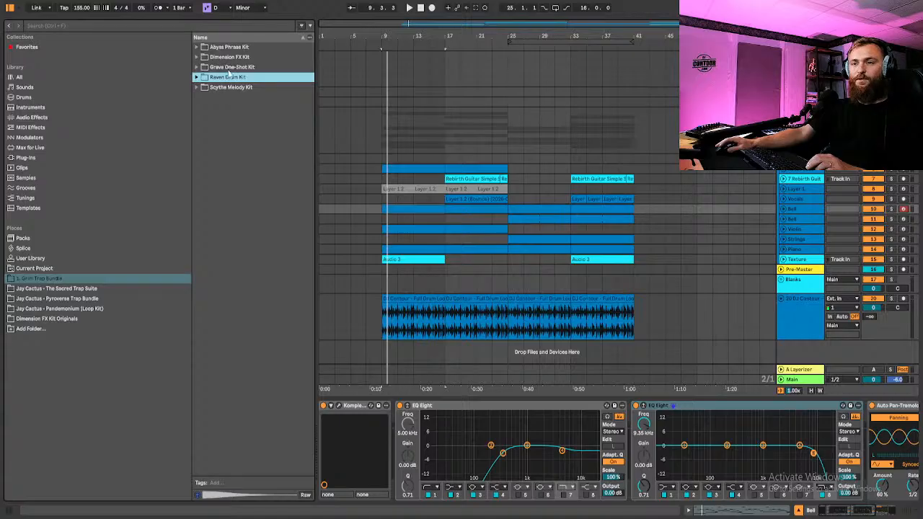
click(197, 77)
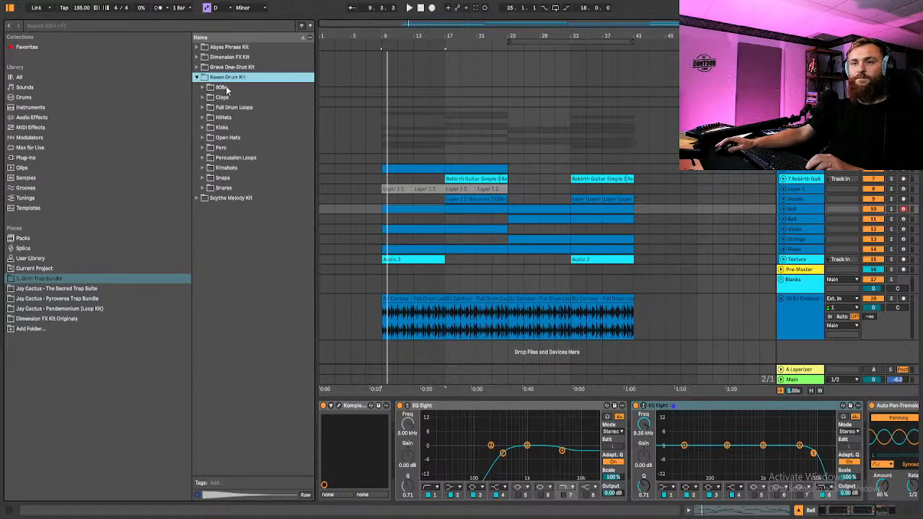
click(204, 88)
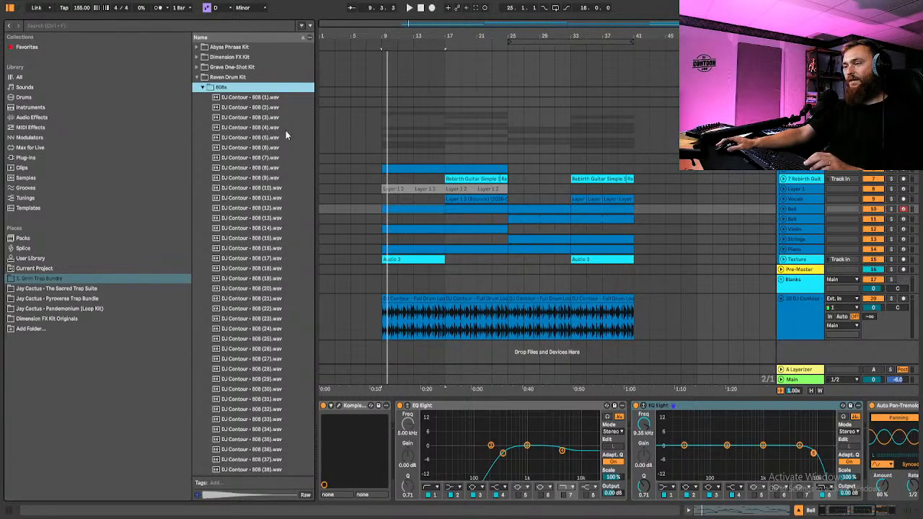
Preview 808 samples (1), (2) and (3), comparing them with the arrangement played from bar 9
click(249, 99)
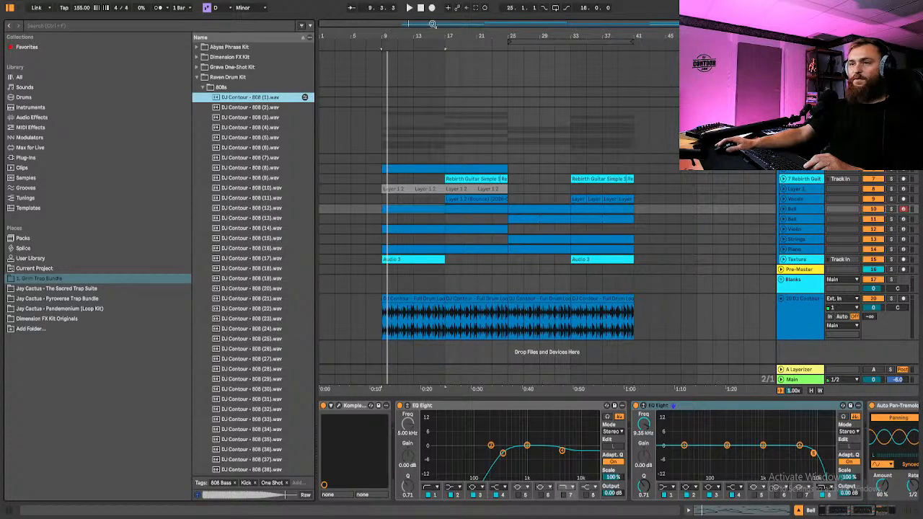
click(408, 8)
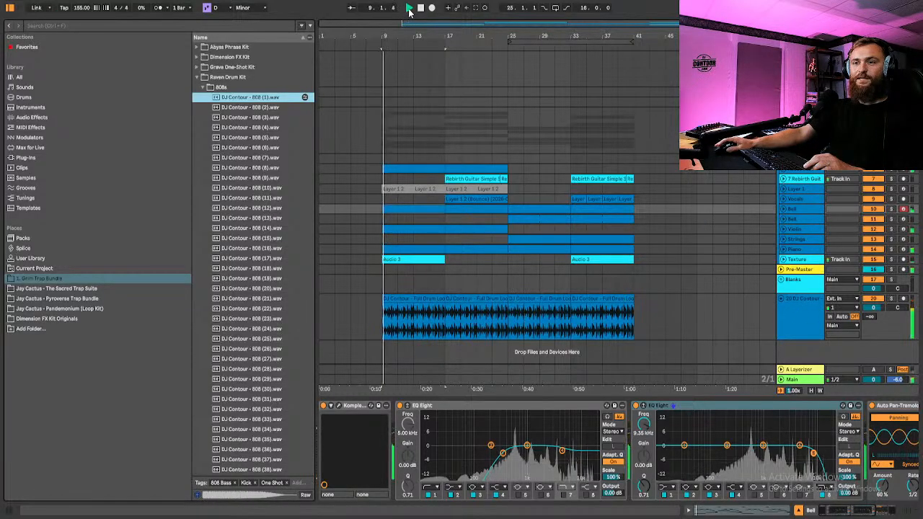
click(243, 108)
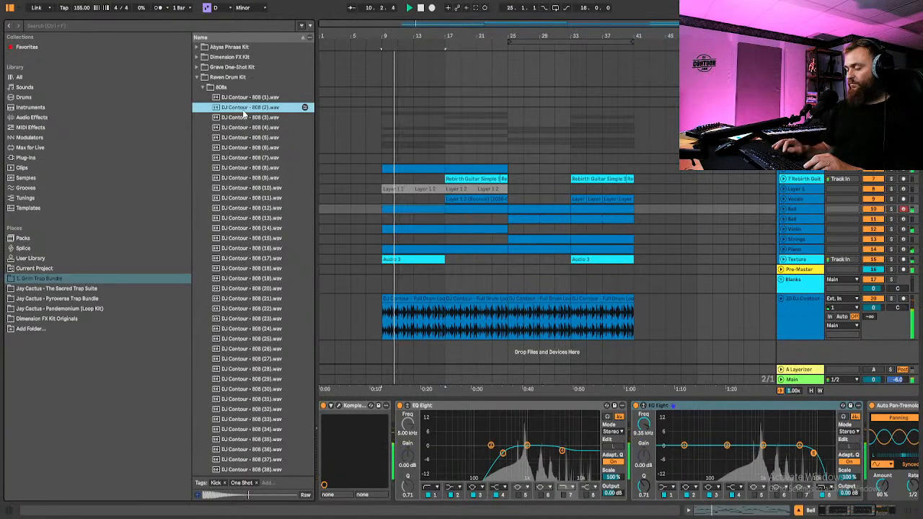
key(Down)
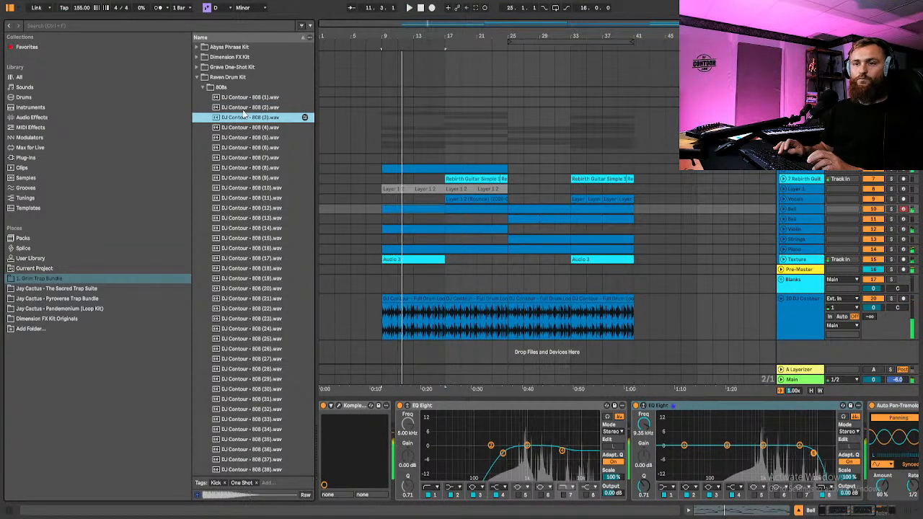
Preview the remaining Raven Drum Kit 808 samples one after another, from (4) through (18)
key(Down)
key(Down)
key(Down)
key(Down)
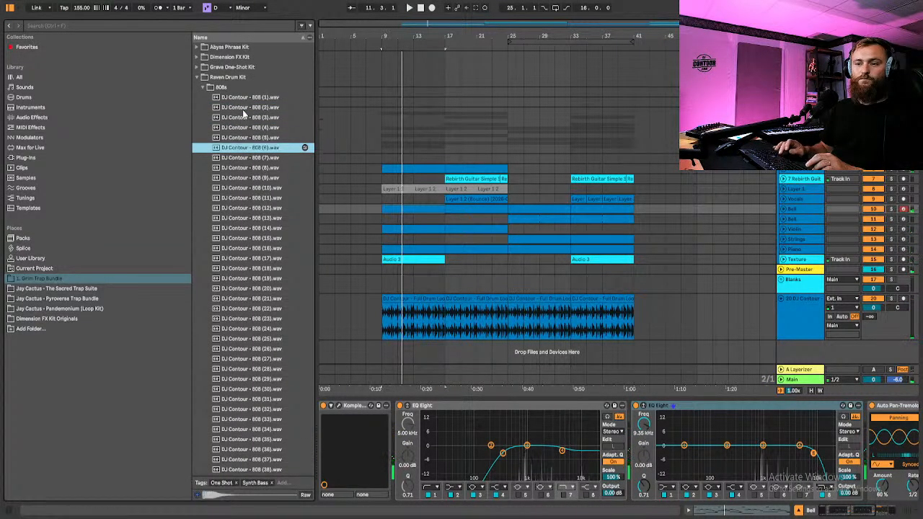
key(Down)
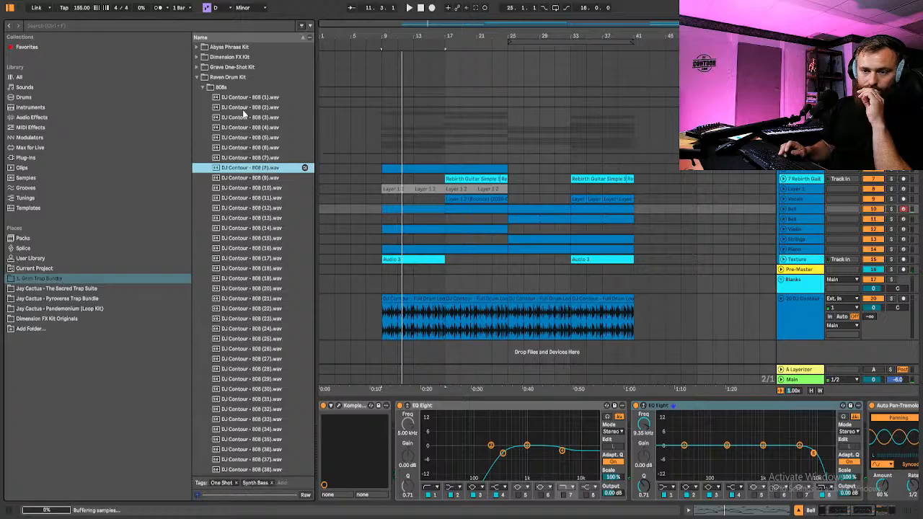
key(Down)
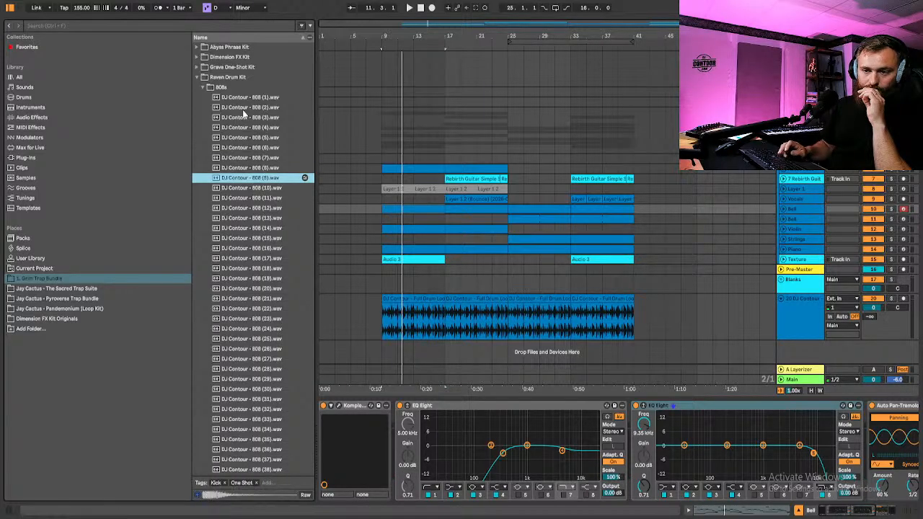
key(Down)
key(Down)
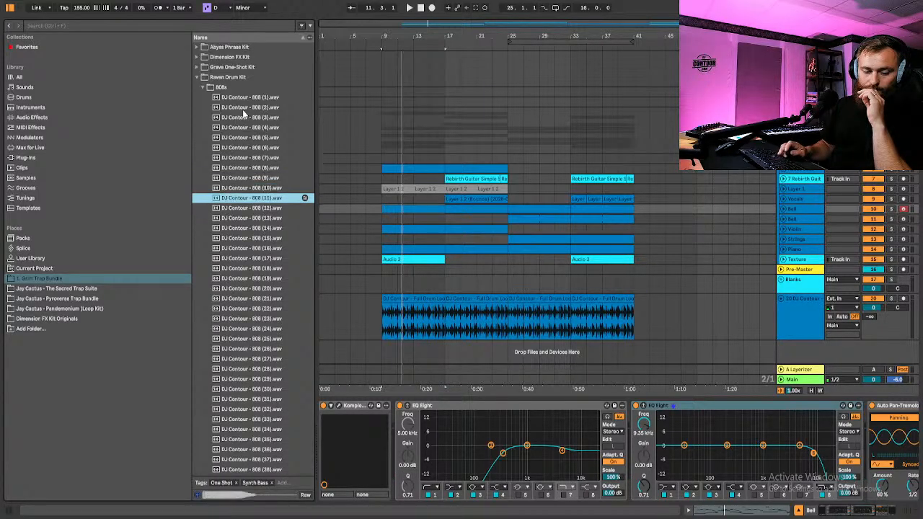
key(Down)
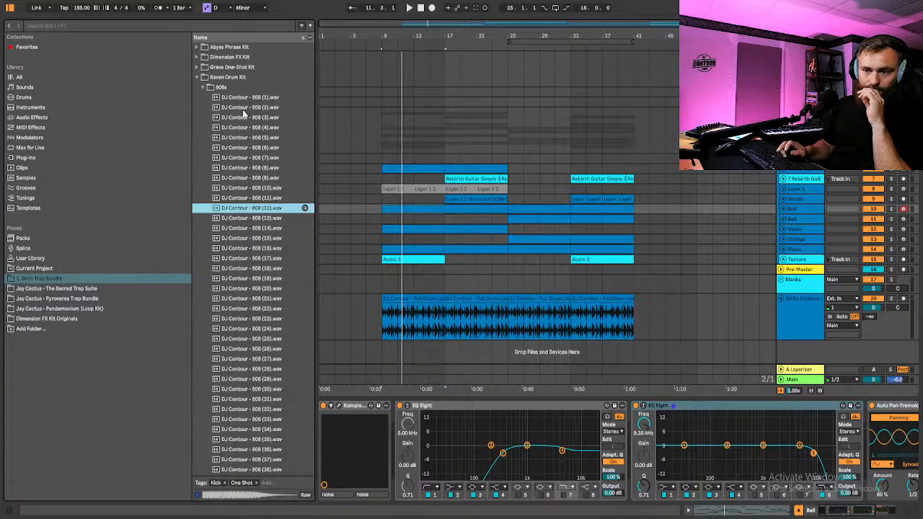
key(Down)
key(Down)
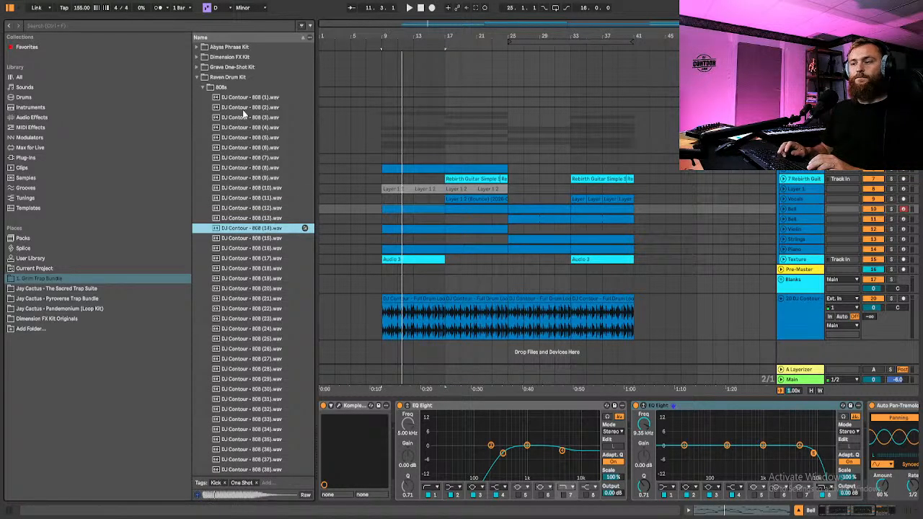
key(Down)
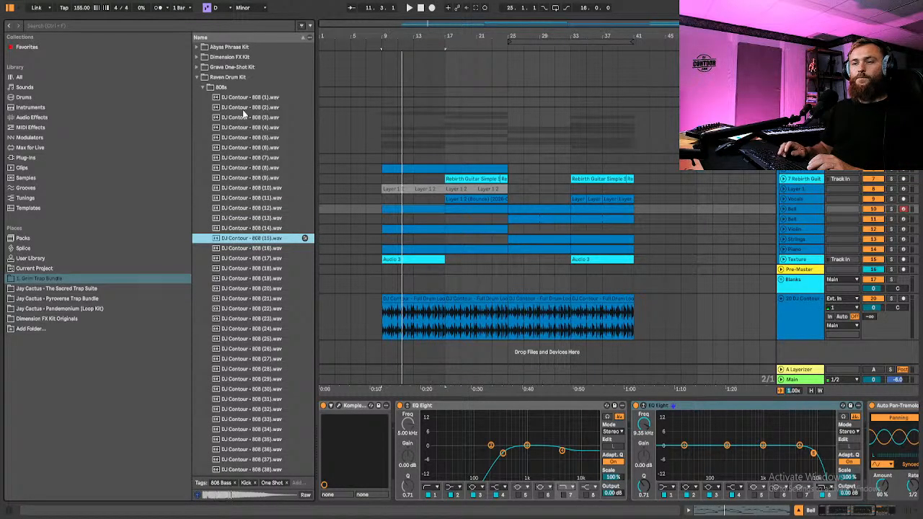
key(Down)
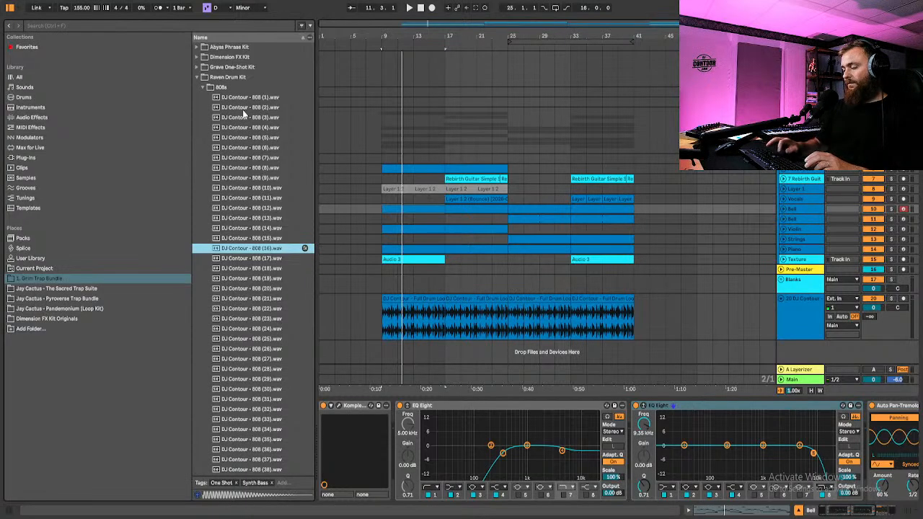
key(Down)
key(Down)
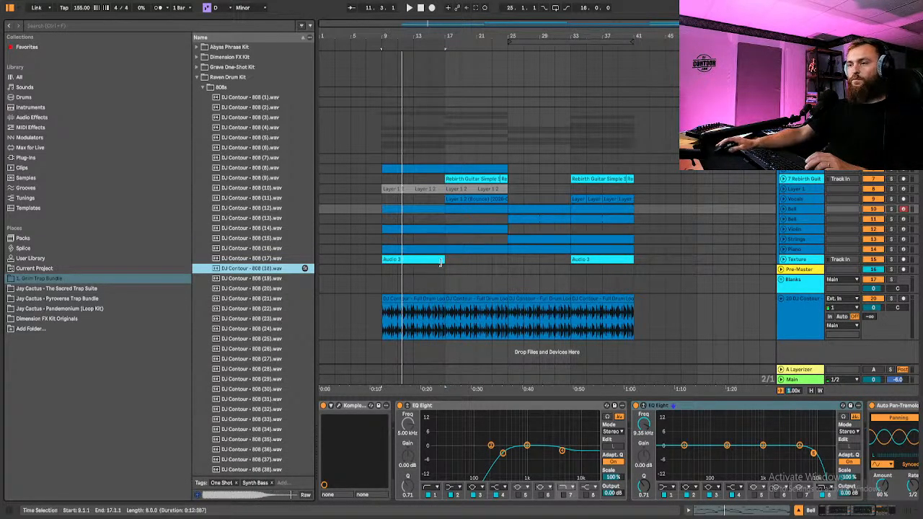
Load DJ Contour - 808 (18).wav into the 808 track's Simpler and set its velocity-to-volume amount to 100 %
click(802, 102)
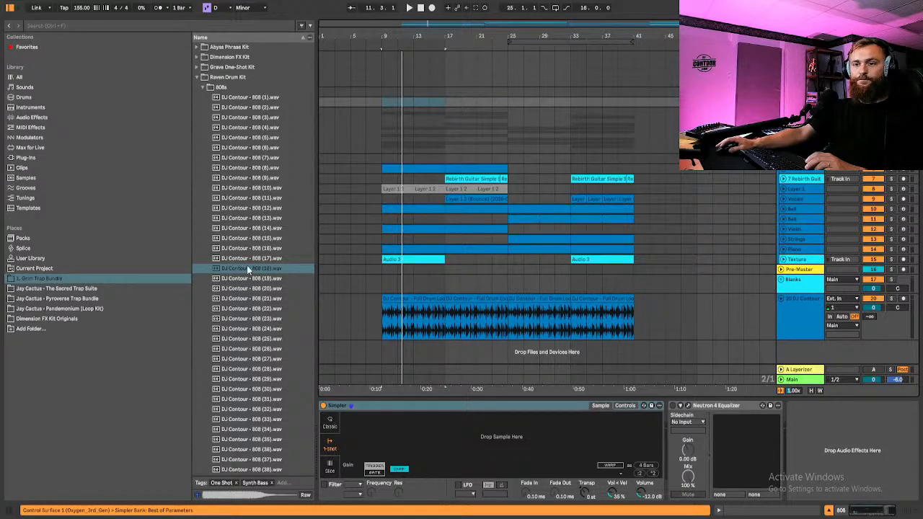
drag(247, 268, 426, 436)
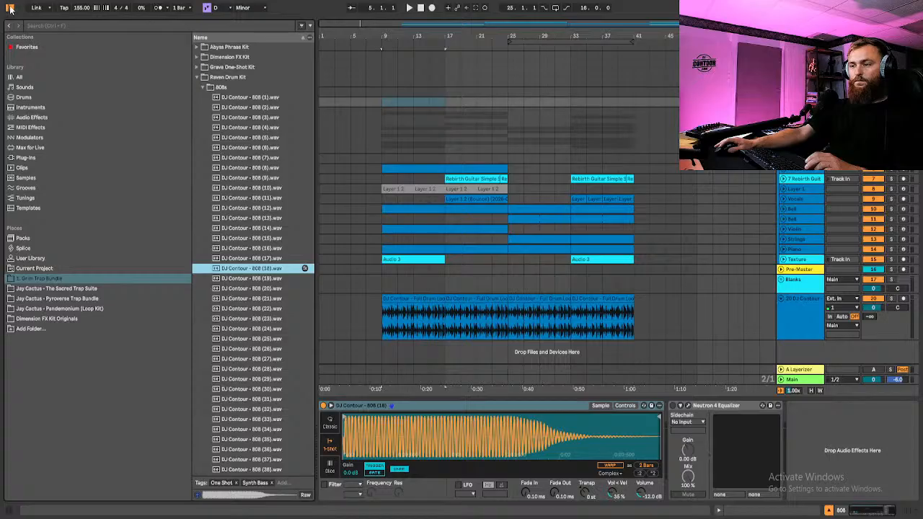
drag(618, 493, 618, 440)
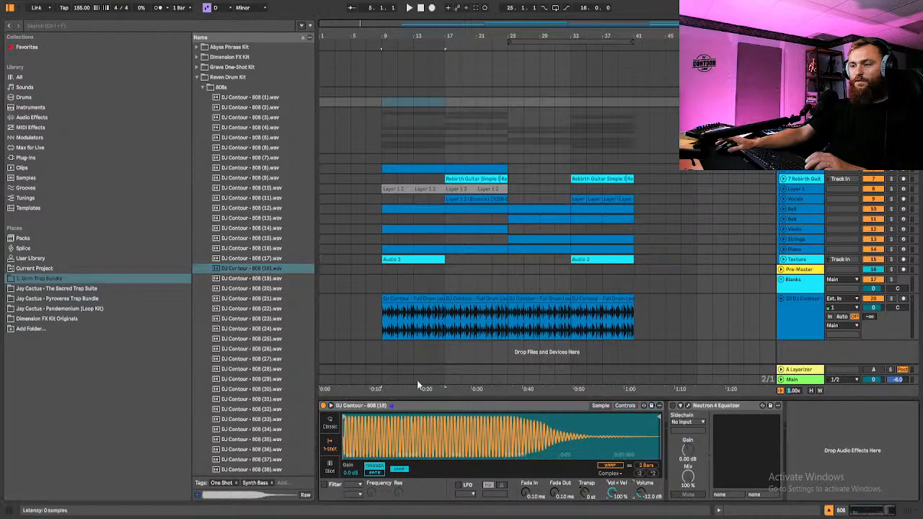
Hide the browser and switch the 808's Simpler to Classic mode after trying the sound against the arrangement
click(11, 10)
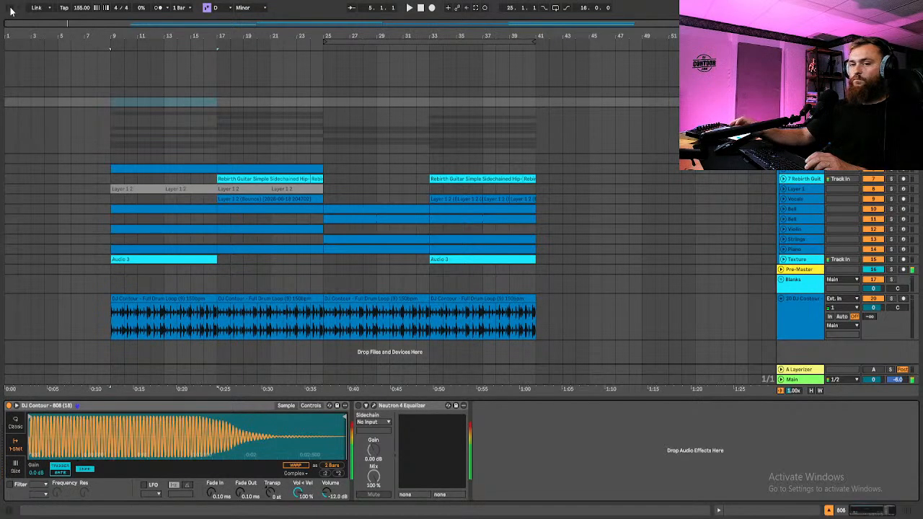
key(space)
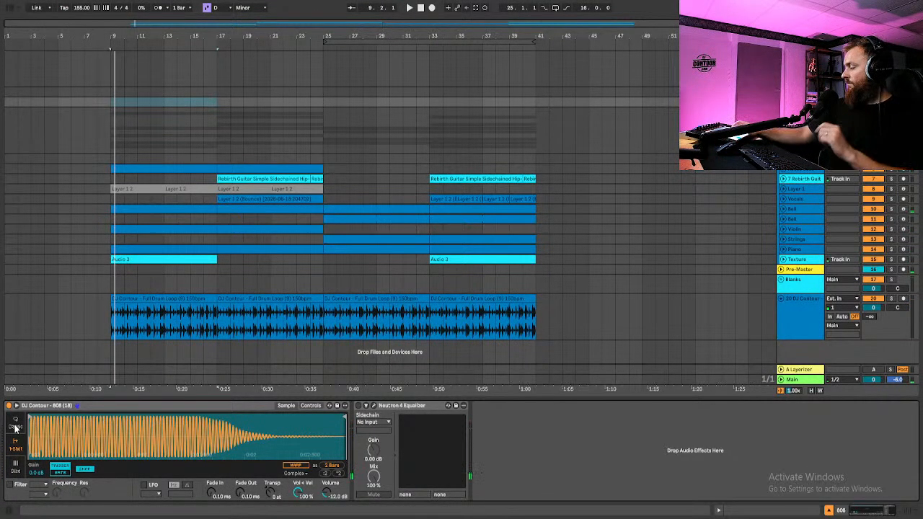
click(14, 424)
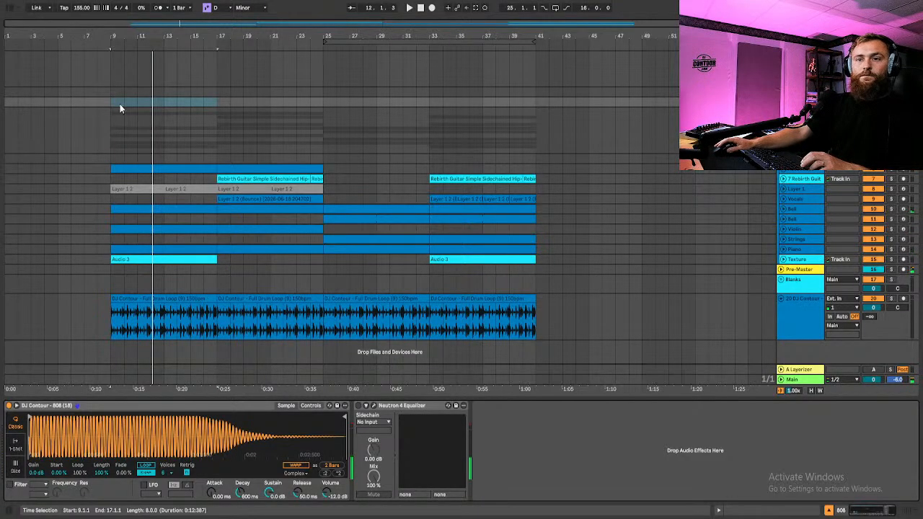
Create an eight-bar MIDI clip at bar 9 on the 808 track and draw a one-bar D4 note at its start
drag(114, 102, 150, 107)
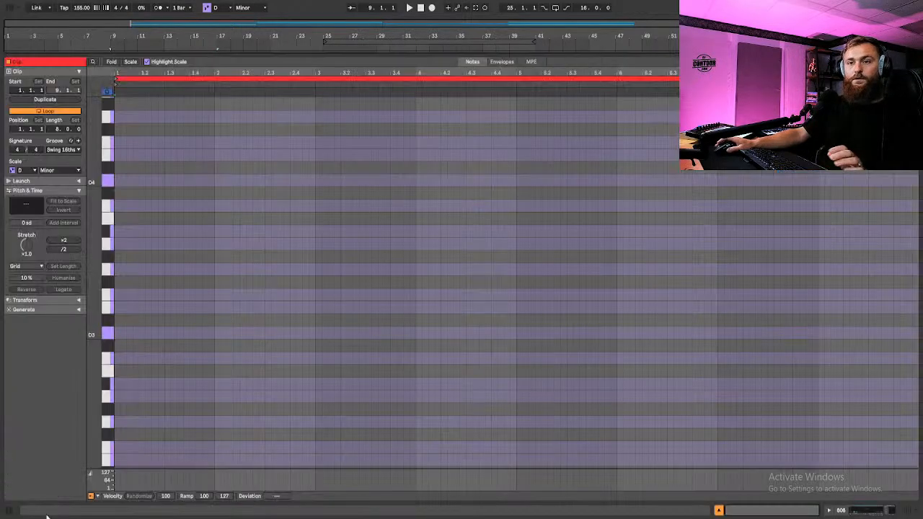
key(space)
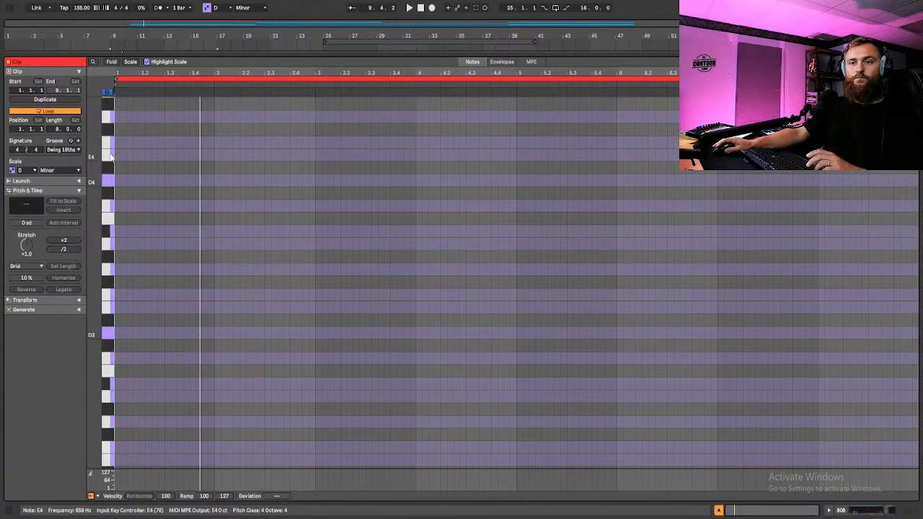
double_click(117, 181)
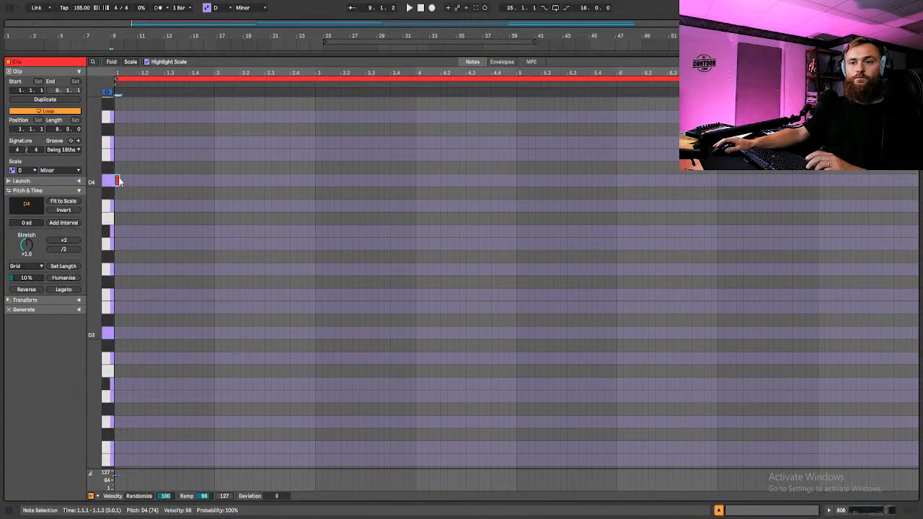
drag(128, 179, 209, 184)
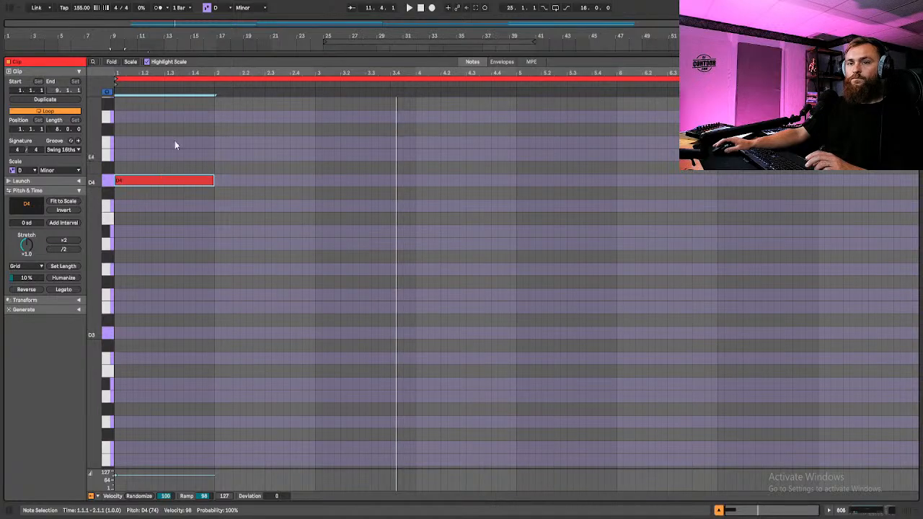
Mute the Reese Bass track and play the arrangement from bar 9 to hear the 808 note with the drums
click(718, 510)
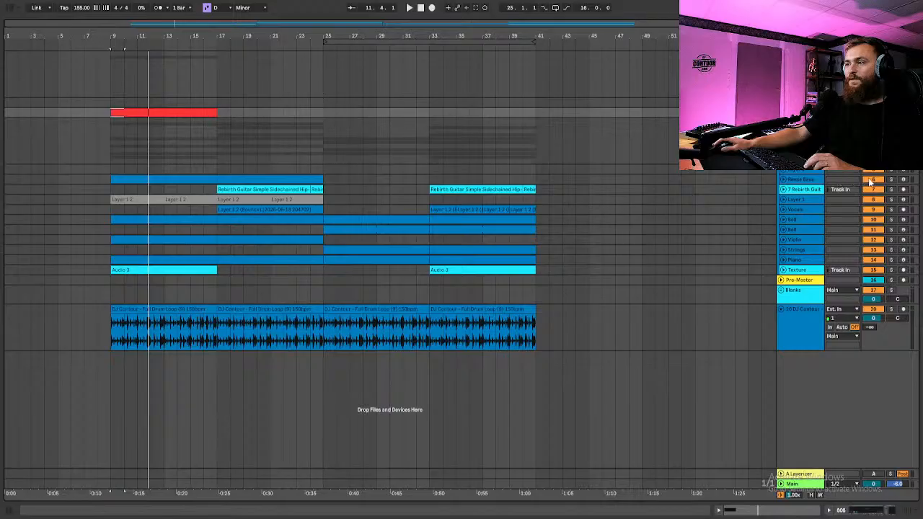
click(873, 179)
key(space)
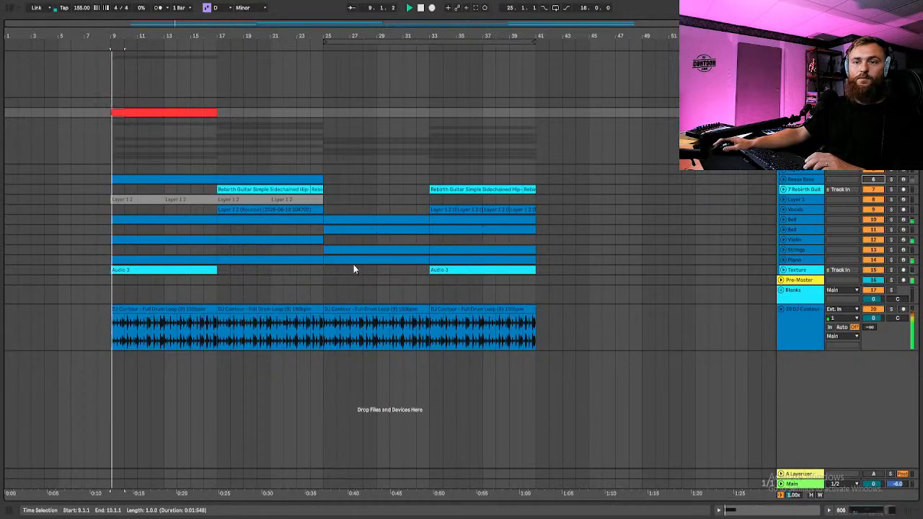
Reopen the 808 clip's note editor and reduce its height so the drum loop's waveform can be seen above it
double_click(175, 113)
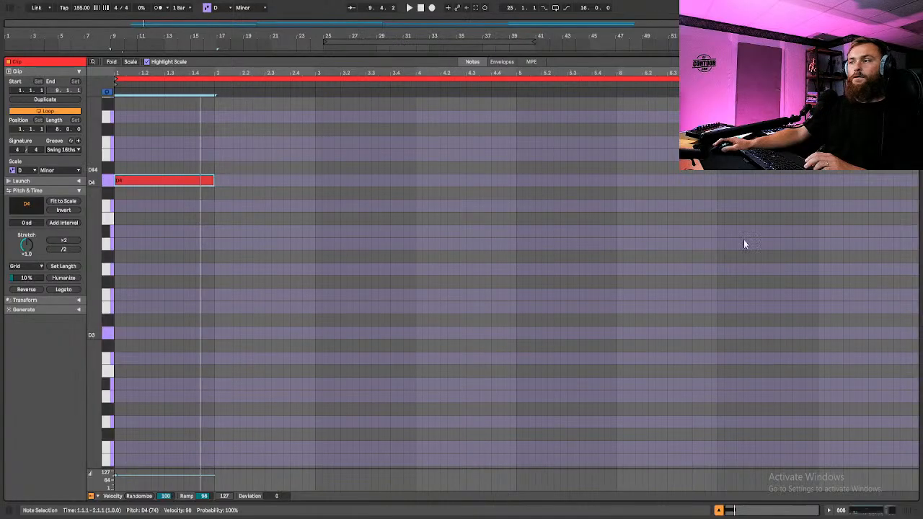
drag(609, 55, 610, 233)
scroll(670, 88, up, 3)
scroll(670, 88, down, 3)
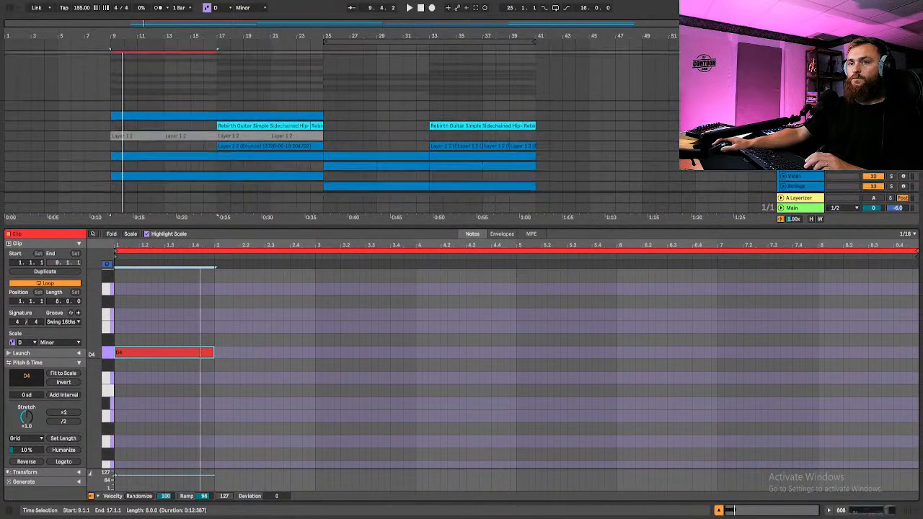
scroll(279, 175, down, 3)
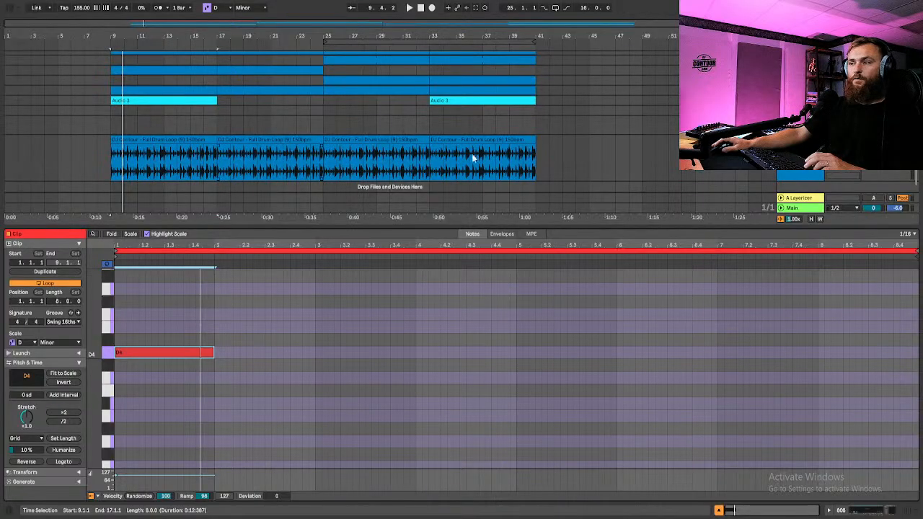
key(ctrl+alt+l)
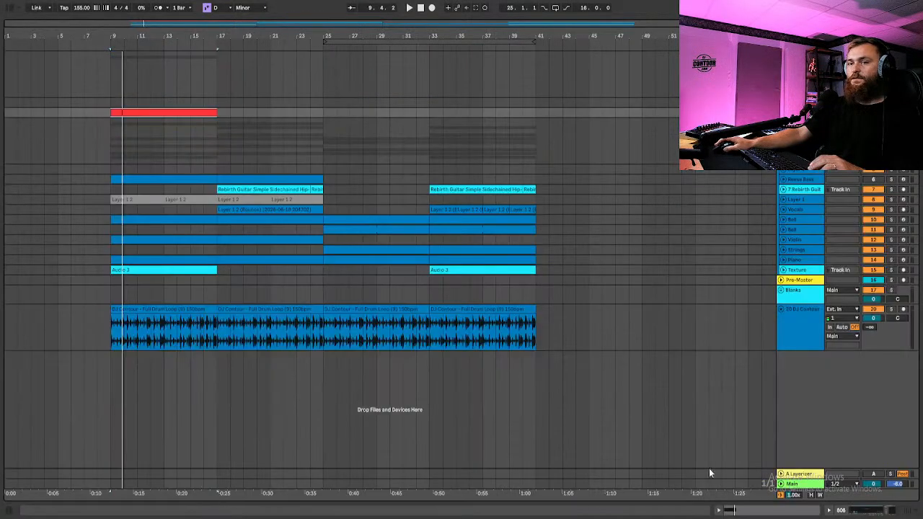
click(169, 309)
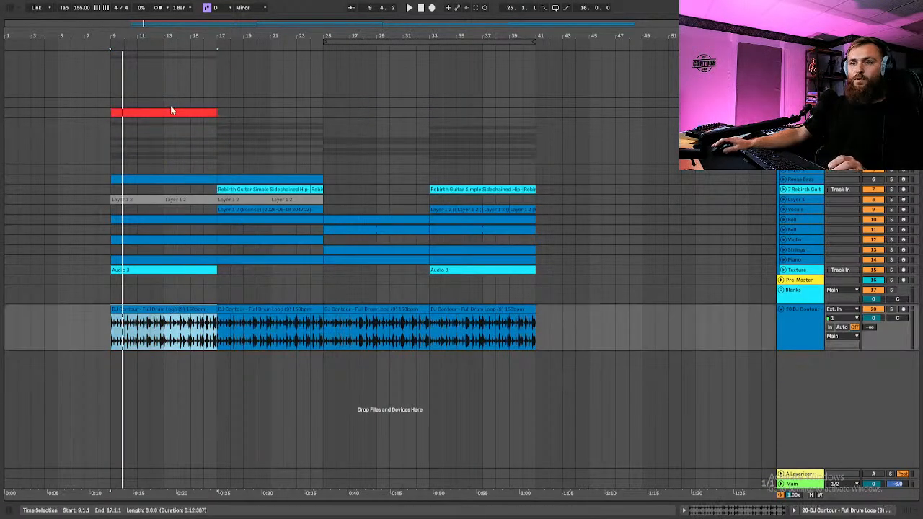
click(288, 112)
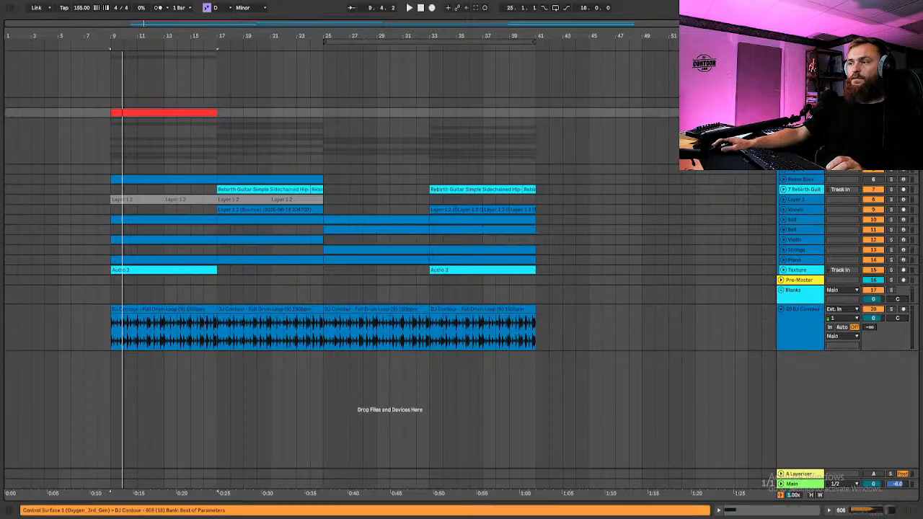
click(797, 303)
click(796, 310)
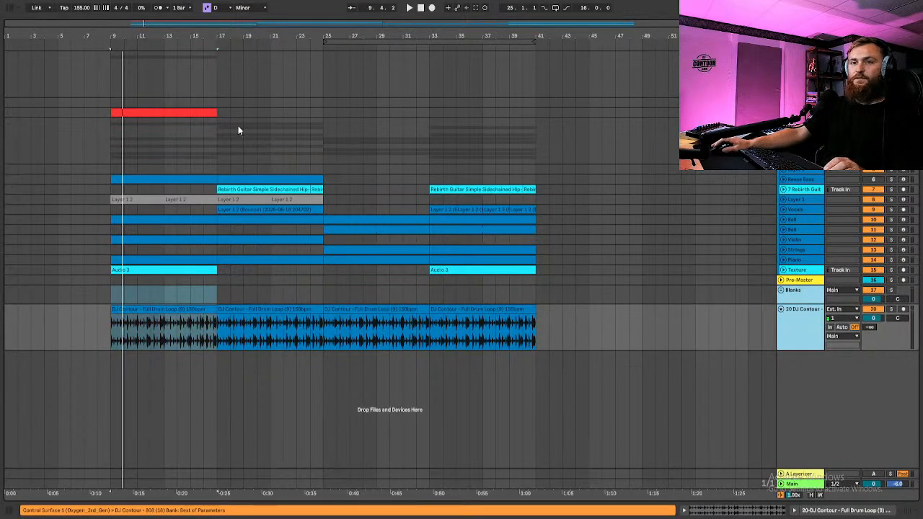
click(186, 114)
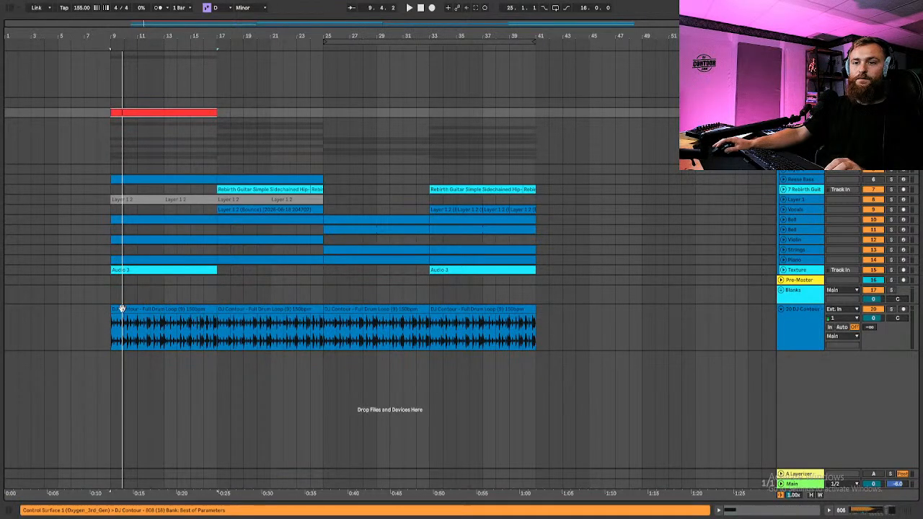
click(122, 308)
Reopen the 808 clip, add D4 notes from 2.1.1 to 2.2.3 and from 2.2.3 to 3.1.1, and play them with the drums
double_click(171, 113)
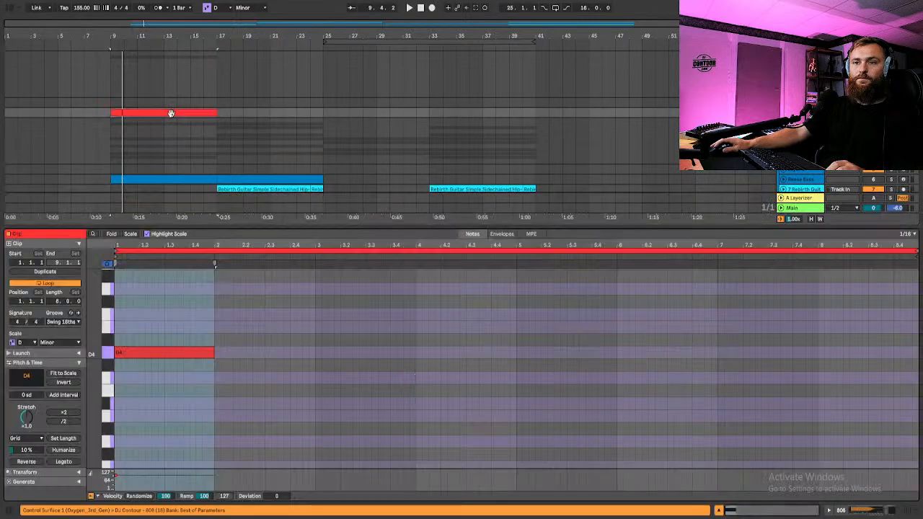
click(145, 268)
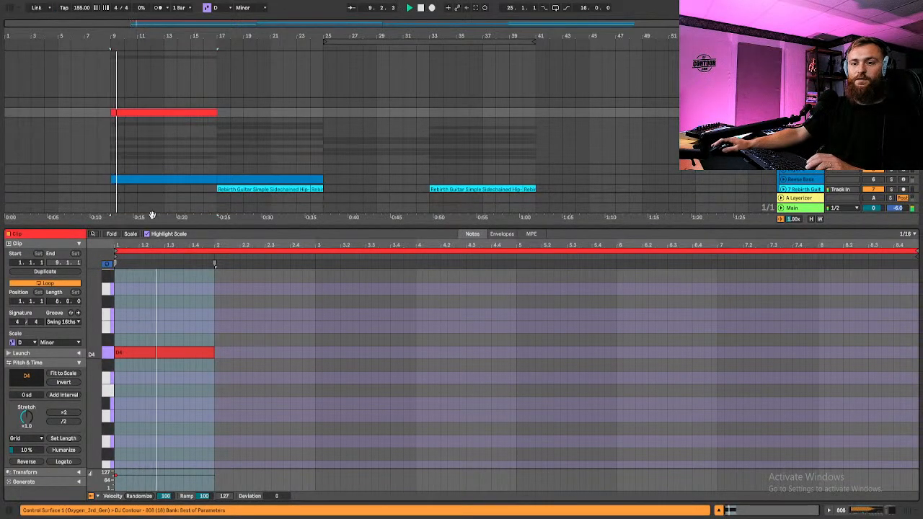
click(210, 352)
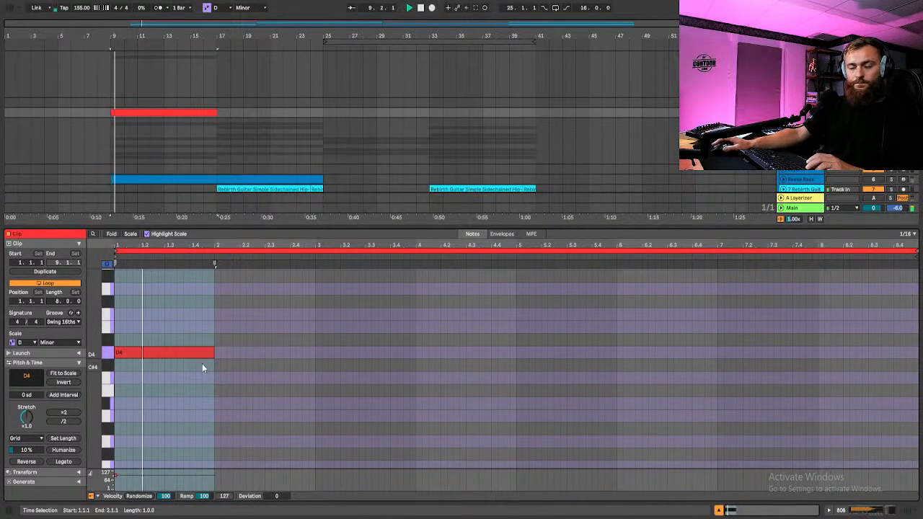
click(214, 351)
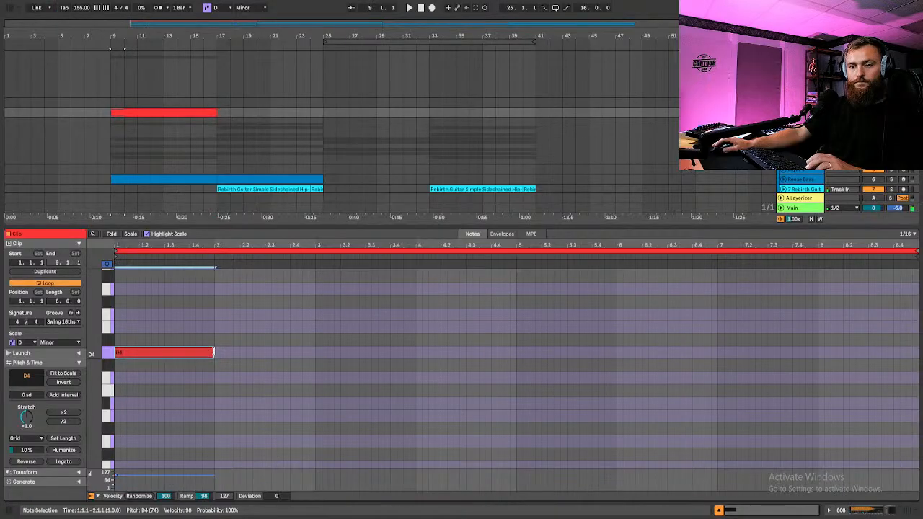
drag(217, 351, 239, 352)
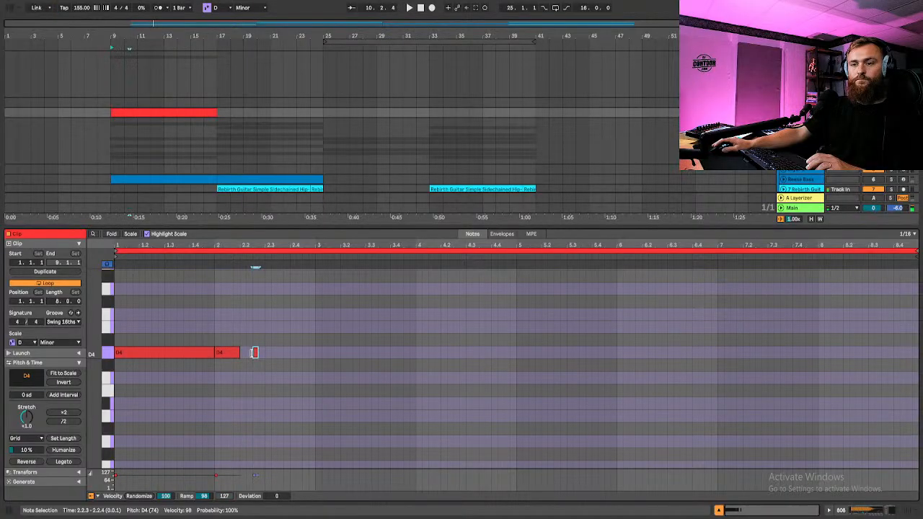
drag(239, 352, 251, 352)
key(space)
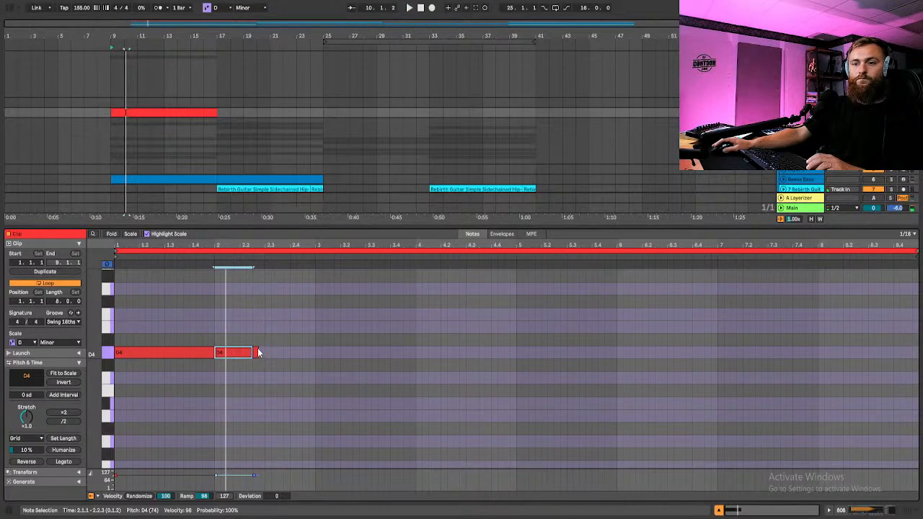
mouse_move(258, 352)
mouse_down()
mouse_move(310, 353)
mouse_move(304, 360)
mouse_up()
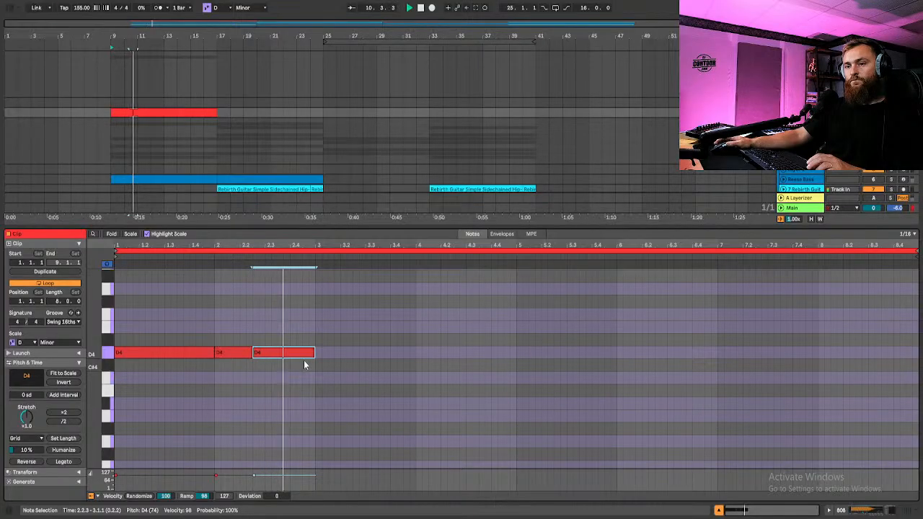
key(space)
Move the start of the second D4 note to 1.4.4 and play the two-bar pattern
drag(220, 351, 247, 355)
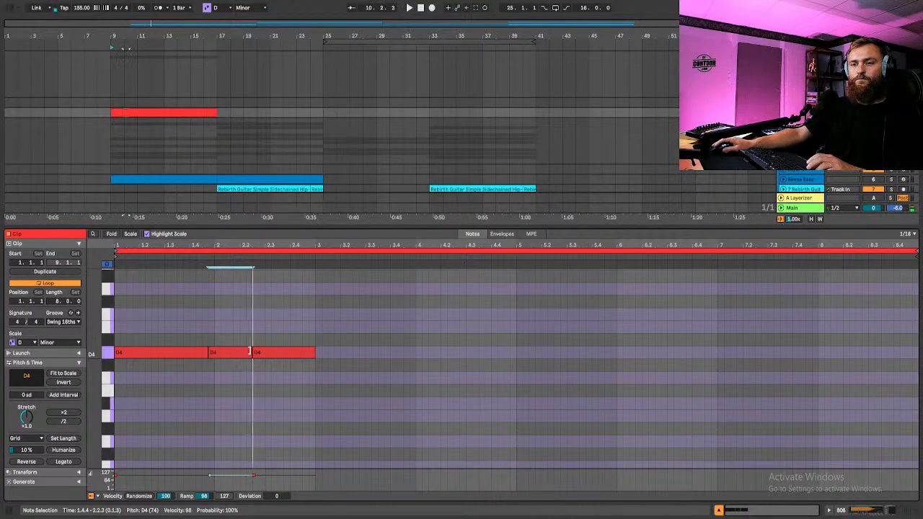
key(space)
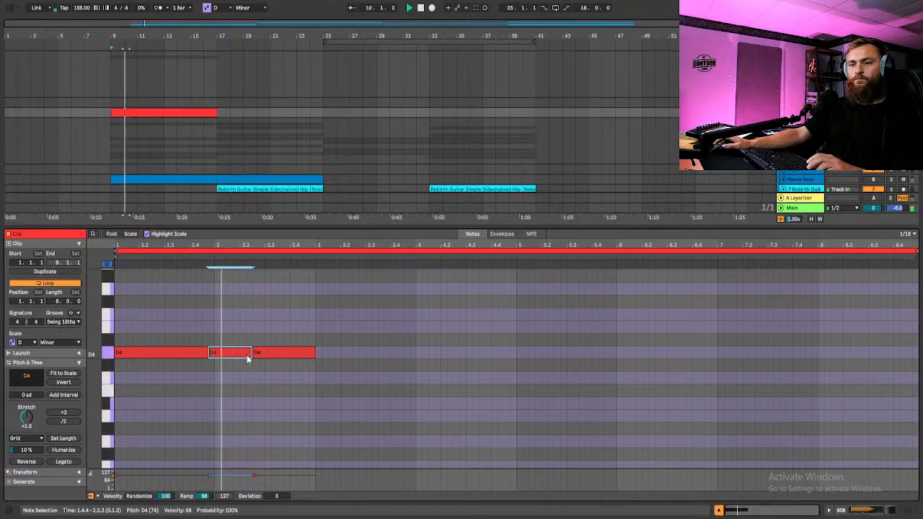
key(space)
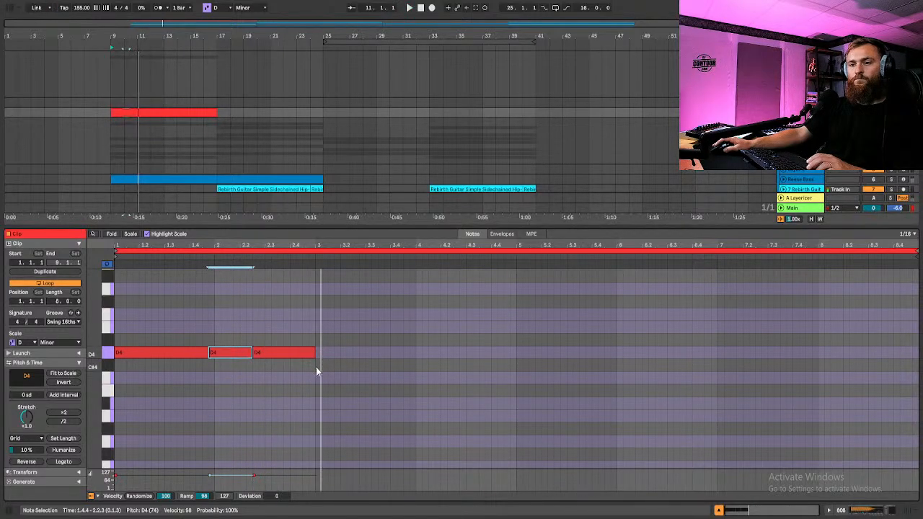
double_click(318, 313)
drag(320, 314, 325, 313)
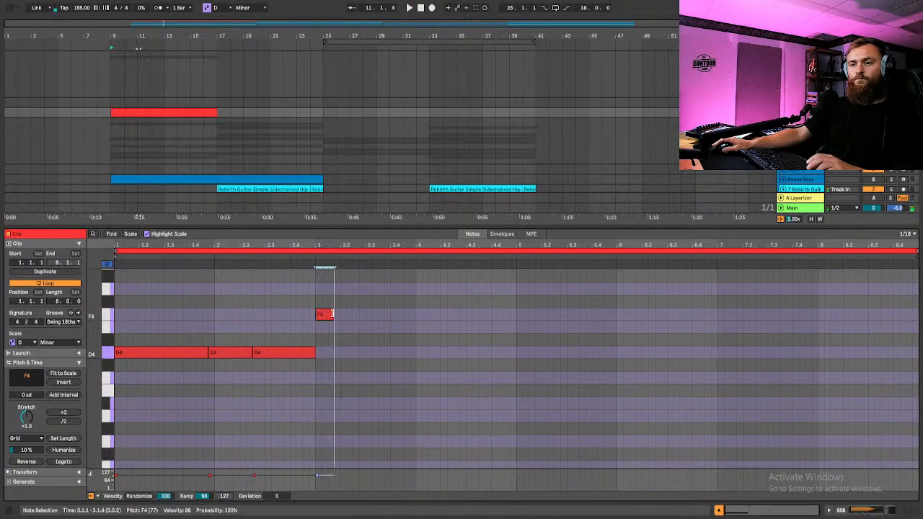
double_click(322, 315)
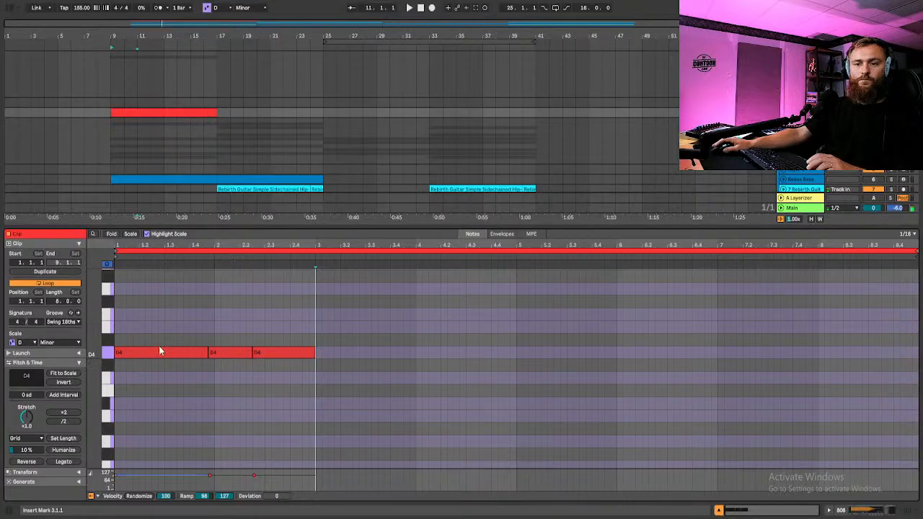
Copy the three D4 notes to bars 3 and 4, transposed to F4, and play the copied phrase
mouse_move(159, 347)
mouse_down()
mouse_move(296, 343)
mouse_move(288, 350)
mouse_move(480, 315)
mouse_up()
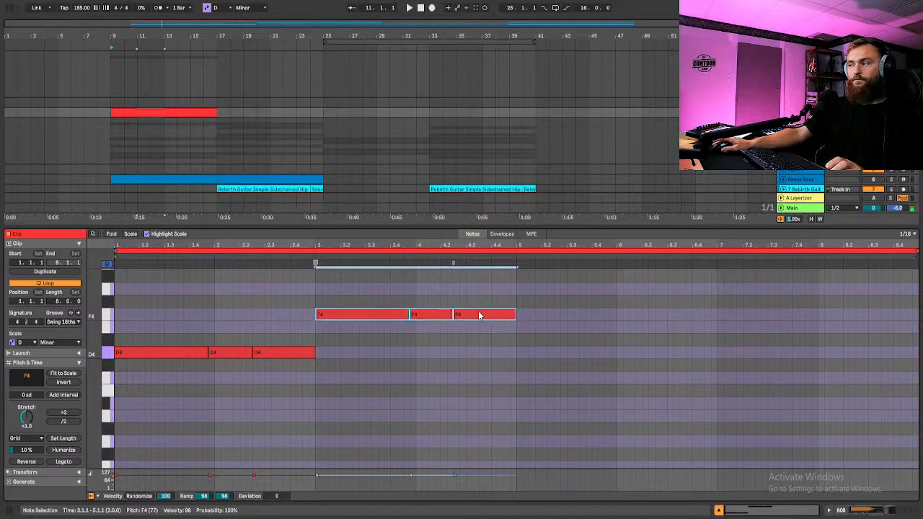
key(space)
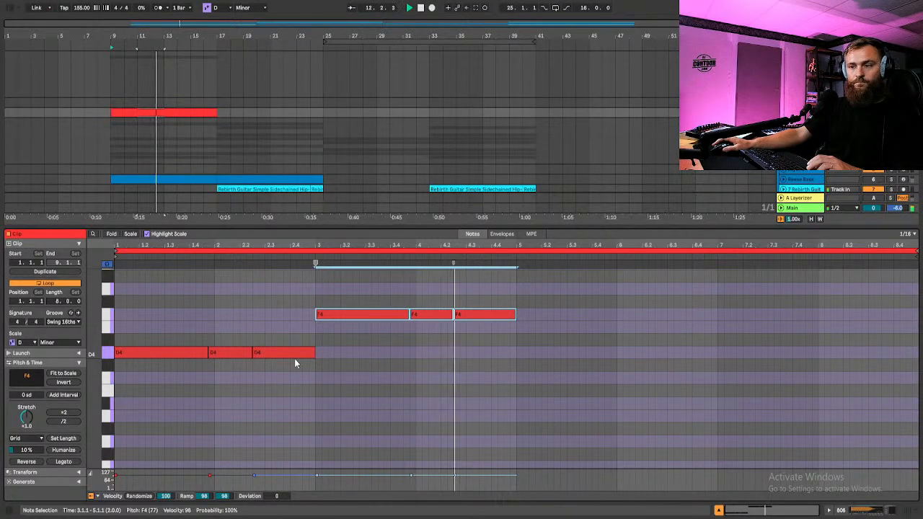
click(322, 332)
key(space)
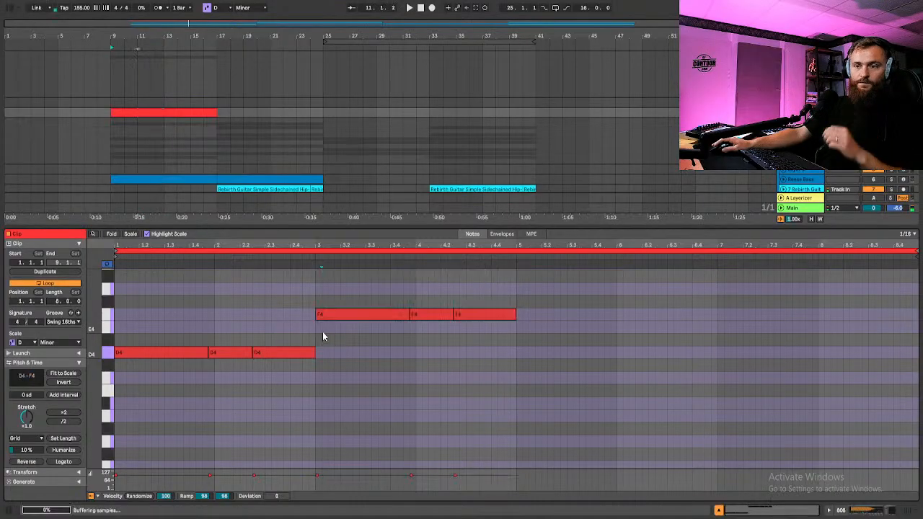
click(323, 315)
key(space)
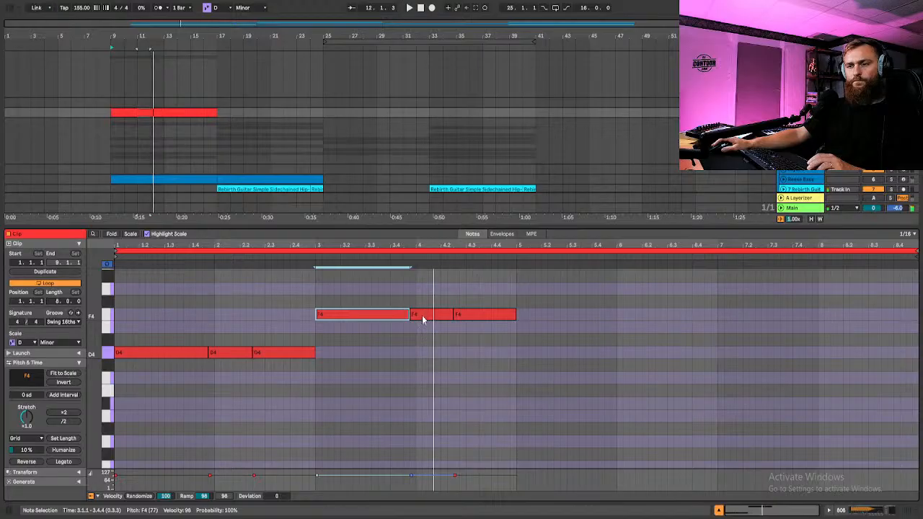
Shift the second F4 note to 4.1.1 and the third to 4.3.1, closing the gaps up to 5.1.1, and play the pattern
drag(423, 320, 430, 319)
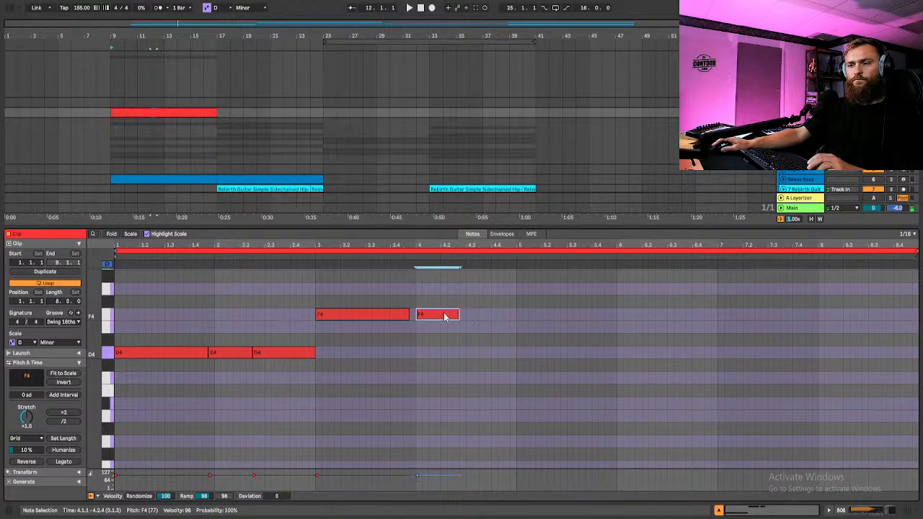
drag(408, 314, 504, 314)
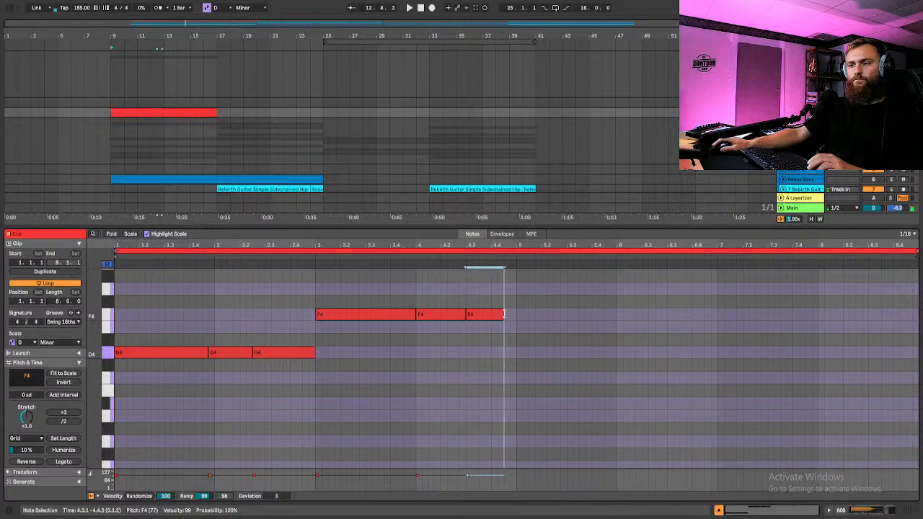
key(space)
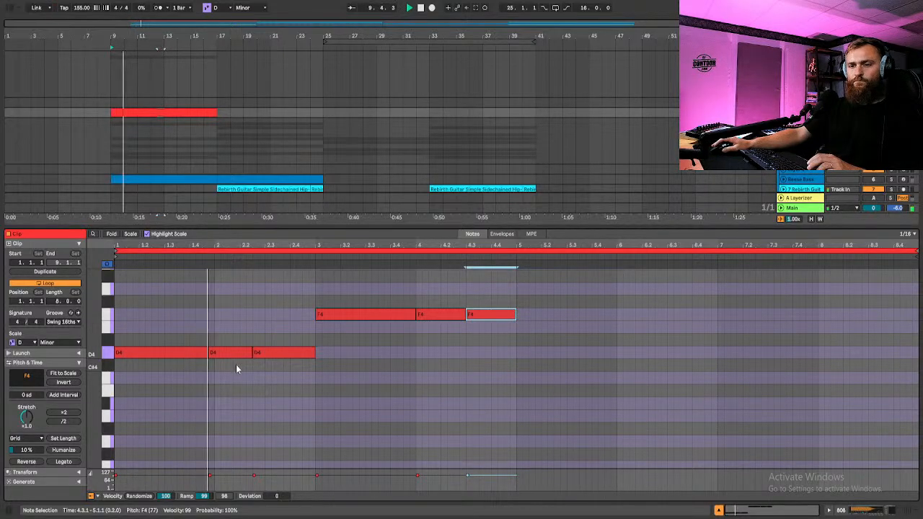
key(space)
Try starting the second D4 note at 2.1.1 and the third at 2.3.1, and play the change
mouse_move(277, 352)
mouse_down()
mouse_move(210, 353)
mouse_move(264, 352)
mouse_up()
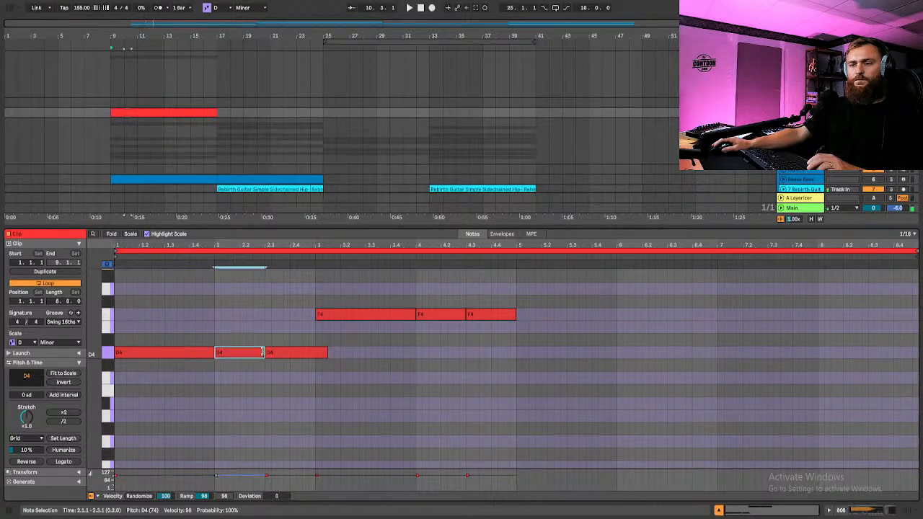
key(space)
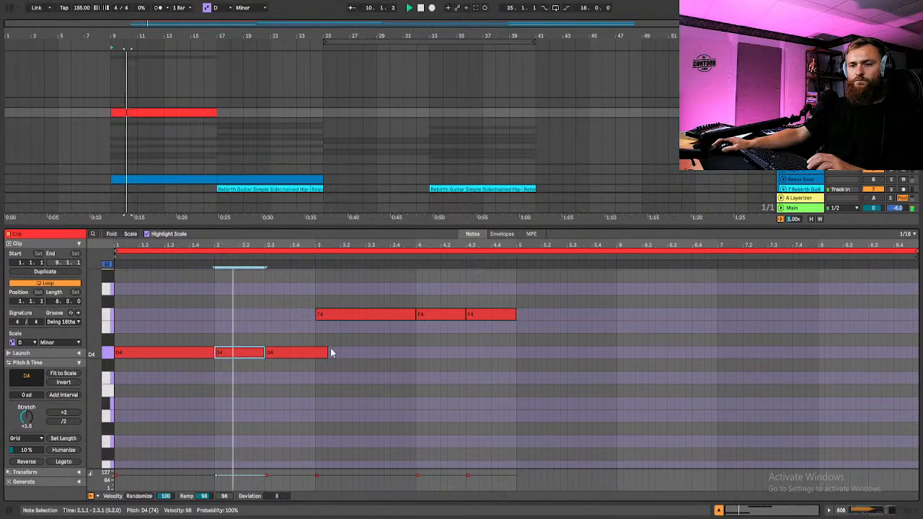
key(space)
Start the second D4 note at 1.4.4 and the third at 2.2.4, trim the third to end at 3.1.1, and play the pattern
drag(227, 353, 261, 353)
key(space)
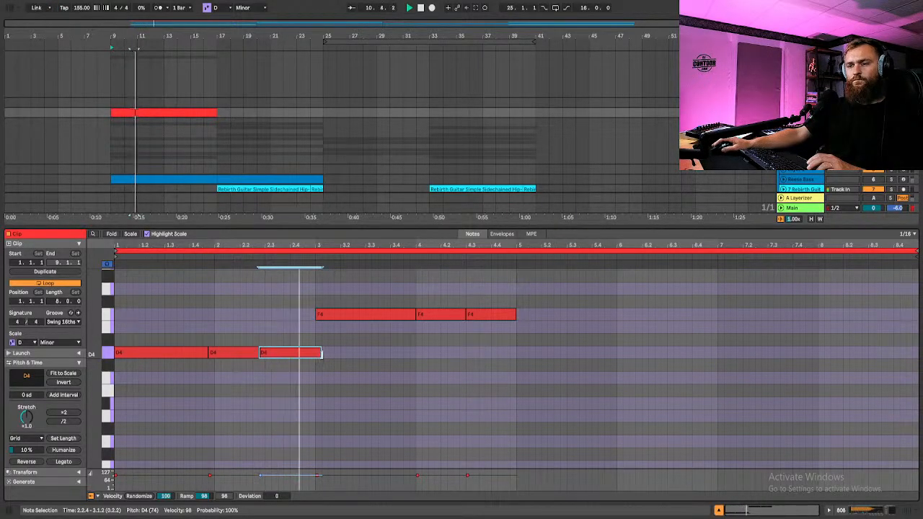
drag(319, 352, 315, 353)
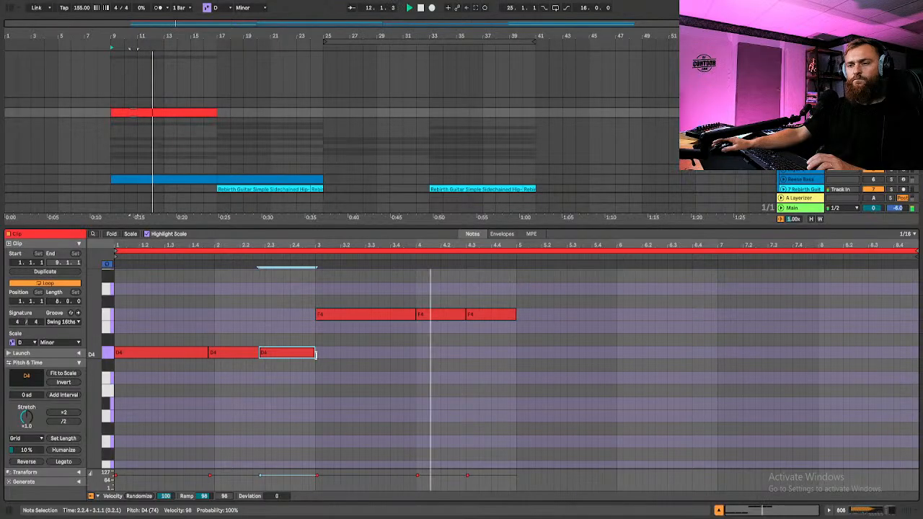
key(space)
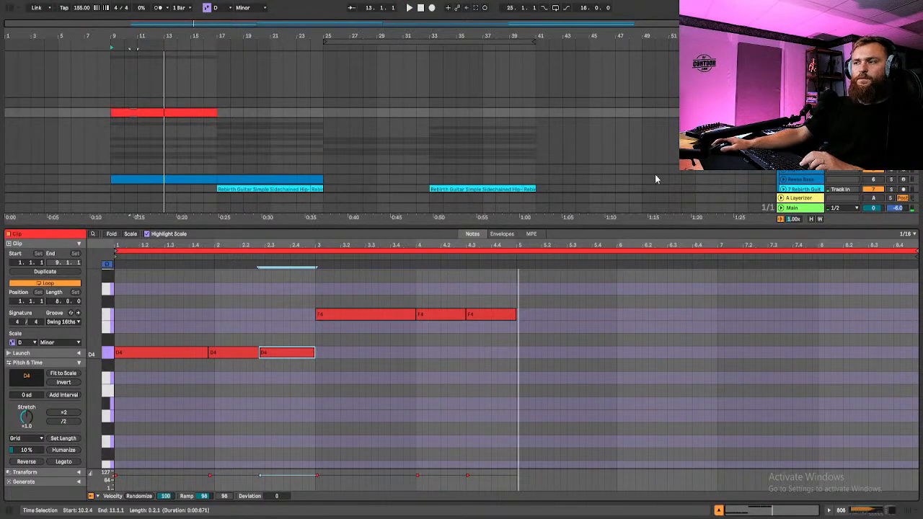
Move the DJ Contour full drum loop track directly beneath the 808 track in the arrangement
scroll(654, 174, down, 5)
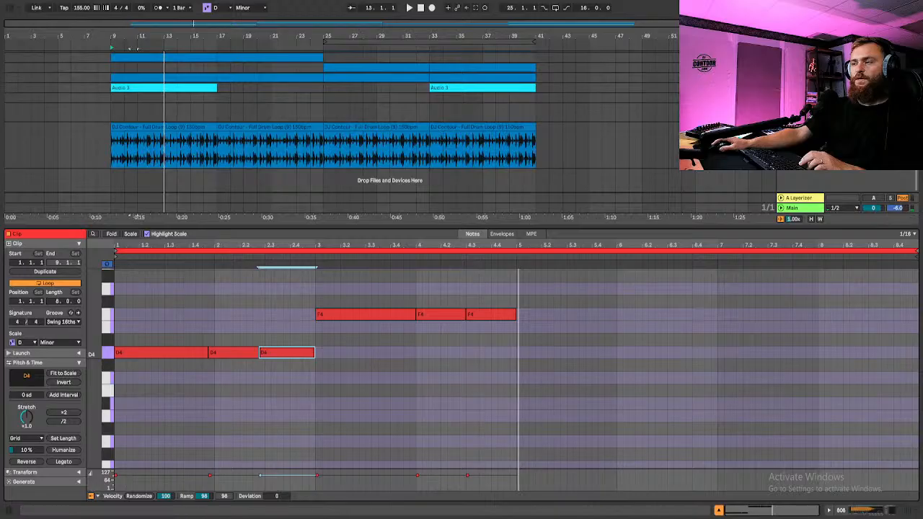
click(799, 128)
scroll(799, 128, up, 4)
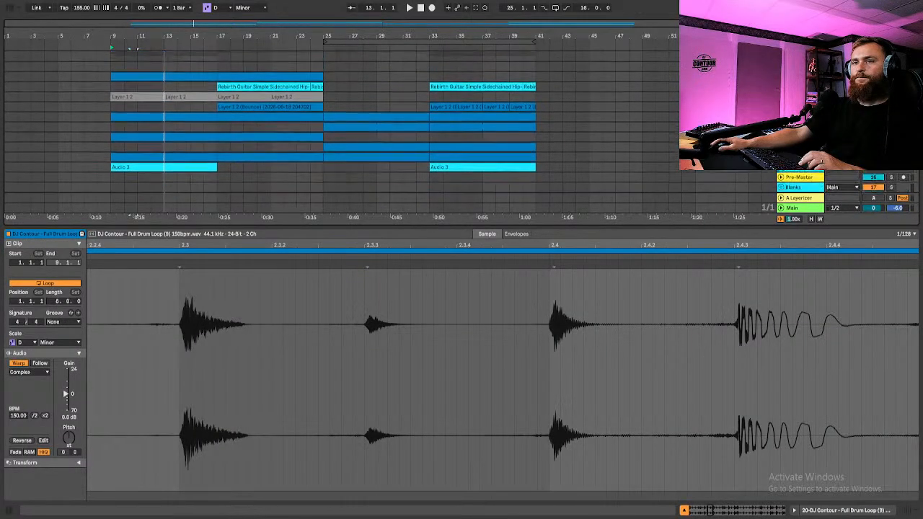
scroll(799, 129, up, 5)
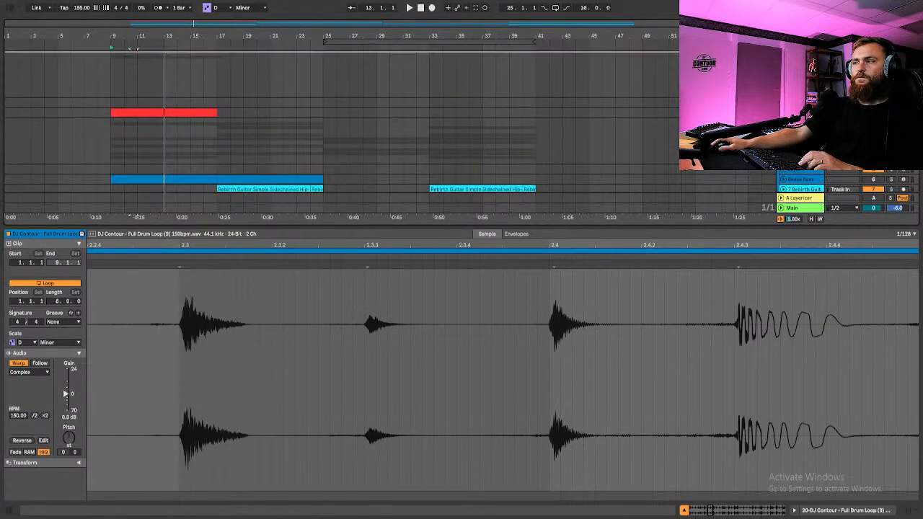
drag(799, 52, 799, 117)
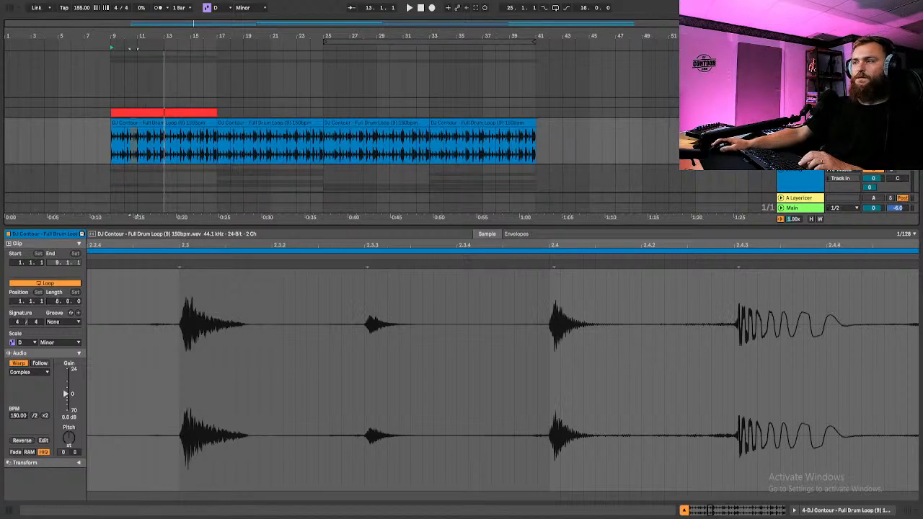
Unfold the 808 track so that its clip notes can be compared with the drum loop's waveform around bars 9 to 13
click(781, 112)
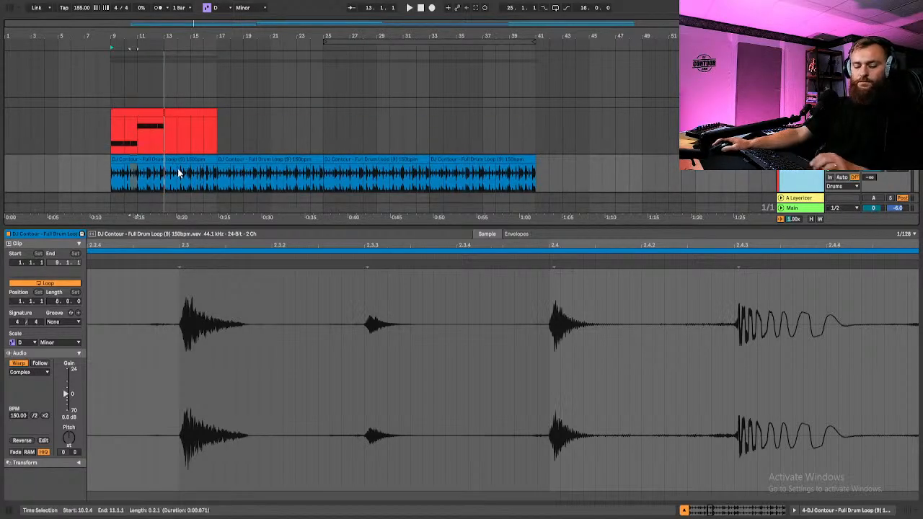
scroll(191, 204, up, 6)
scroll(168, 112, left, 6)
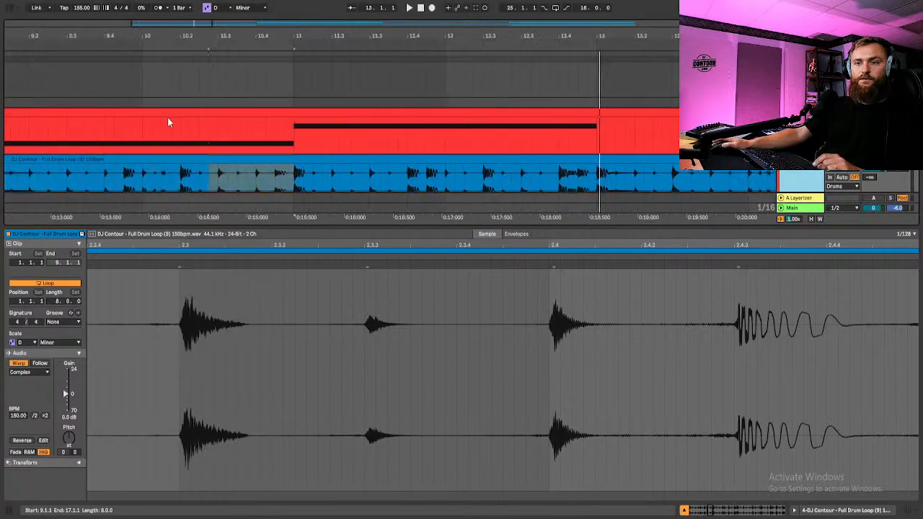
Start the 808 clip's second D4 note at 1.4.3 and the third at 2.2.1, with the third ending at 3.1.1
scroll(430, 204, down, 2)
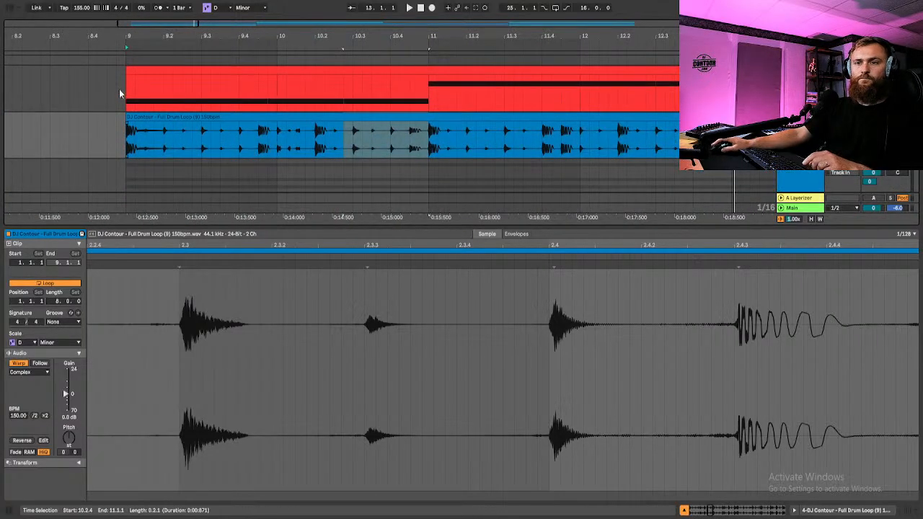
click(274, 105)
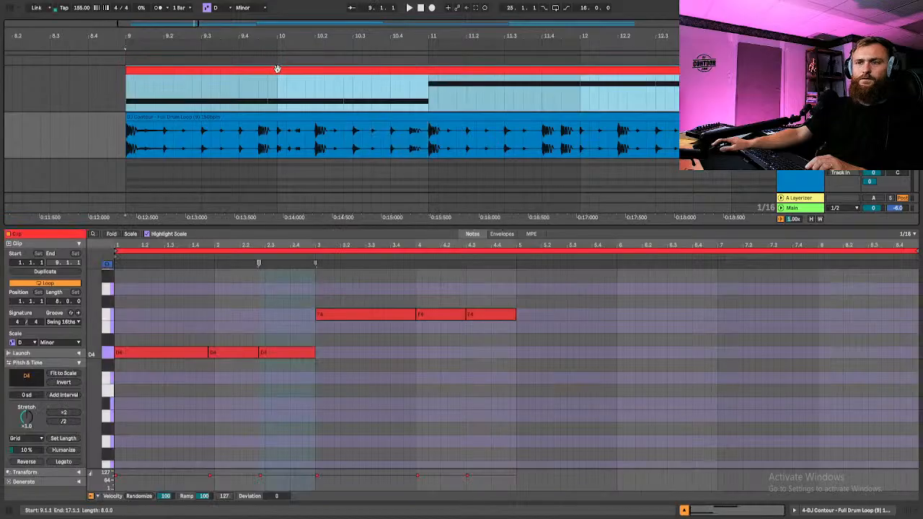
click(196, 354)
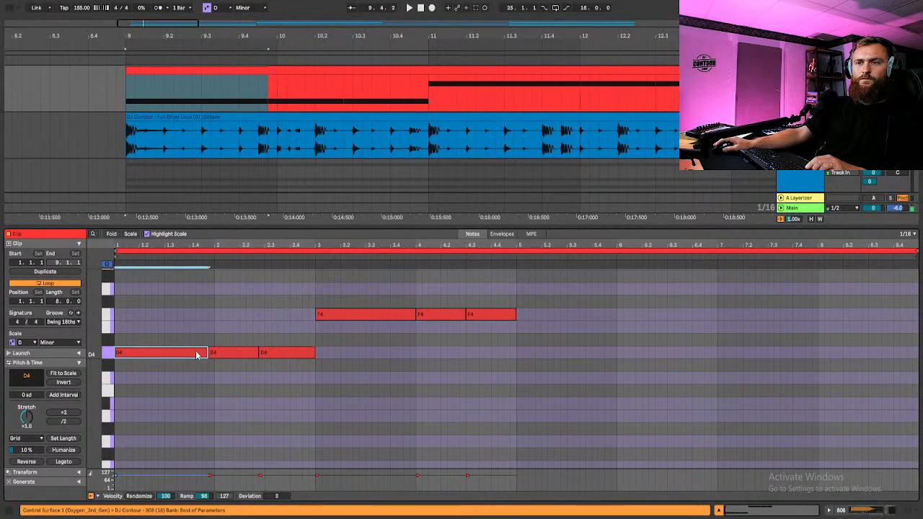
drag(206, 353, 263, 354)
key(space)
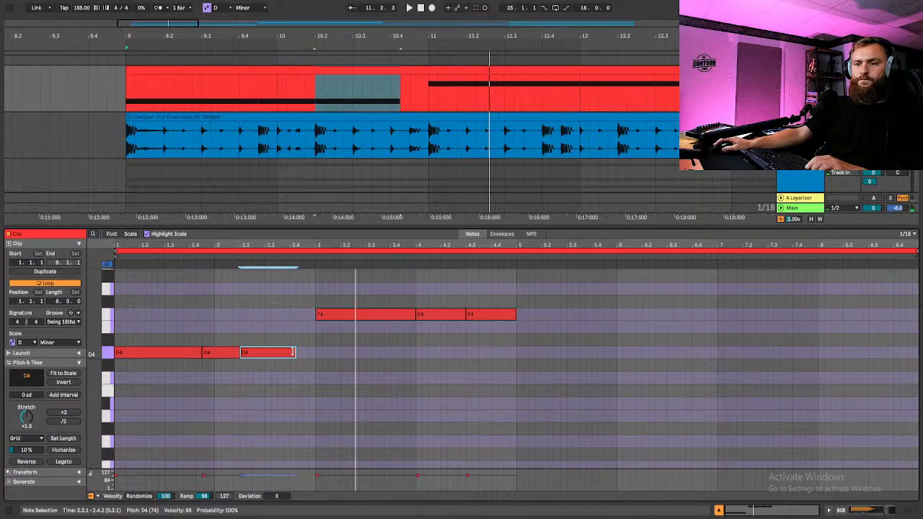
key(space)
drag(292, 352, 314, 352)
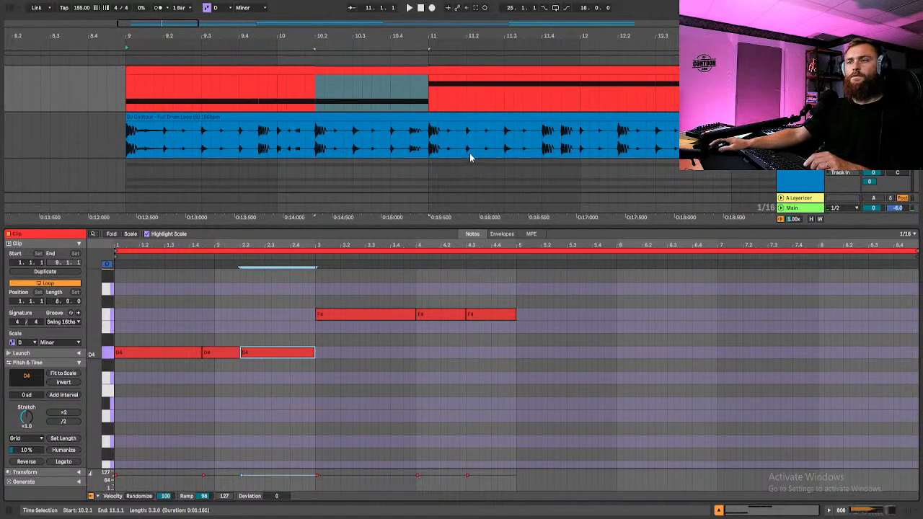
Place the second F4 note from 3.4.1 to 3.4.3 and the third from 3.4.3 to 4.2.1, and play the pattern
key(space)
click(323, 318)
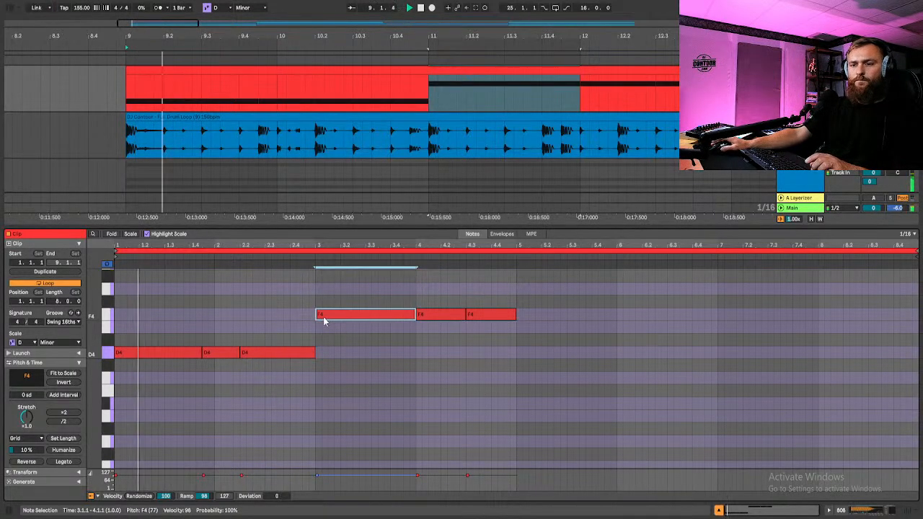
click(318, 295)
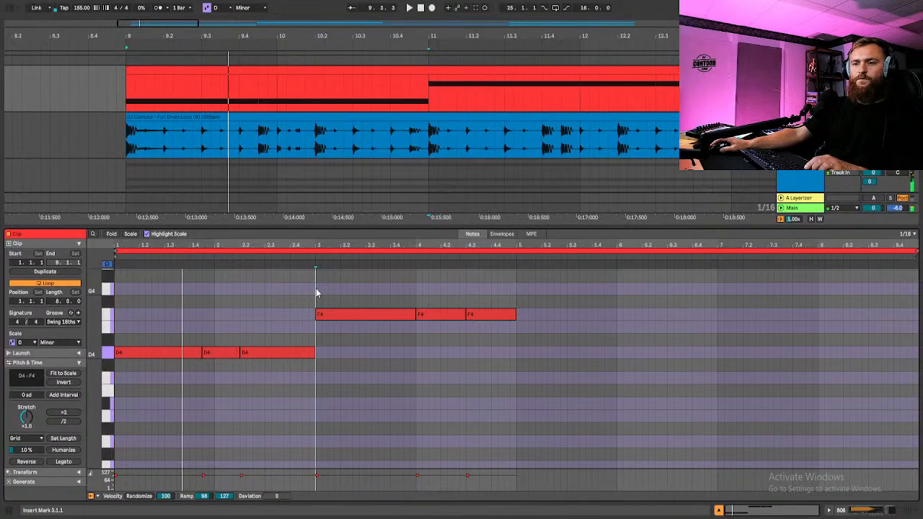
click(444, 144)
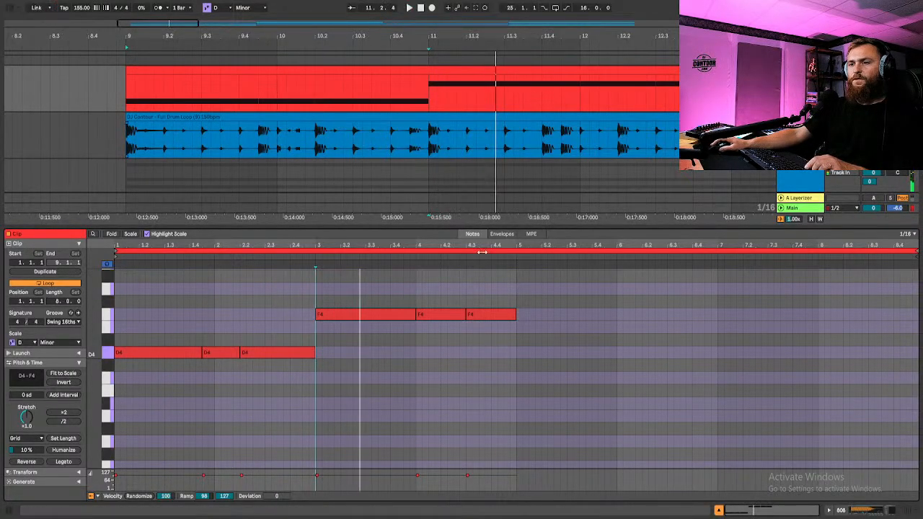
mouse_move(415, 315)
mouse_down()
mouse_move(394, 314)
mouse_move(436, 316)
mouse_move(404, 317)
mouse_up()
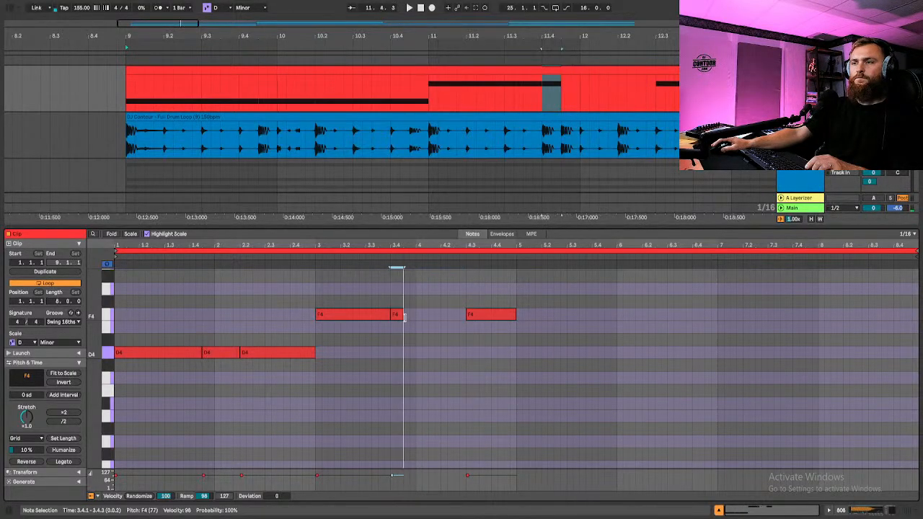
drag(472, 319, 411, 323)
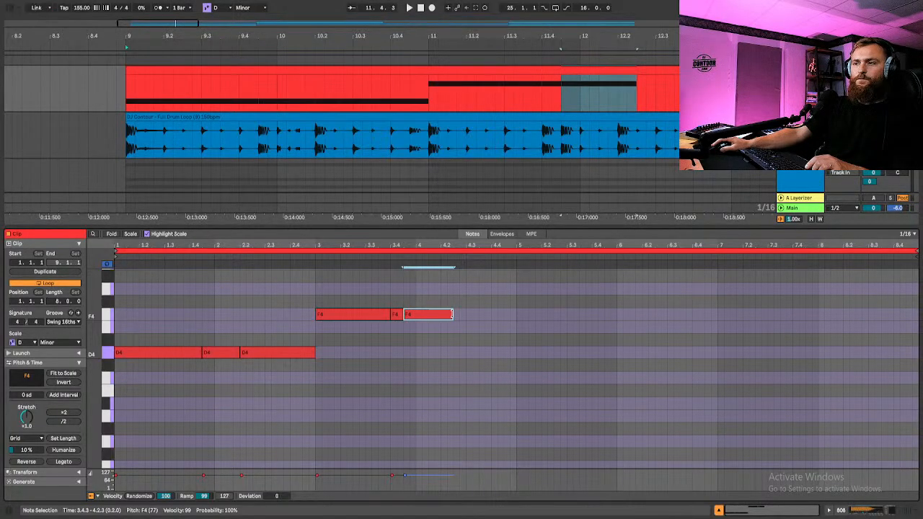
drag(452, 315, 440, 315)
key(space)
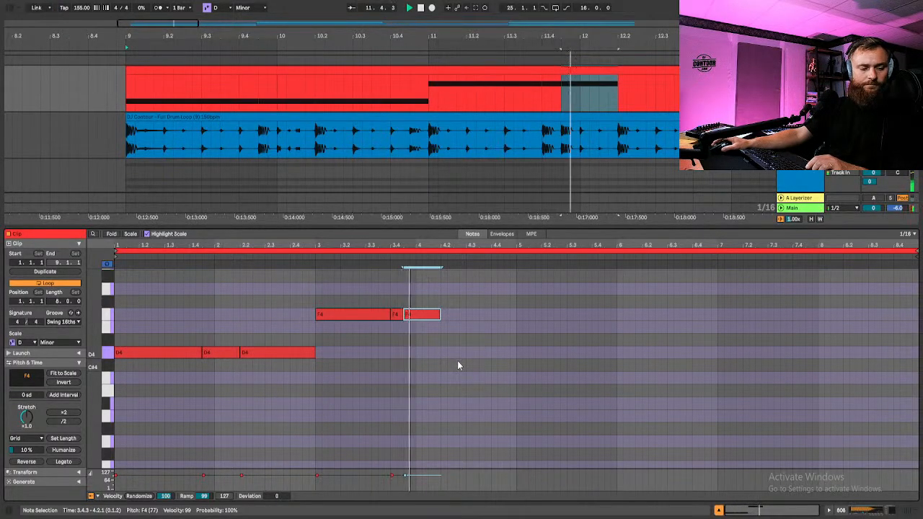
key(space)
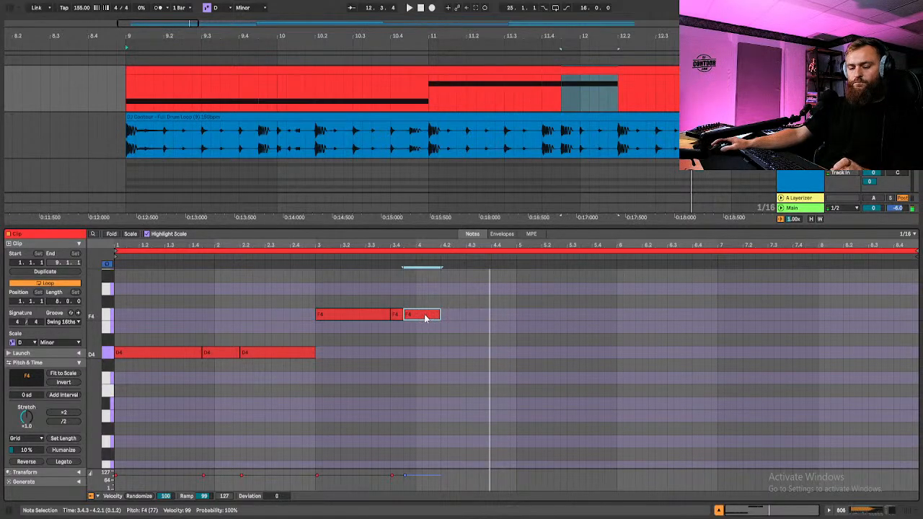
Copy the last F4 note to 4.2.1, play it, and extend the copy to end at 4.4.1
drag(423, 319, 462, 320)
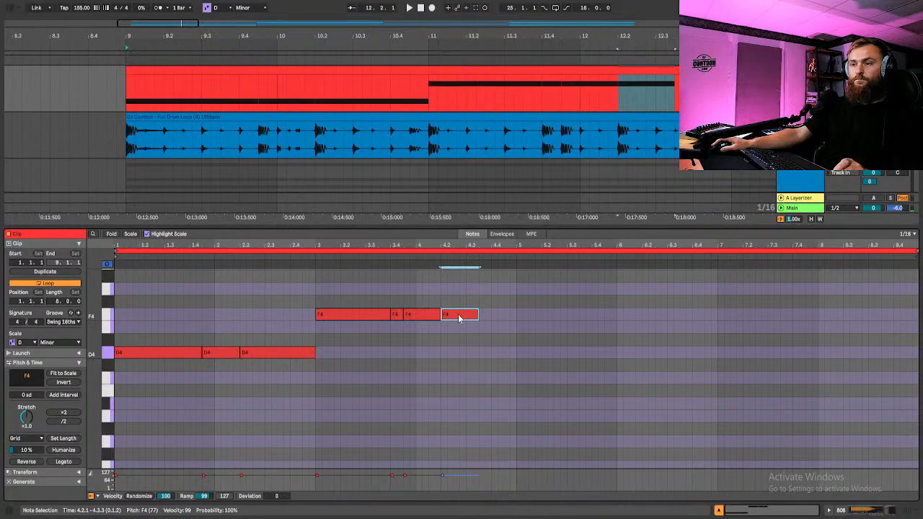
key(space)
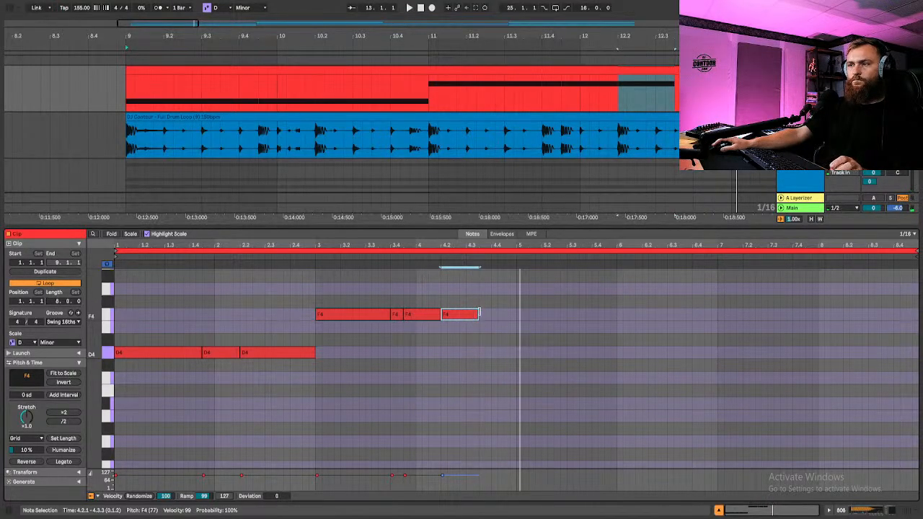
drag(477, 312, 486, 312)
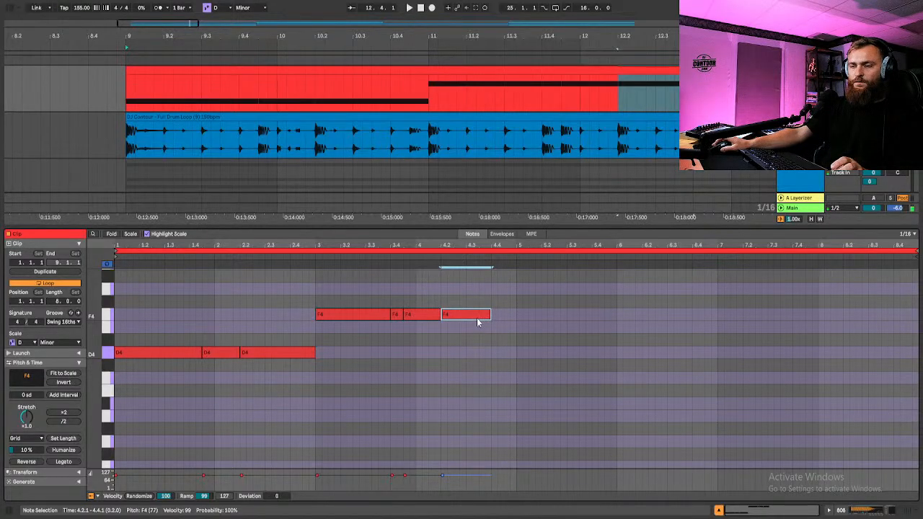
Add an A4 note from 4.4.1 to 5.1.1 and duplicate the four-bar pattern to start at 5.1.1
scroll(477, 318, up, 2)
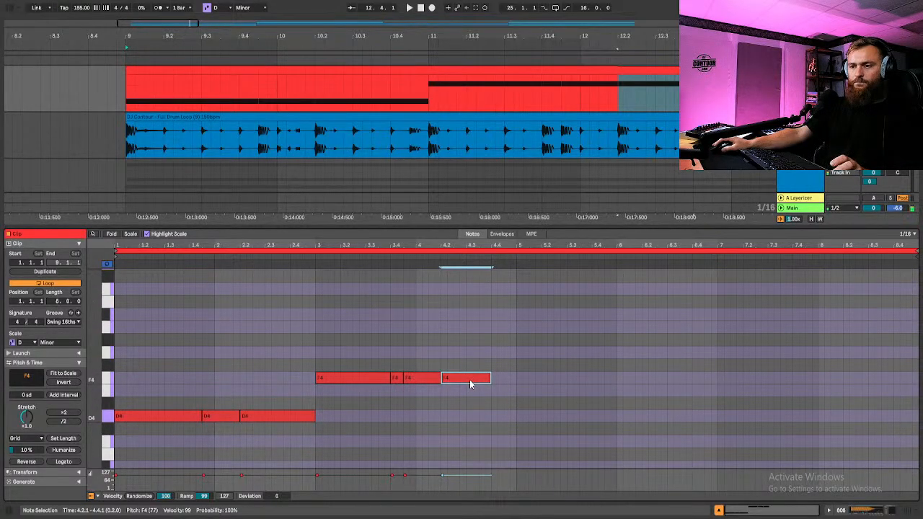
drag(471, 383, 547, 336)
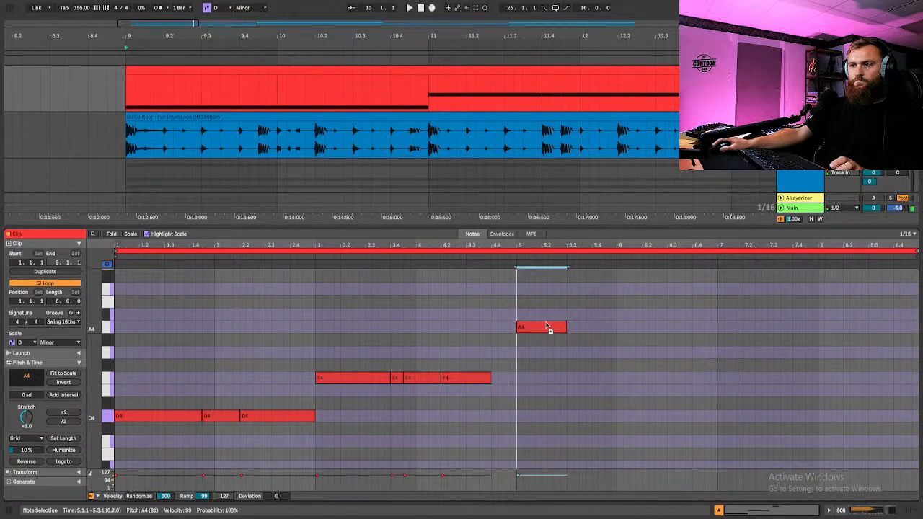
drag(543, 330, 524, 330)
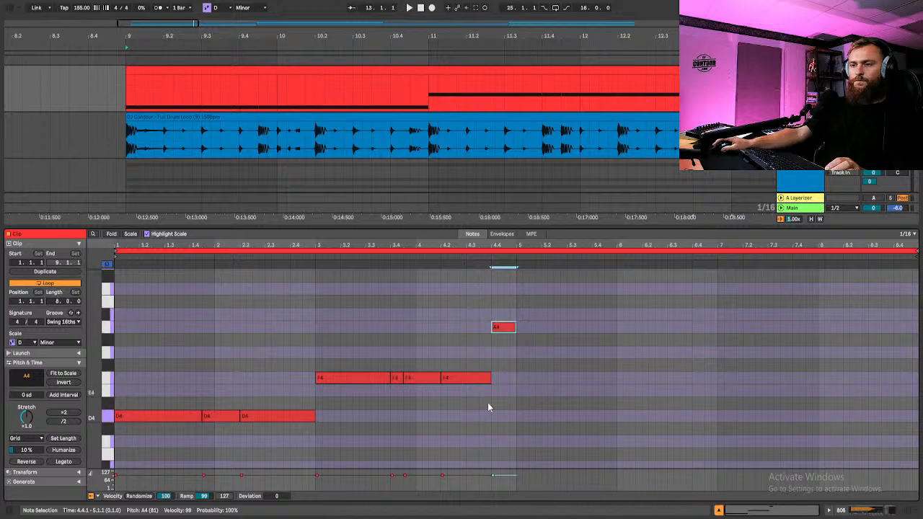
drag(506, 452, 154, 293)
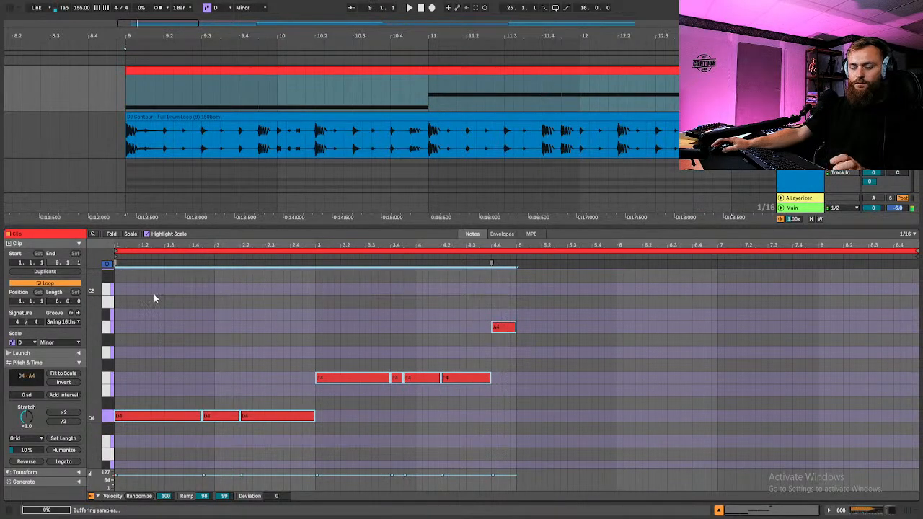
key(ctrl+d)
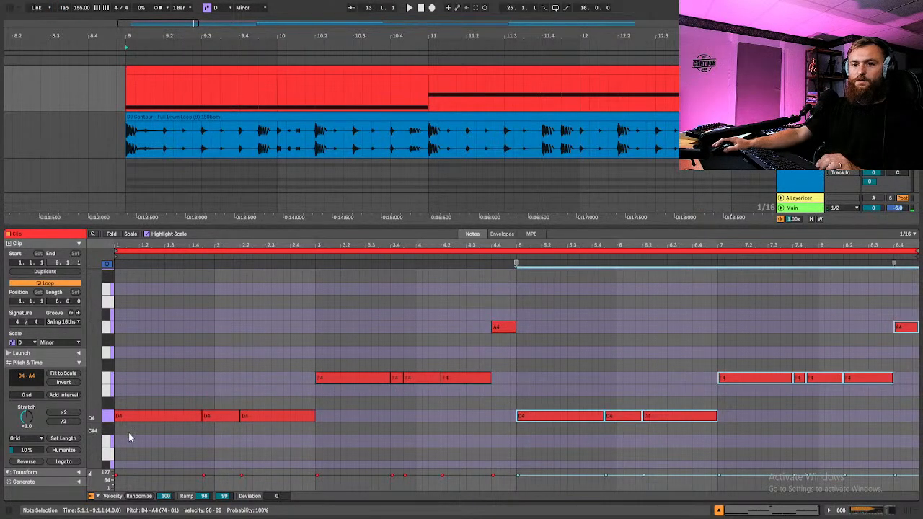
Transpose all notes of the 808 clip down one octave and play the eight-bar pattern
drag(124, 436, 914, 245)
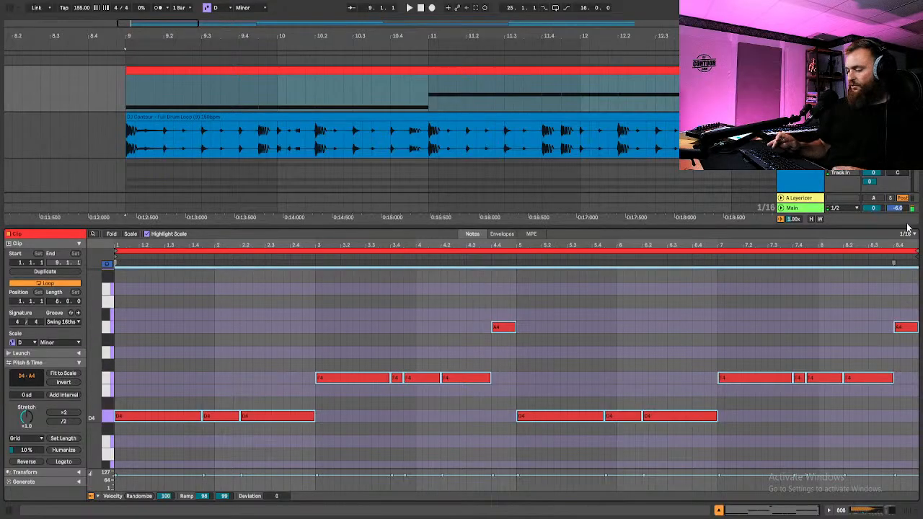
key(shift+Down)
key(space)
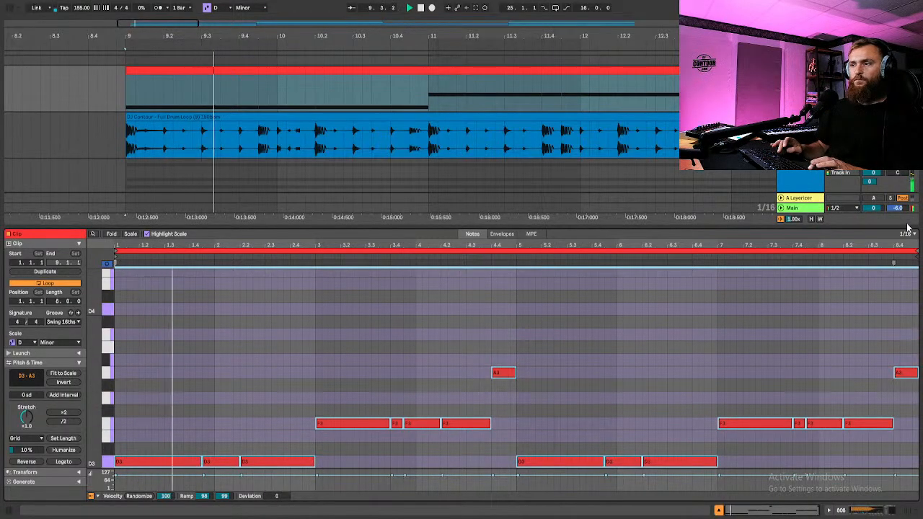
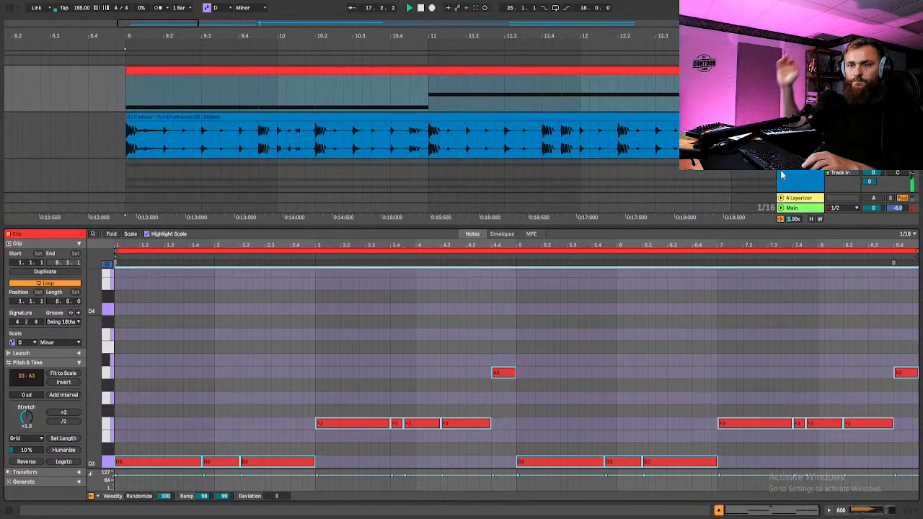
key(space)
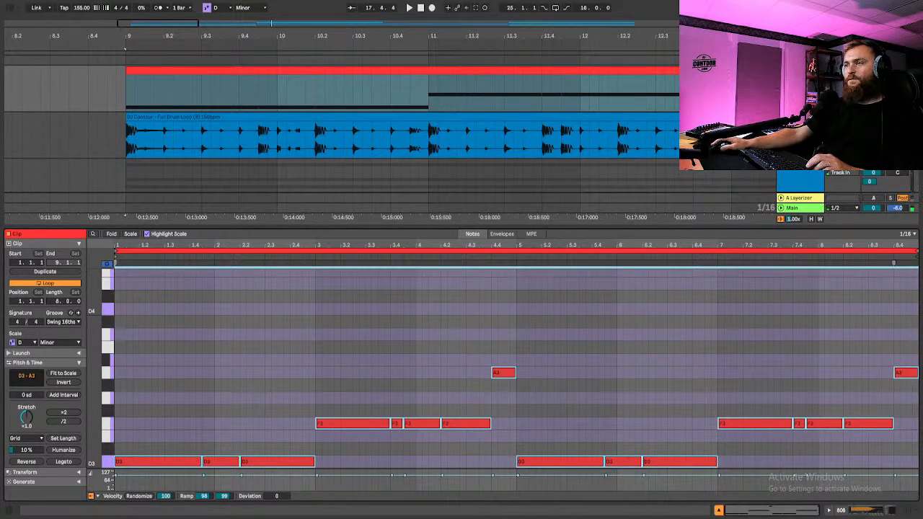
Hide the clip's note editor and unfold the Rebirth Guitar, Layer 1 and Vocals tracks along with the melody track above them
scroll(402, 130, up, 1)
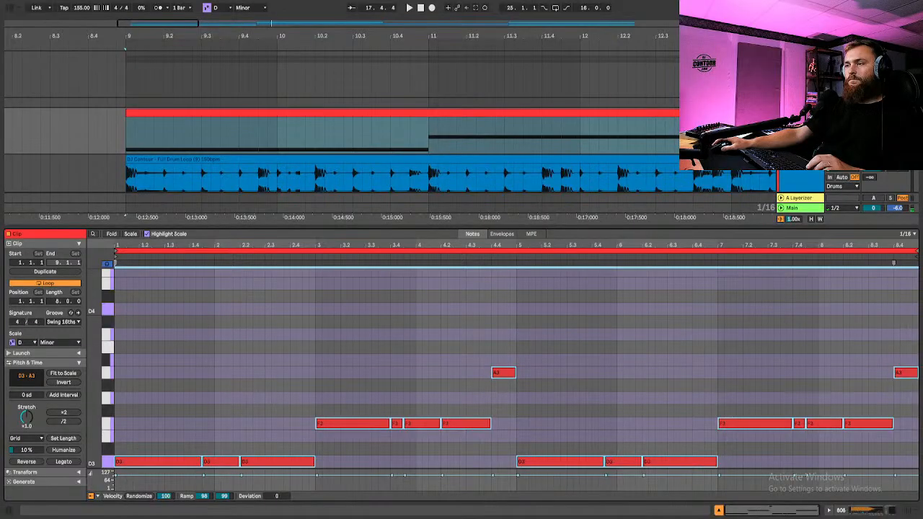
key(Escape)
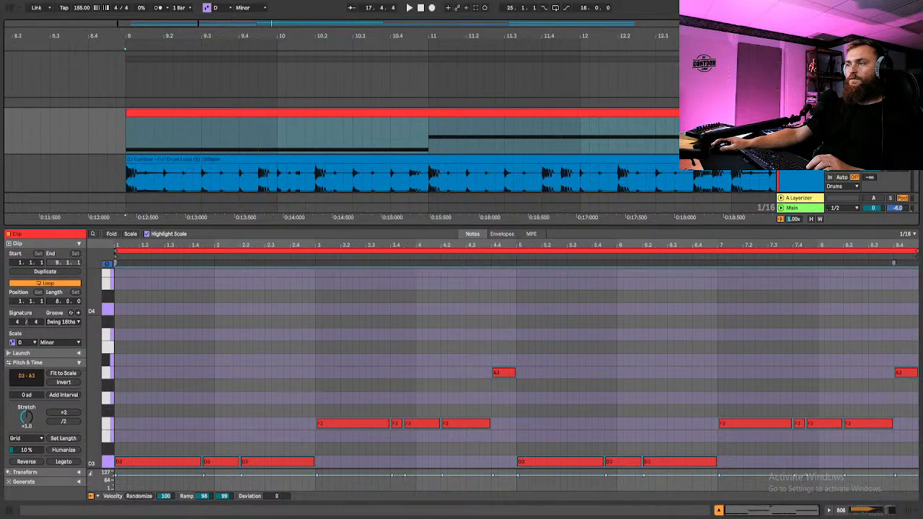
click(403, 151)
click(757, 509)
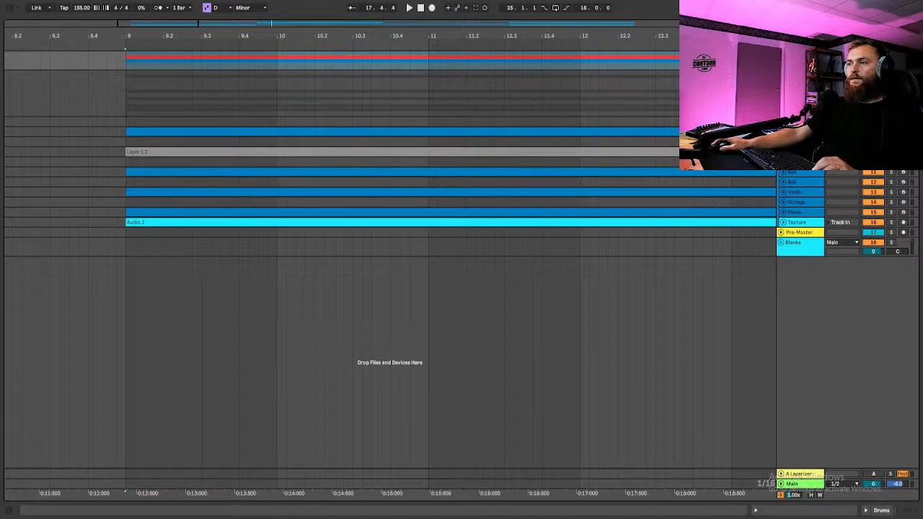
scroll(389, 216, up, 2)
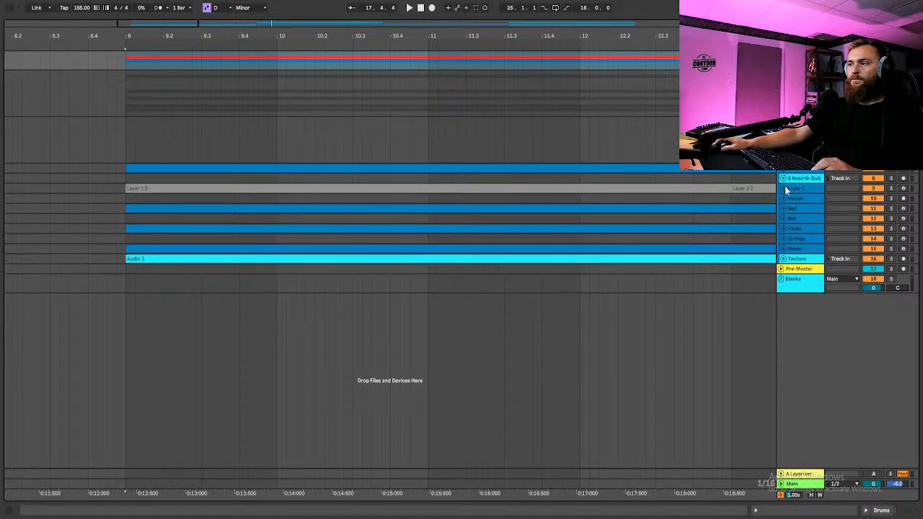
scroll(784, 186, up, 2)
click(786, 215)
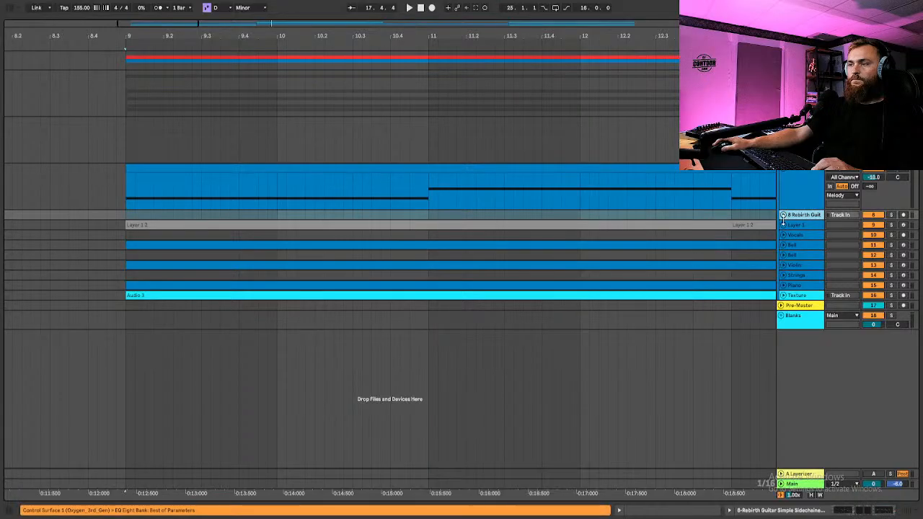
click(784, 214)
click(784, 261)
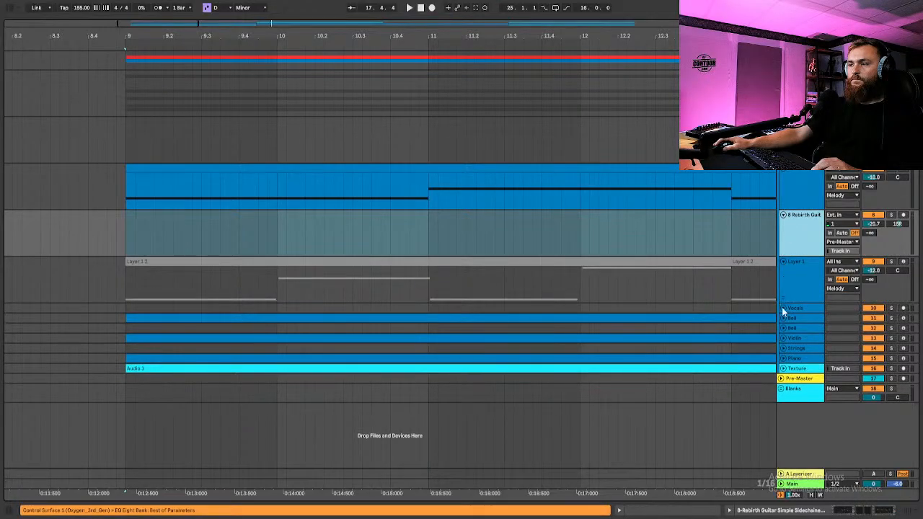
click(783, 308)
Fit the whole arrangement in view, unfold the two Bell tracks, and start playback from bar 9
double_click(554, 35)
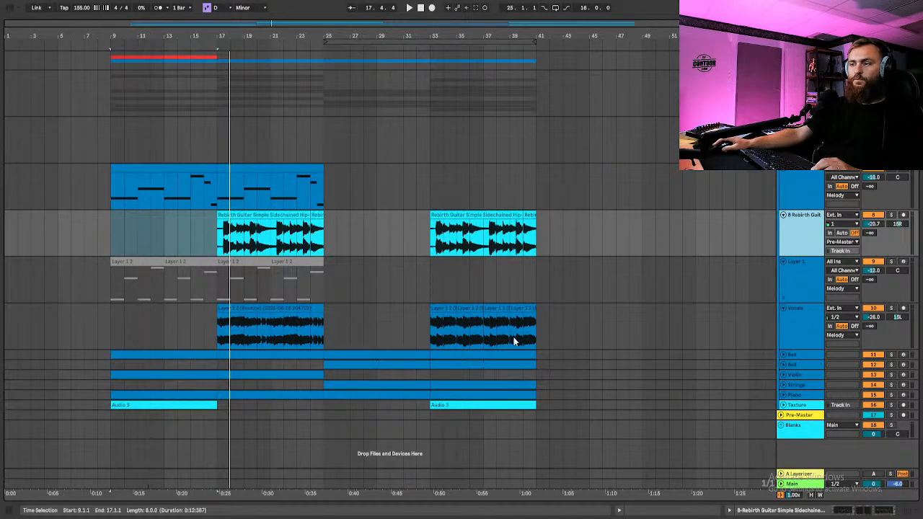
click(783, 355)
click(784, 401)
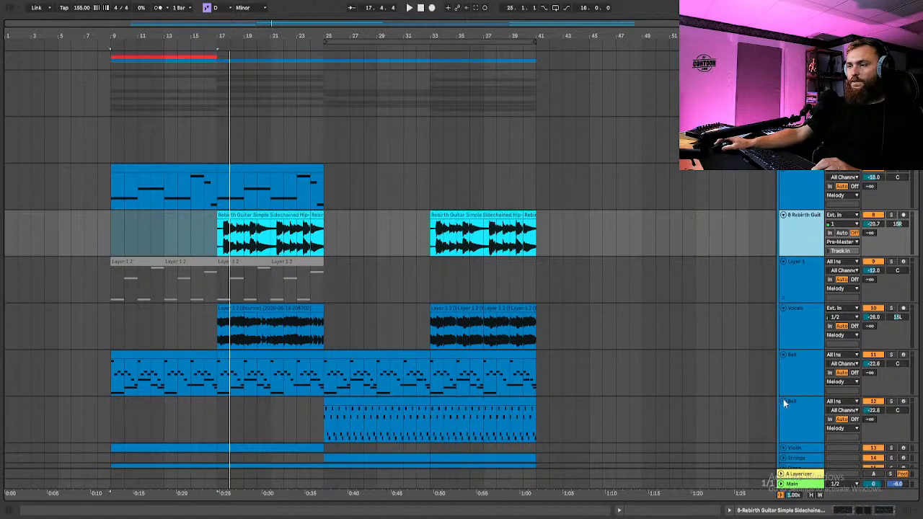
key(space)
scroll(795, 366, down, 3)
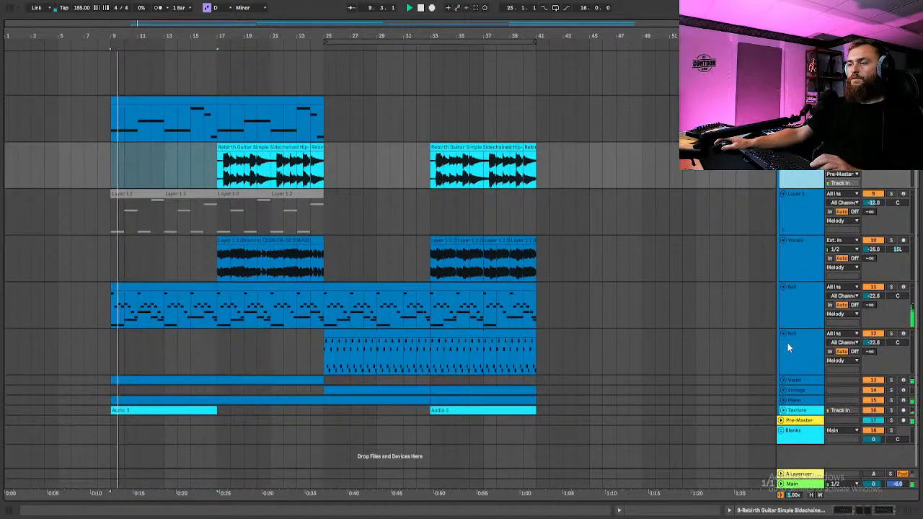
Unfold the Violin, Strings, Piano and Texture tracks while the arrangement plays
click(784, 380)
scroll(785, 403, down, 1)
click(784, 401)
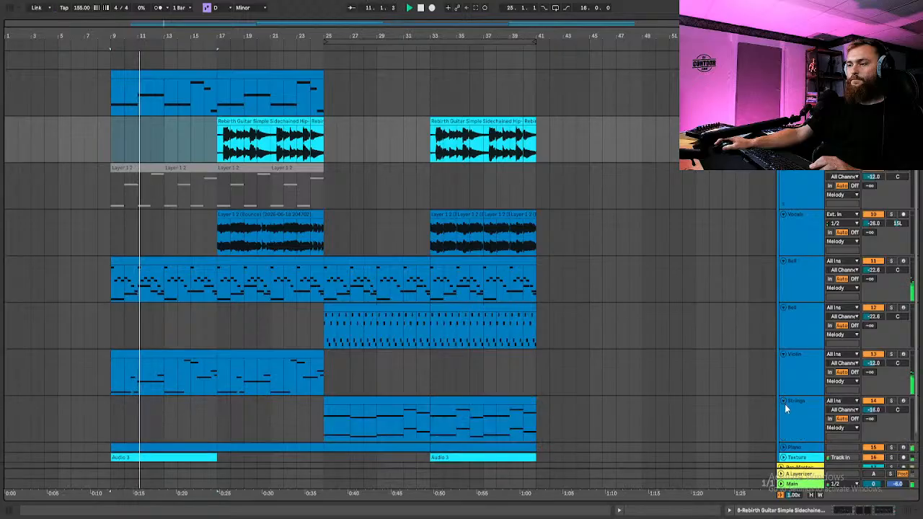
scroll(782, 434, down, 1)
click(785, 434)
scroll(784, 433, down, 3)
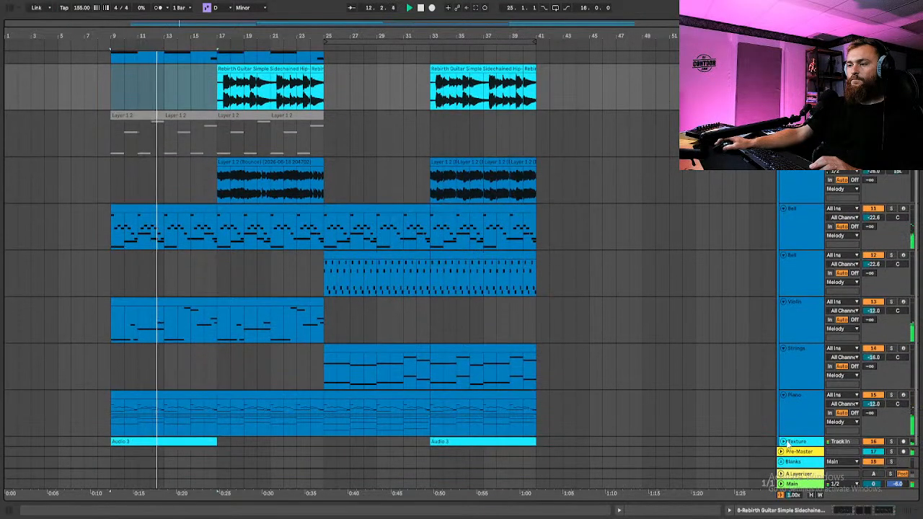
click(786, 444)
Look over the unfolded melody tracks and play the arrangement from the Rebirth Guitar clip at bar 17
scroll(783, 439, up, 5)
scroll(650, 368, down, 7)
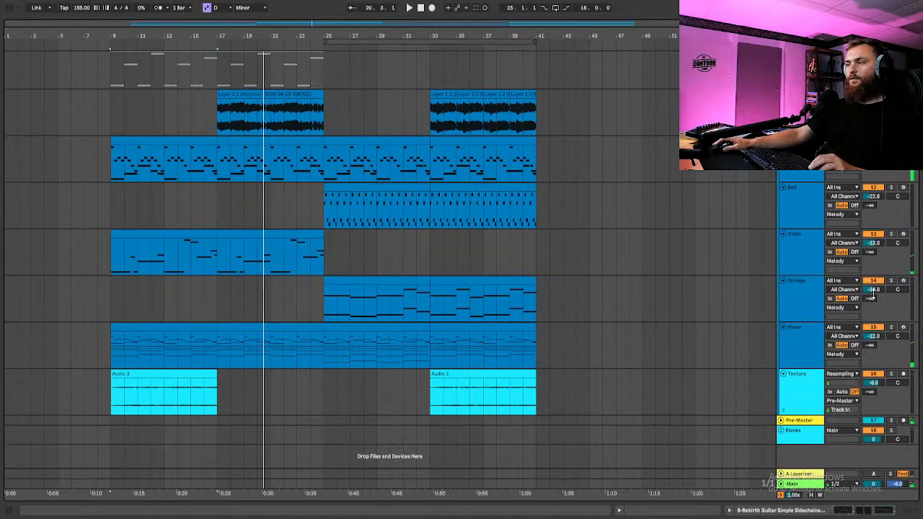
scroll(890, 199, up, 1)
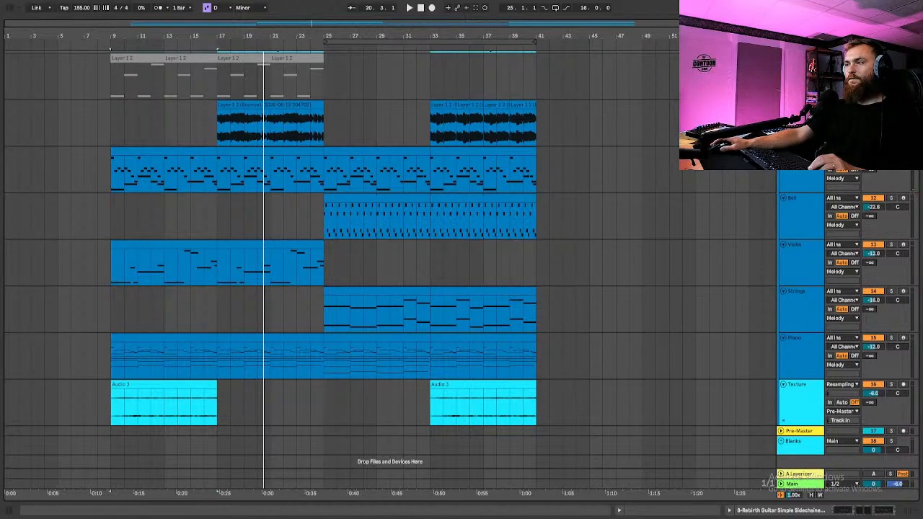
scroll(890, 288, up, 5)
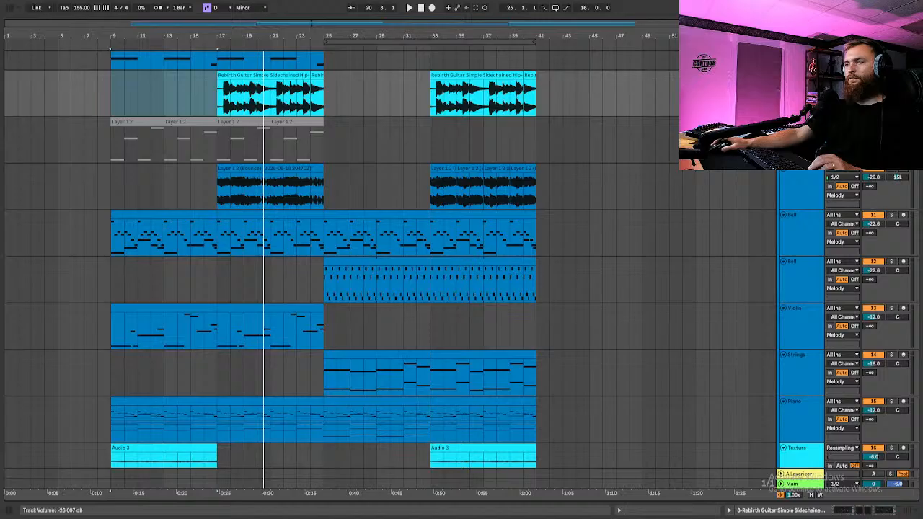
click(224, 77)
key(space)
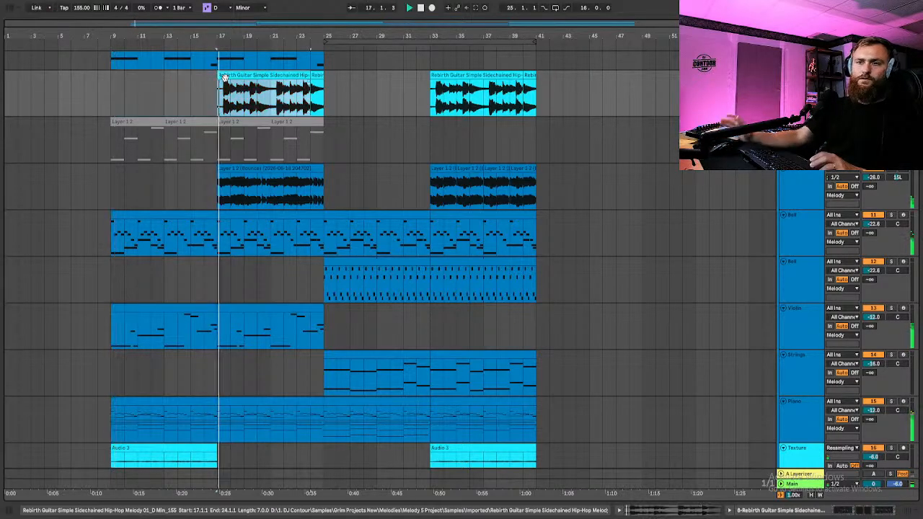
Search the full library for "unmask" and add Neutron 4 Unmask to the end of the Rebirth Guitar track's device chain
click(10, 10)
click(84, 28)
text(u)
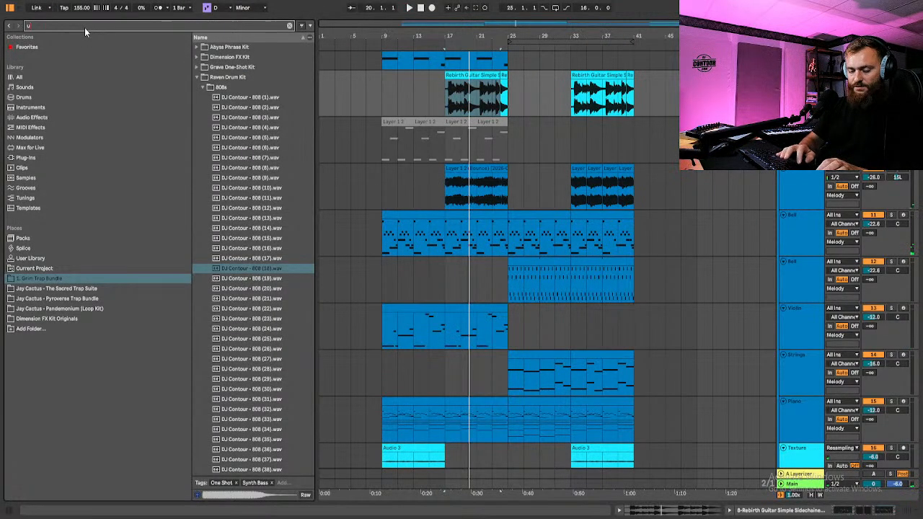
text(nmask)
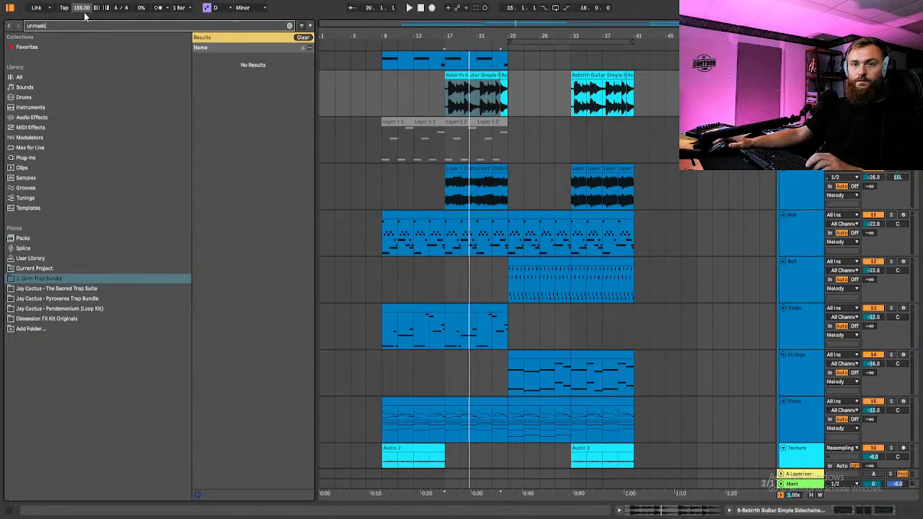
click(19, 77)
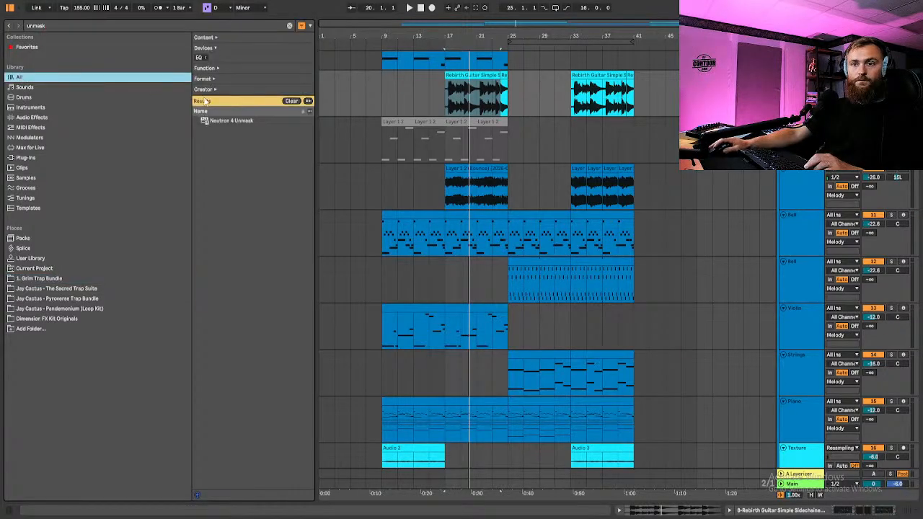
click(237, 119)
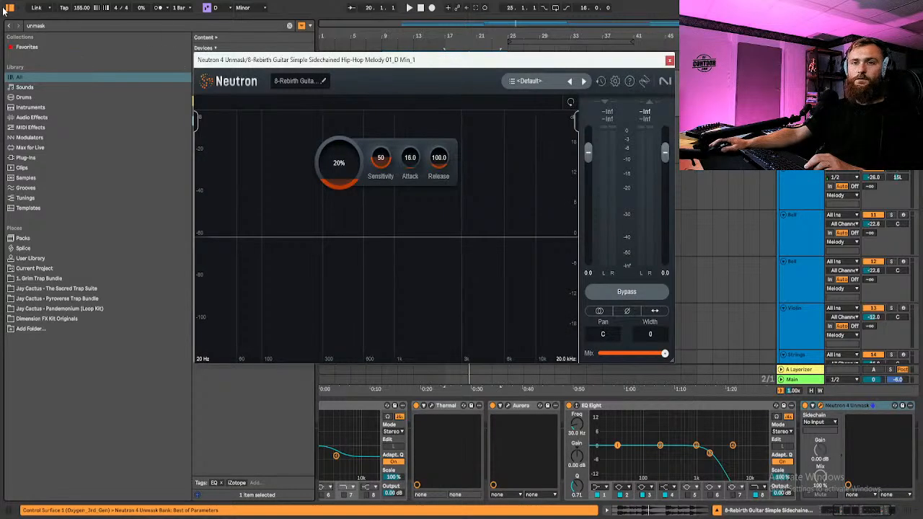
click(9, 8)
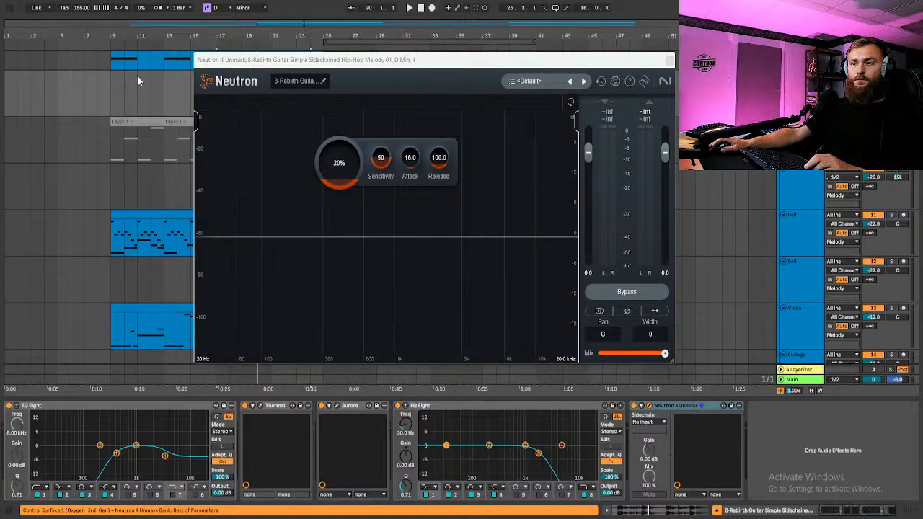
Sidechain Neutron 4 Unmask to the Violin track and set its processing amount to 10%, playing the guitar section to compare
click(649, 422)
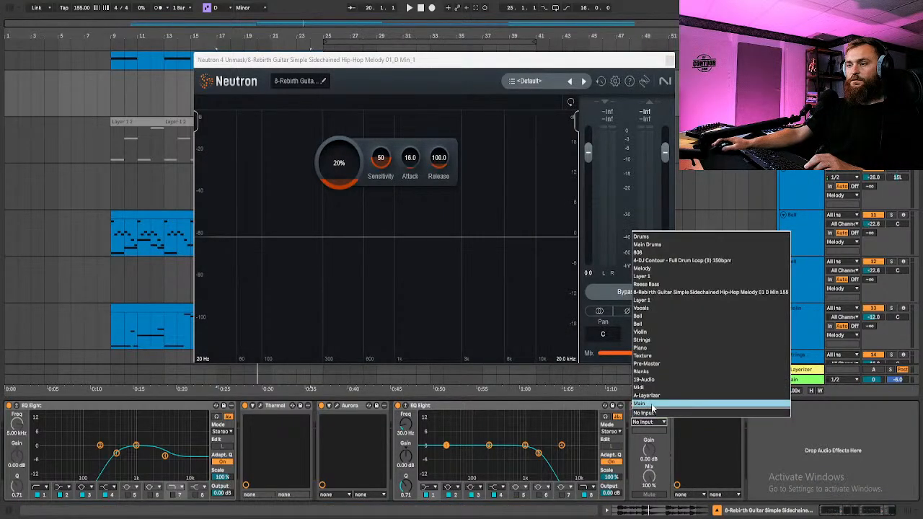
click(651, 331)
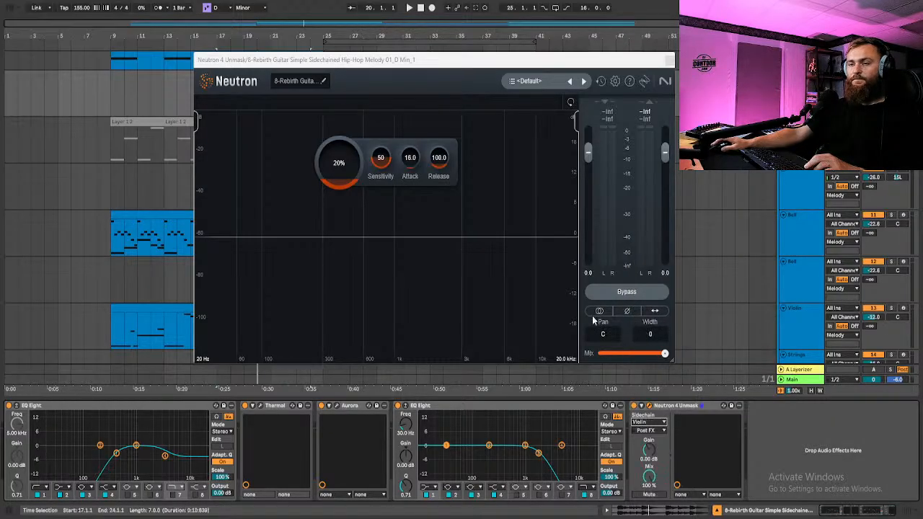
key(space)
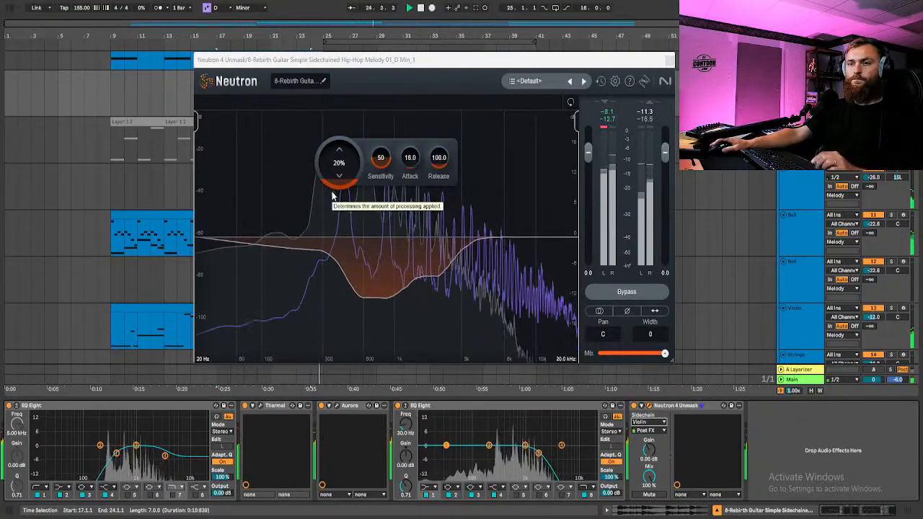
key(space)
drag(340, 164, 341, 178)
key(space)
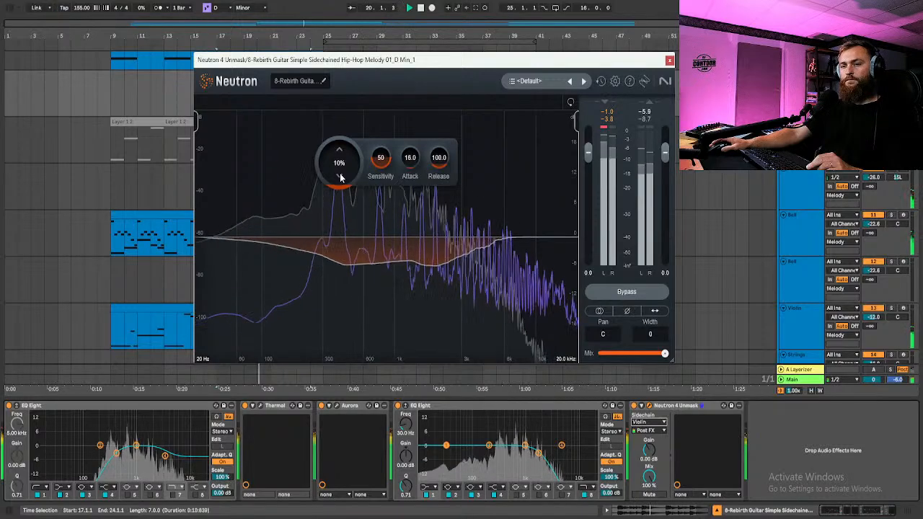
Replay from bar 17, try raising Unmask's lower frequency limit to 212 Hz, and restore it to 20 Hz
key(space)
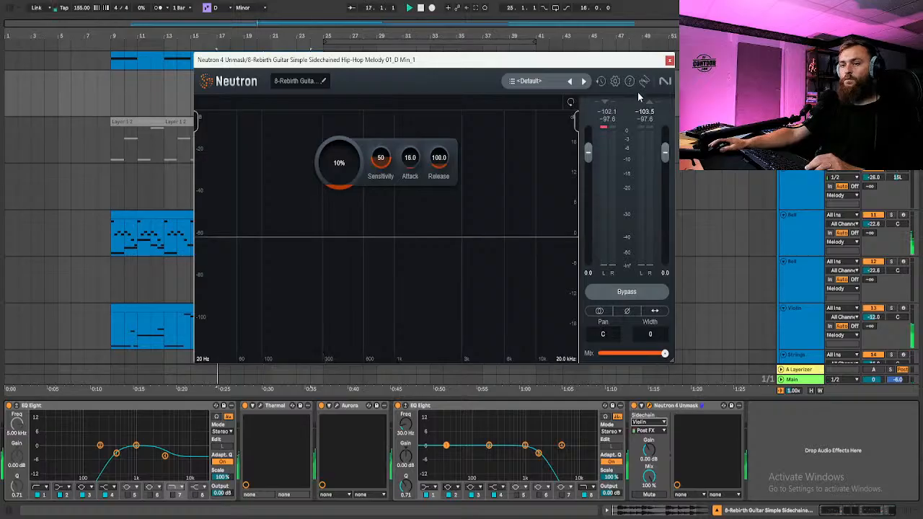
key(space)
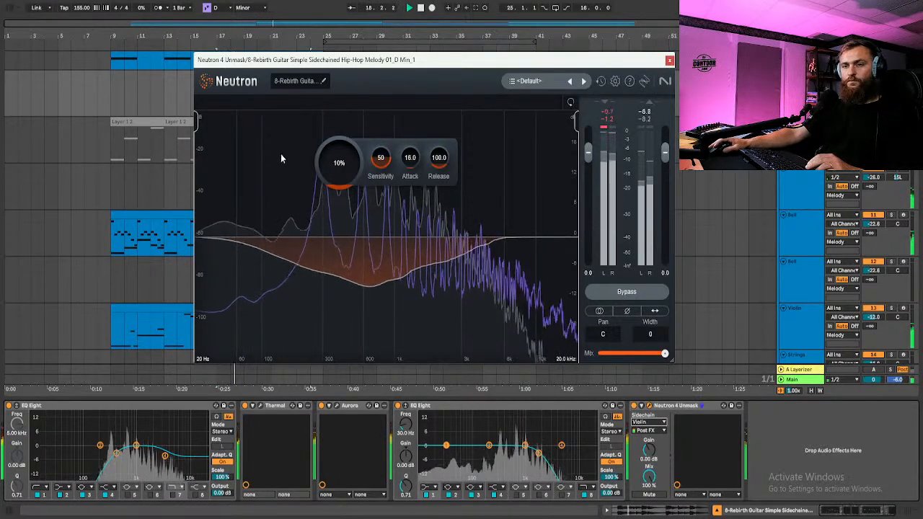
drag(197, 126, 303, 133)
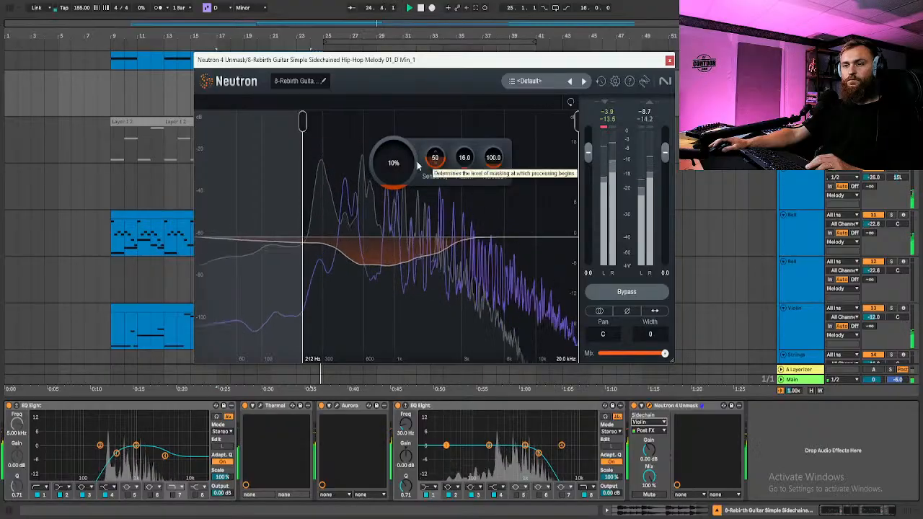
drag(303, 132, 196, 122)
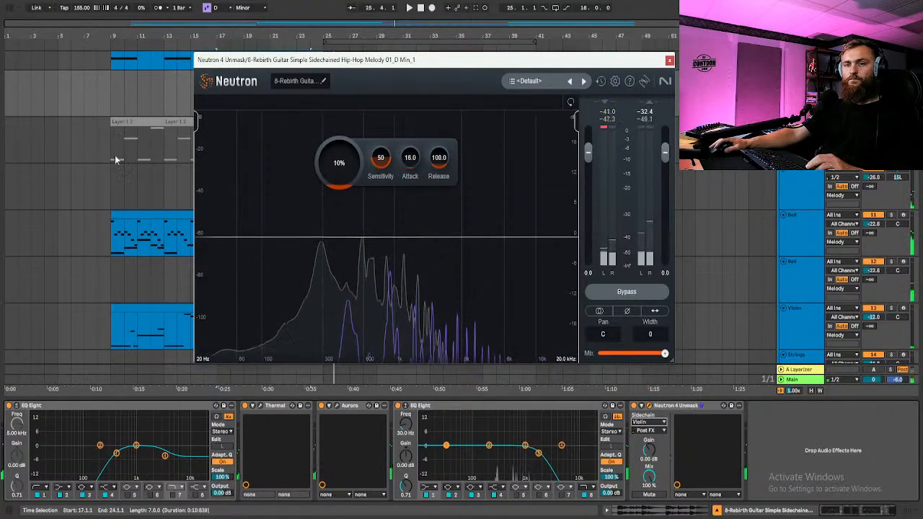
Play from bar 9, set Unmask's sensitivity to 30 and amount to 16%, and raise the guitar track's volume to -18.7 dB
click(132, 216)
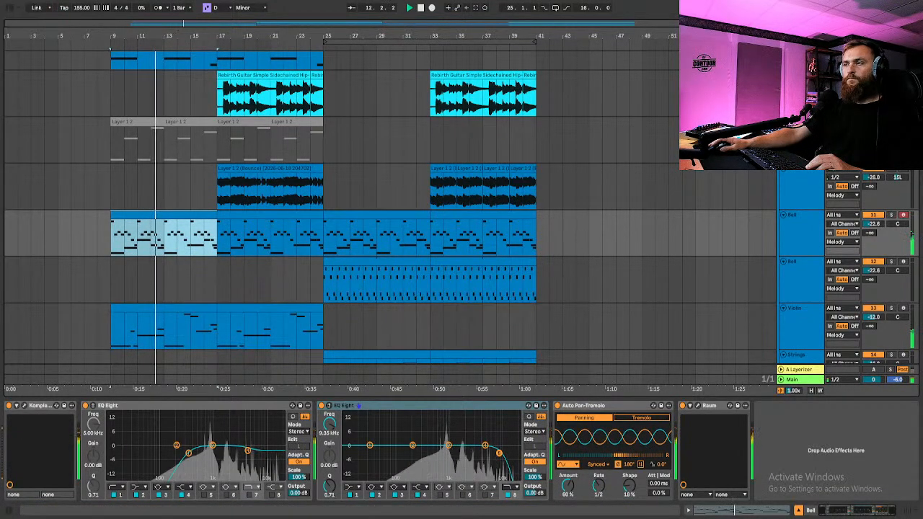
click(800, 75)
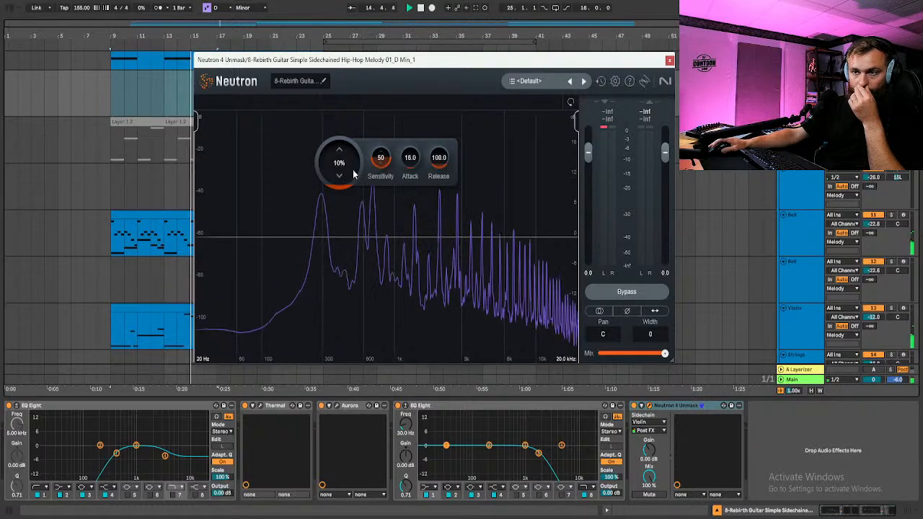
drag(379, 168, 375, 197)
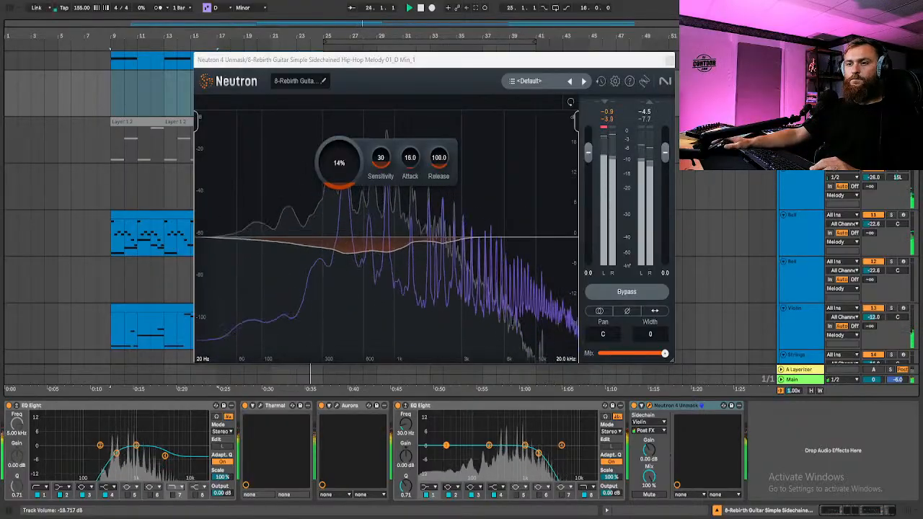
key(space)
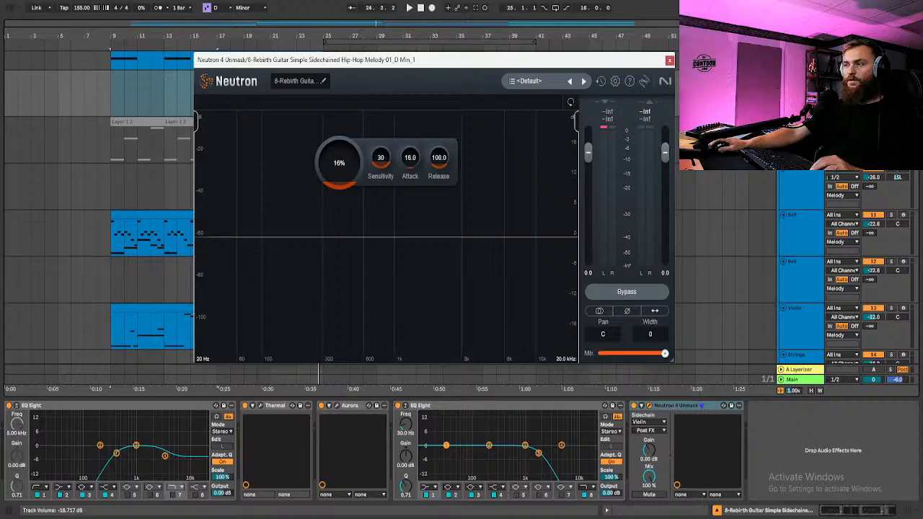
click(669, 61)
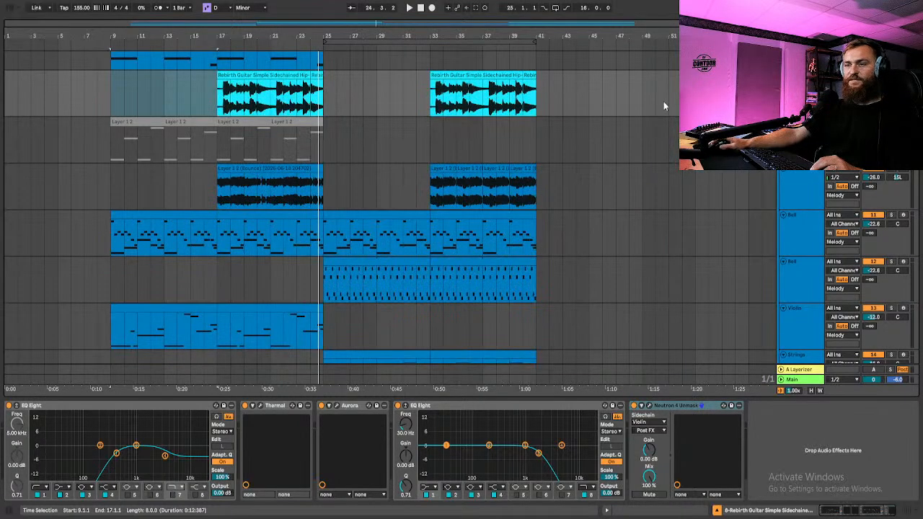
Play the arrangement from bar 9 and widen the panning of the Rebirth Guitar to 25R and the Vocals to 25L
key(space)
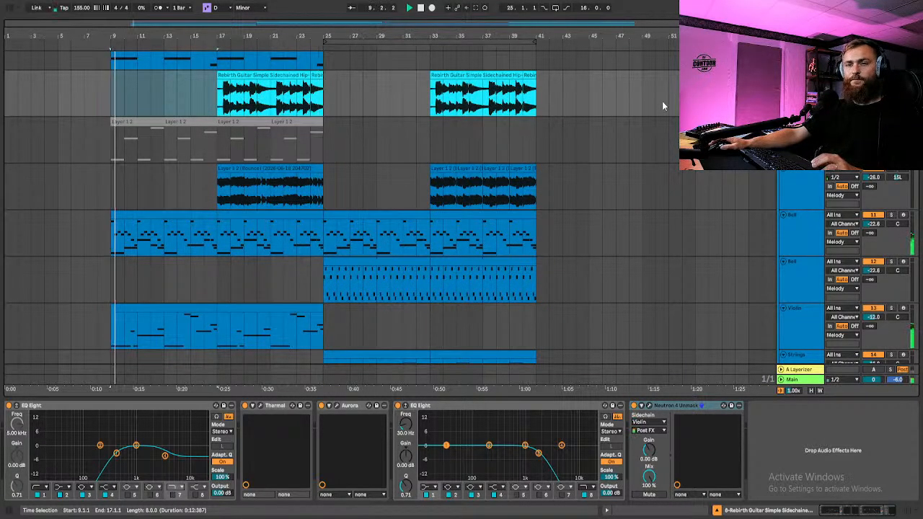
click(225, 72)
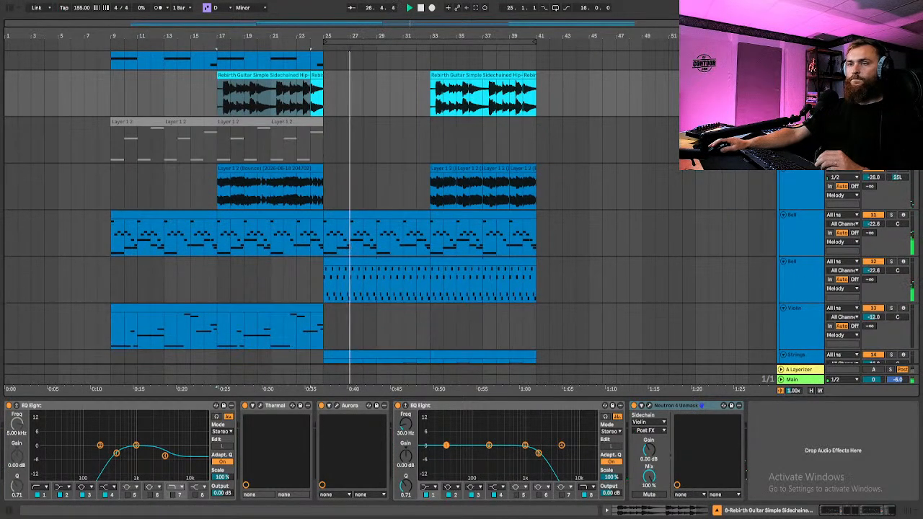
scroll(649, 209, down, 3)
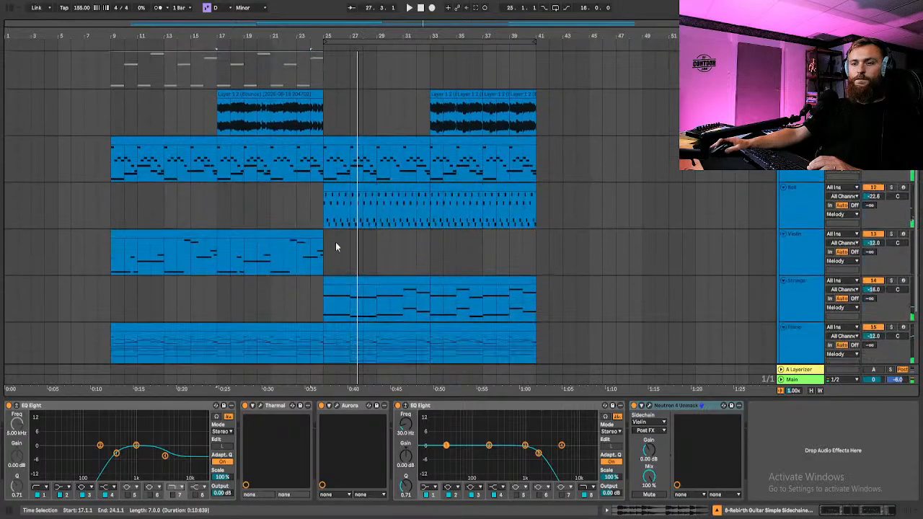
scroll(796, 191, up, 2)
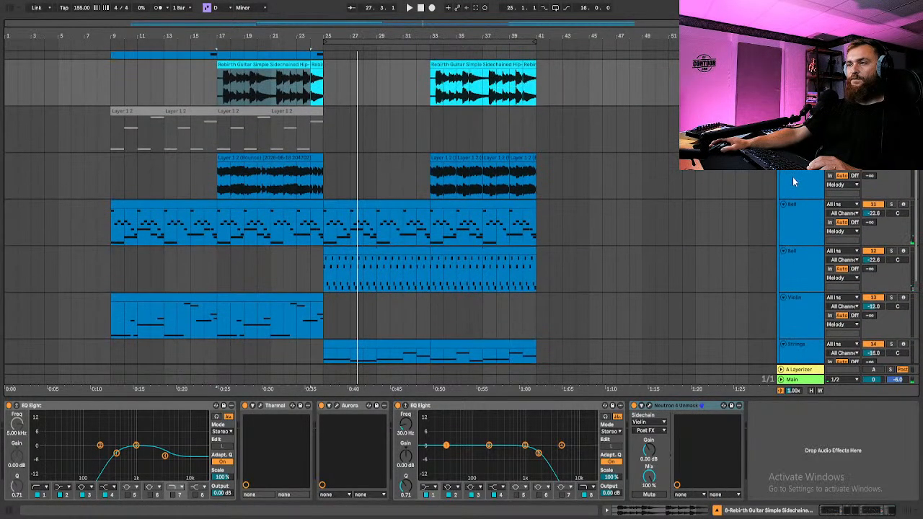
Look through the melody tracks and show the Reese Bass track's device chain with its Neutron 4 Unmask sidechained to Piano
scroll(790, 188, down, 3)
scroll(795, 259, down, 3)
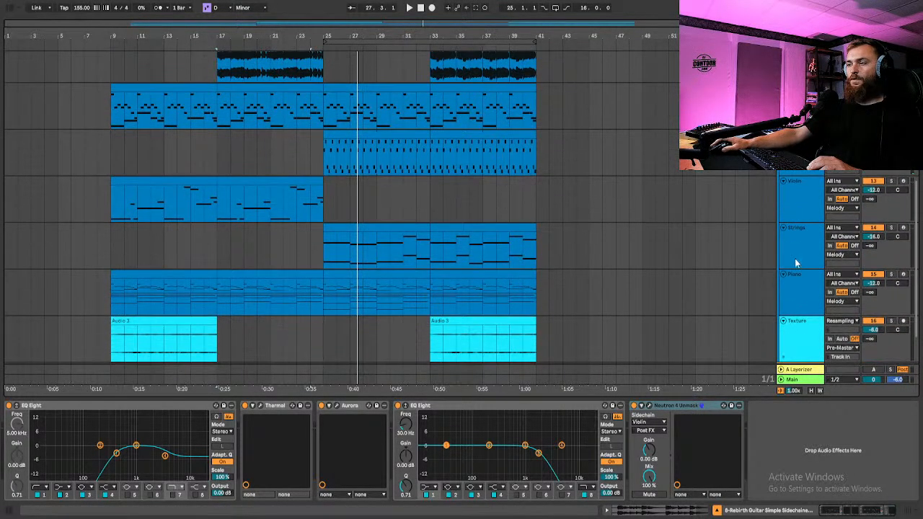
scroll(799, 275, up, 5)
scroll(799, 275, up, 3)
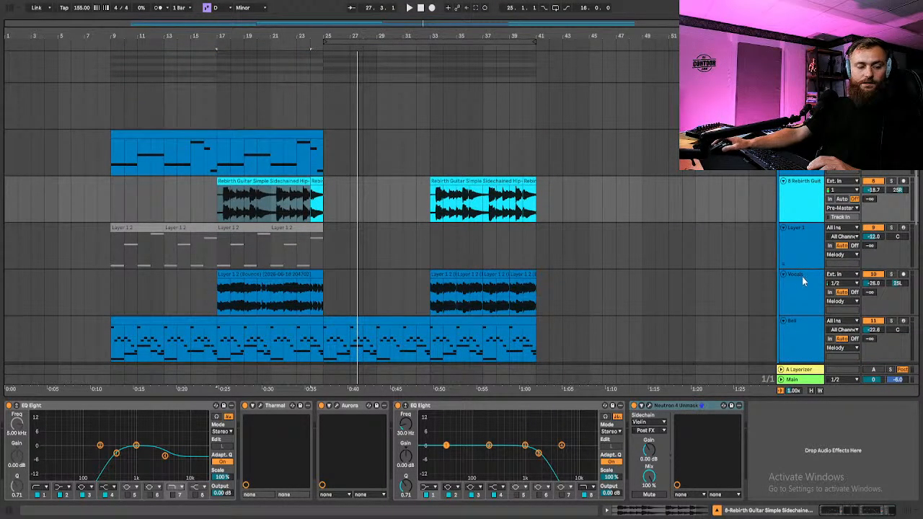
scroll(807, 293, up, 1)
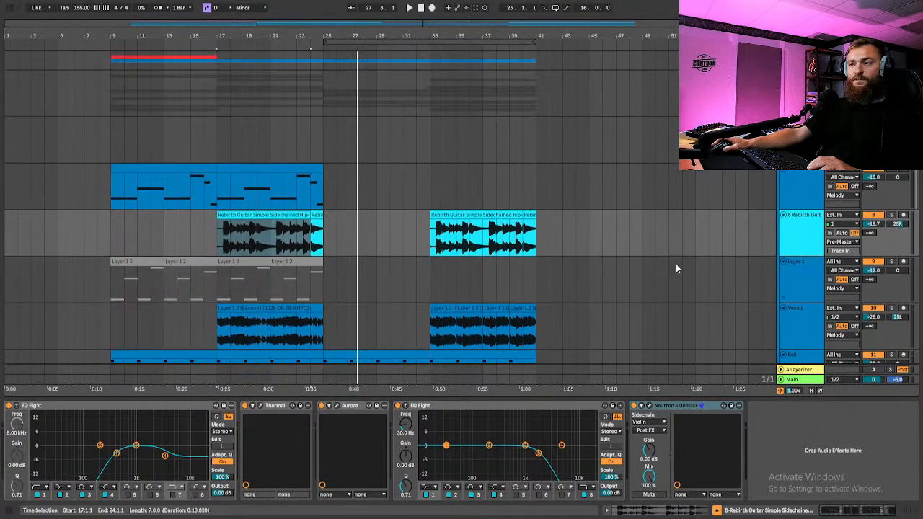
click(809, 173)
click(173, 173)
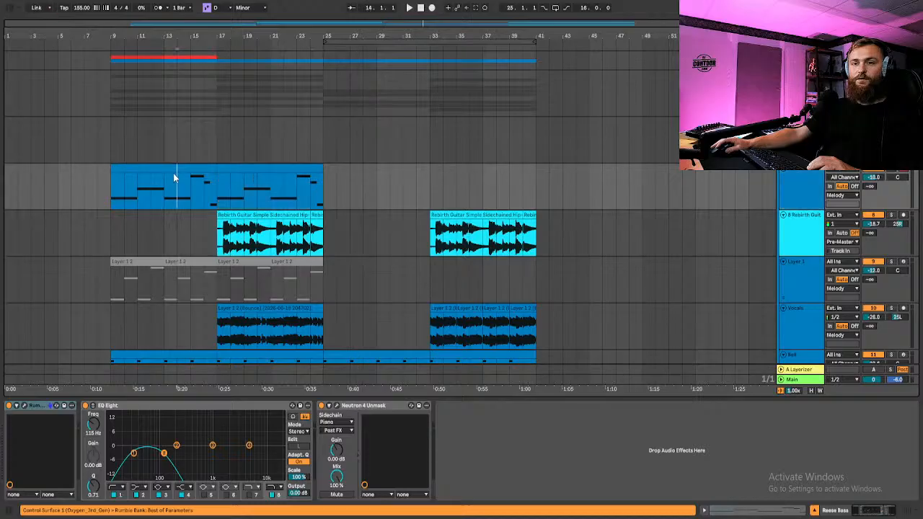
Raise the A1 note at bar 7 of the Reese Bass clip starting at bar 9 to B♭1, checking it in playback
key(space)
double_click(194, 173)
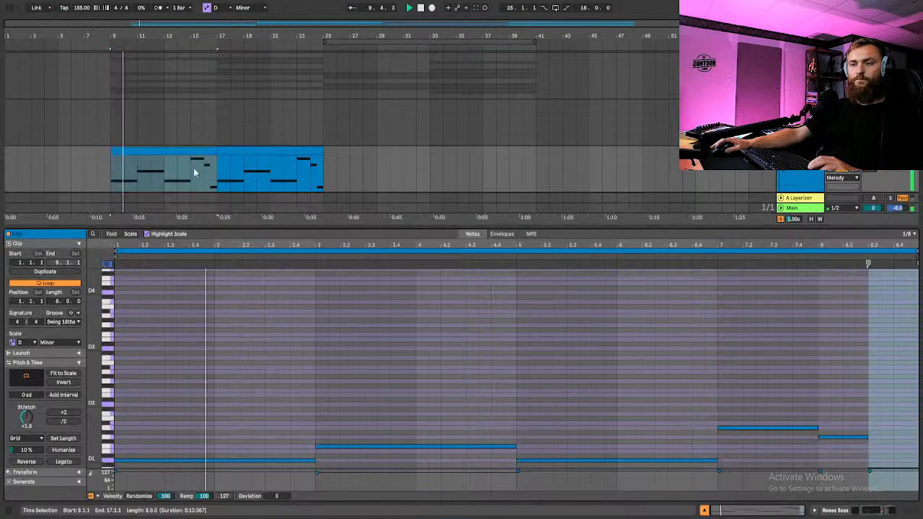
scroll(361, 358, down, 2)
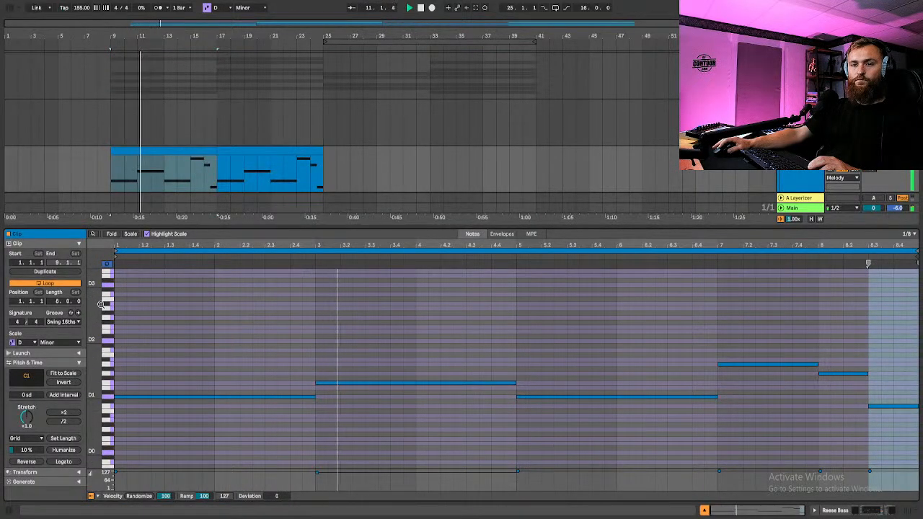
scroll(109, 303, down, 2)
scroll(99, 301, down, 3)
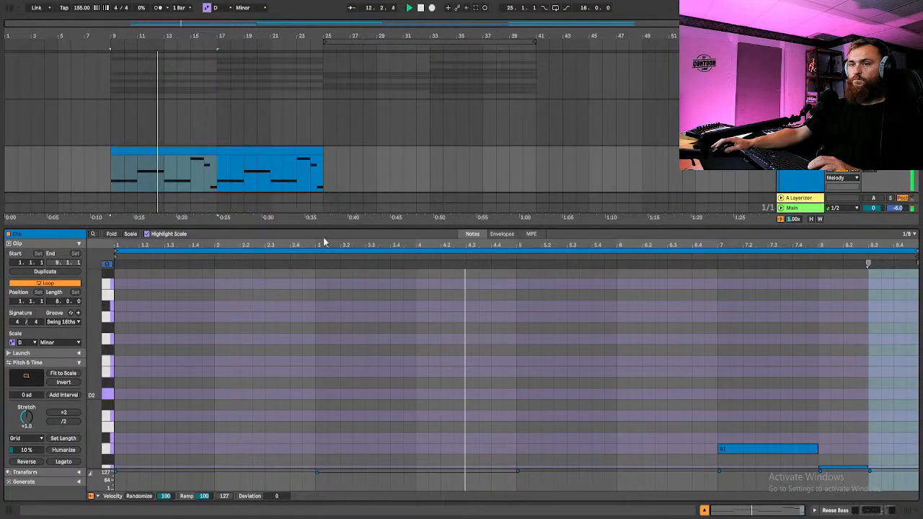
drag(360, 226, 381, 175)
scroll(313, 354, down, 3)
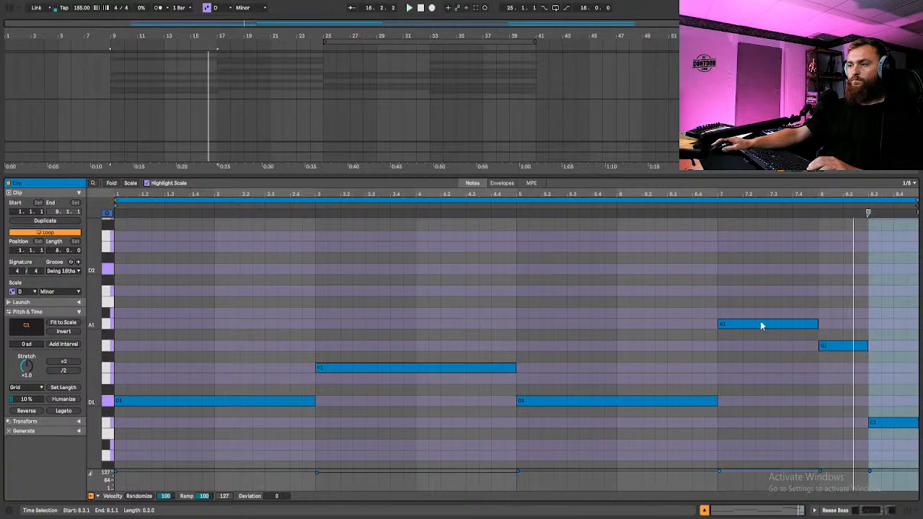
click(766, 324)
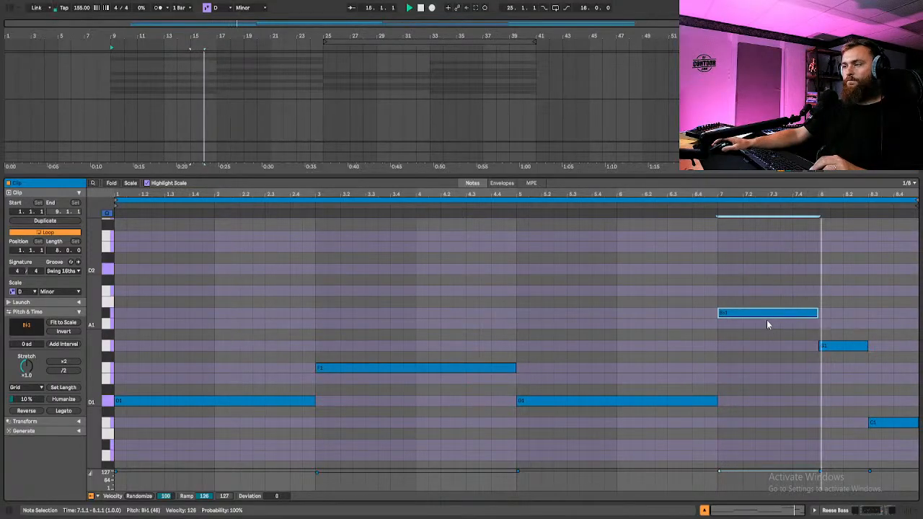
key(space)
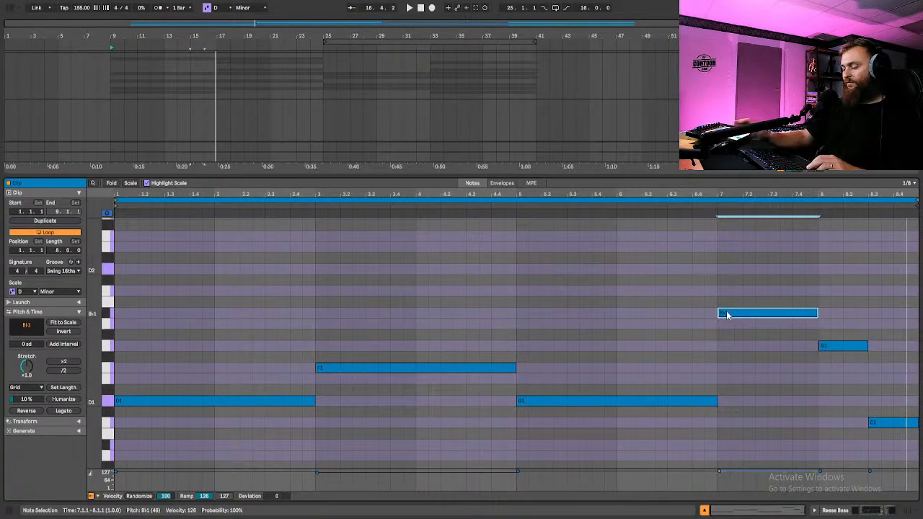
key(Down)
key(Up)
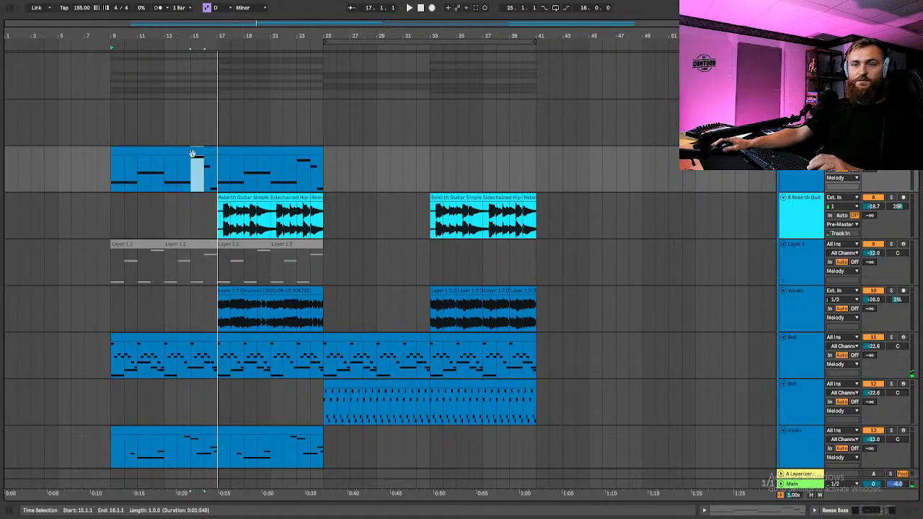
Duplicate the edited Reese Bass clip from bar 9 over the clip at bar 17 and play the copy
click(175, 155)
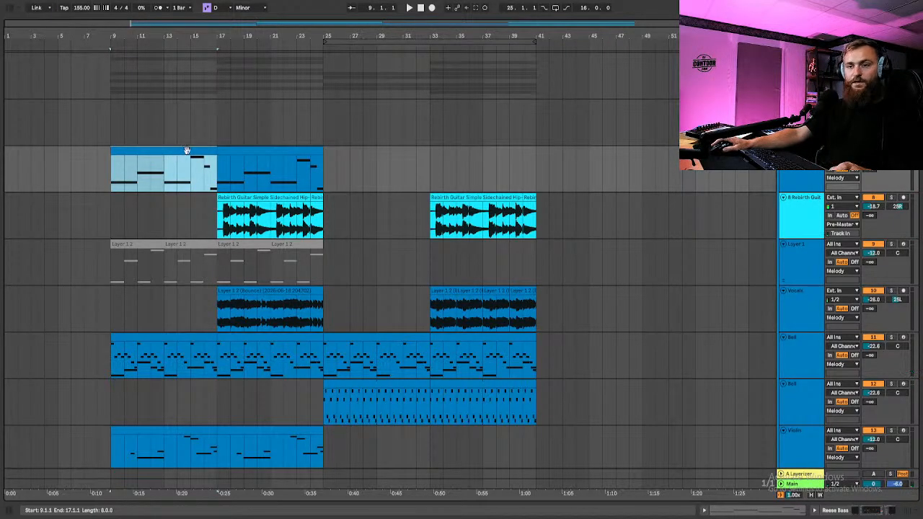
key(Right)
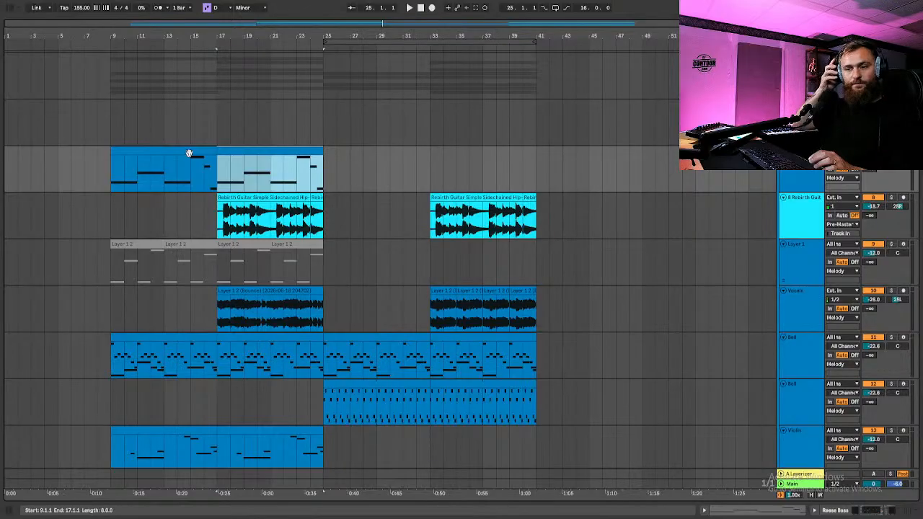
key(space)
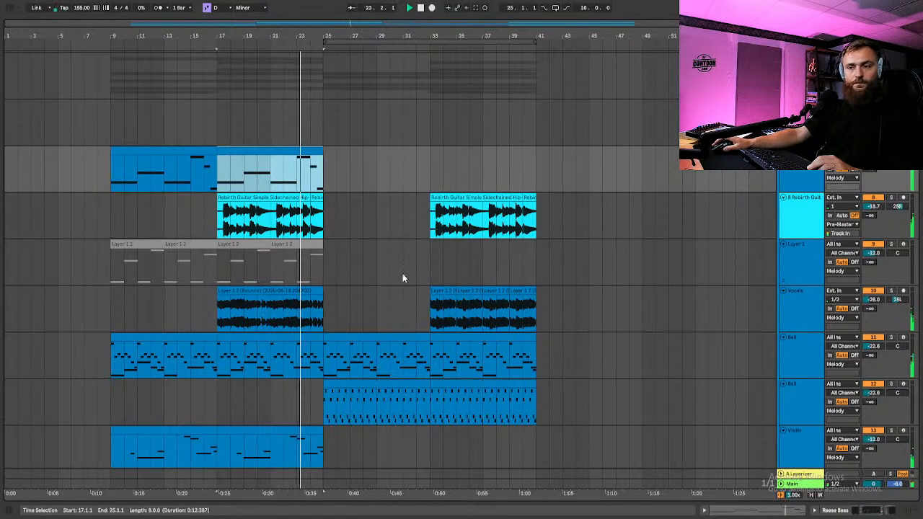
click(184, 153)
key(space)
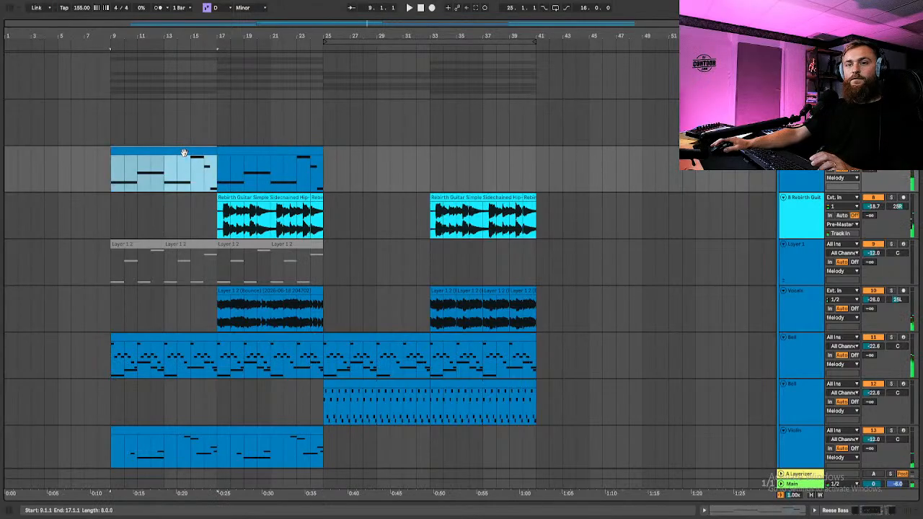
Try all notes of the first Reese Bass clip one octave higher in playback and transpose them back down
double_click(209, 153)
click(585, 282)
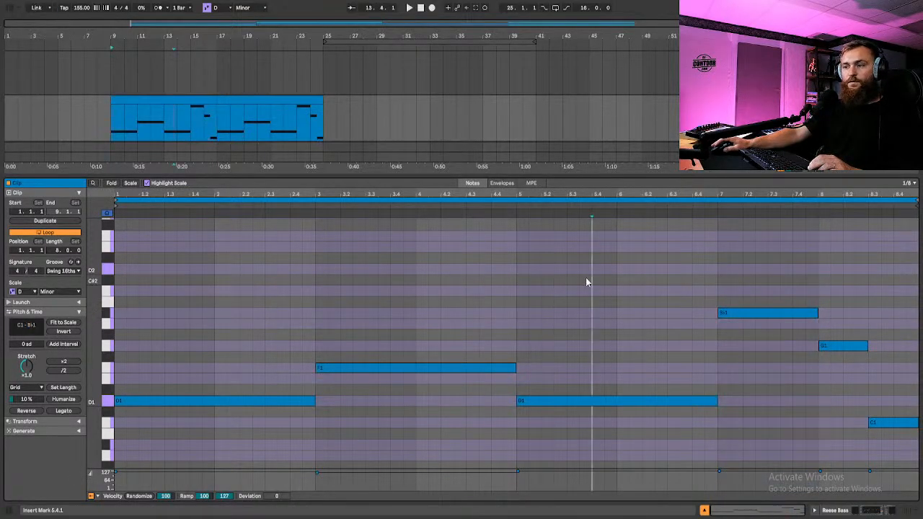
drag(123, 446, 915, 285)
key(shift+Up)
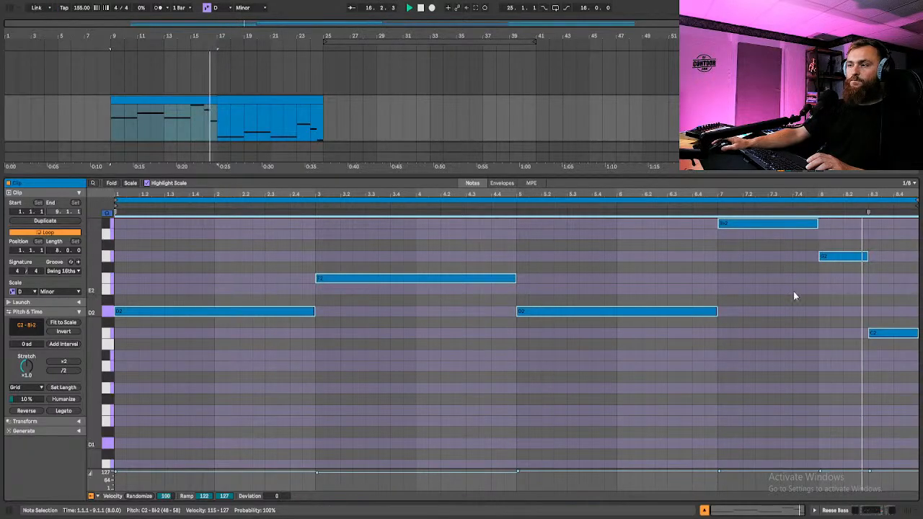
drag(136, 346, 884, 214)
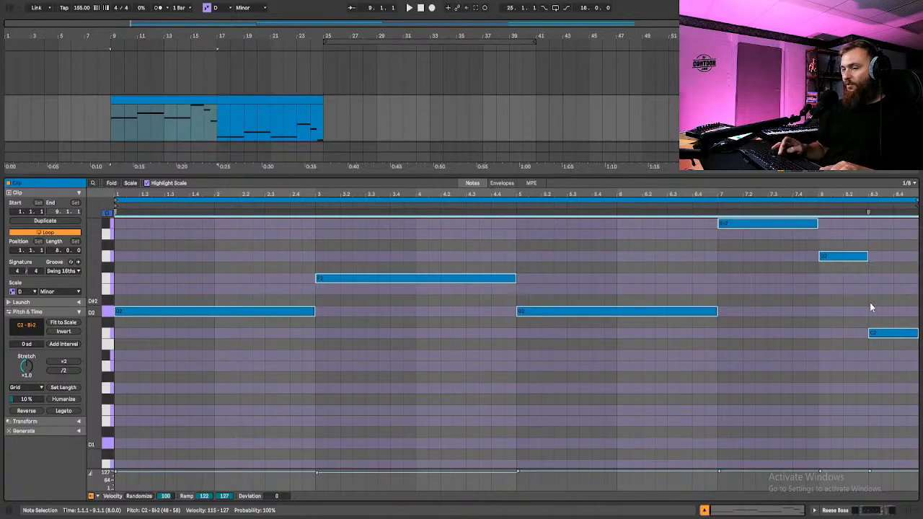
key(shift+Down)
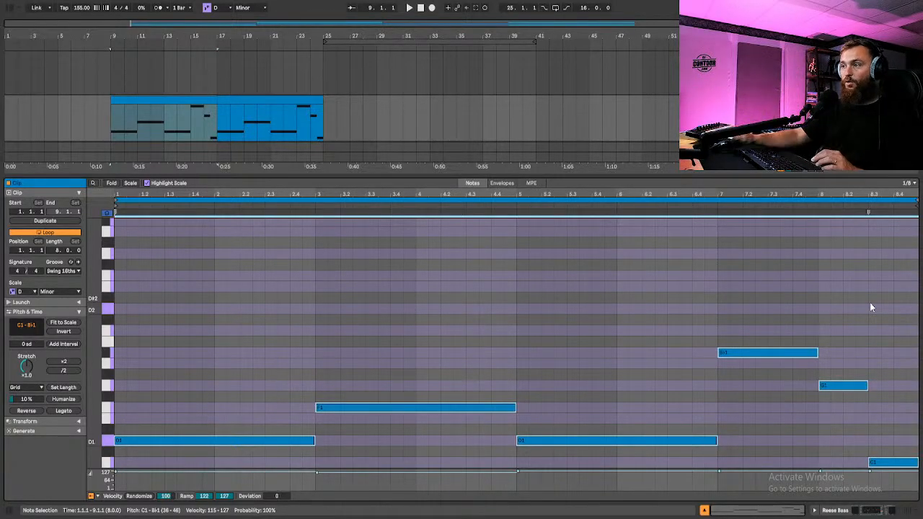
Play the arrangement through to bar 41 while looking over the melody tracks down to Texture
click(755, 356)
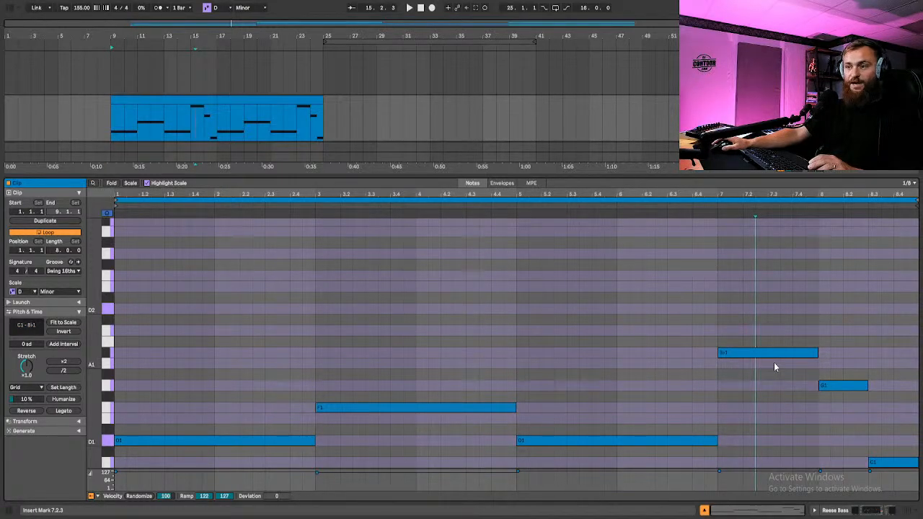
key(space)
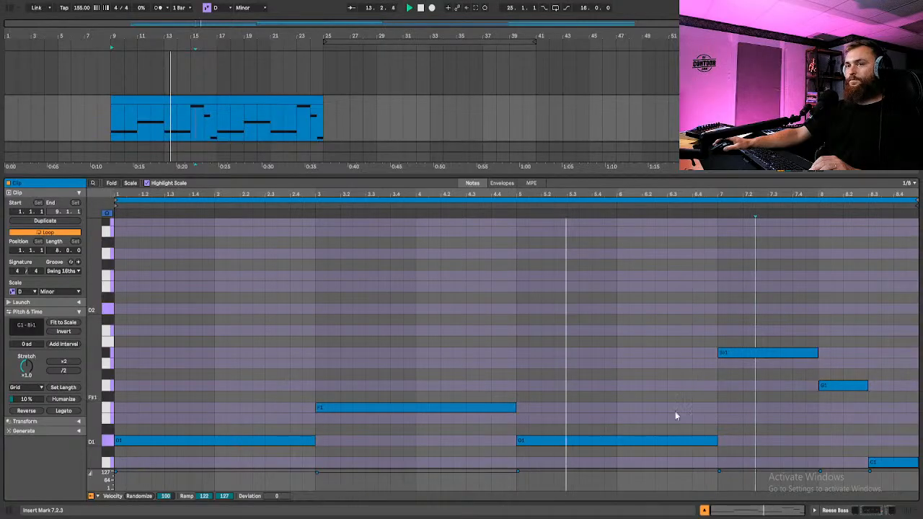
click(705, 510)
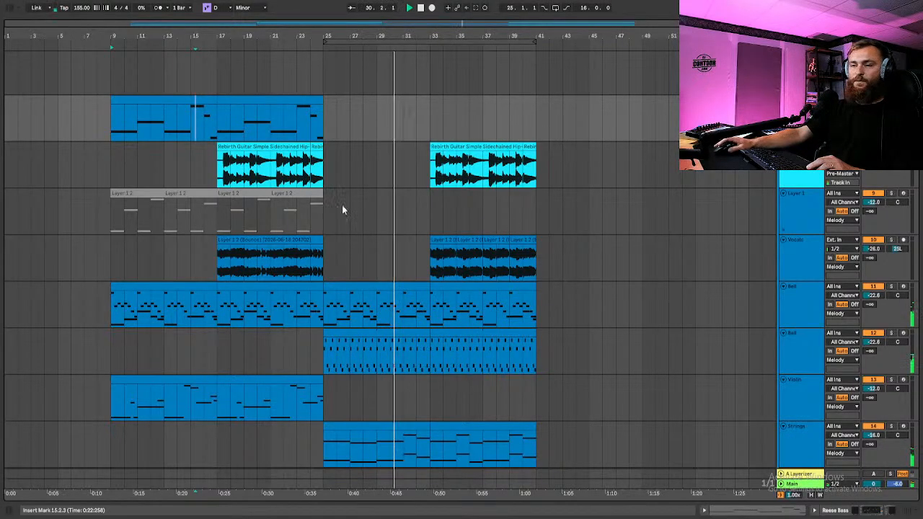
scroll(642, 292, down, 4)
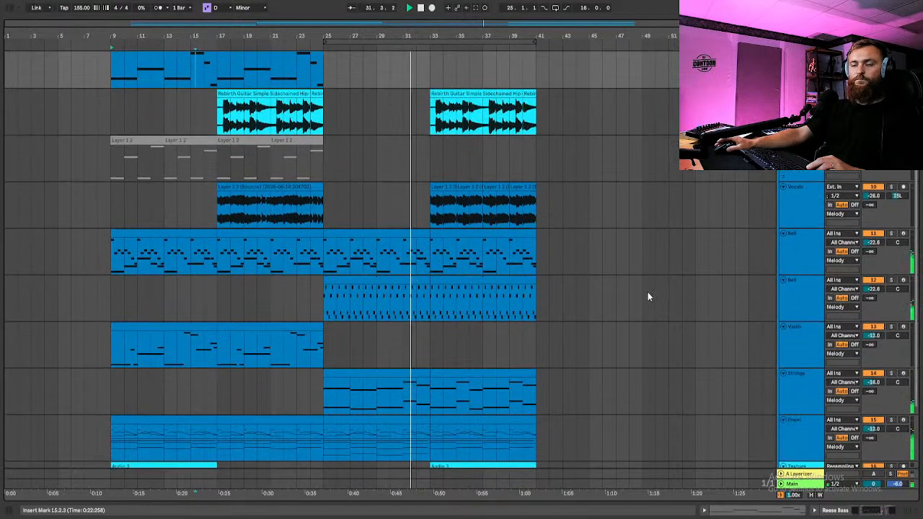
scroll(628, 293, down, 2)
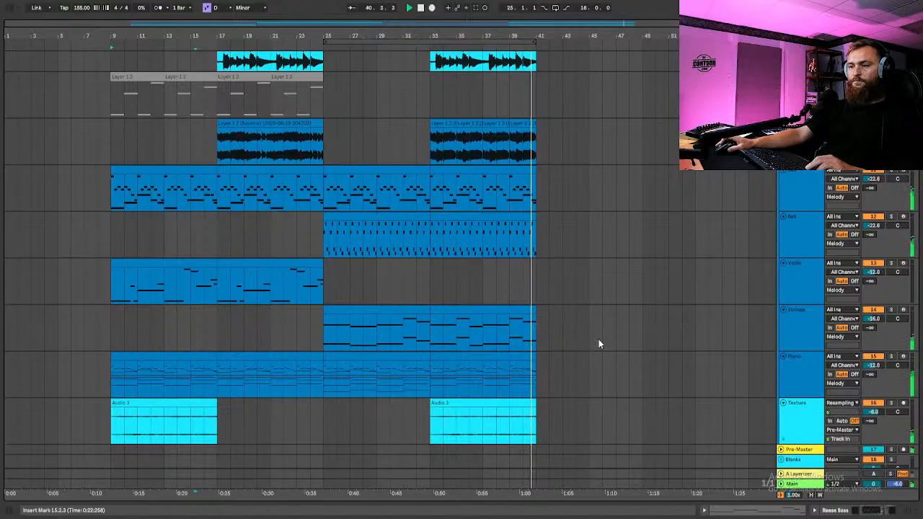
scroll(682, 324, down, 2)
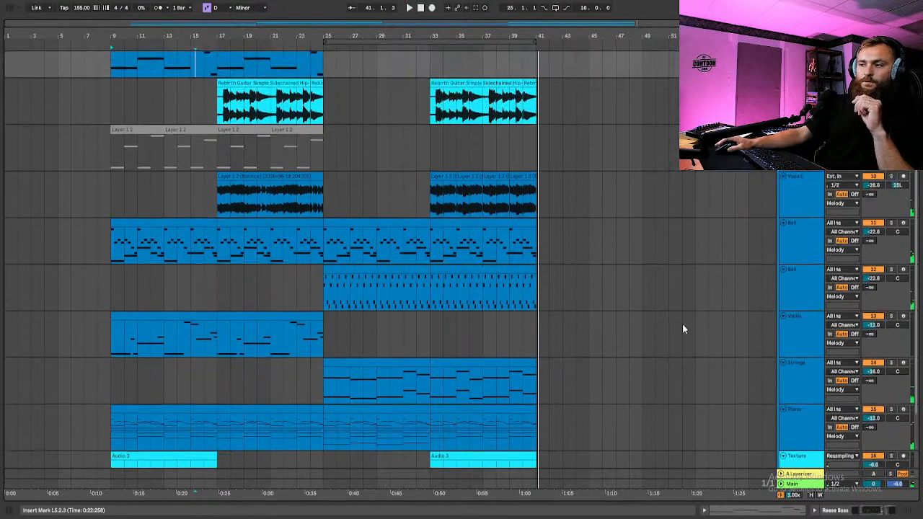
Open Co-Producer on the Main track and capture 4 bars of the arrangement's audio starting at bar 17
click(807, 487)
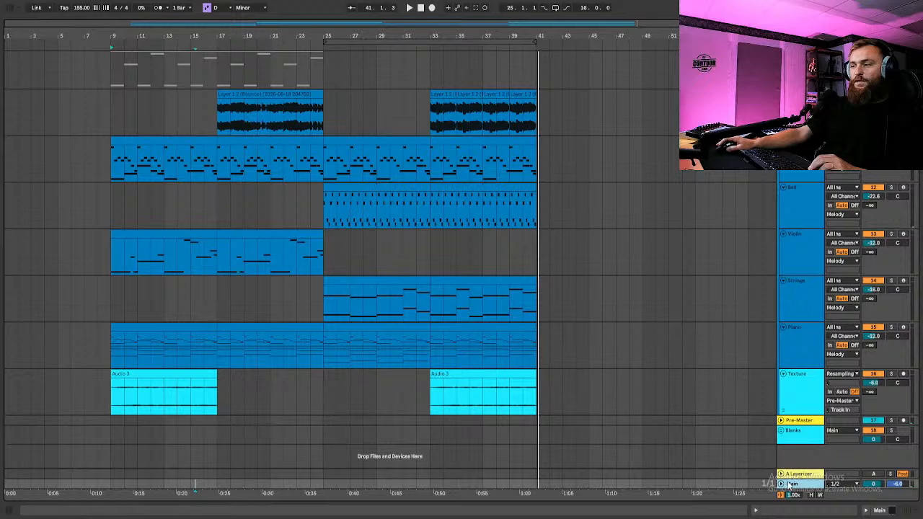
double_click(792, 484)
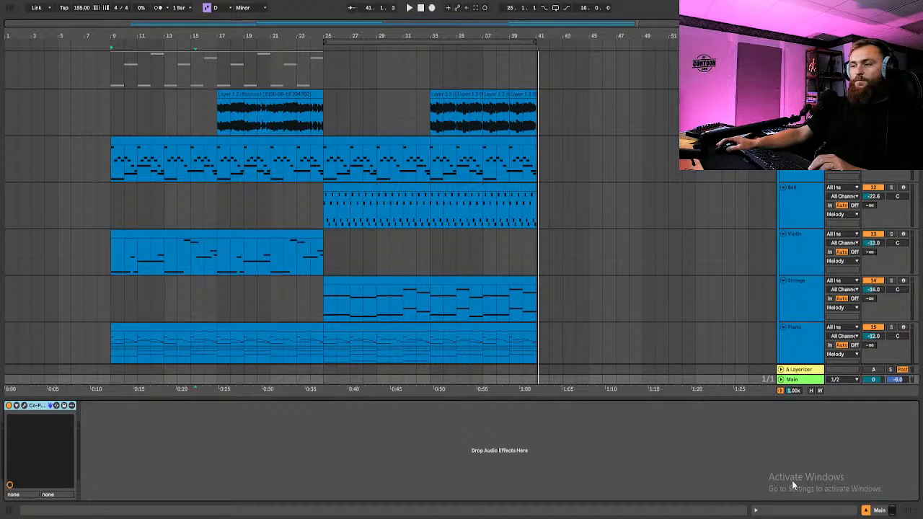
click(24, 406)
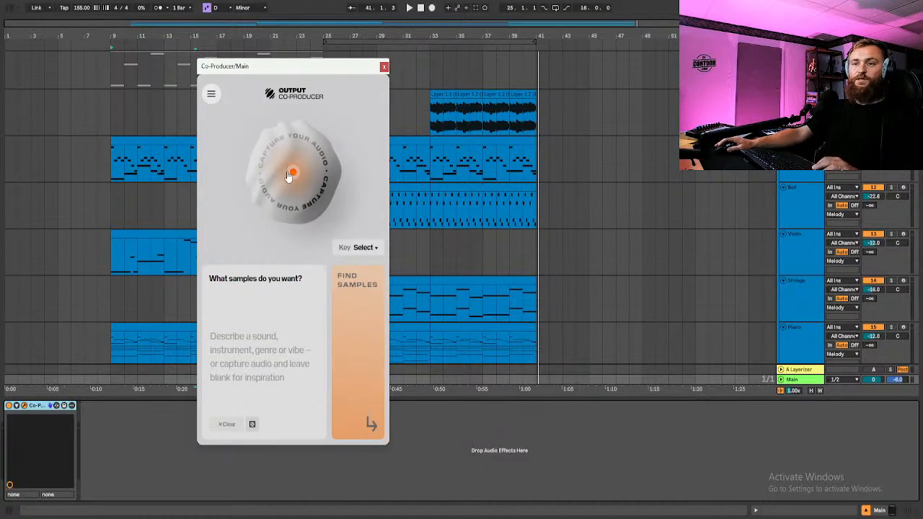
click(290, 174)
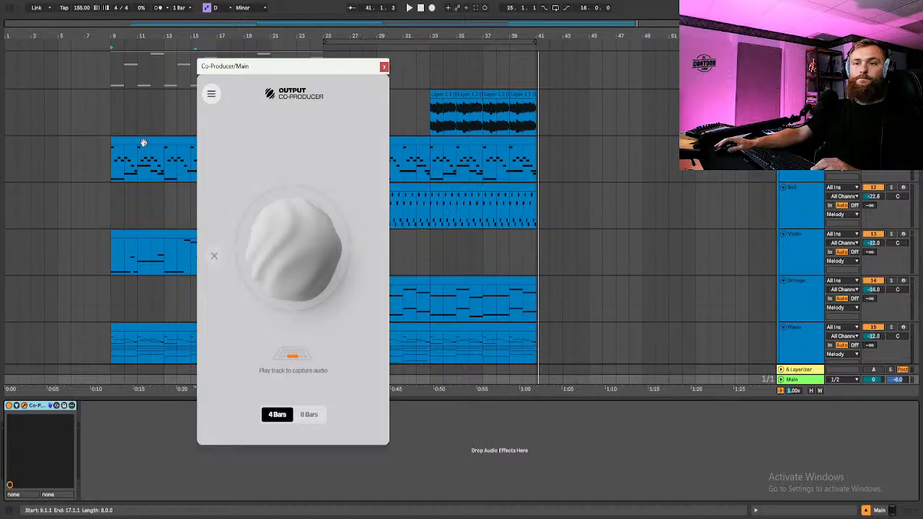
drag(312, 71, 619, 65)
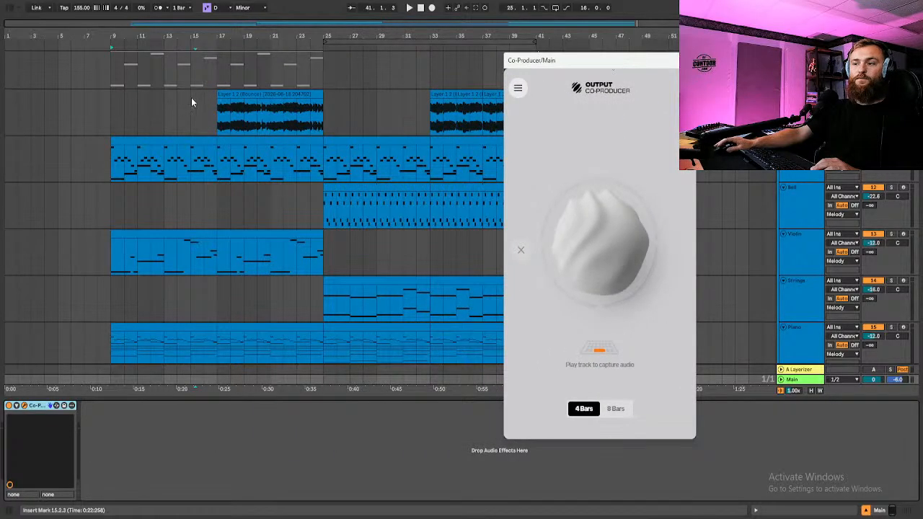
click(225, 93)
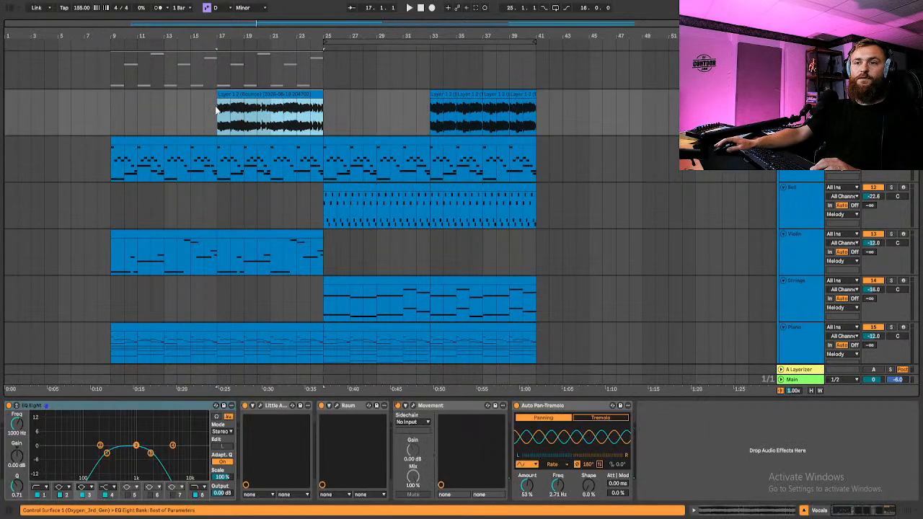
click(790, 380)
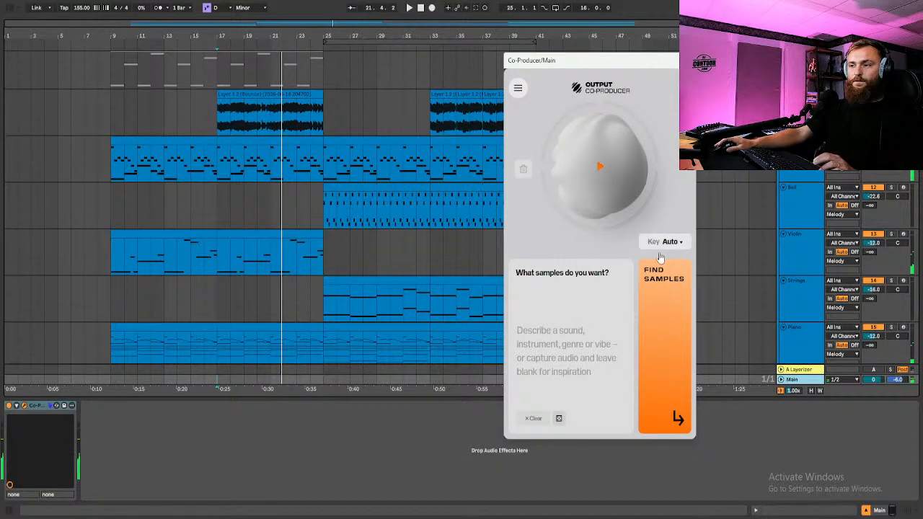
Find samples based on the captured audio and preview Hacked Synth Dramatic Lead 01 along with the arrangement
click(672, 305)
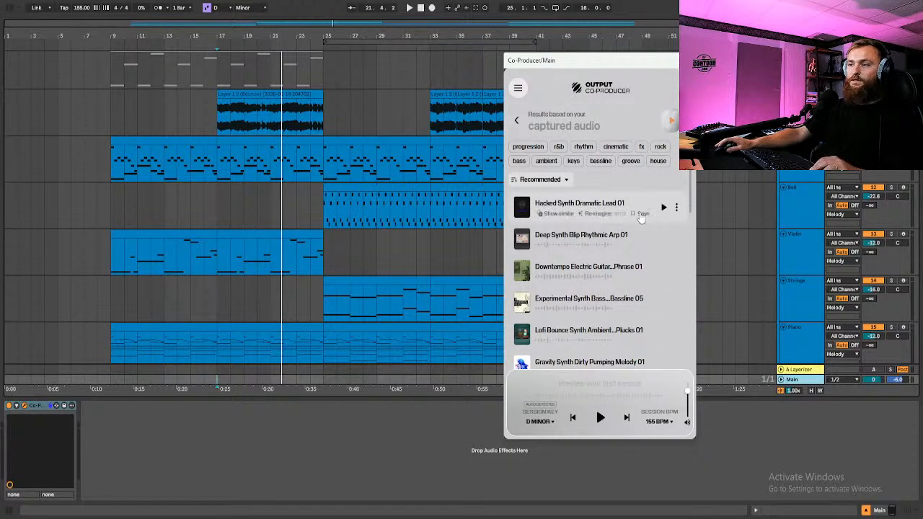
click(662, 208)
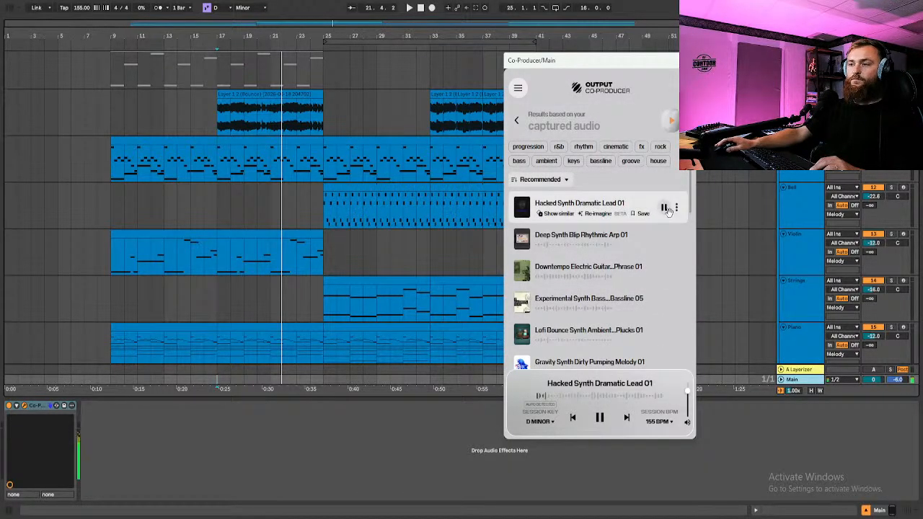
key(space)
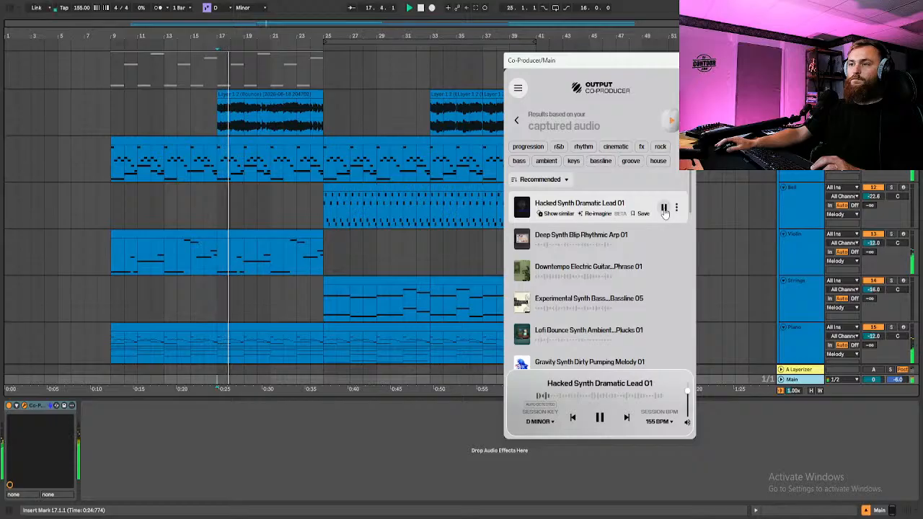
click(664, 208)
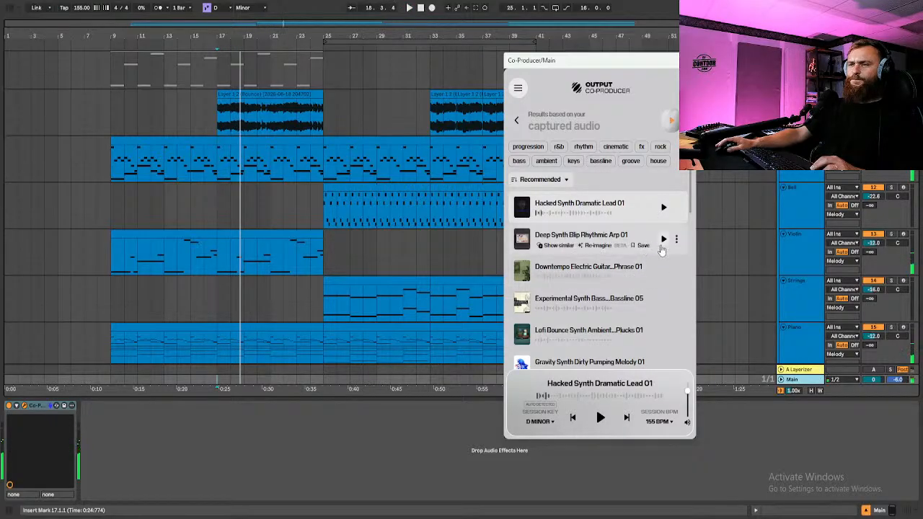
Preview Deep Synth Blip Rhythmic Arp 01 and play the arrangement from bar 17 with it
click(663, 241)
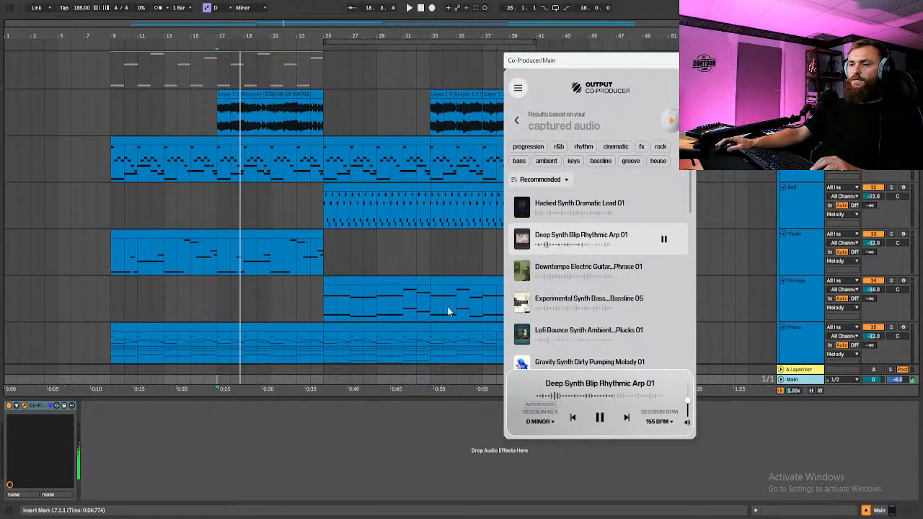
click(226, 94)
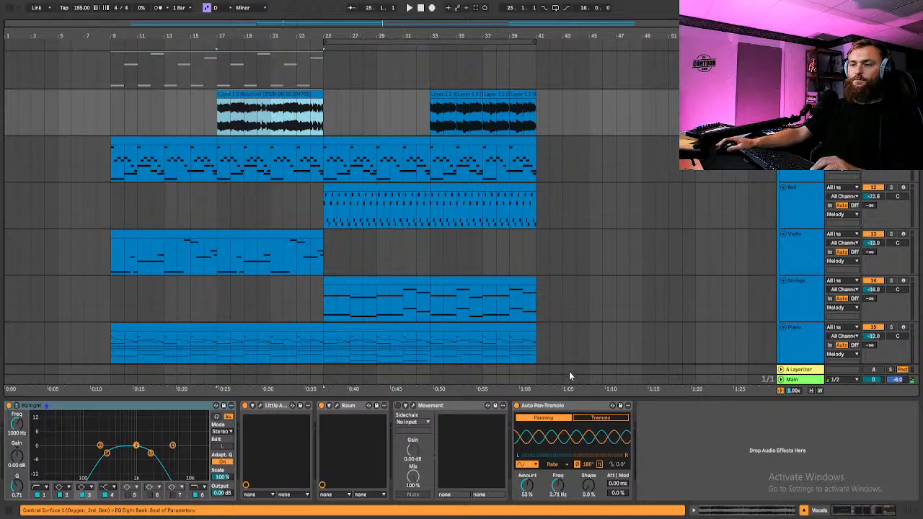
key(space)
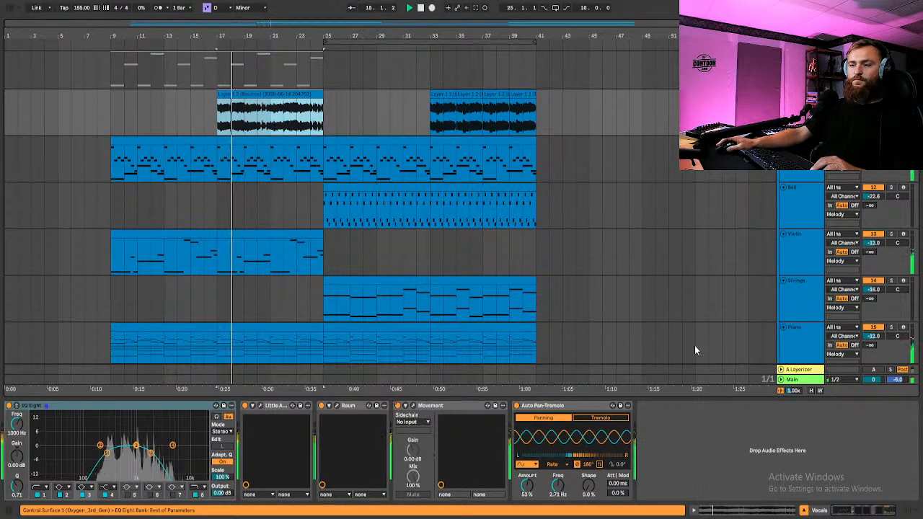
click(792, 380)
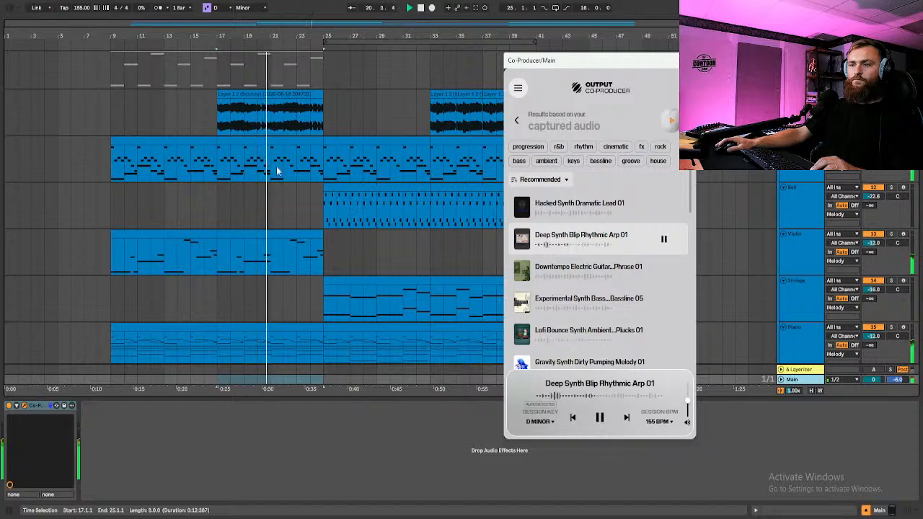
Audition Lofi Bounce Synth Ambient Panning Plucks 01 on its own and against the arrangement
key(space)
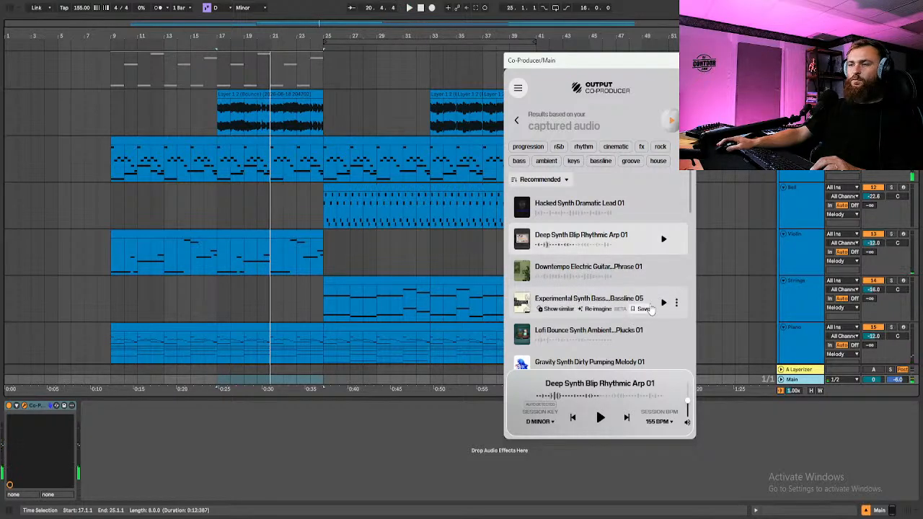
click(662, 304)
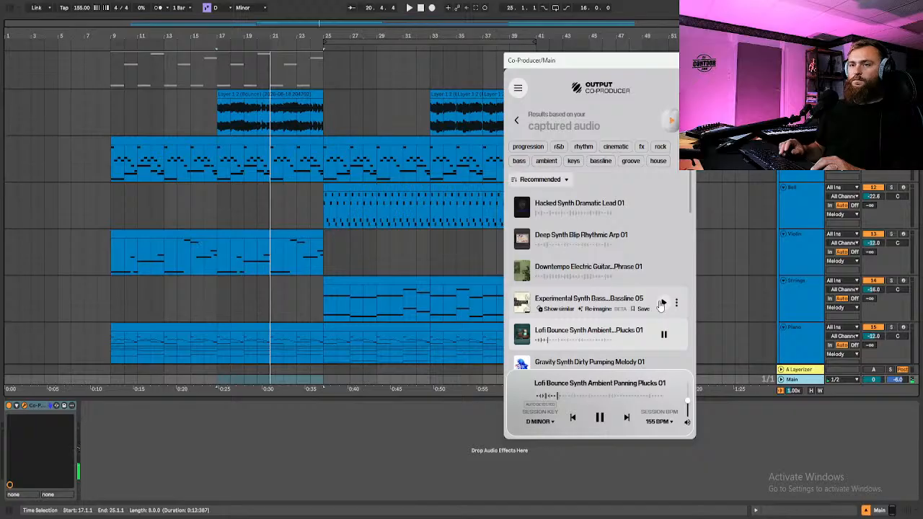
key(space)
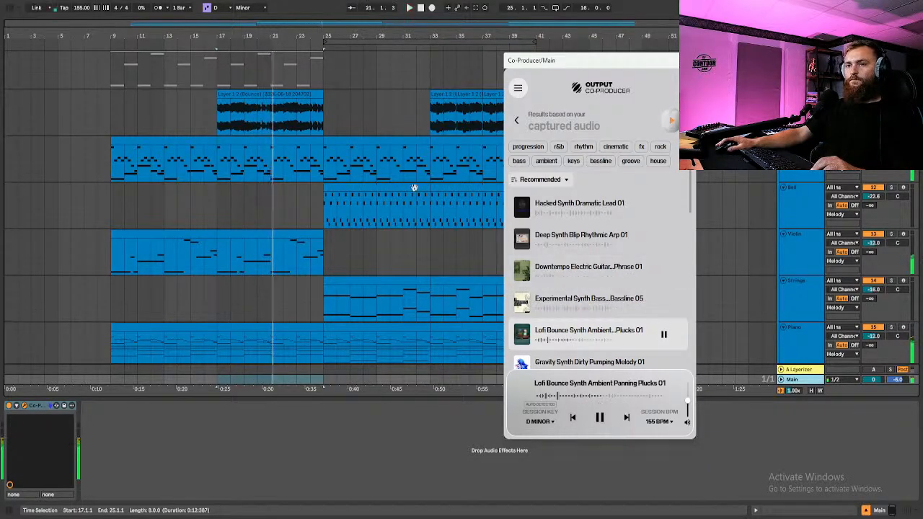
Play the arrangement from bar 25 and bring back the Co-Producer results on the Main track
click(322, 103)
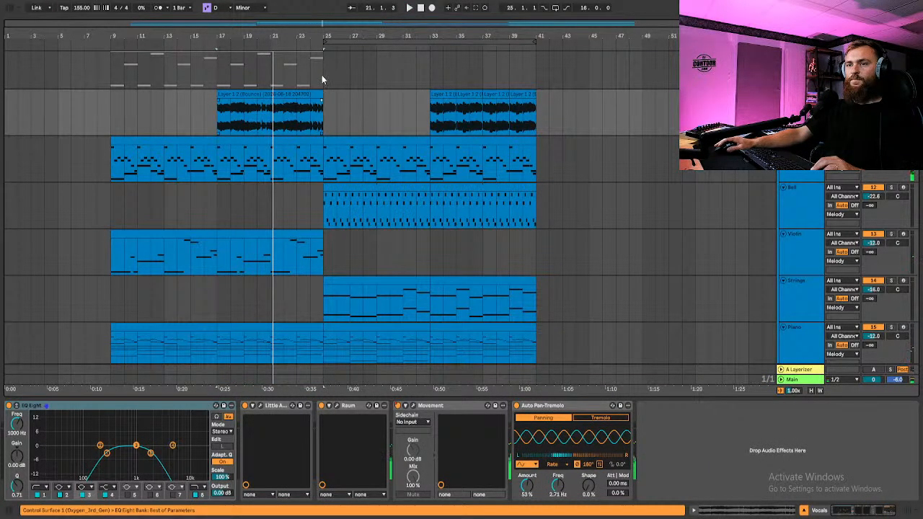
click(322, 73)
key(space)
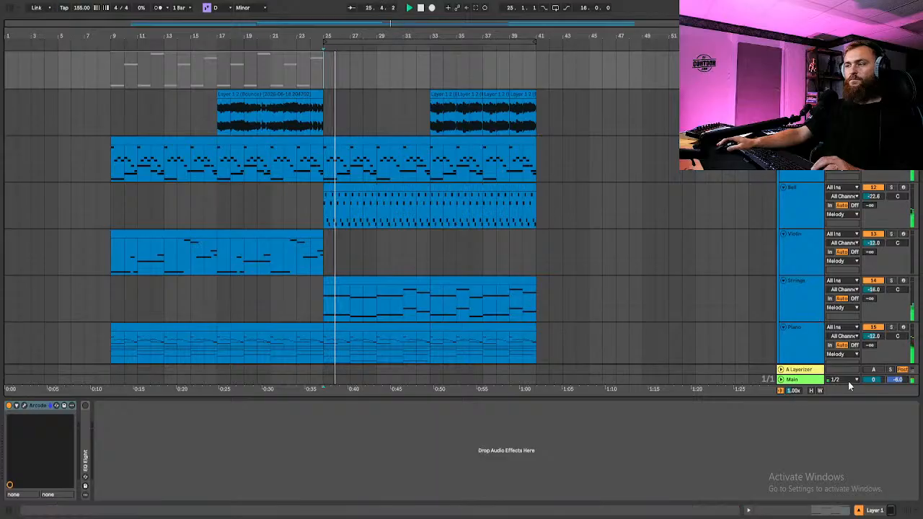
click(858, 512)
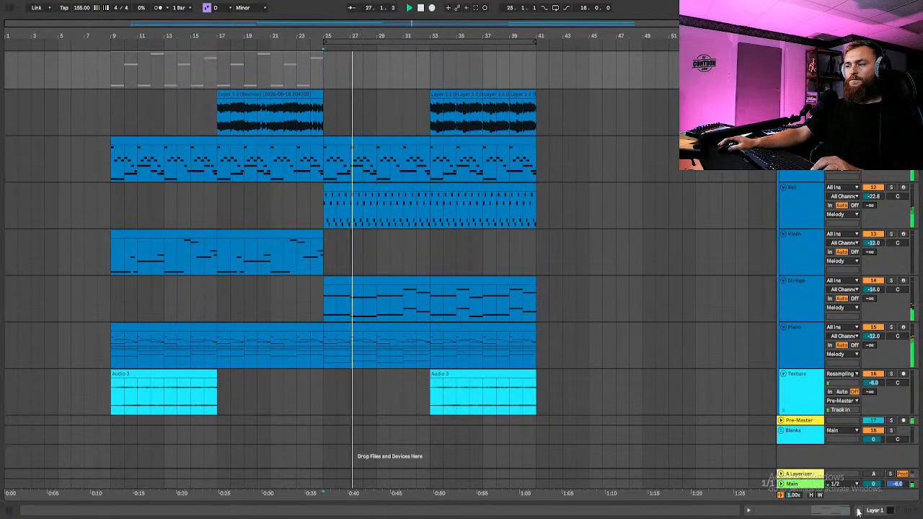
click(858, 511)
click(794, 379)
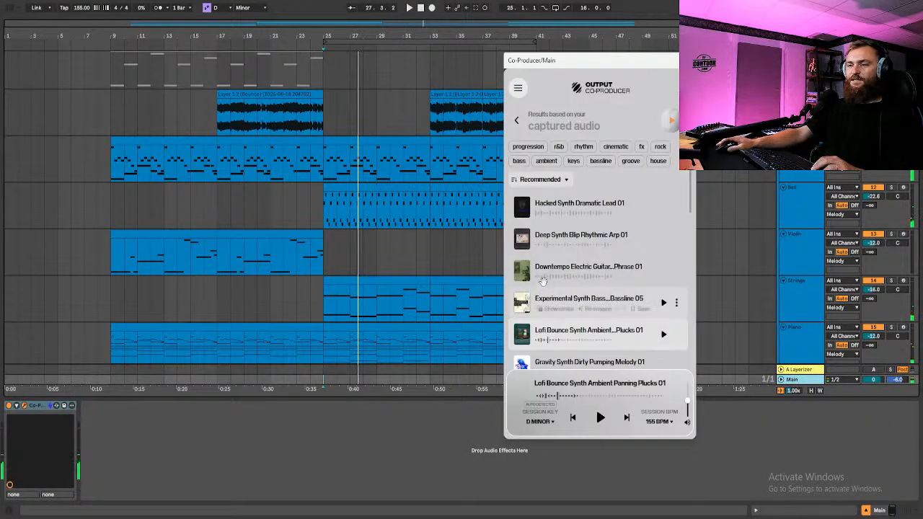
Audition the results from Gravity Synth Dirty Pumping Melody 01 through Laidback FX Crazy Bleeps 01, playing the last one against the arrangement
click(663, 314)
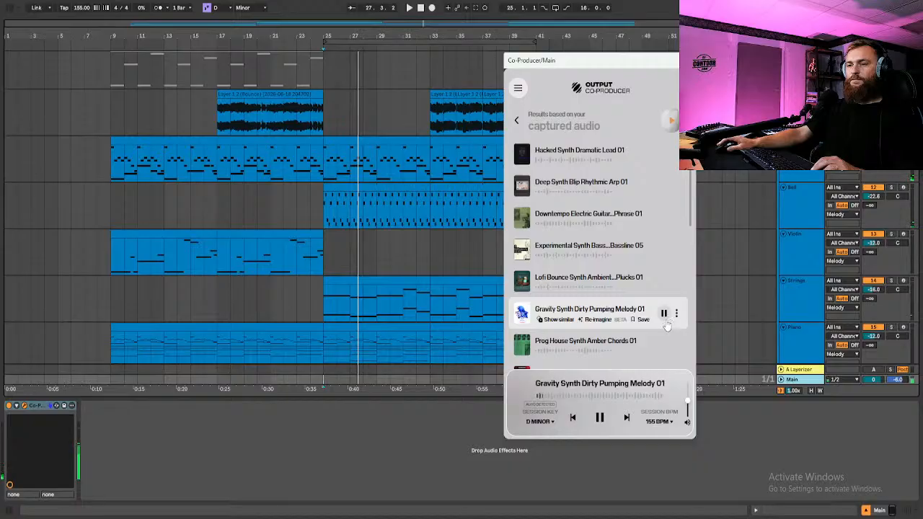
click(663, 346)
scroll(667, 350, down, 2)
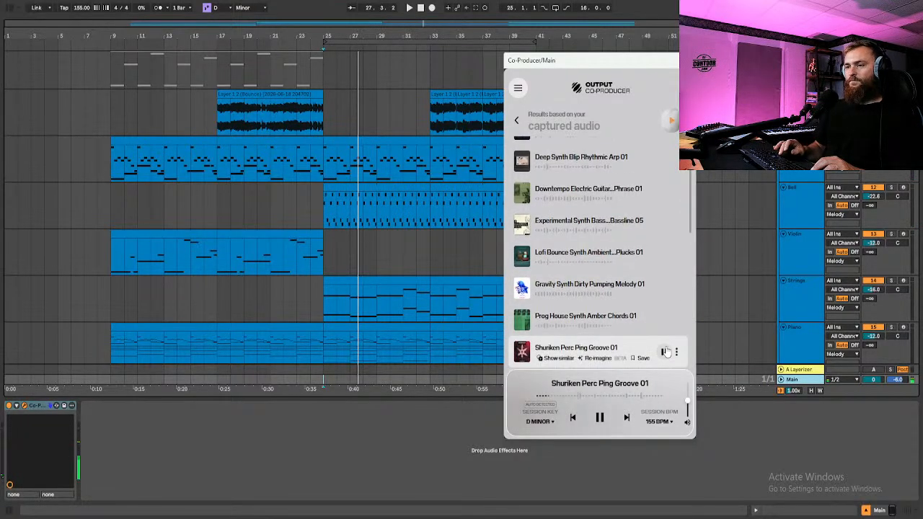
click(664, 351)
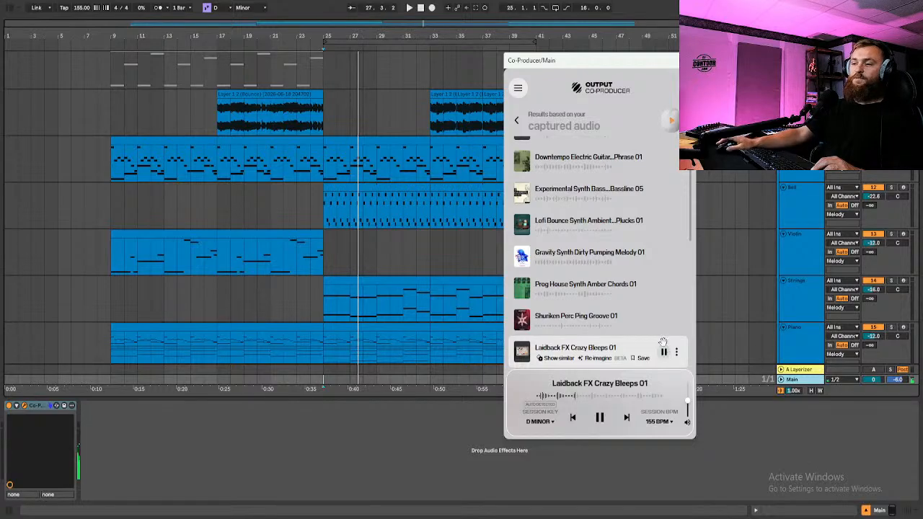
key(space)
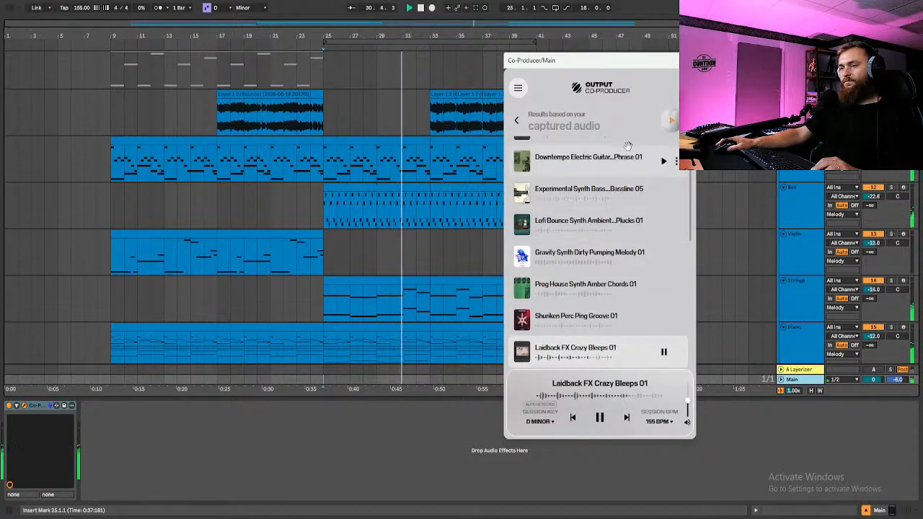
scroll(625, 259, down, 2)
key(space)
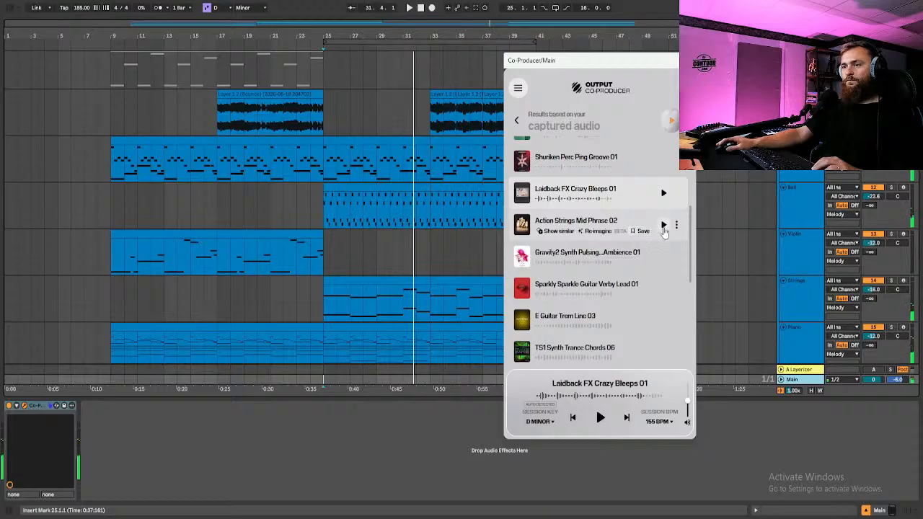
Audition the results from Action Strings Mid Phrase 02 through E Guitar Trem Line 03 against the arrangement
click(663, 225)
click(663, 258)
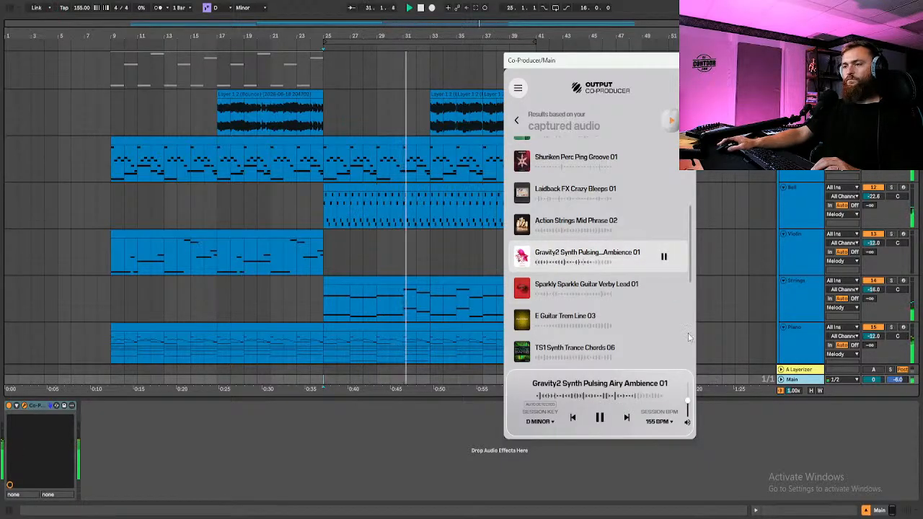
click(663, 288)
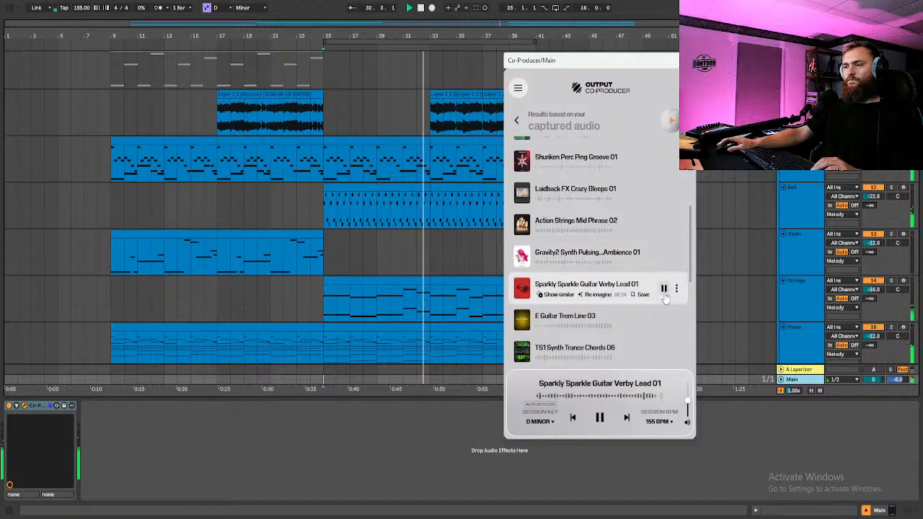
click(664, 320)
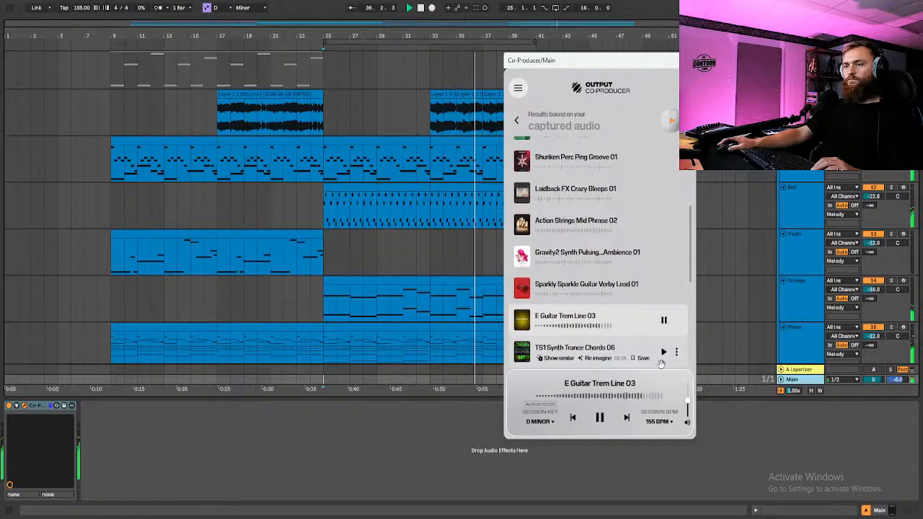
key(space)
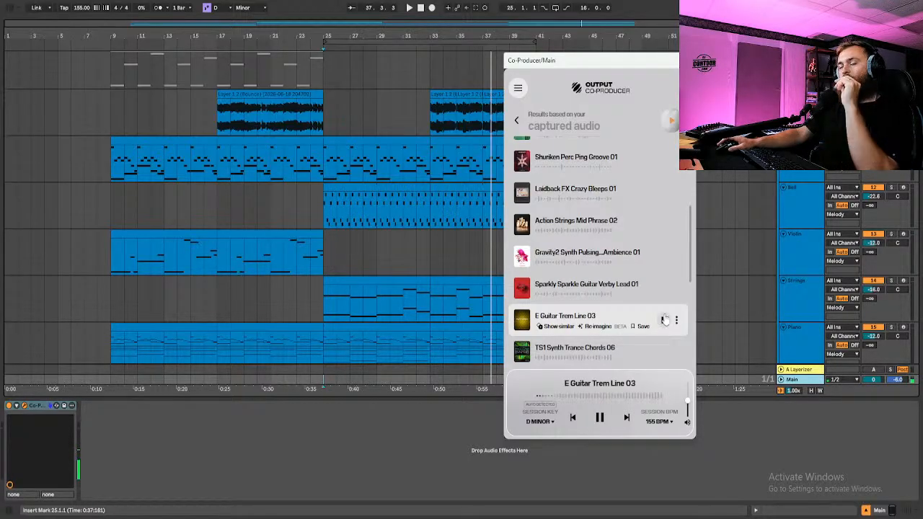
Audition E Guitar Trem Line 03 together with the arrangement section starting at bar 33
key(space)
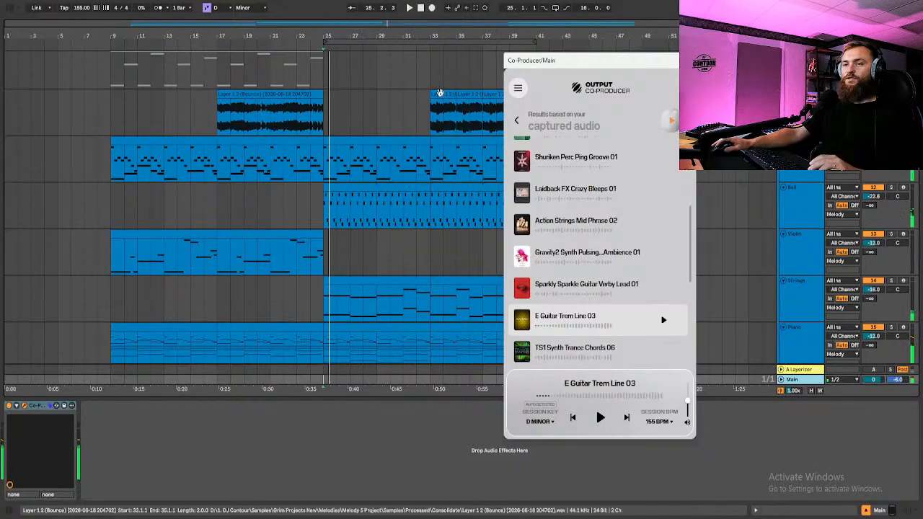
click(443, 115)
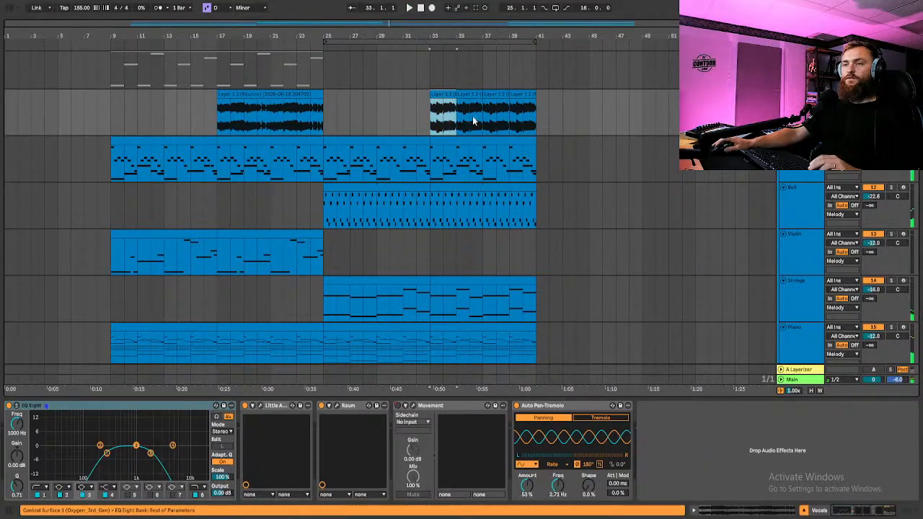
click(793, 380)
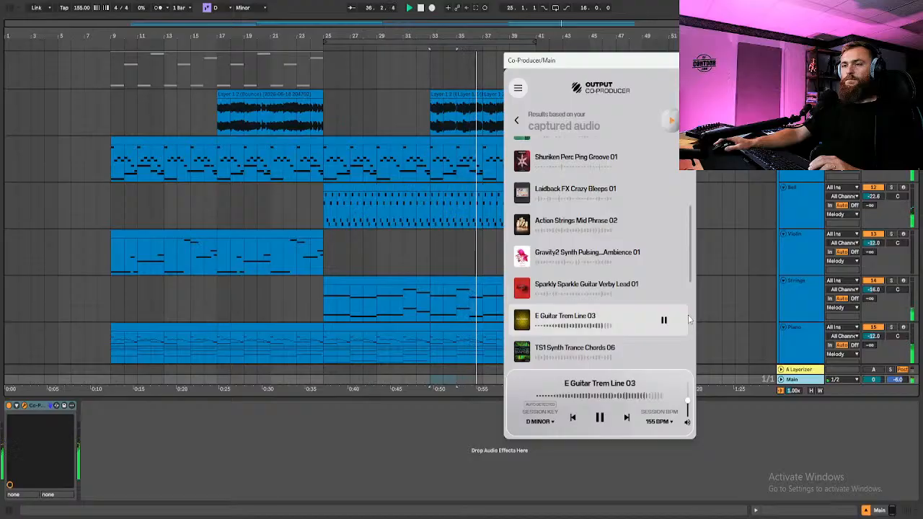
key(space)
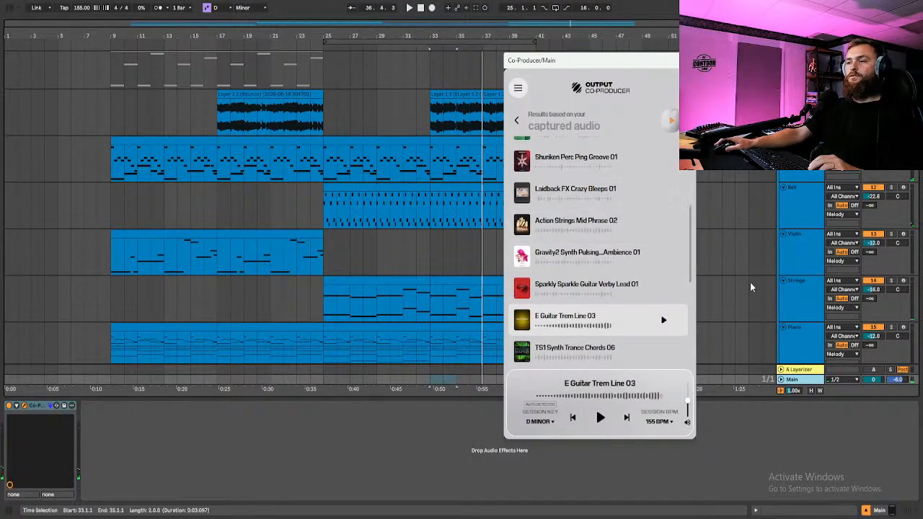
Close the Co-Producer window and duplicate the Rebirth Guitar audio track with its effects
scroll(729, 256, down, 1)
scroll(726, 263, up, 2)
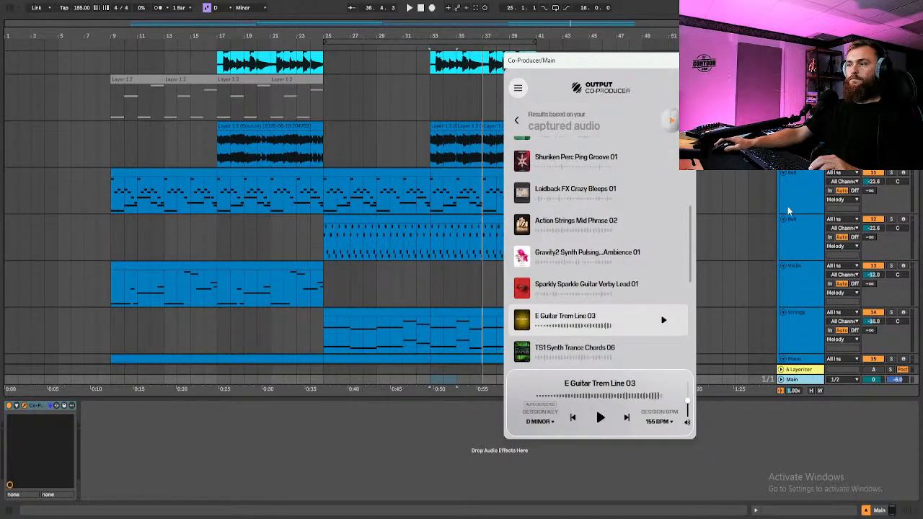
click(685, 60)
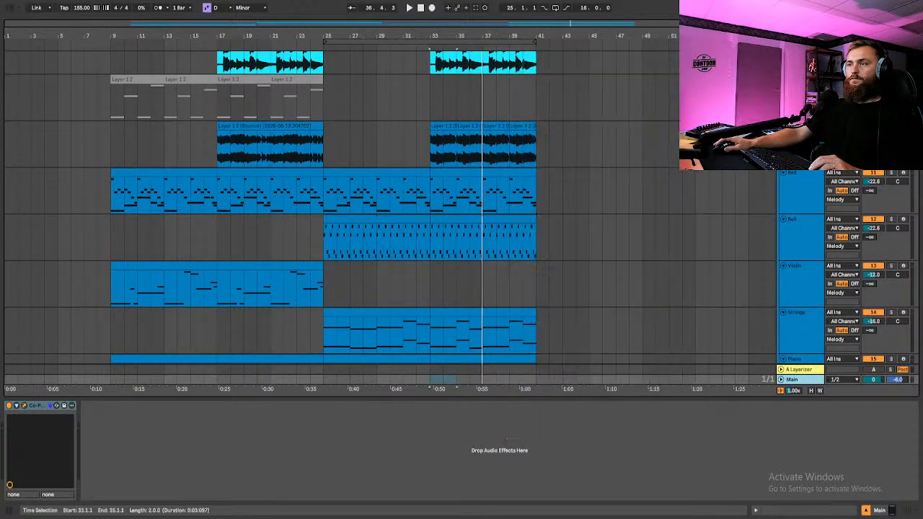
scroll(772, 181, up, 2)
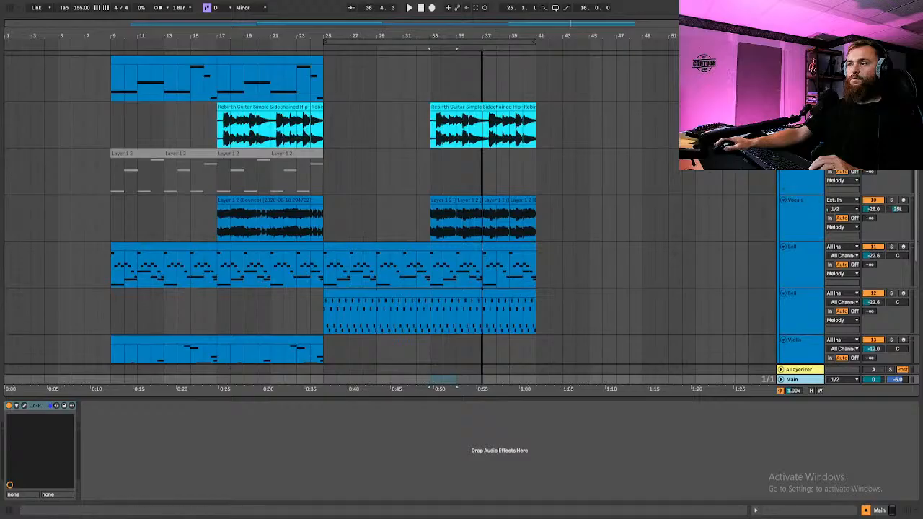
click(799, 107)
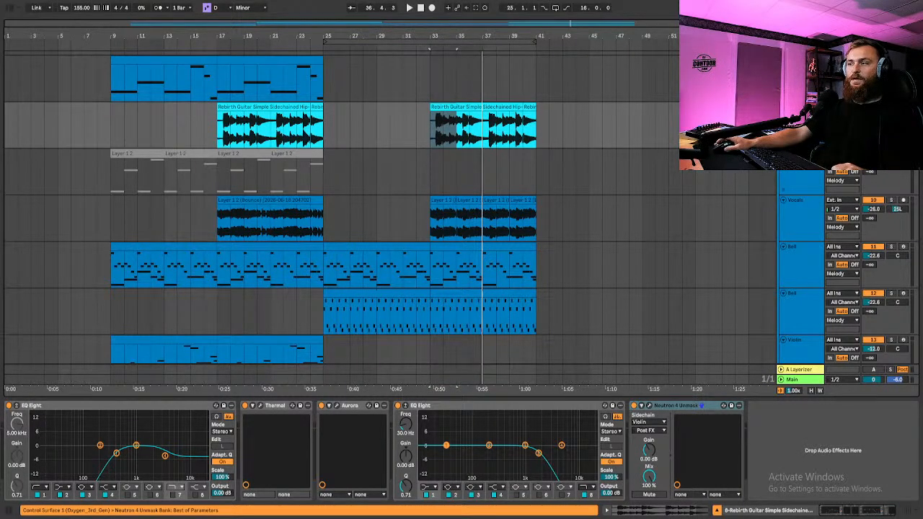
key(ctrl+d)
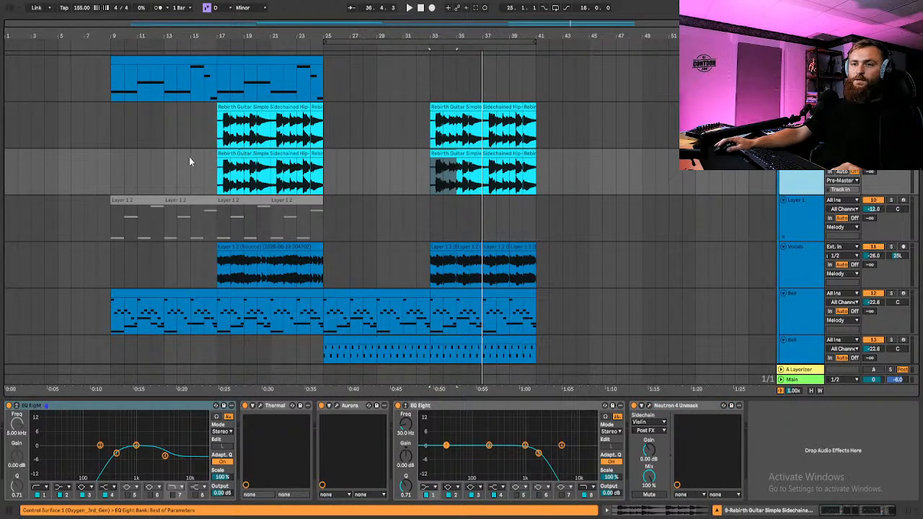
Delete all the Rebirth Guitar clips from the duplicated track, leaving it empty
drag(190, 162, 431, 172)
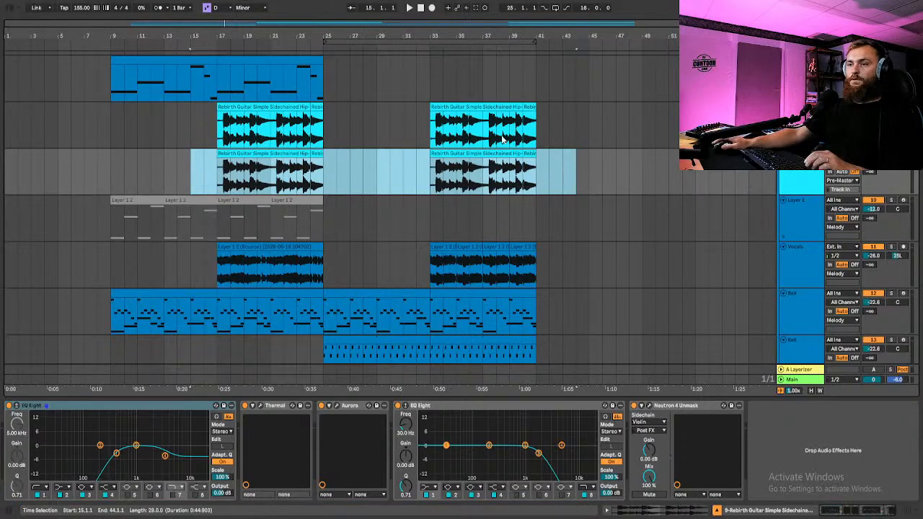
click(455, 153)
key(Delete)
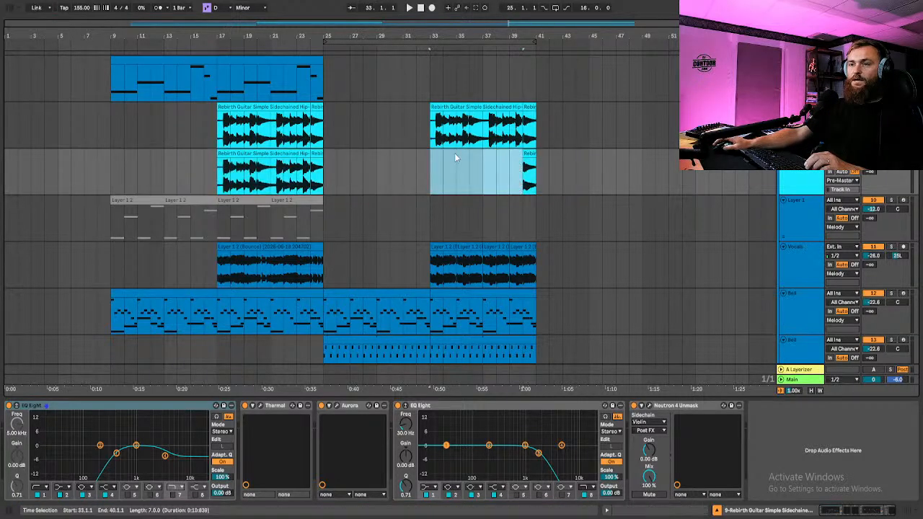
click(529, 159)
key(Delete)
drag(217, 164, 301, 158)
key(Delete)
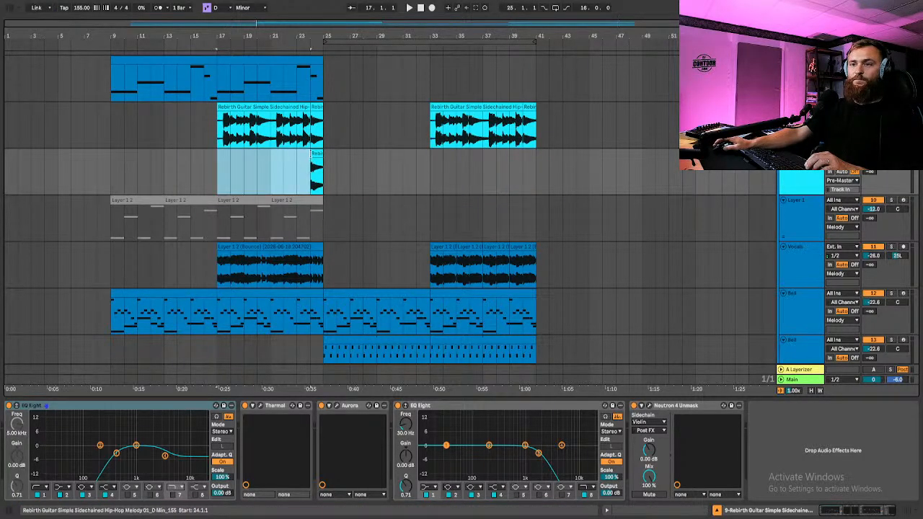
click(320, 163)
key(Delete)
click(376, 184)
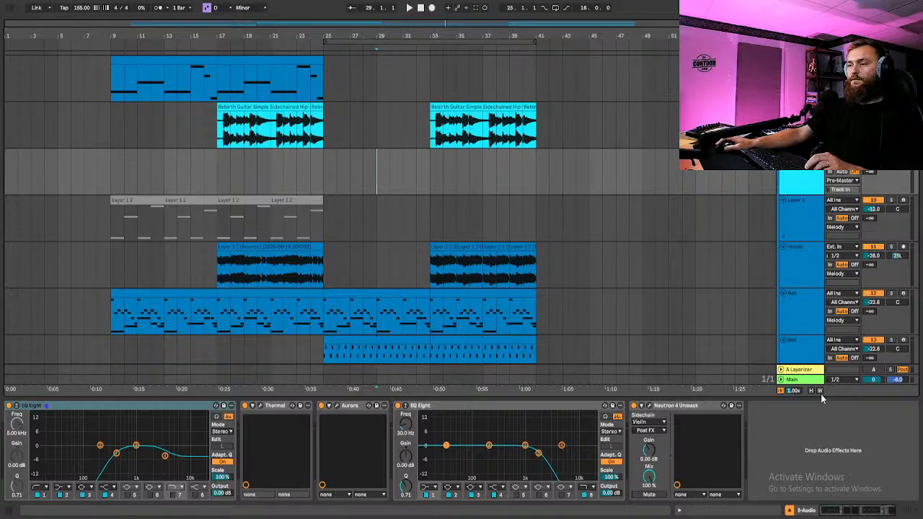
Reopen Co-Producer on the Main track and place E Guitar Trem Line 03 at bar 25 on the empty duplicated track
click(799, 380)
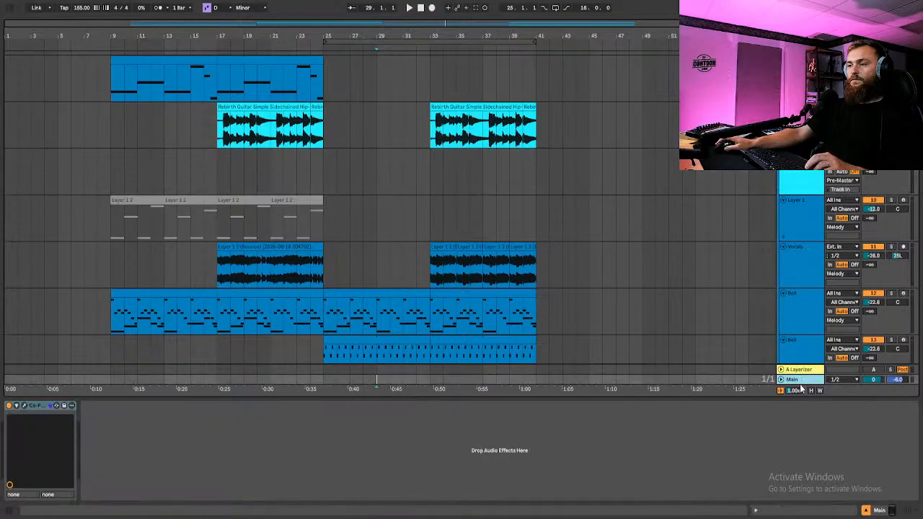
click(24, 406)
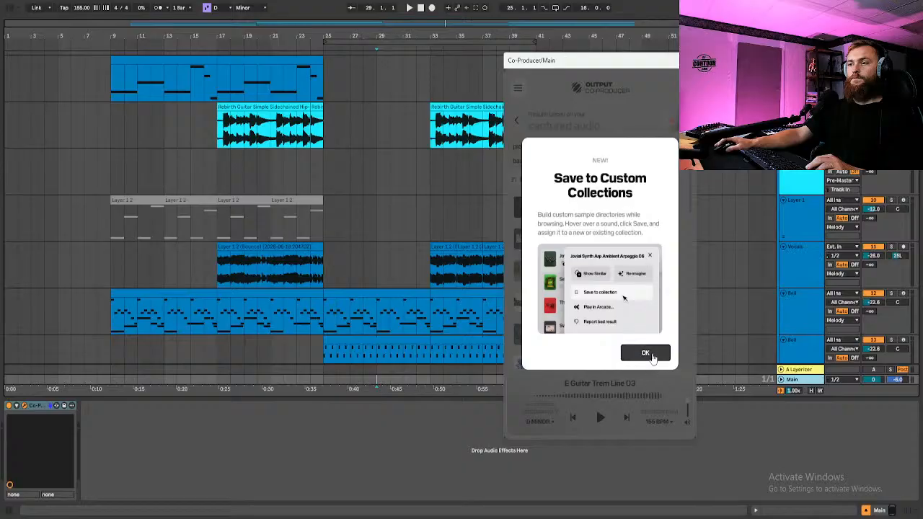
click(645, 353)
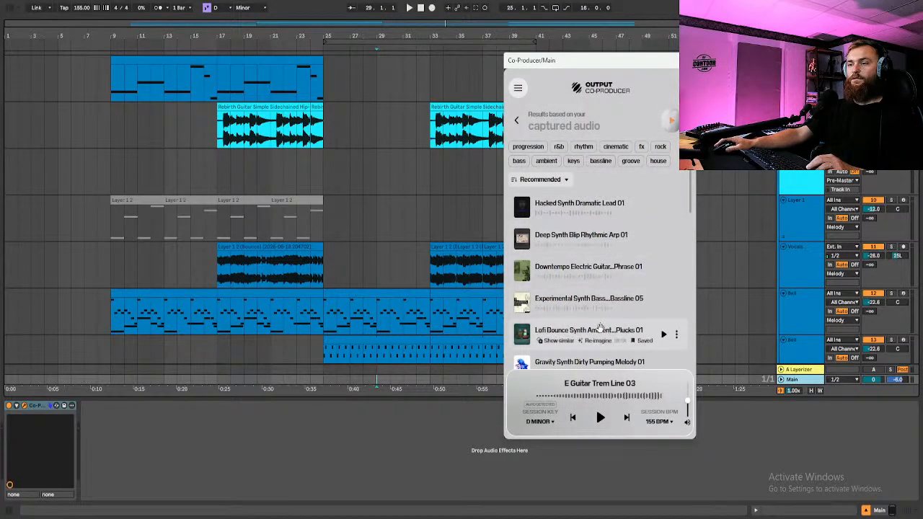
scroll(600, 327, down, 5)
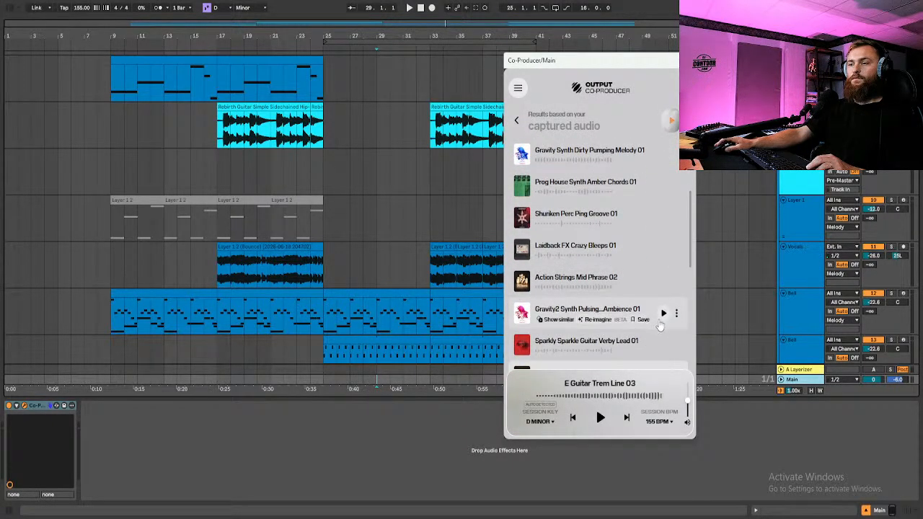
scroll(659, 321, down, 1)
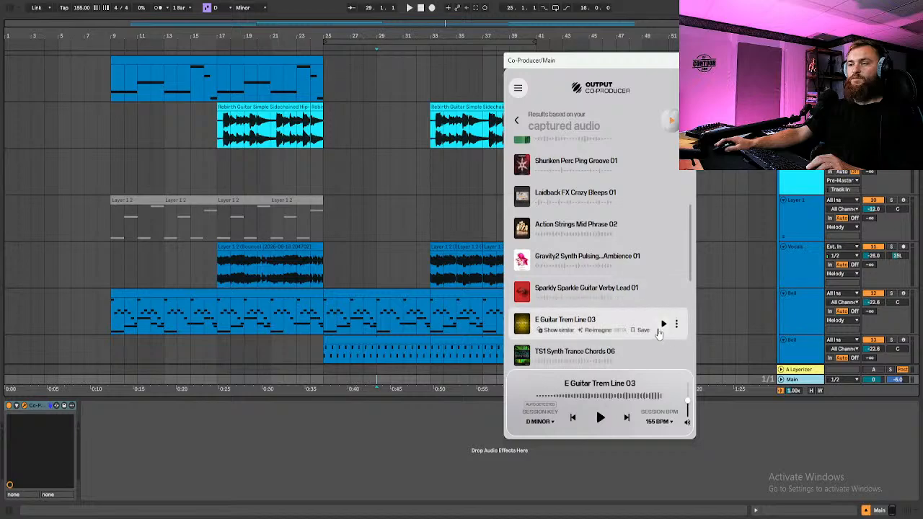
drag(482, 264, 330, 179)
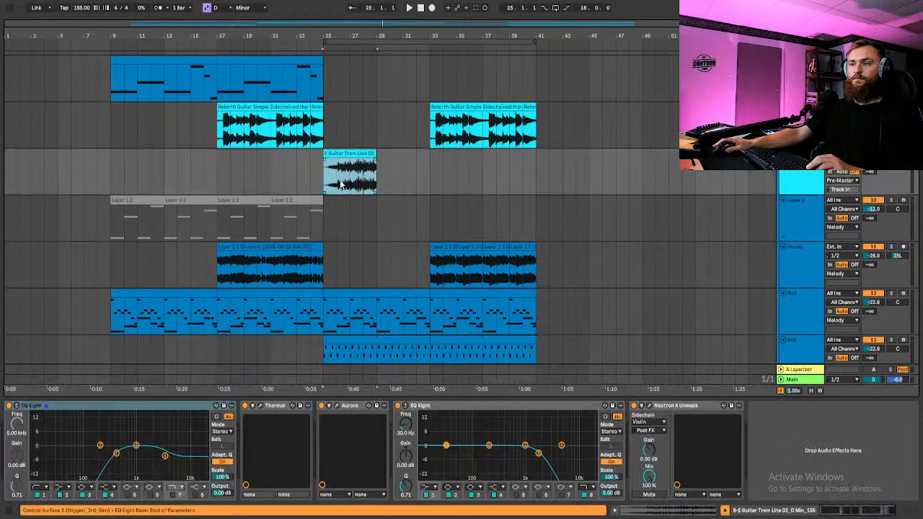
Audition E Guitar Trem Line 03 from bar 25 and duplicate the clip to bar 29
key(space)
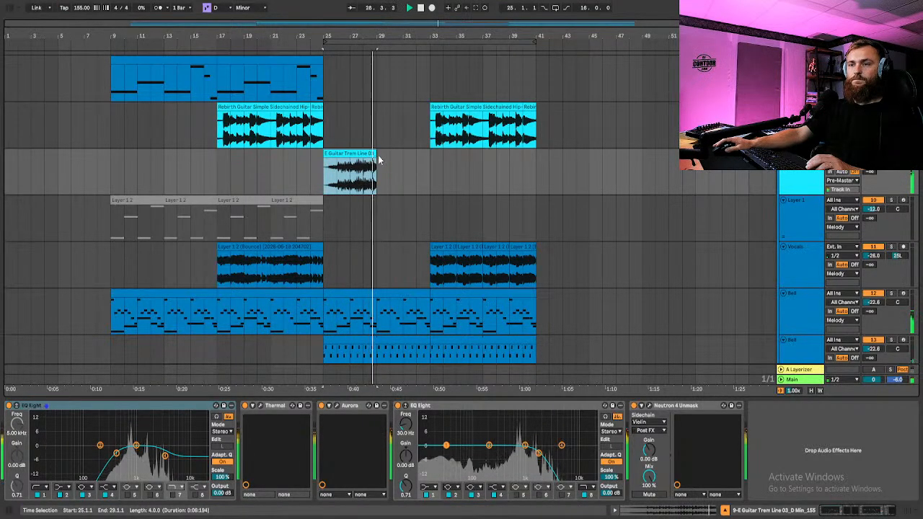
key(space)
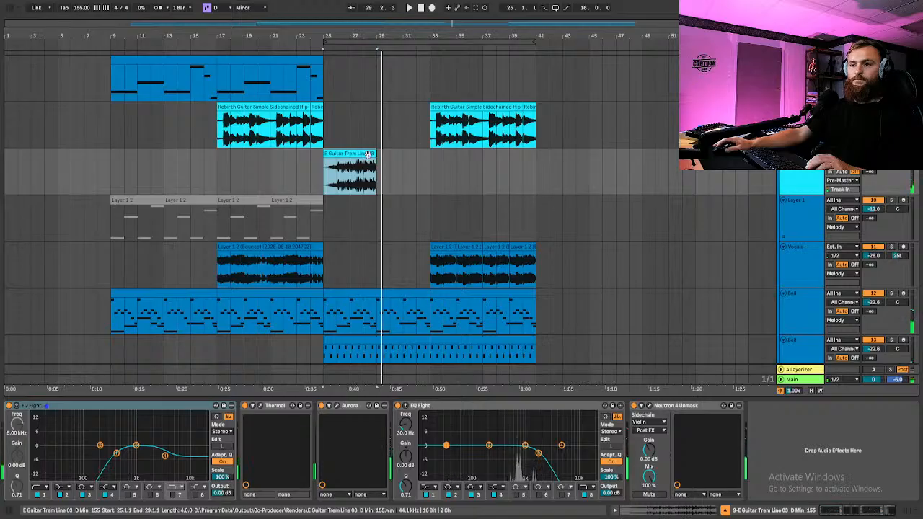
key(ctrl+d)
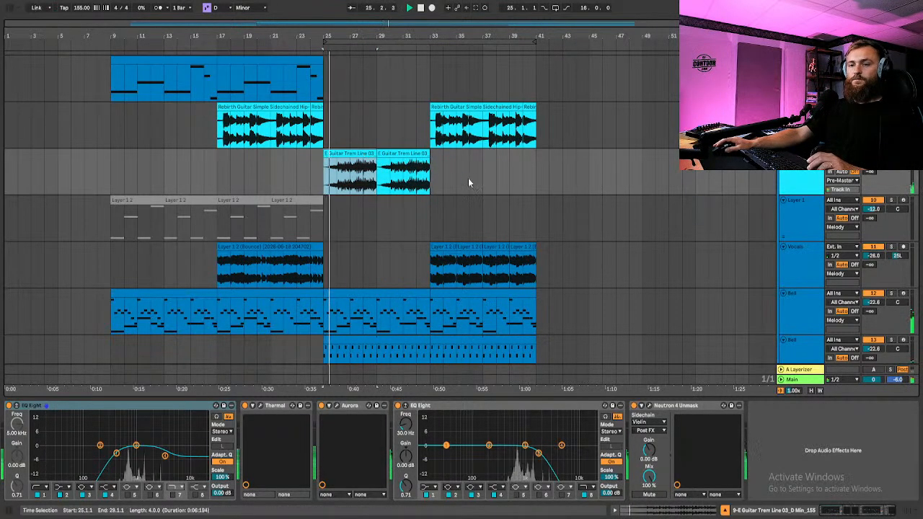
Delete Aurora and Neutron 4 Unmask from the E Guitar Trem Line track's effect chain, then audition the result
click(350, 405)
key(Delete)
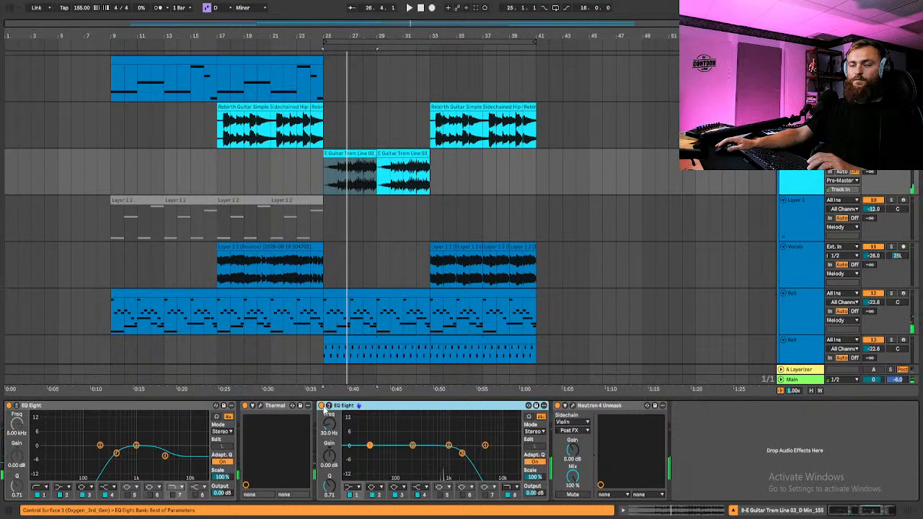
click(614, 409)
key(Delete)
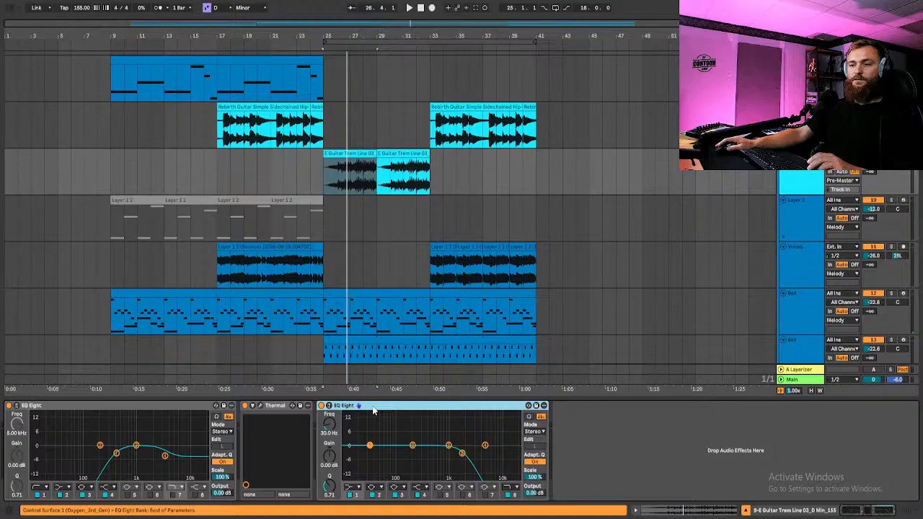
key(space)
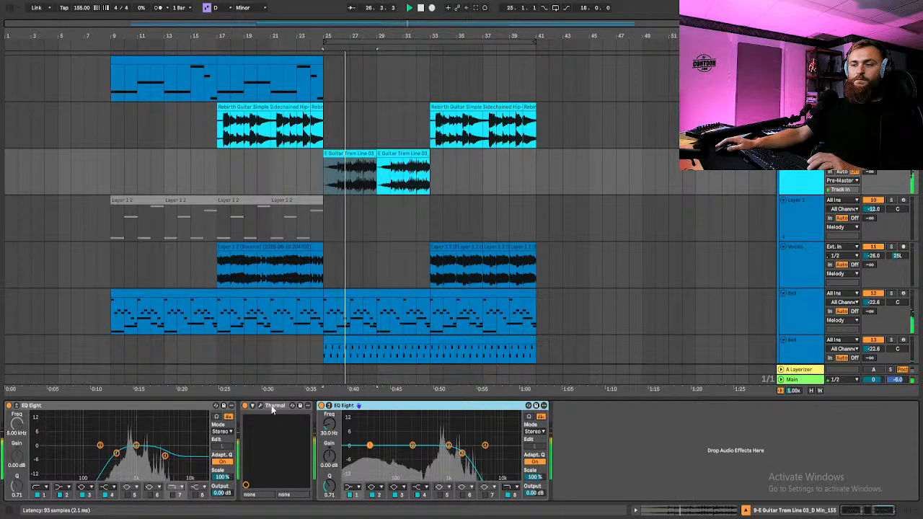
key(space)
Search the browser for "raum", add the Raum reverb to the end of the guitar track's effect chain, and hide the browser
click(11, 8)
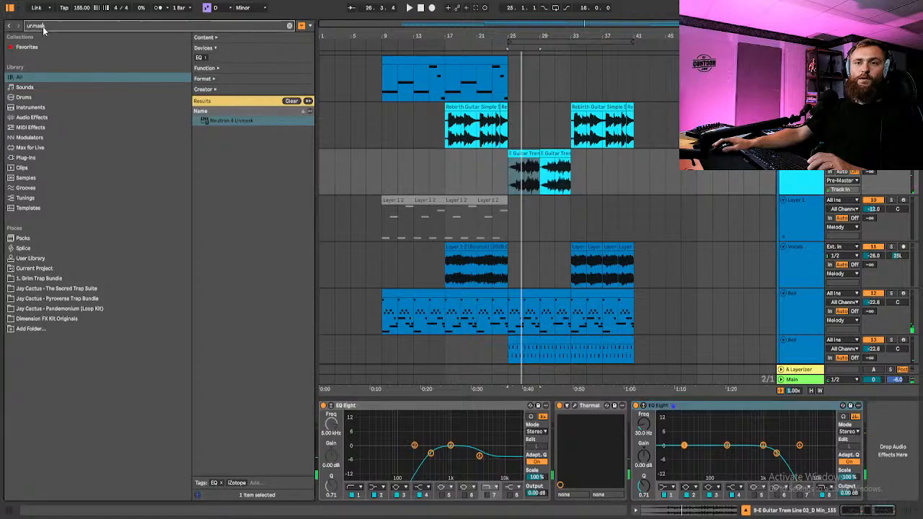
key(BackSpace)
key(BackSpace)
key(BackSpace)
key(BackSpace)
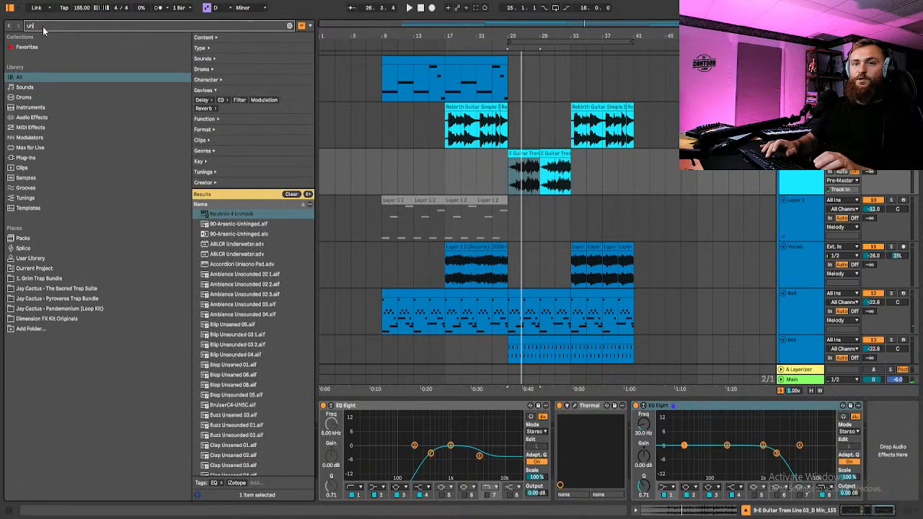
key(BackSpace)
text(raum)
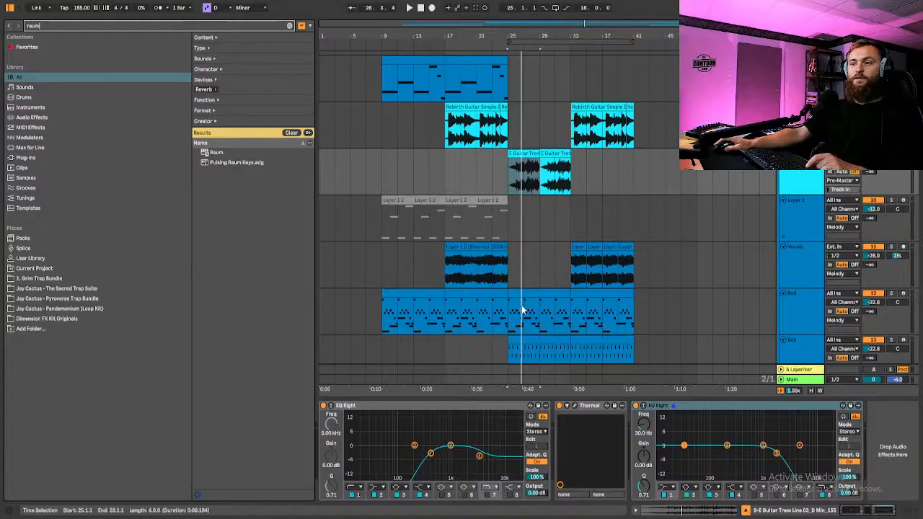
click(214, 153)
drag(515, 164, 518, 168)
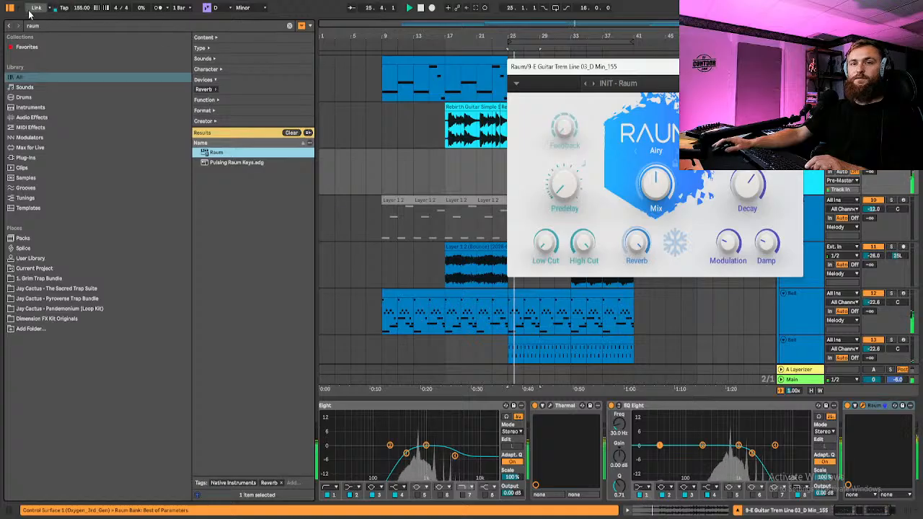
key(ctrl+alt+b)
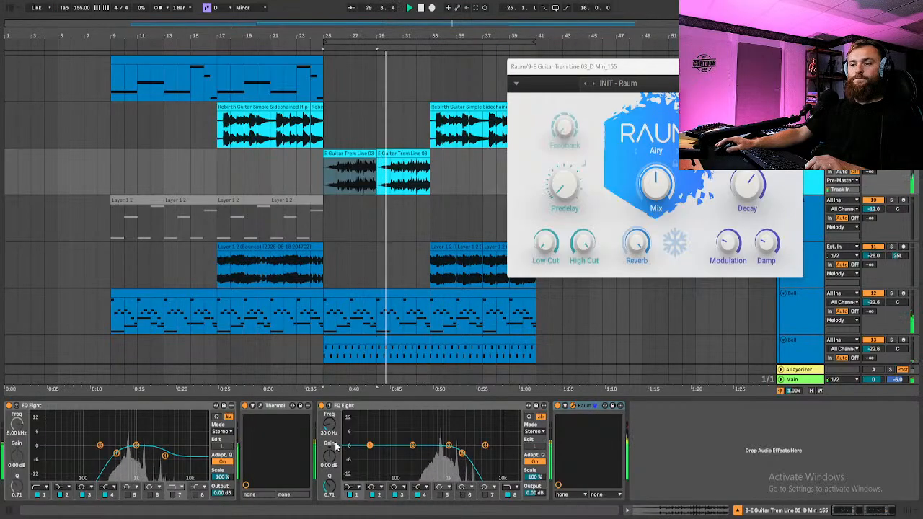
In the EQ Eight after Thermal, lower band 8's high cut to 499 Hz and make band 1 a low cut at 177 Hz
key(space)
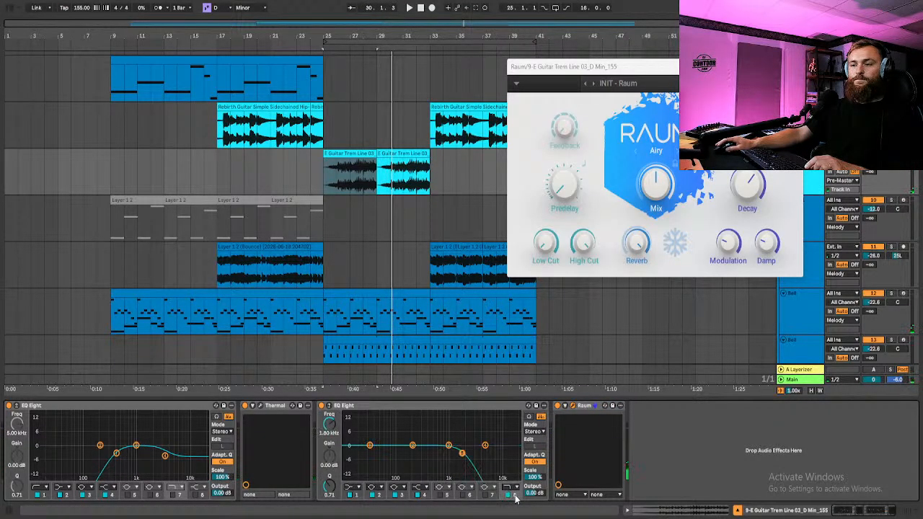
key(space)
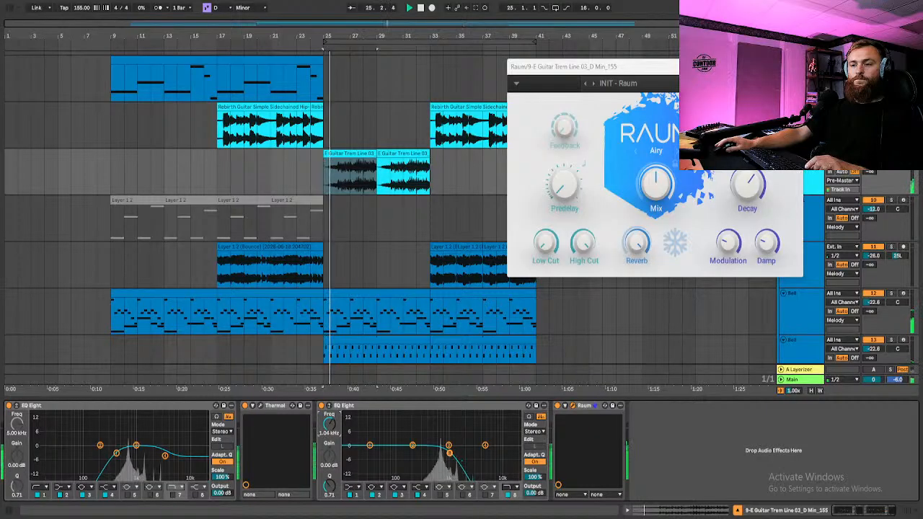
drag(329, 424, 329, 433)
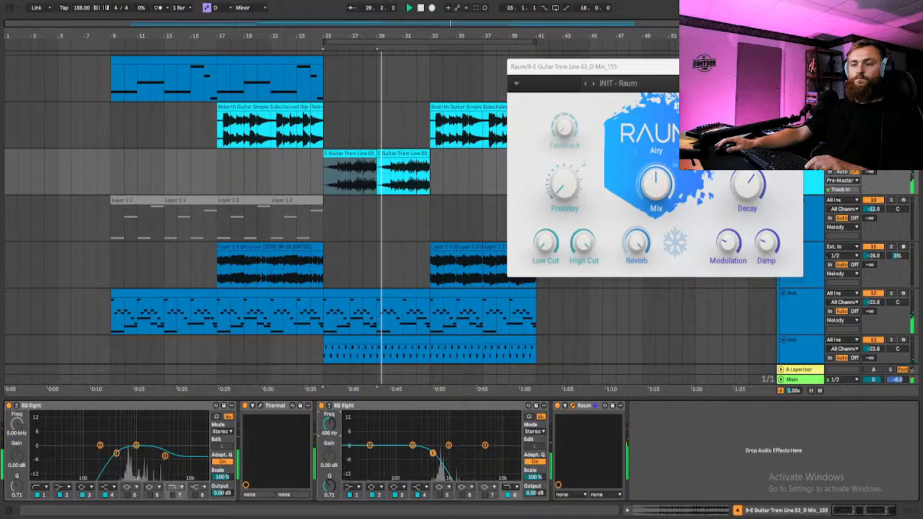
click(347, 490)
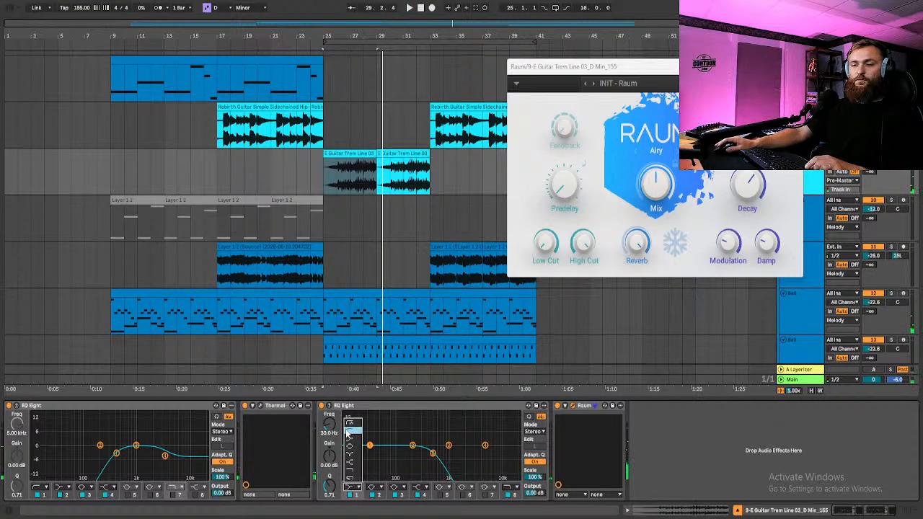
click(349, 431)
drag(329, 433, 329, 428)
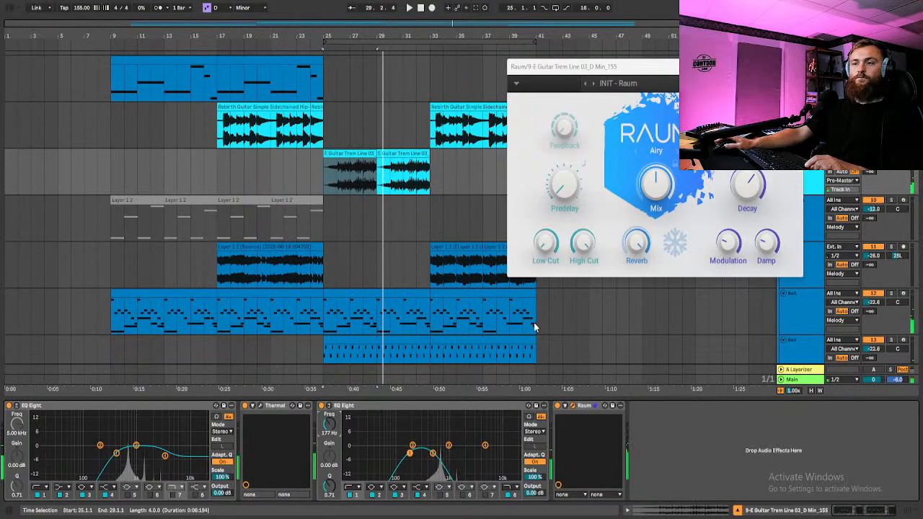
Hide the Raum window and raise band 8's high cut in the second EQ Eight to 765 Hz while auditioning
key(ctrl+alt+p)
key(space)
key(space)
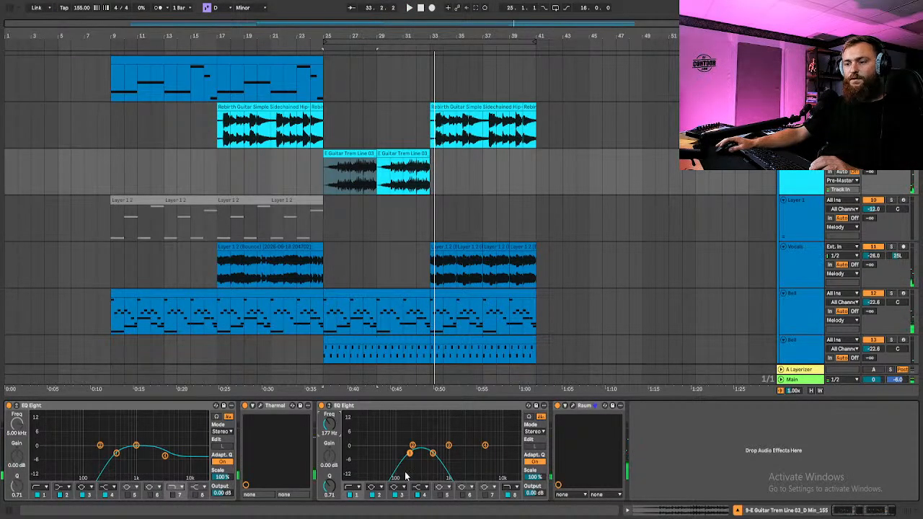
click(485, 411)
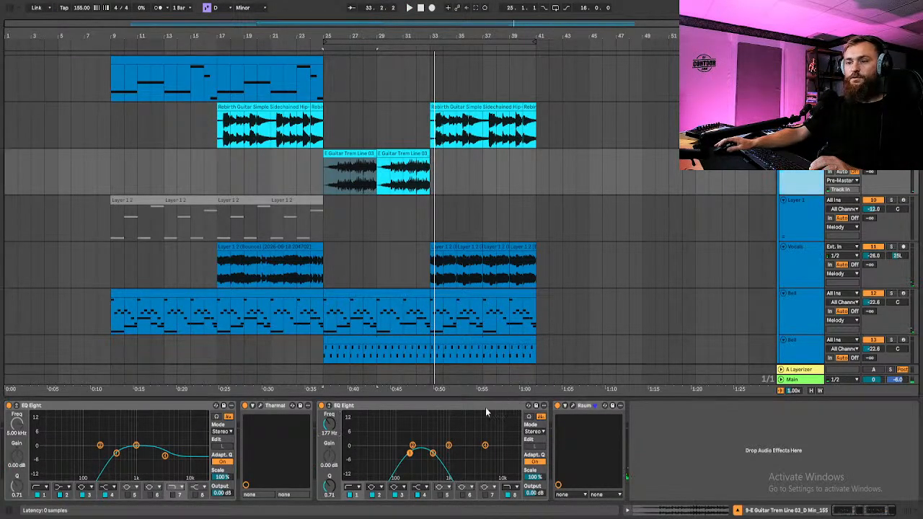
click(480, 490)
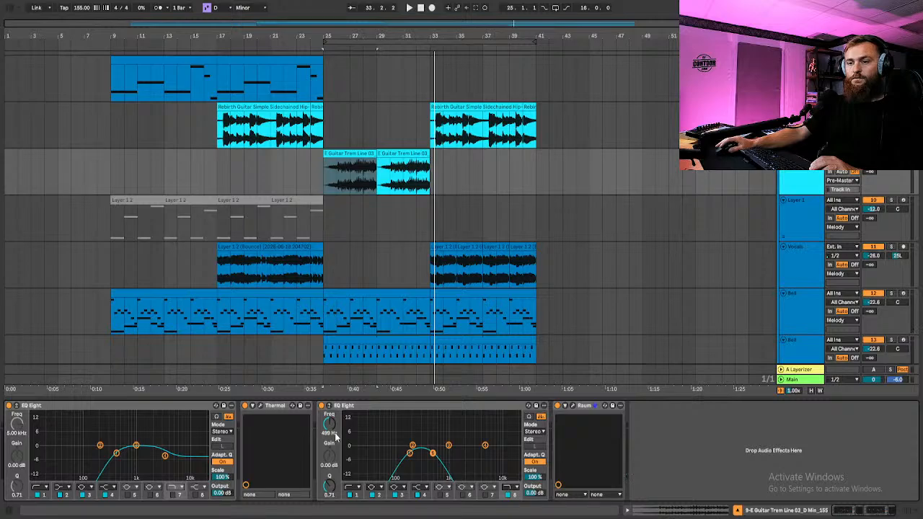
key(space)
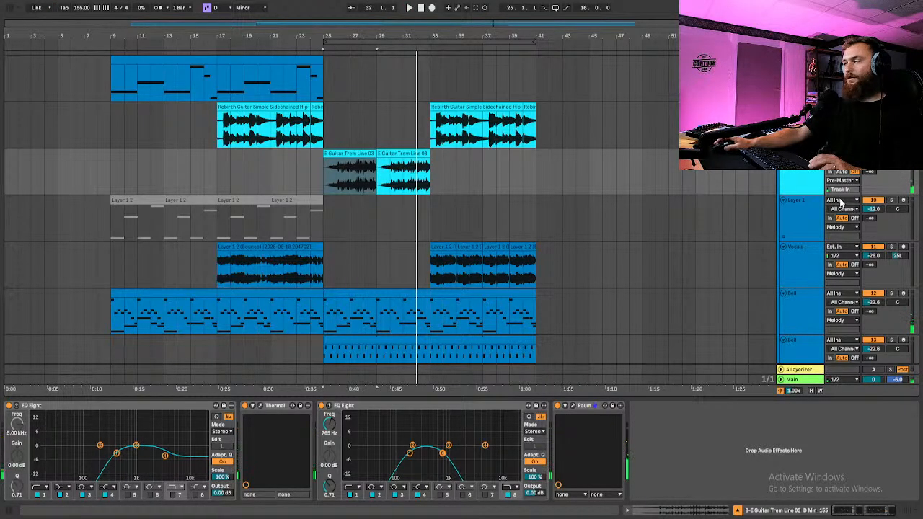
Play the section from bar 25 and look through all the tracks to judge how the new guitar layer fits
key(space)
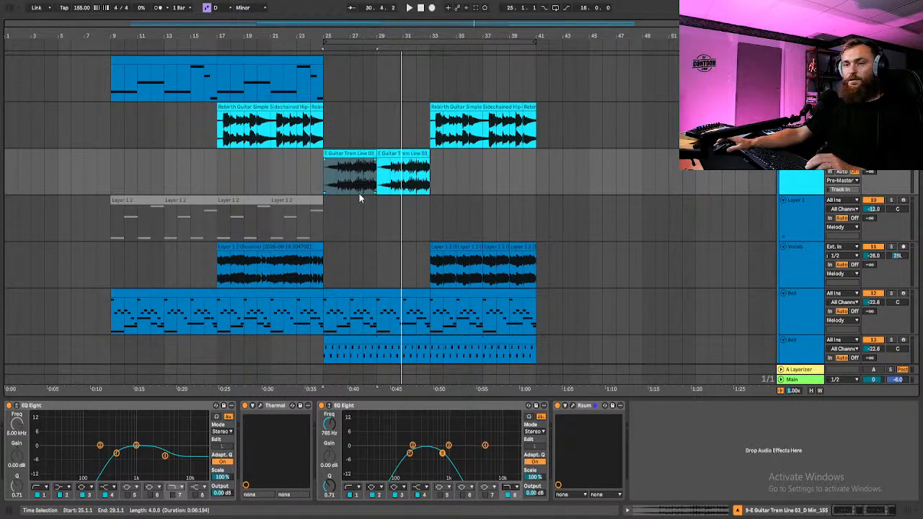
key(space)
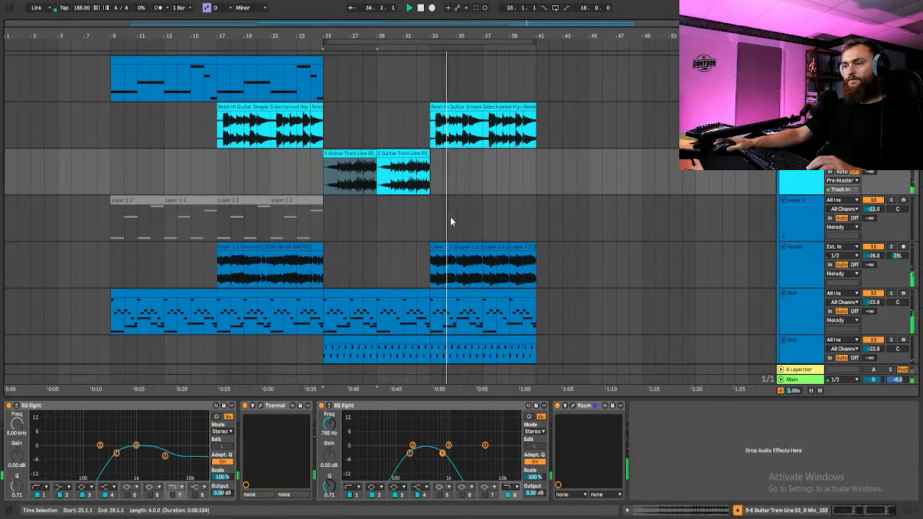
scroll(540, 254, down, 2)
scroll(542, 253, down, 4)
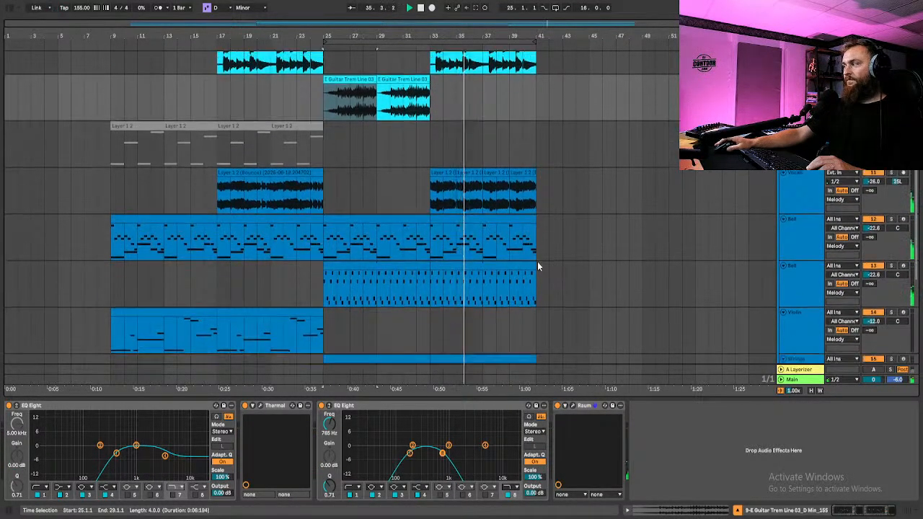
scroll(542, 264, down, 3)
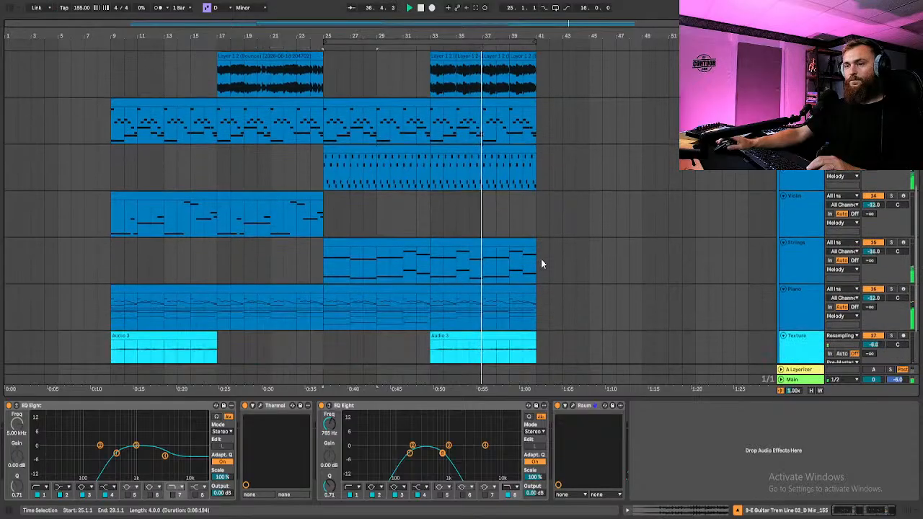
scroll(539, 261, up, 5)
scroll(538, 257, up, 4)
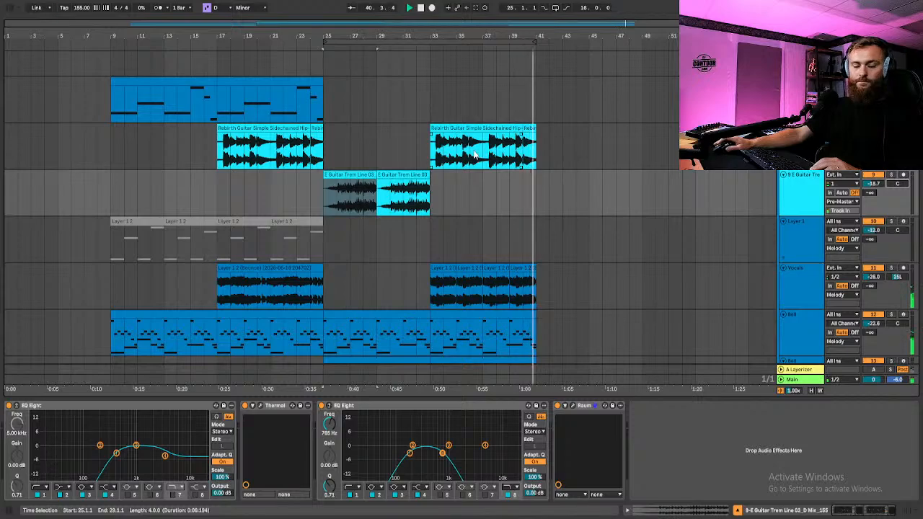
key(space)
Play the arrangement from the Rebirth Guitar clip at bar 17 into the new guitar section to compare both layers
click(465, 128)
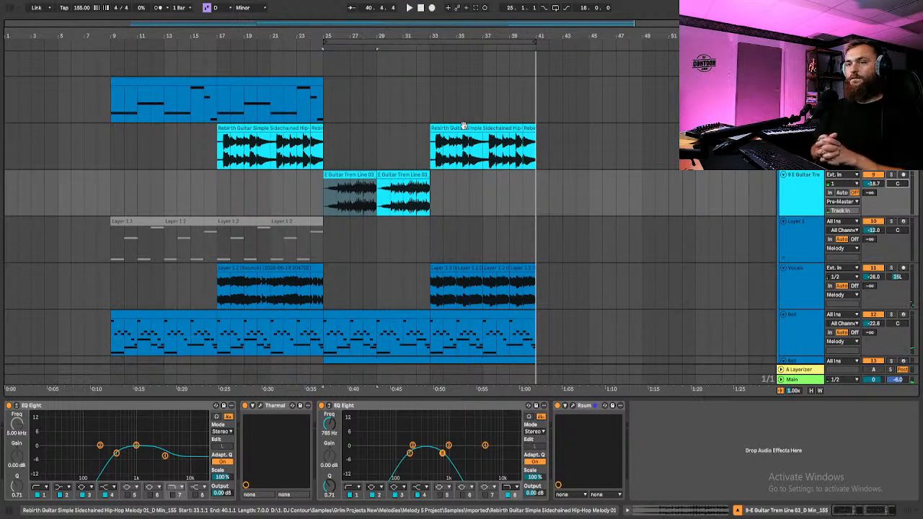
click(358, 173)
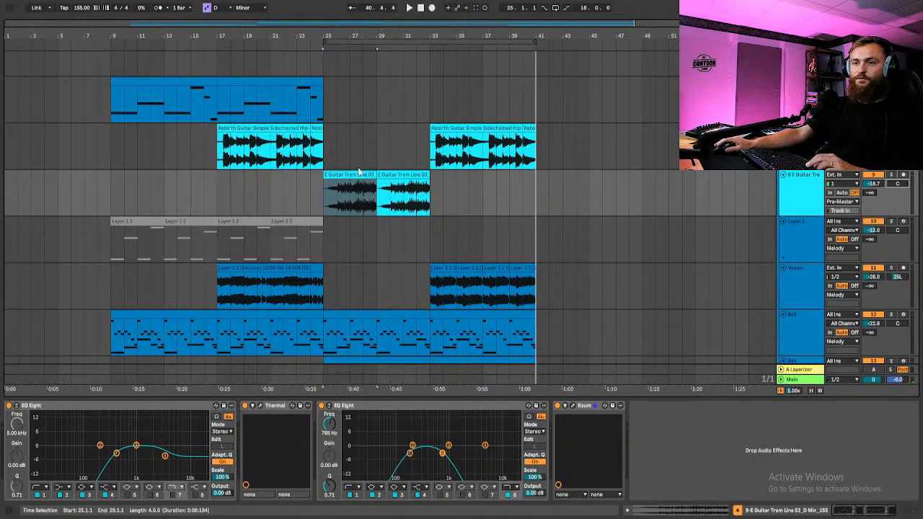
click(290, 128)
key(space)
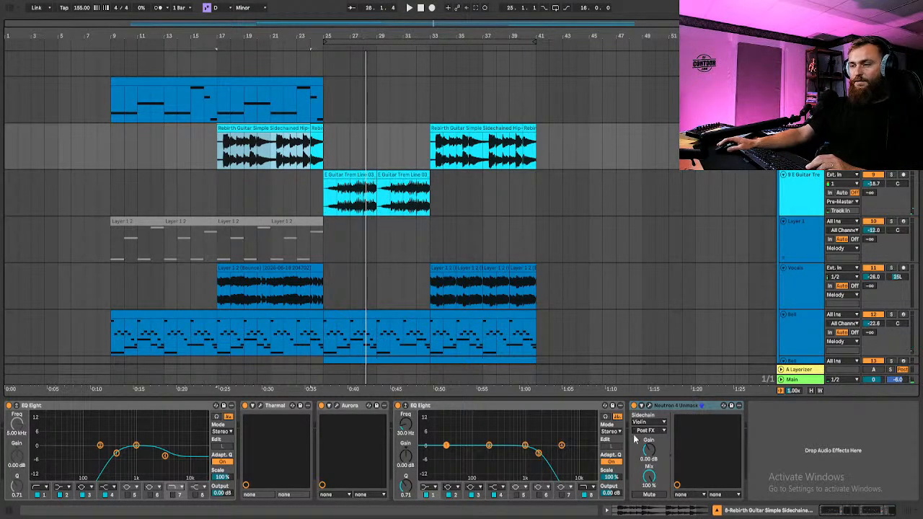
Transpose the E Guitar Trem Line 03 clip at bar 25 down 12 semitones, audition it, and close the clip view
double_click(365, 187)
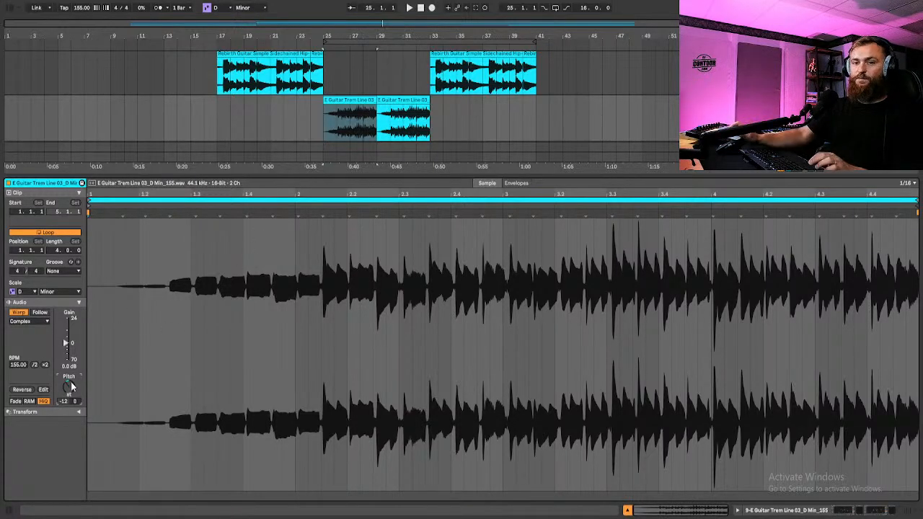
key(space)
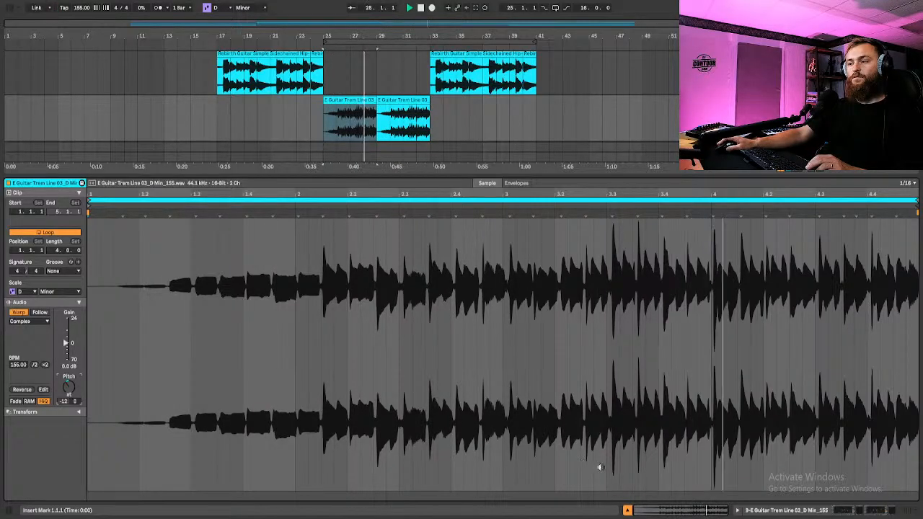
key(space)
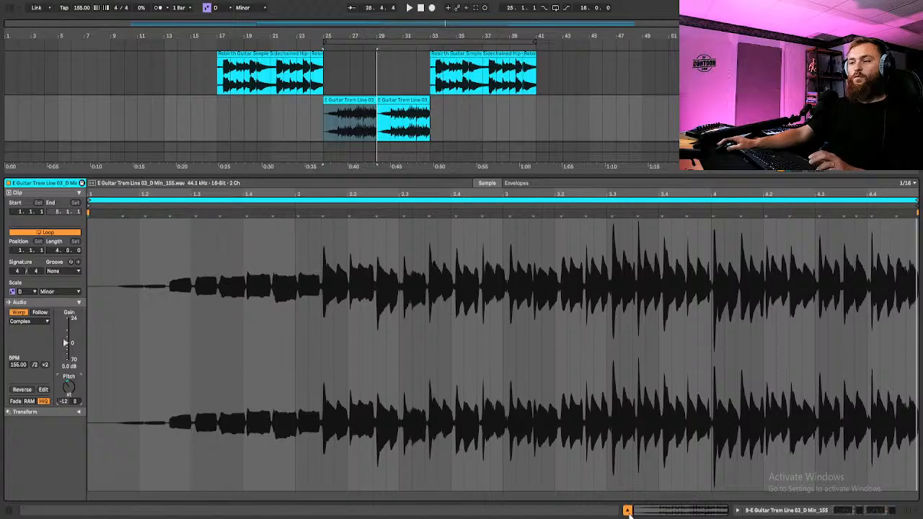
click(627, 511)
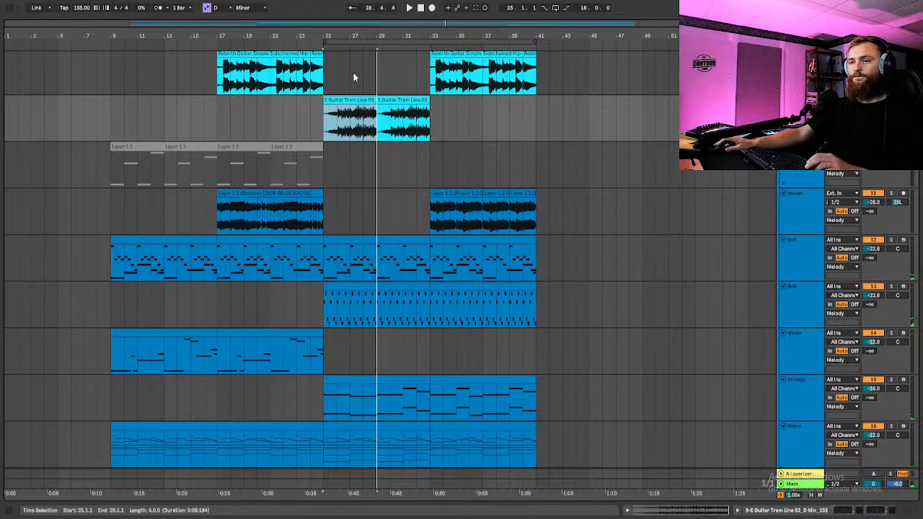
double_click(353, 101)
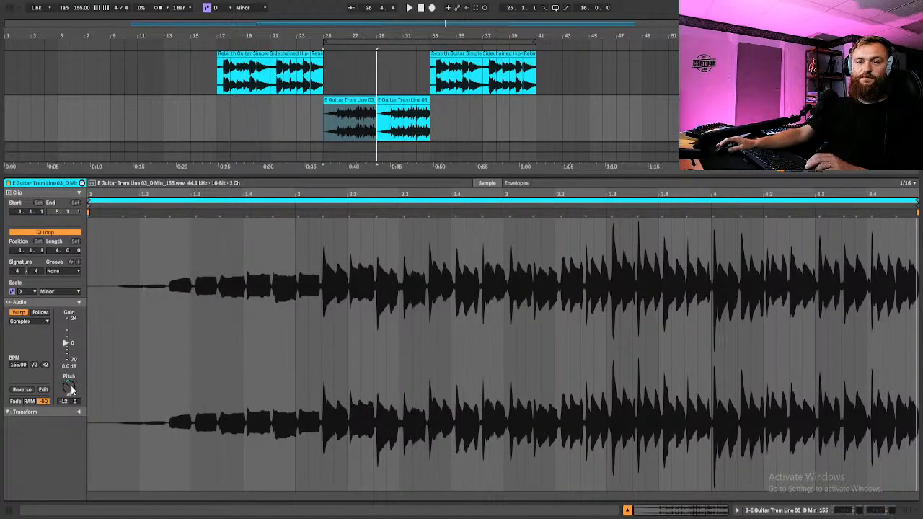
click(627, 511)
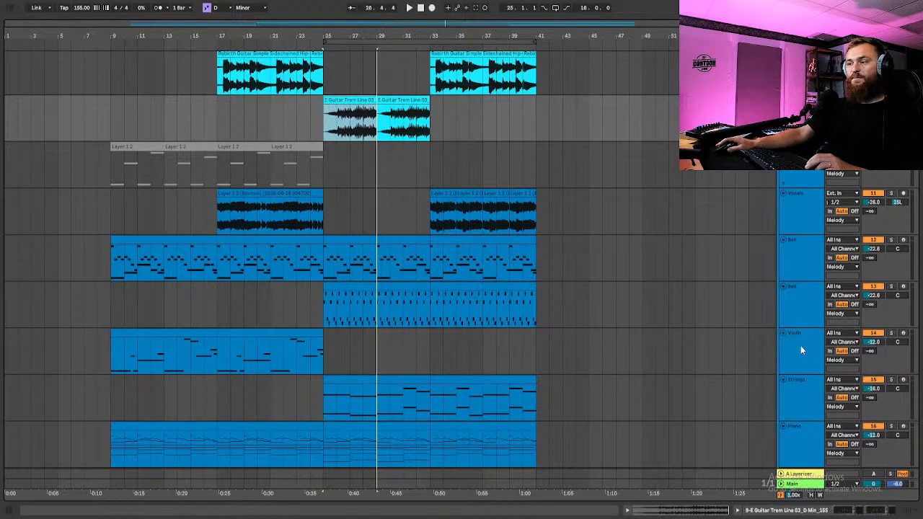
Deactivate the Strings track
click(874, 382)
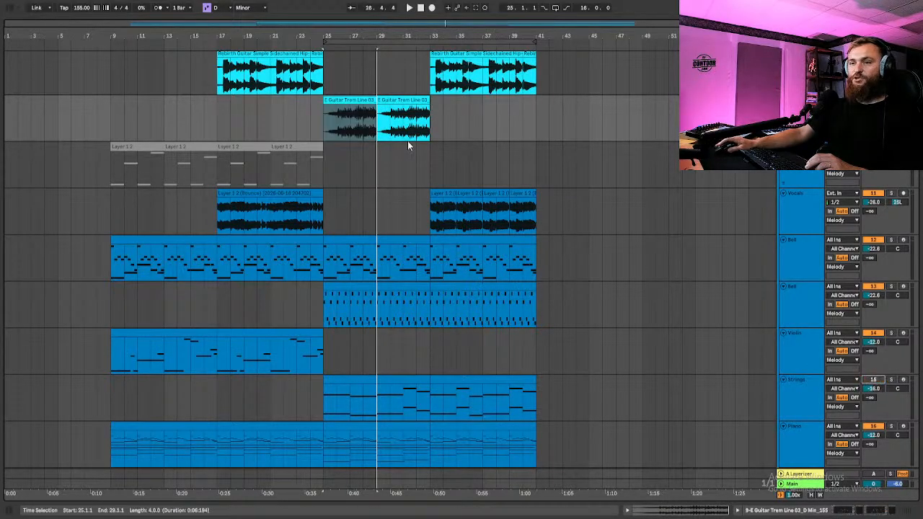
Delete the Strings track, undo the extra deletion of the Piano track, and play the section from bar 25
key(space)
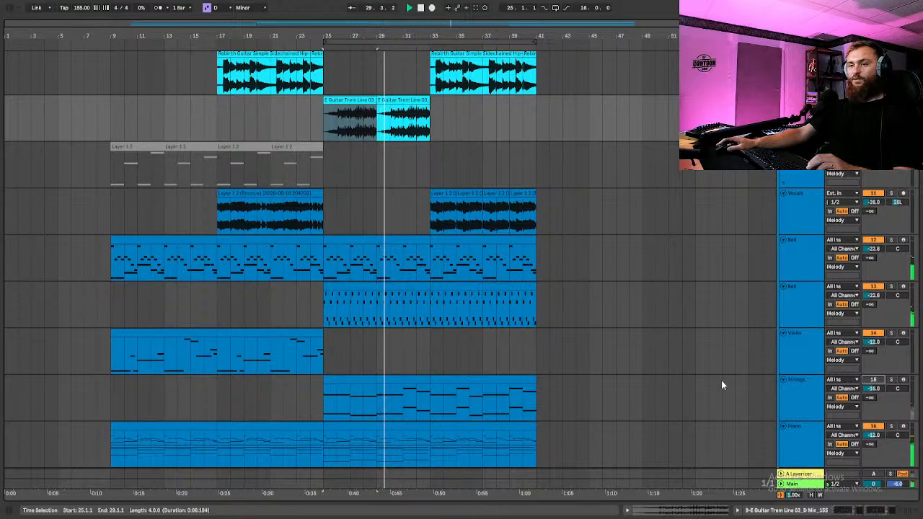
click(805, 382)
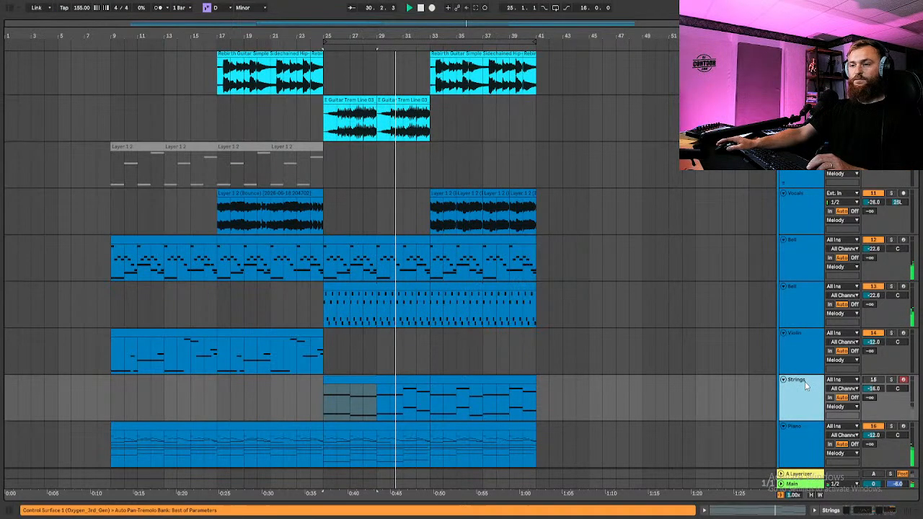
key(Delete)
key(Delete)
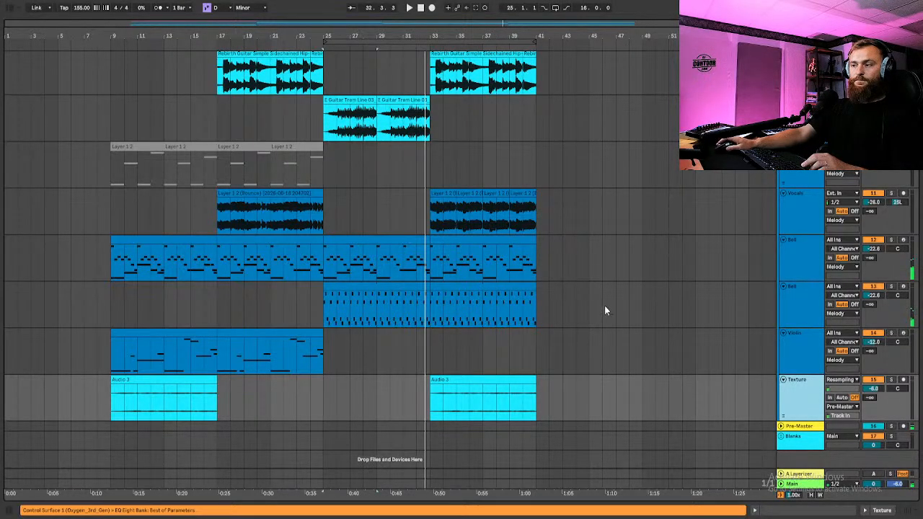
key(ctrl+z)
key(space)
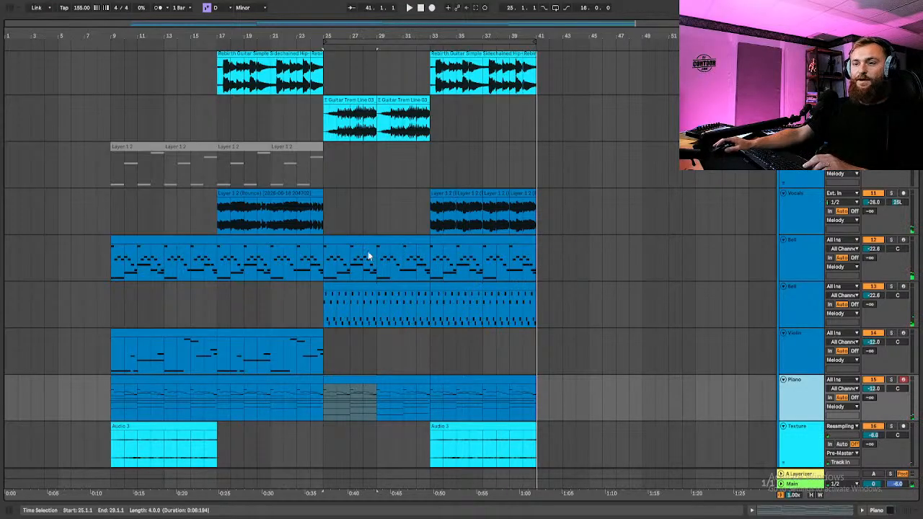
Rename the Bell track whose clips start at bar 25 to Arp and show its device chain
click(798, 297)
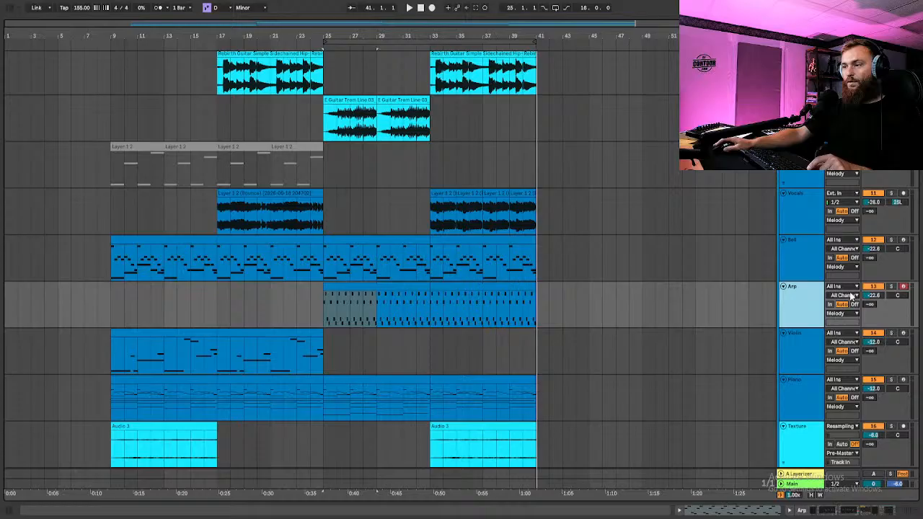
double_click(788, 287)
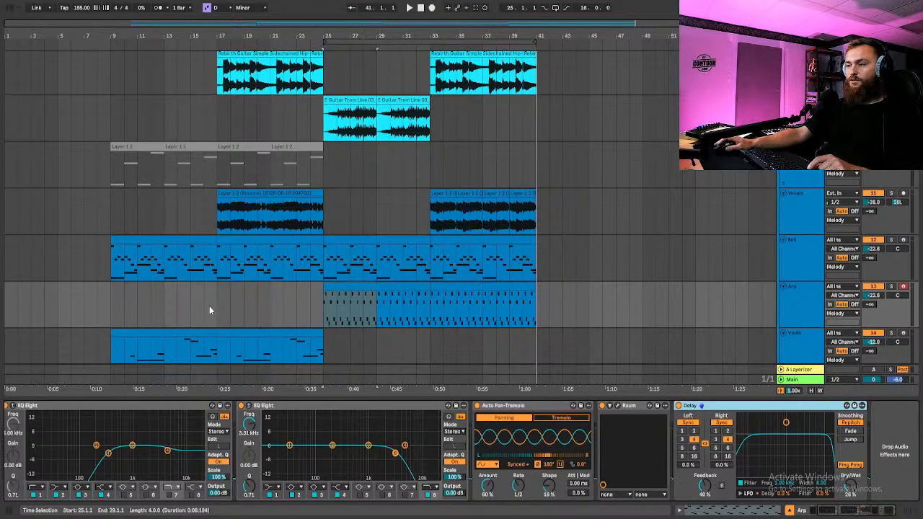
Search the browser for "trem" and add Auto Pan-Tremolo after Delay on the Arp track, in Tremolo mode with shape at -76%
click(10, 10)
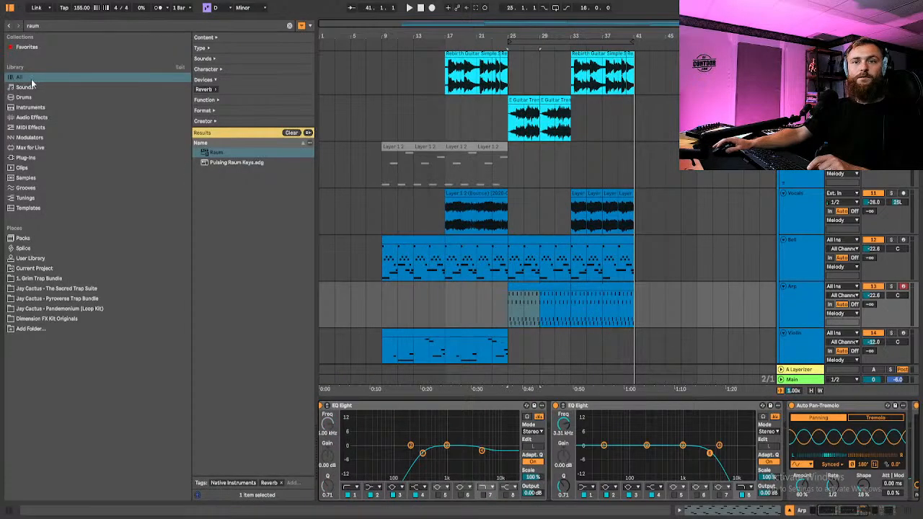
click(60, 26)
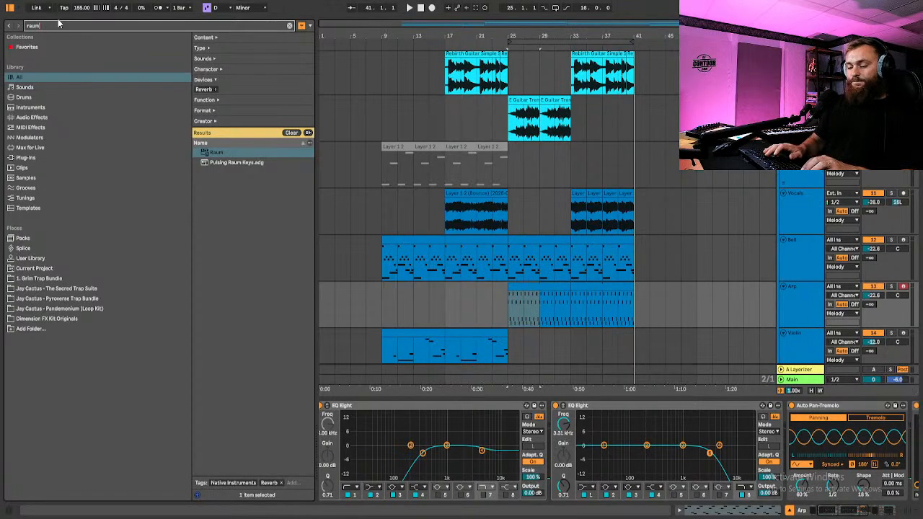
key(BackSpace)
key(BackSpace)
key(BackSpace)
key(BackSpace)
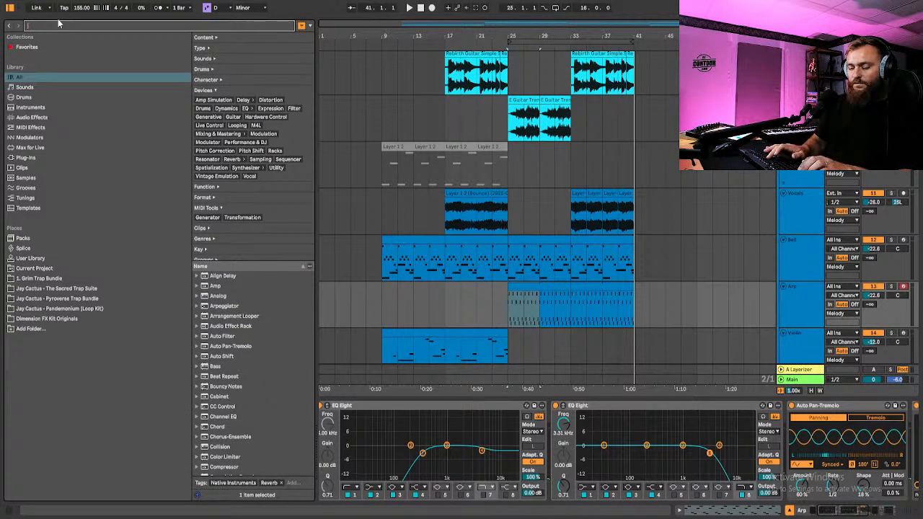
text(trem)
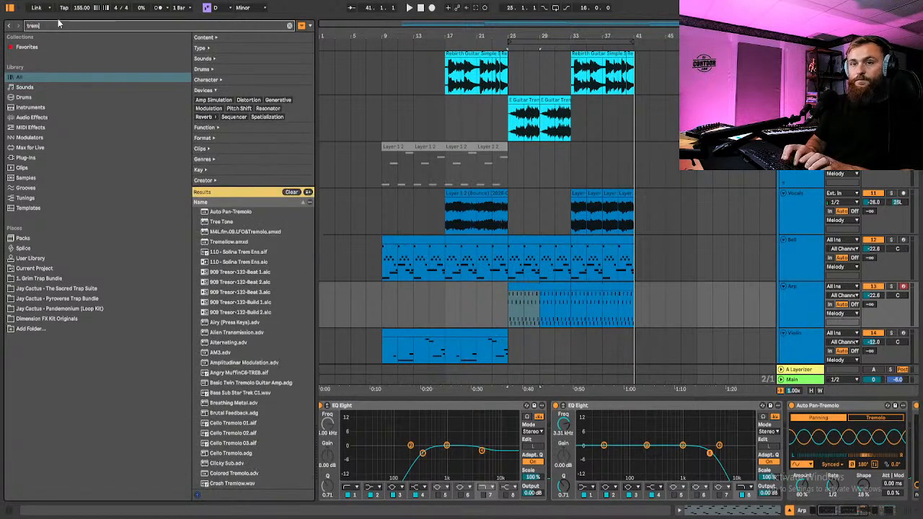
click(248, 213)
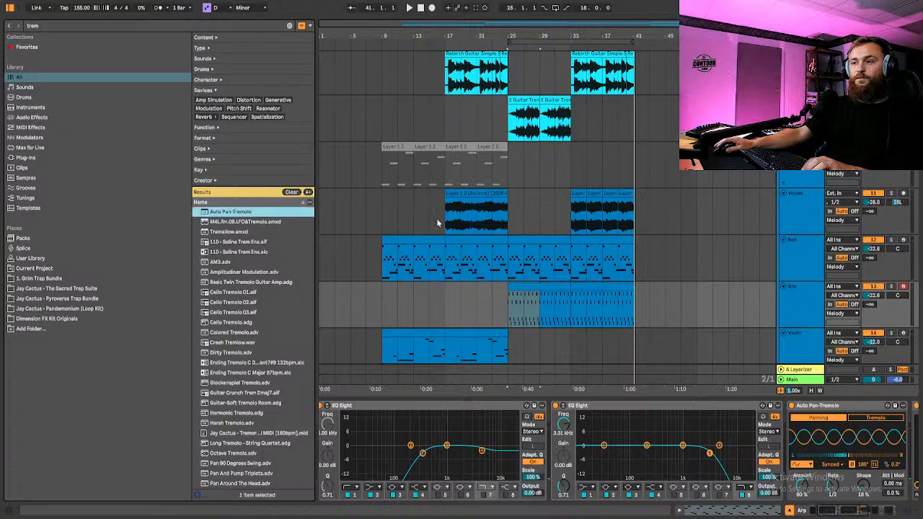
click(808, 253)
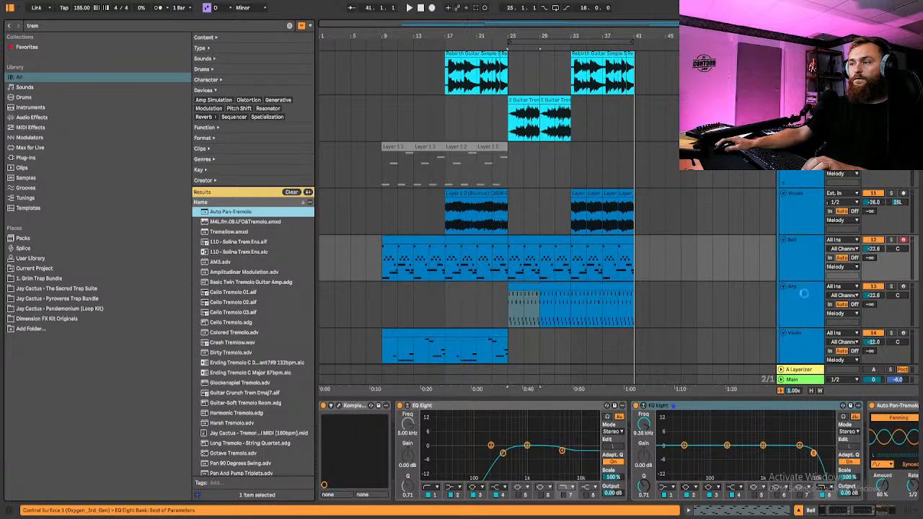
click(796, 295)
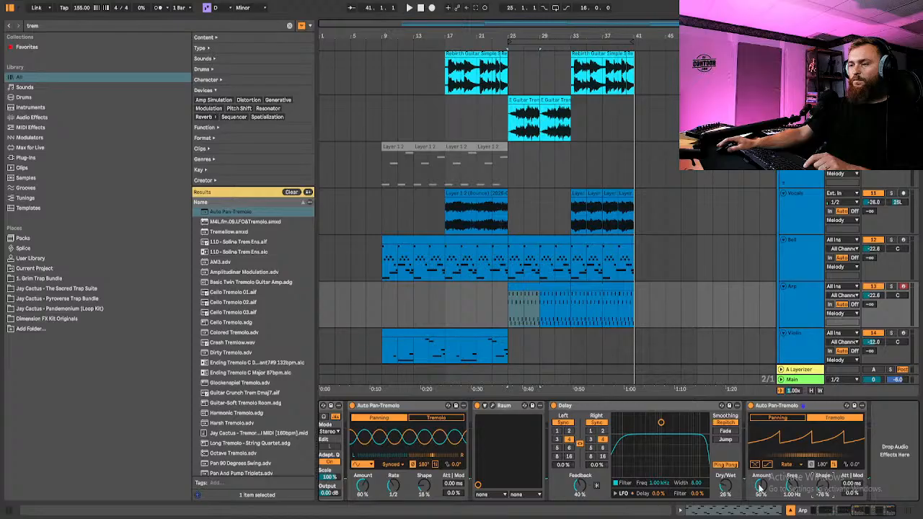
Solo the Arp track during playback and set the new tremolo's rate mode to Synced
key(space)
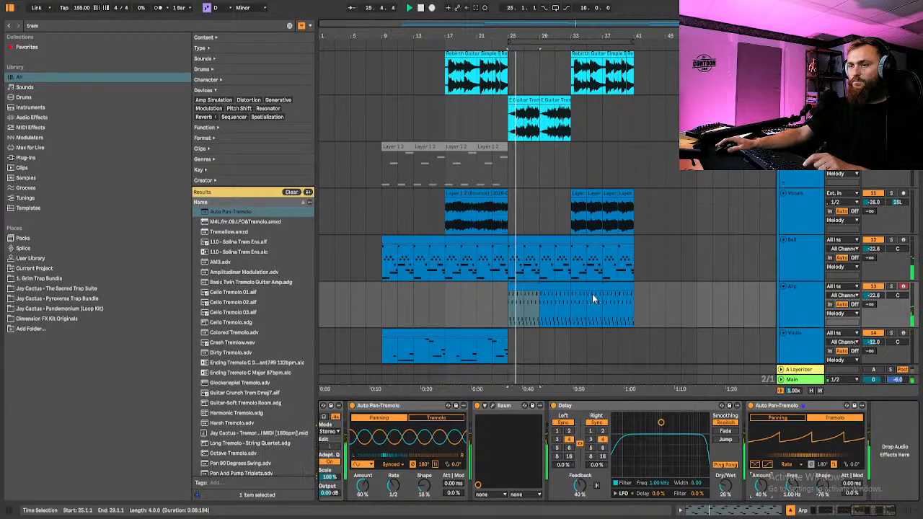
click(891, 287)
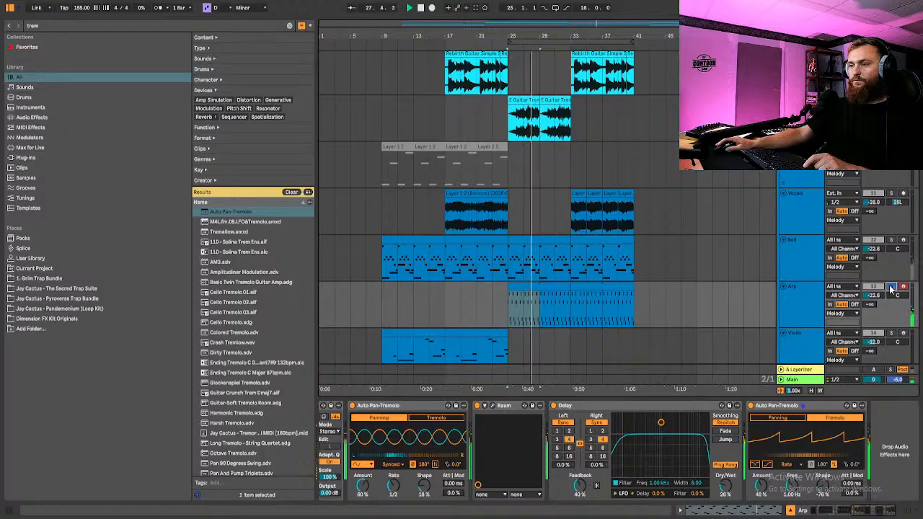
click(793, 466)
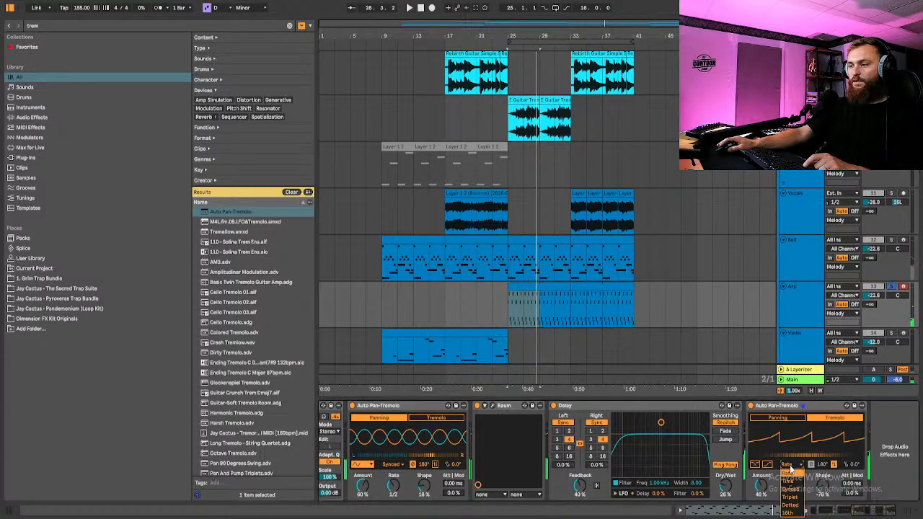
click(797, 490)
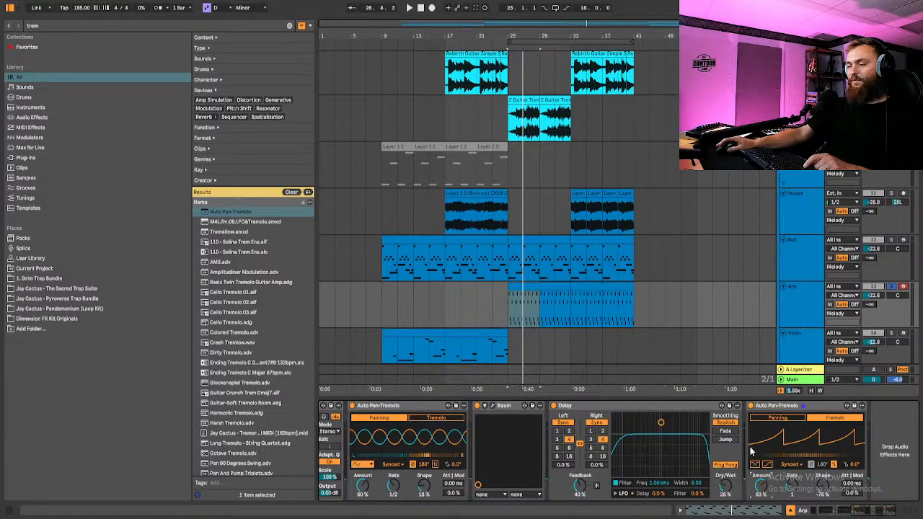
Set the Arp tremolo's rate to 2 and amount to 75% while listening, and unsolo the track
key(space)
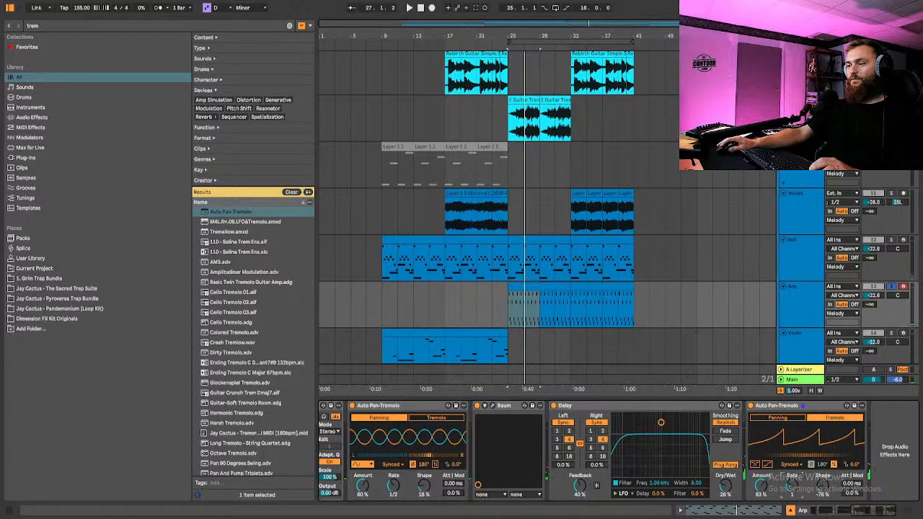
key(space)
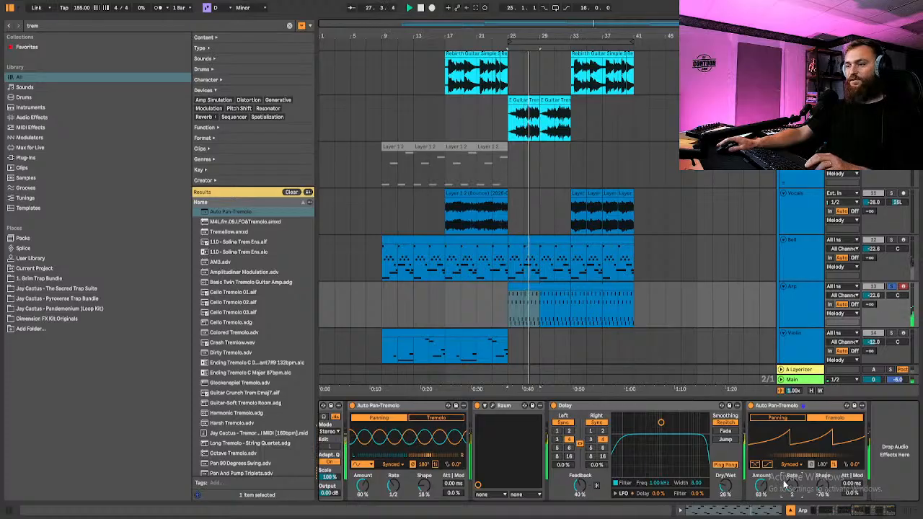
drag(761, 485, 761, 481)
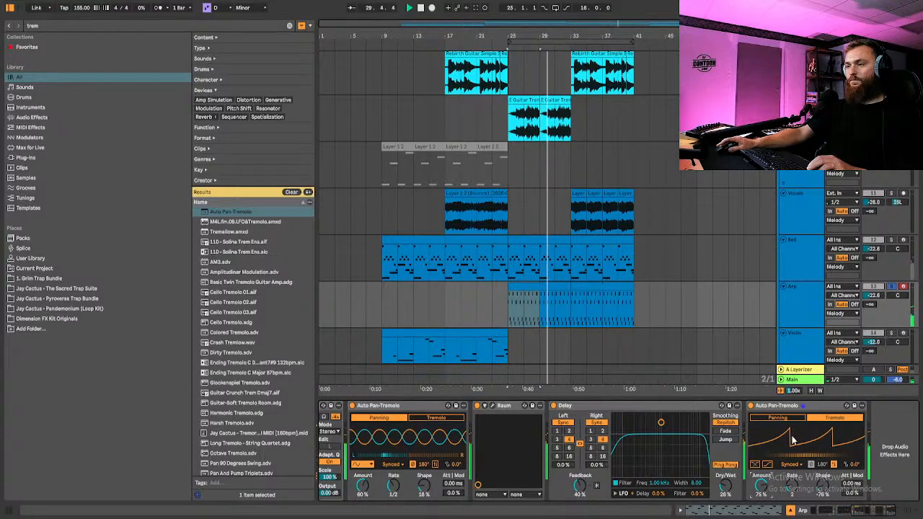
click(891, 287)
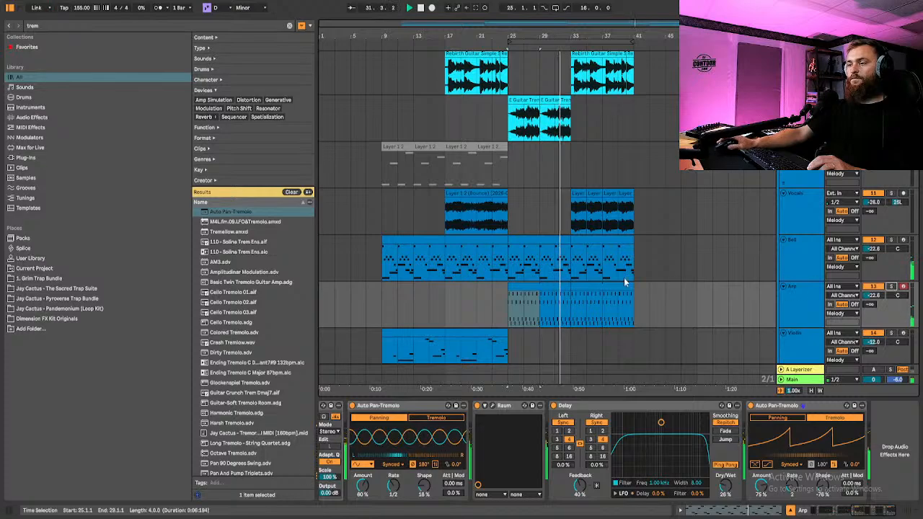
Hide the browser and lower the Arp tremolo's amount to 40% while playing it against the full arrangement
click(9, 9)
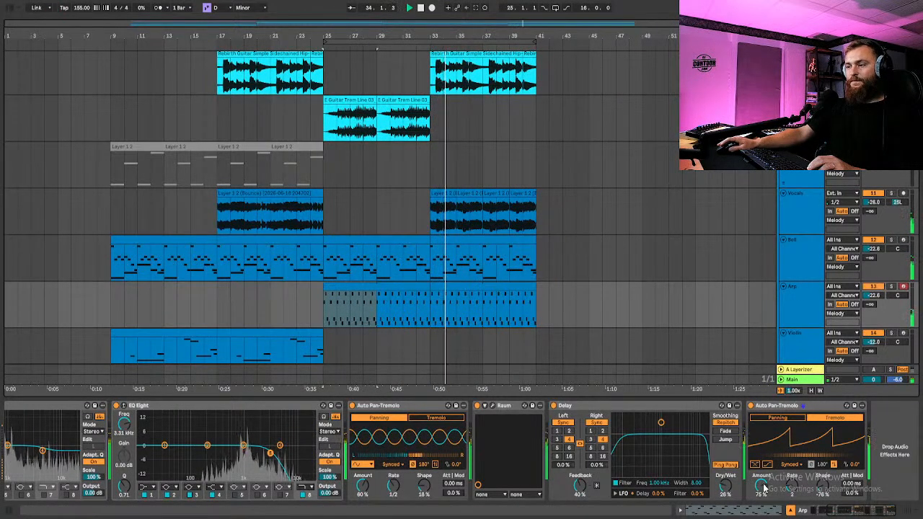
drag(764, 487, 764, 489)
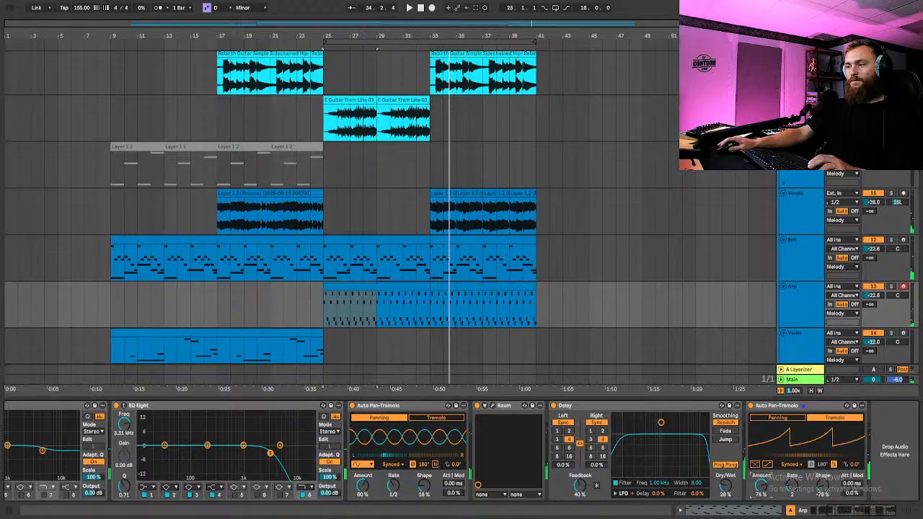
key(space)
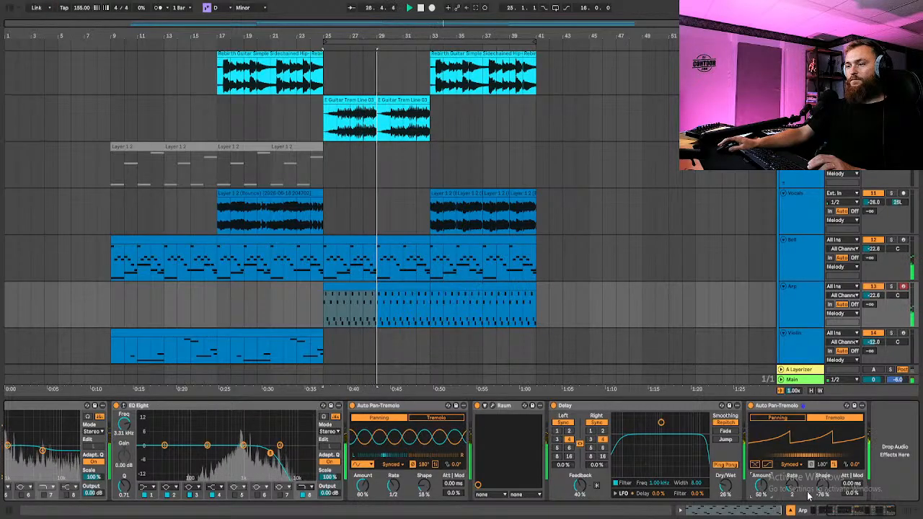
drag(763, 490, 763, 499)
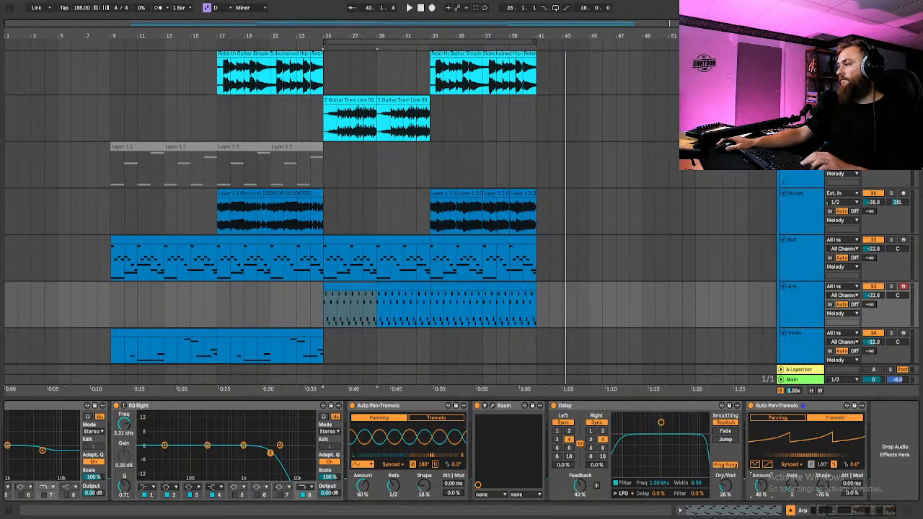
key(space)
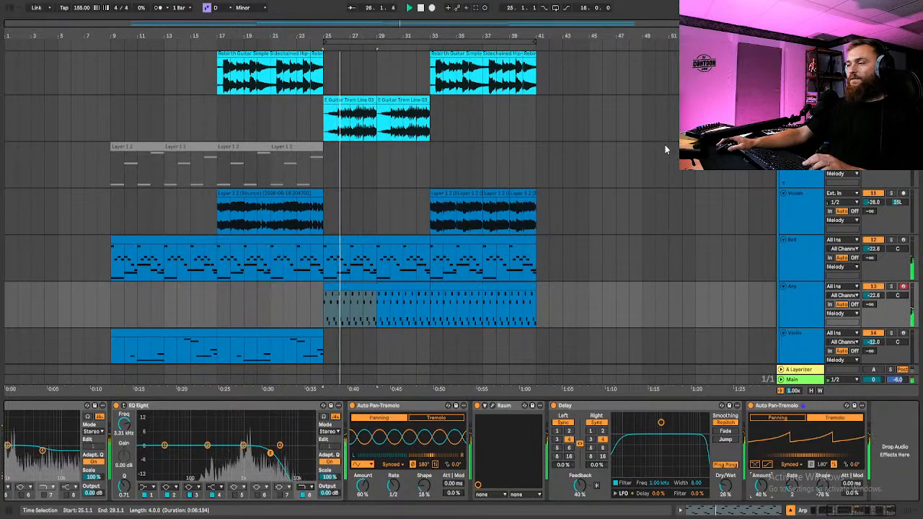
Open Co-Producer on the Main track and audition the results from TS1 Synth Trance Chords 06 to Hourglass Synth Euphoric Wet Lead 01
scroll(678, 284, down, 5)
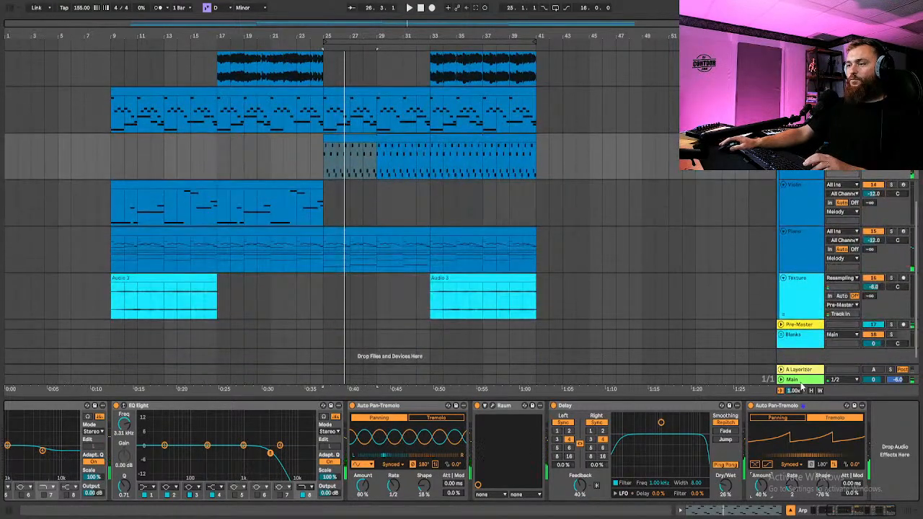
click(800, 388)
scroll(670, 339, down, 3)
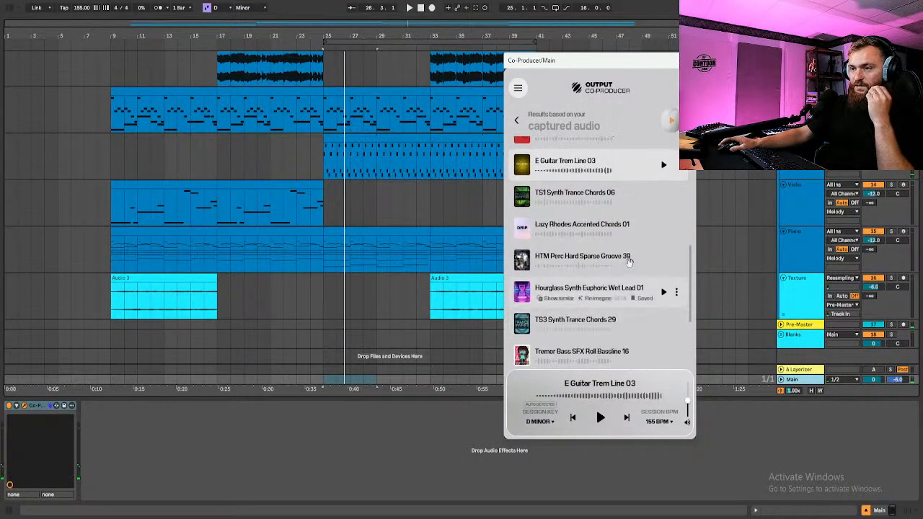
click(663, 198)
key(Down)
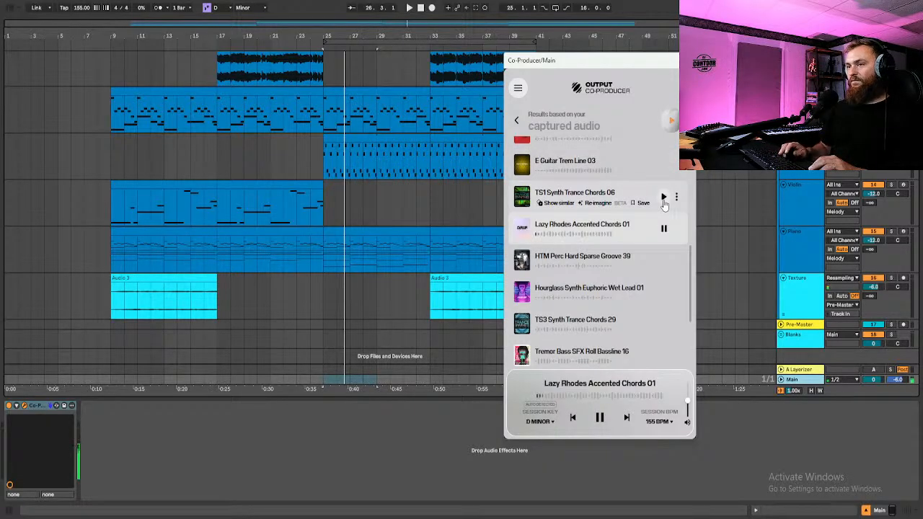
key(Down)
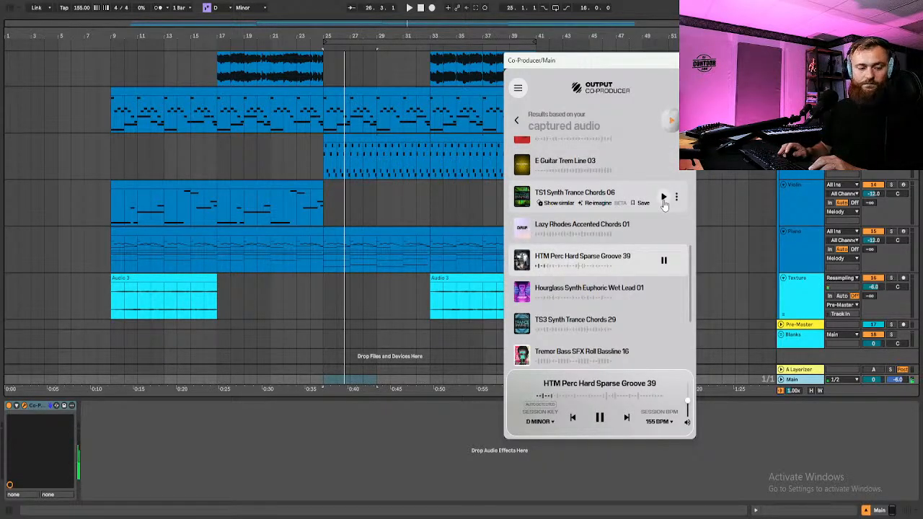
key(Down)
key(space)
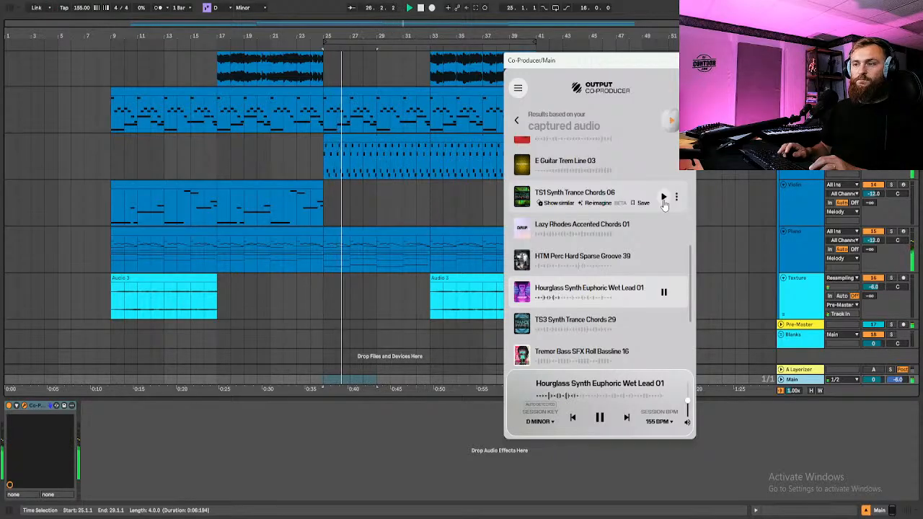
key(space)
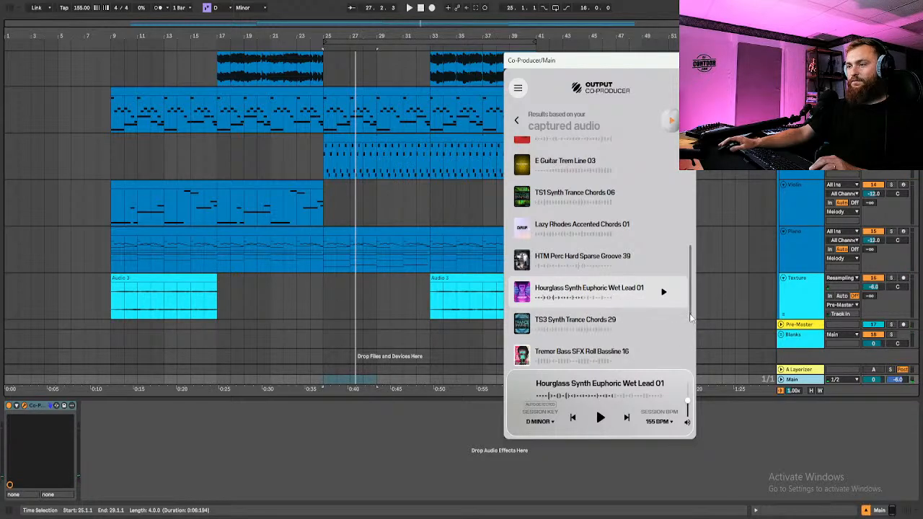
Audition TS3 Synth Trance Chords 29 and Tremor Bass SFX Roll Bassline 16, playing the bassline with the arrangement
scroll(682, 303, down, 2)
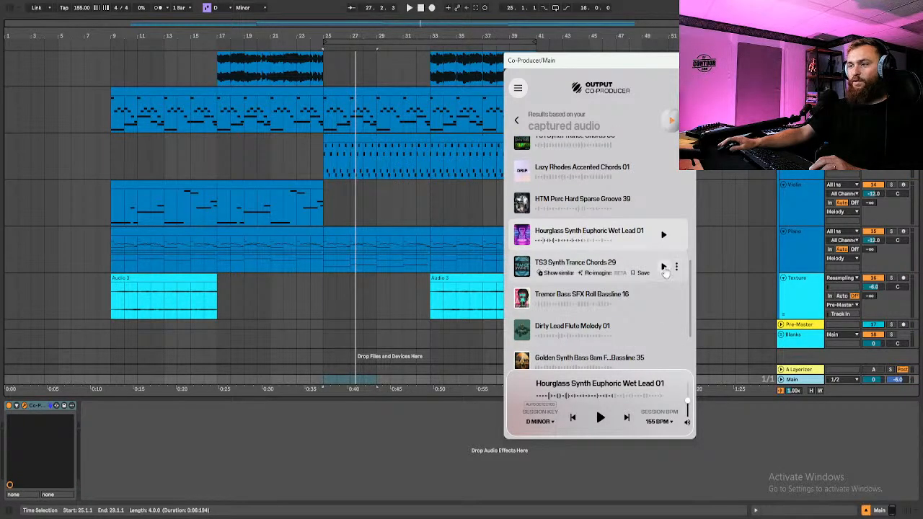
click(664, 267)
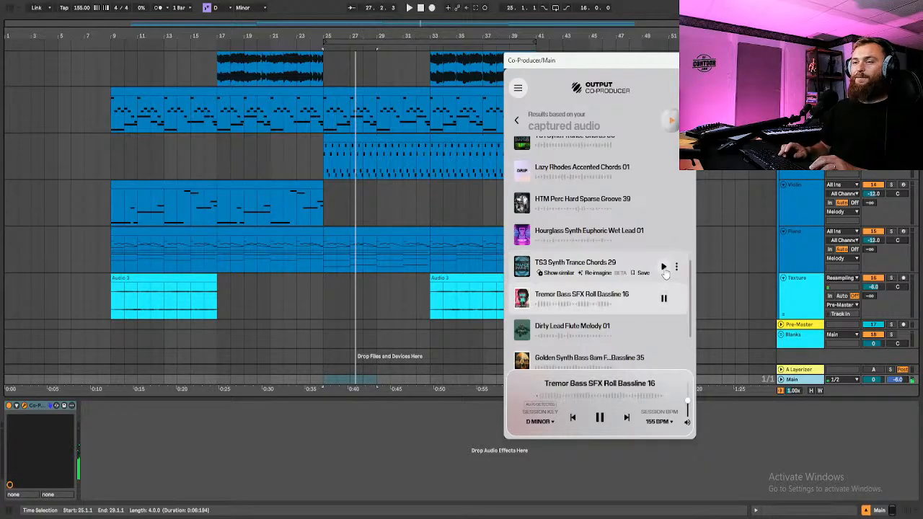
key(space)
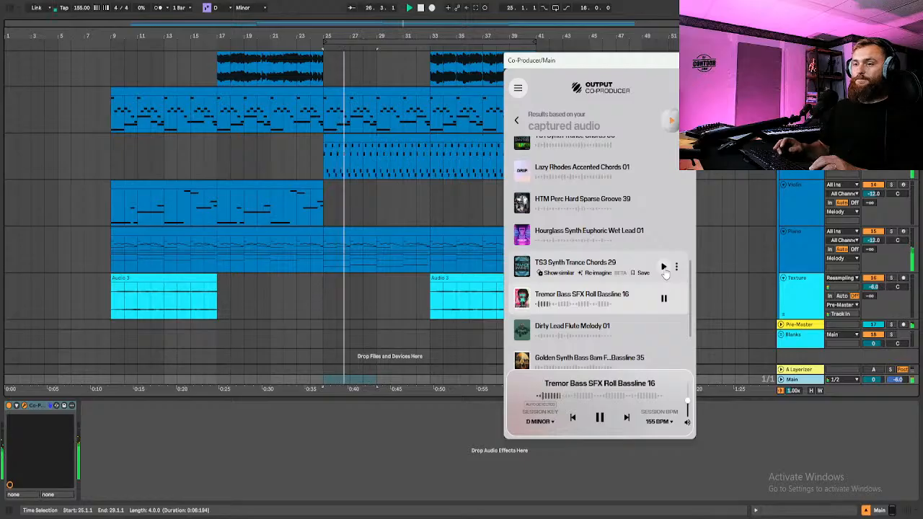
Find Dirty Lead Flute Melody 01 in the Co-Producer results and audition it with the arrangement from bar 25
scroll(259, 123, up, 1)
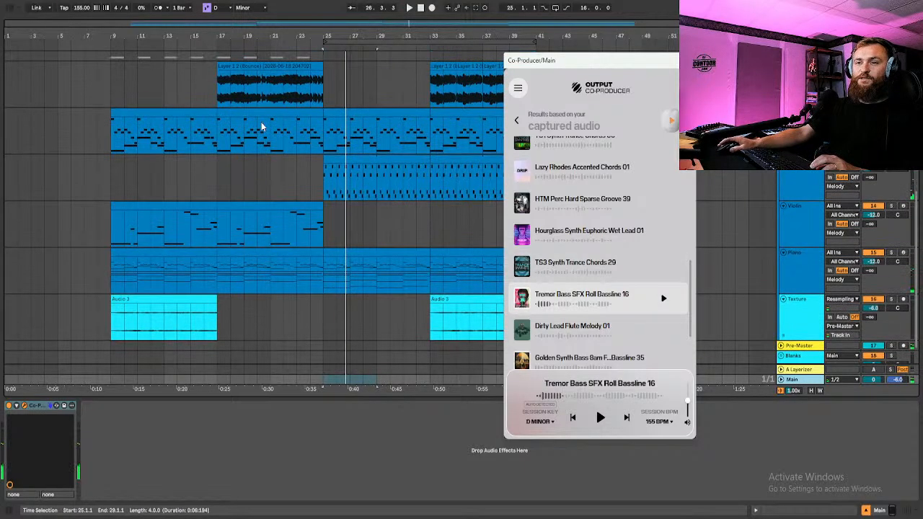
scroll(260, 123, down, 2)
scroll(618, 315, down, 5)
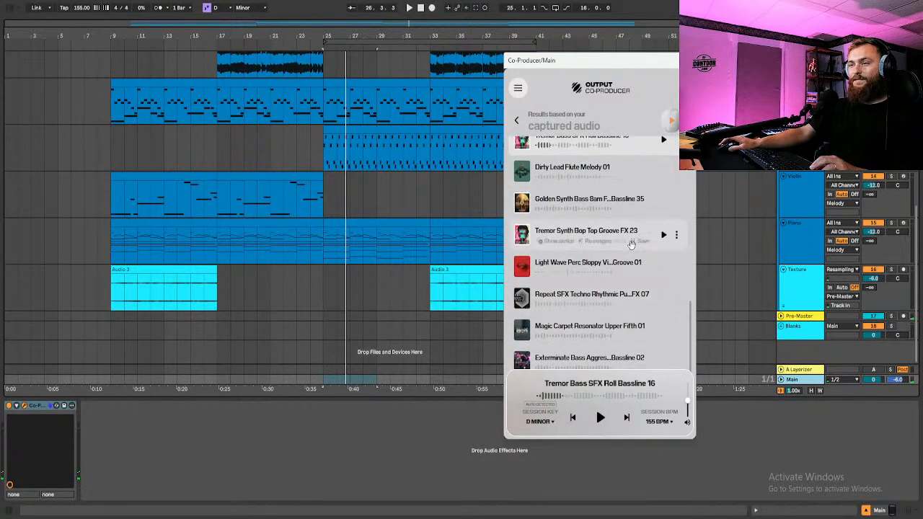
scroll(662, 249, up, 2)
click(665, 226)
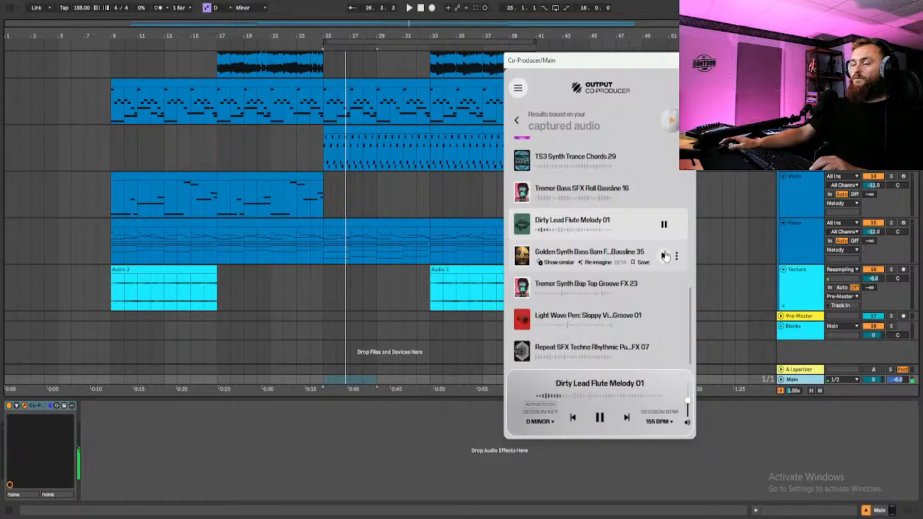
key(space)
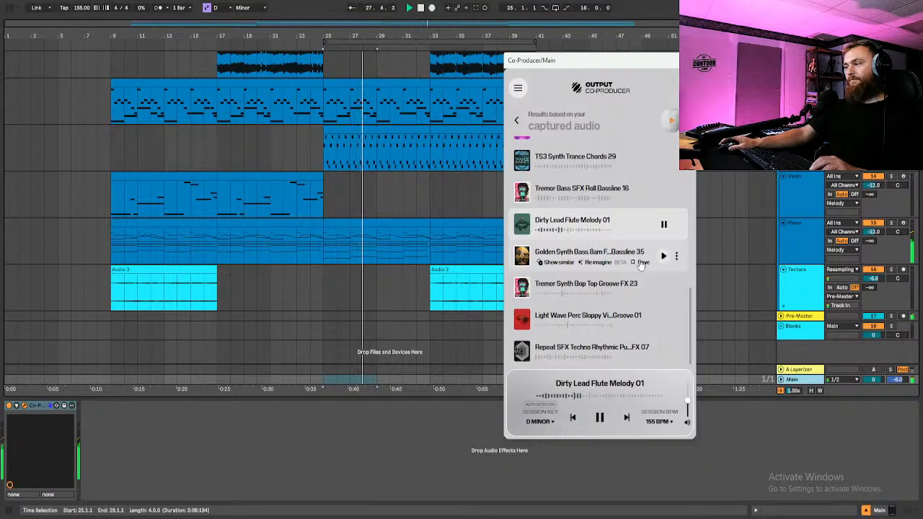
Listen to the flute melody through the section up to bar 33 while looking over the melody and guitar tracks
scroll(440, 217, up, 4)
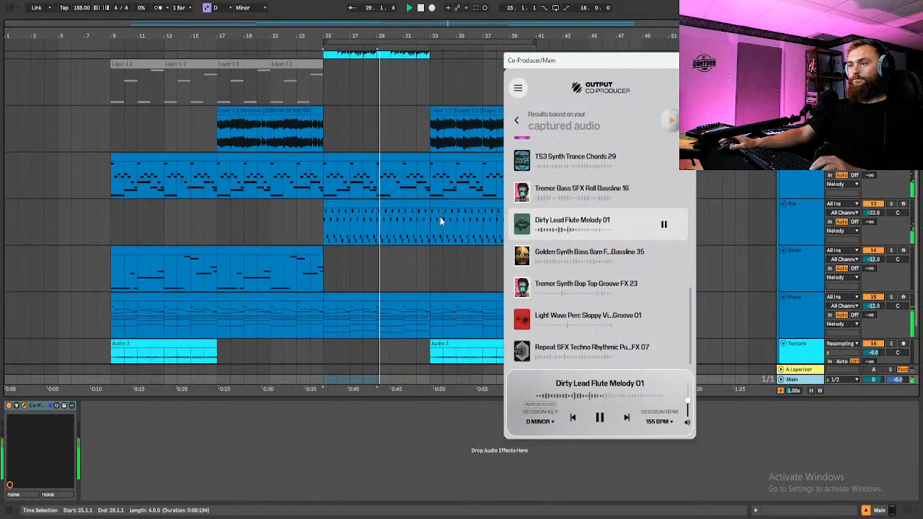
scroll(447, 219, up, 2)
scroll(456, 257, down, 4)
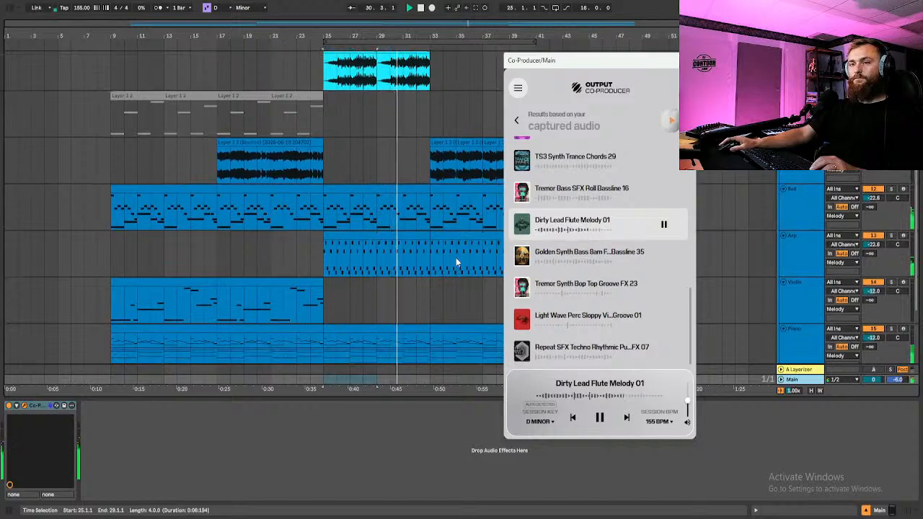
scroll(455, 257, up, 3)
scroll(455, 261, up, 1)
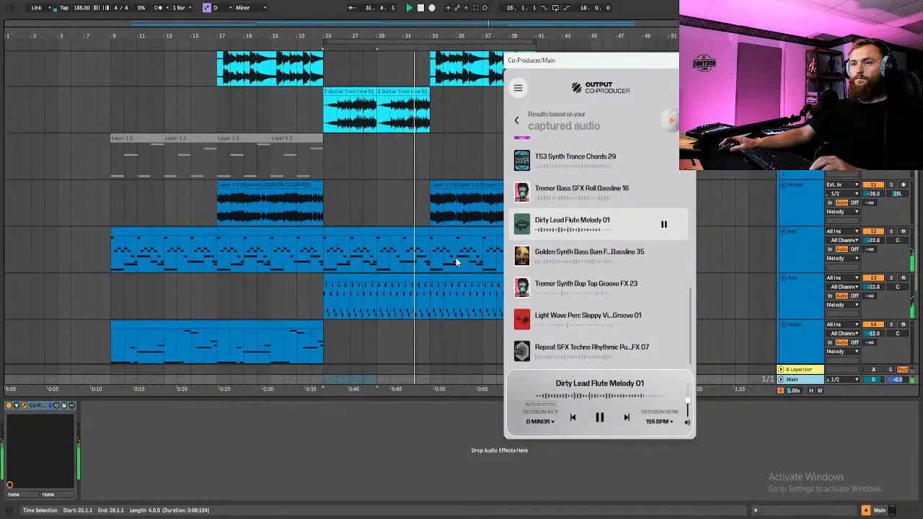
scroll(455, 261, up, 2)
scroll(455, 257, up, 2)
key(space)
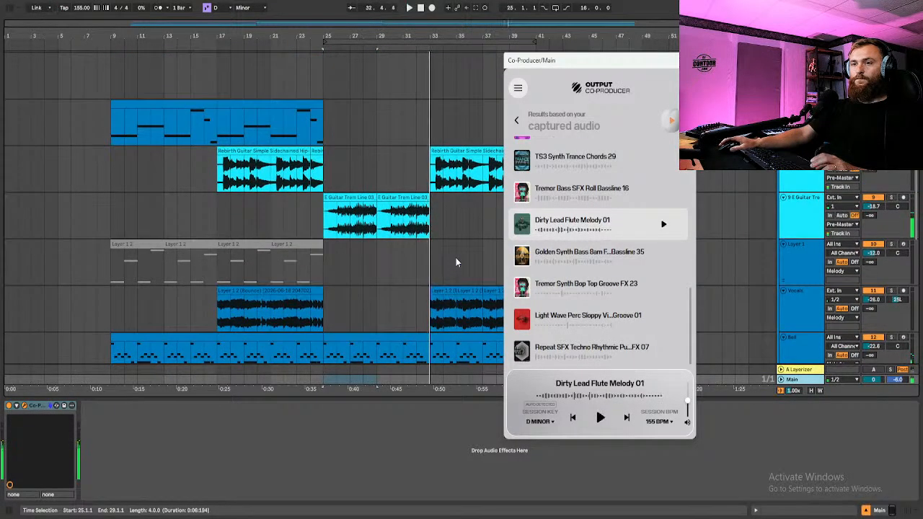
Play the arrangement from bar 9 and audition Dirty Lead Flute Melody 01 against that section
click(111, 164)
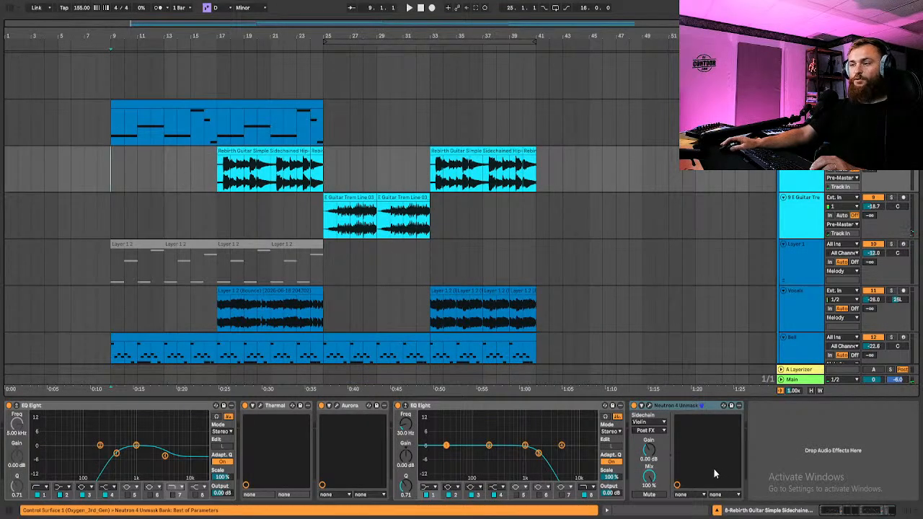
key(space)
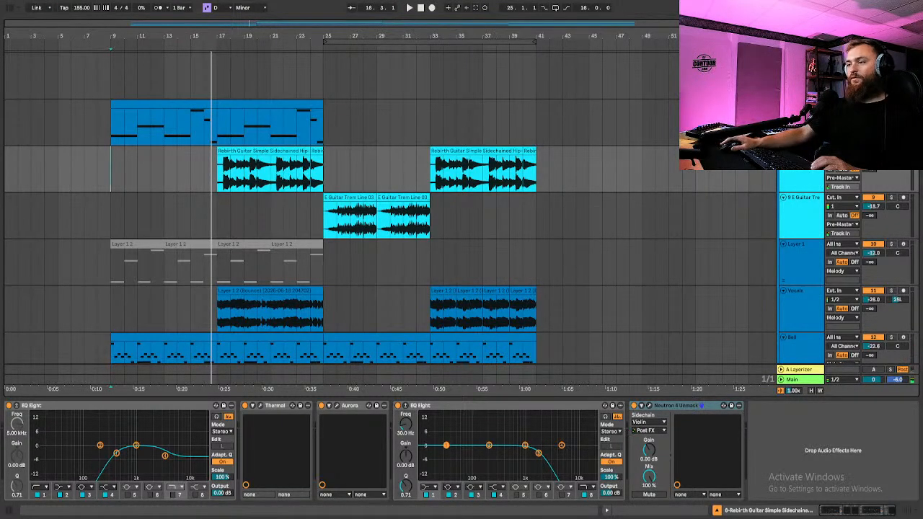
key(ctrl+alt+l)
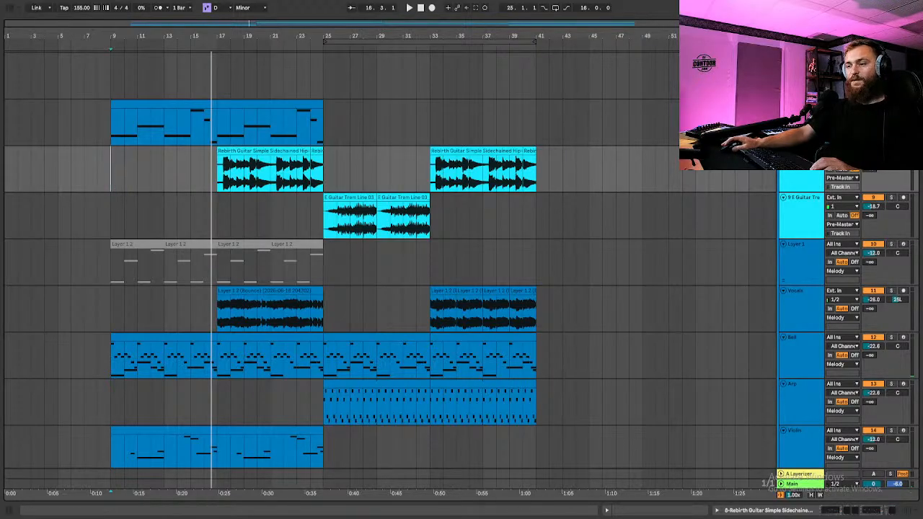
click(805, 488)
key(space)
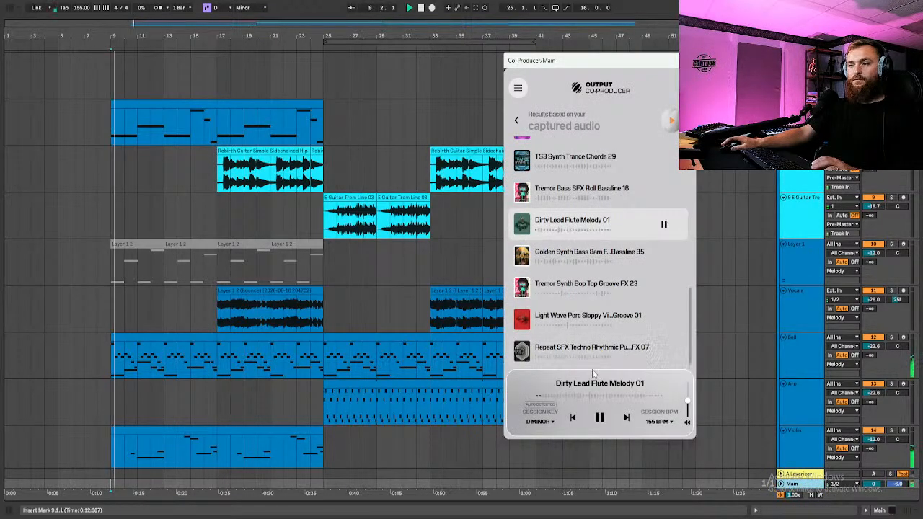
click(566, 234)
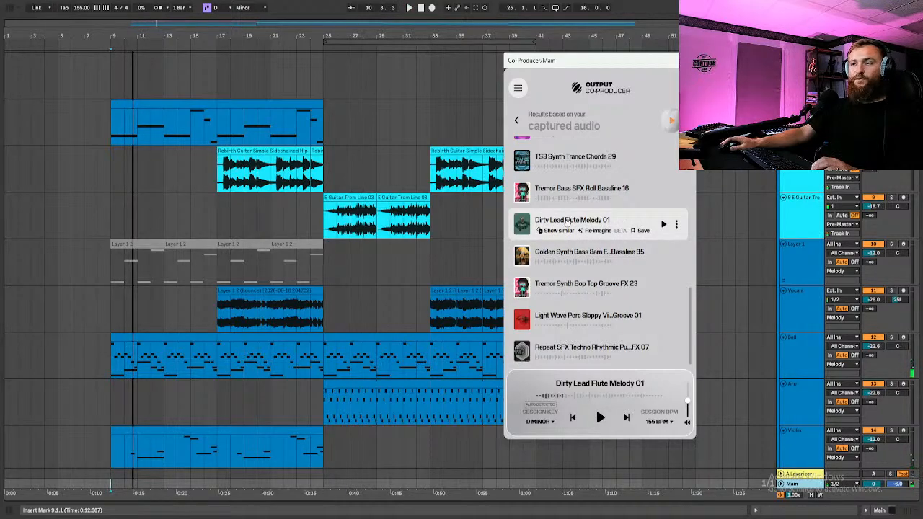
Duplicate the Rebirth Guitar track with its effects and delete all clips on the copy
click(112, 168)
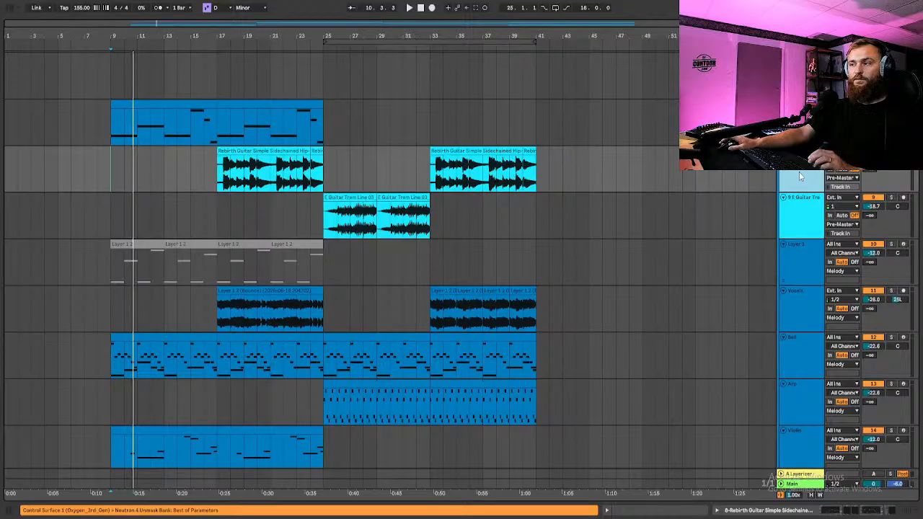
key(ctrl+d)
drag(579, 216, 131, 210)
key(Delete)
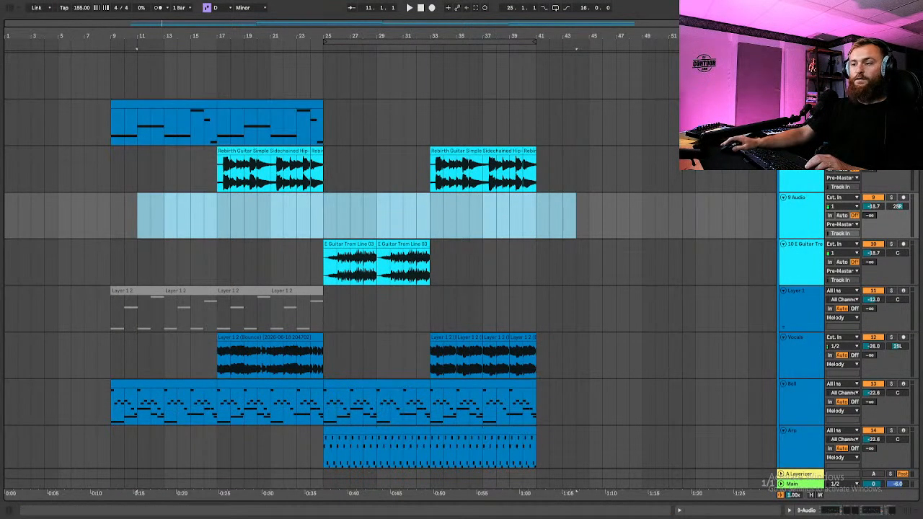
Place Dirty Lead Flute Melody 01 from Co-Producer at bar 9 on the empty duplicate track and play it
click(811, 491)
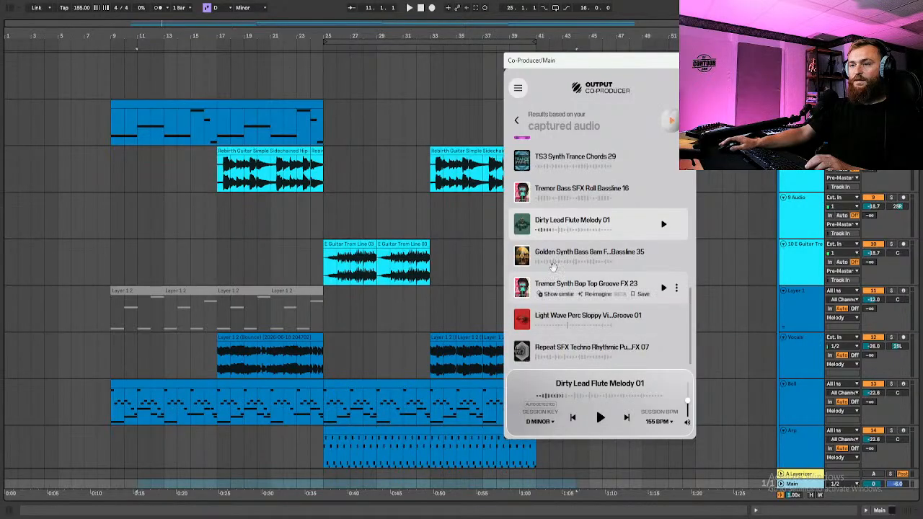
drag(568, 221, 113, 225)
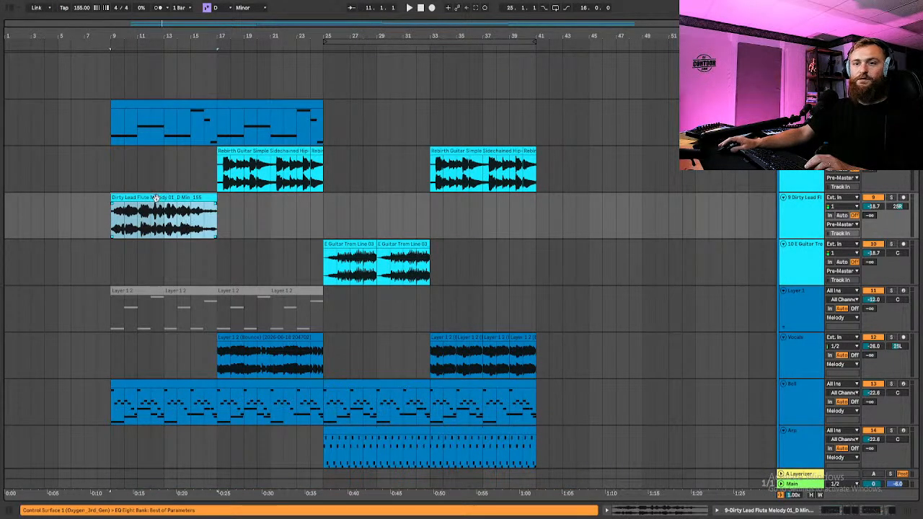
key(space)
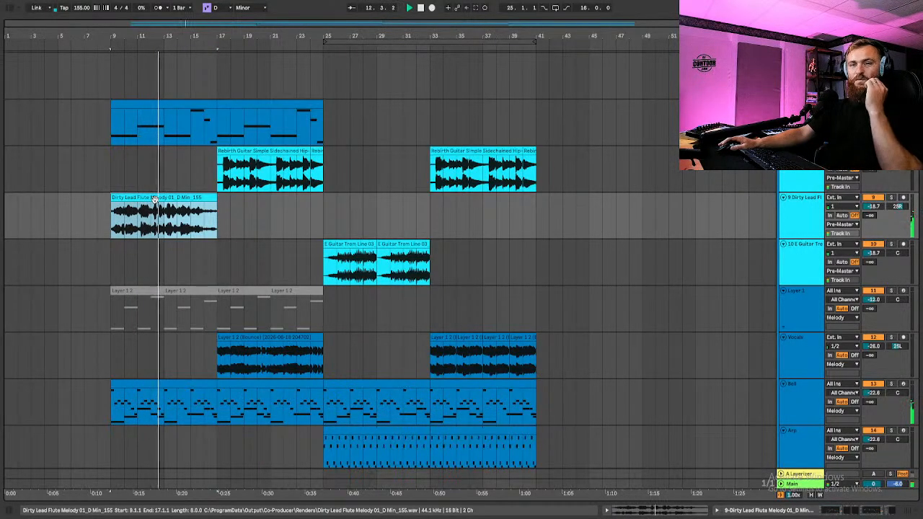
Set the flute clip's 1.1.1 position at the first note's onset and play the shifted clip with the arrangement
double_click(153, 199)
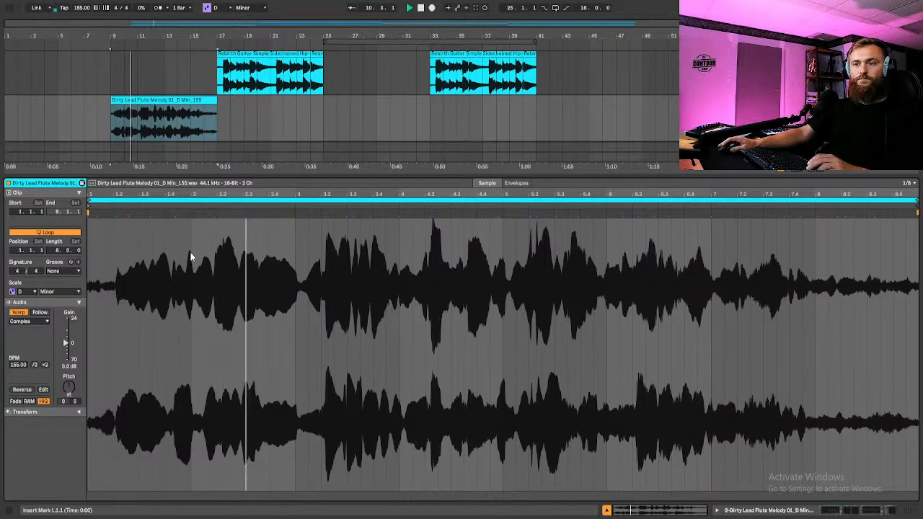
right_click(112, 216)
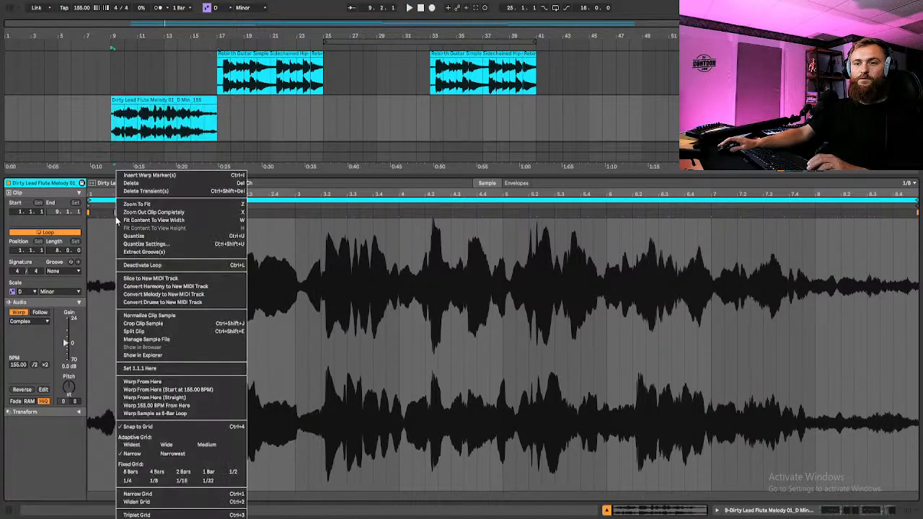
click(155, 367)
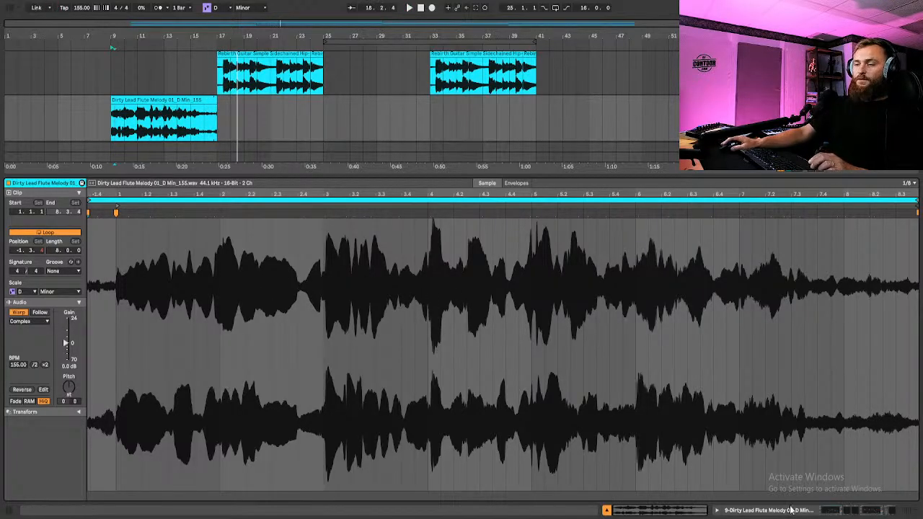
click(607, 511)
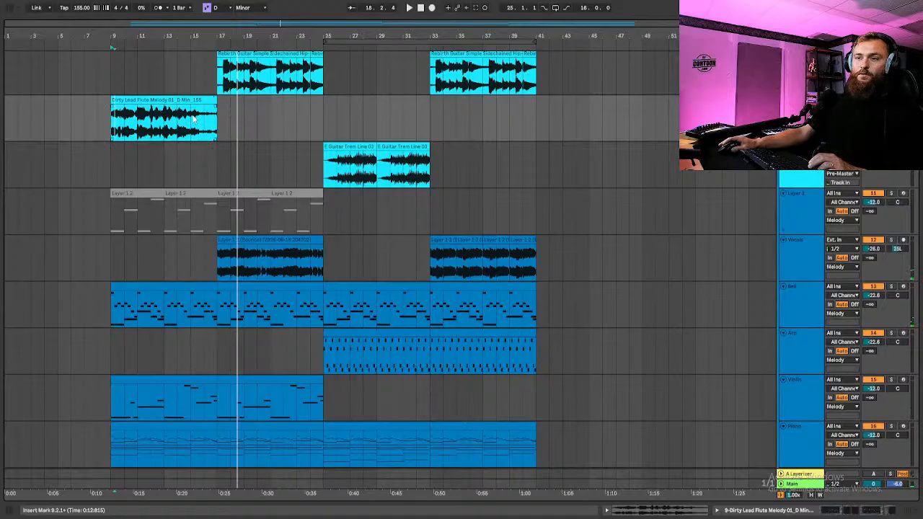
key(space)
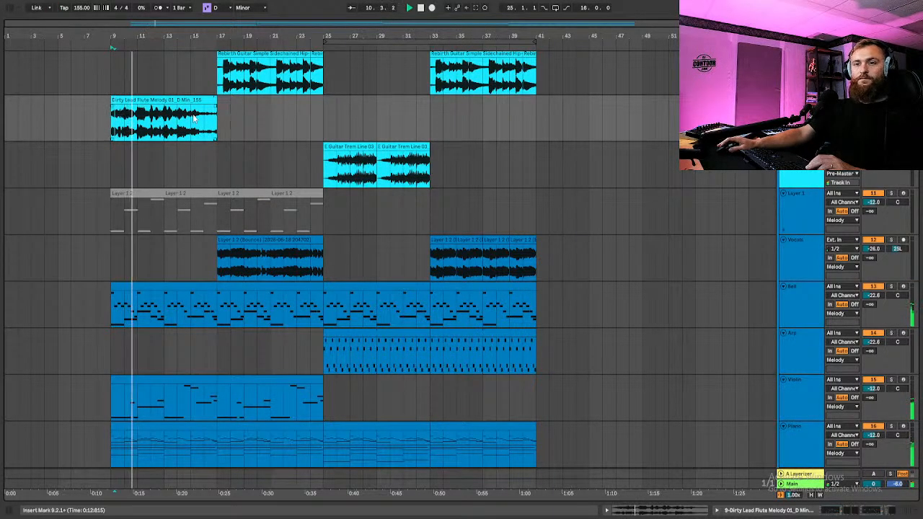
Add warp markers to the flute clip at bars 2, 3 and 4, nudge the bar 4 onset earlier onto the grid, and play it
double_click(161, 99)
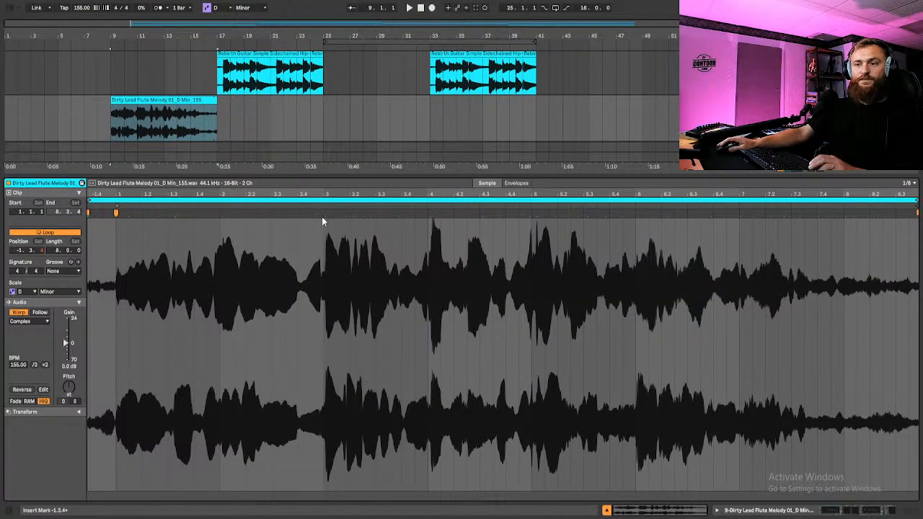
double_click(323, 221)
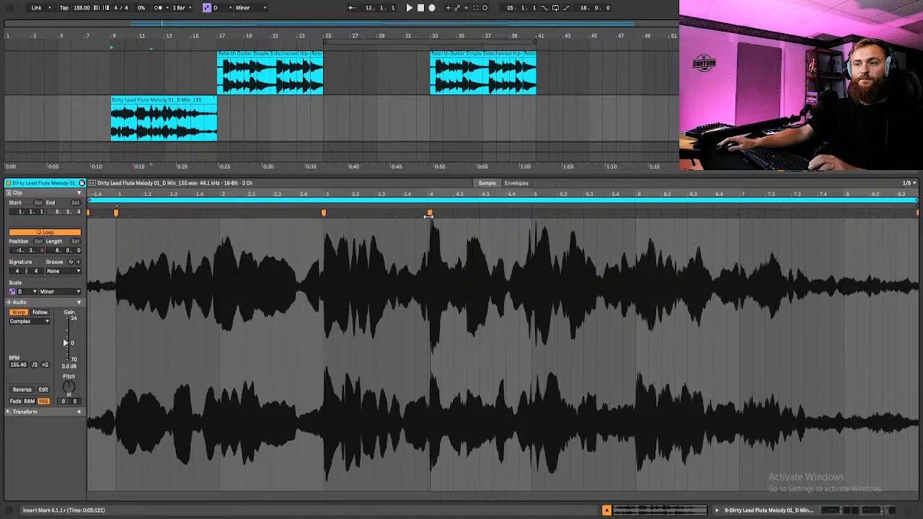
drag(427, 217, 425, 216)
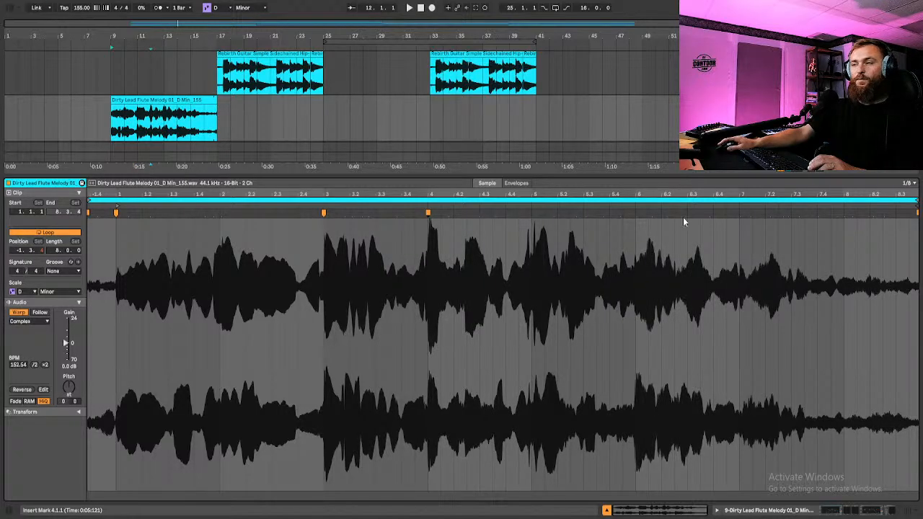
key(space)
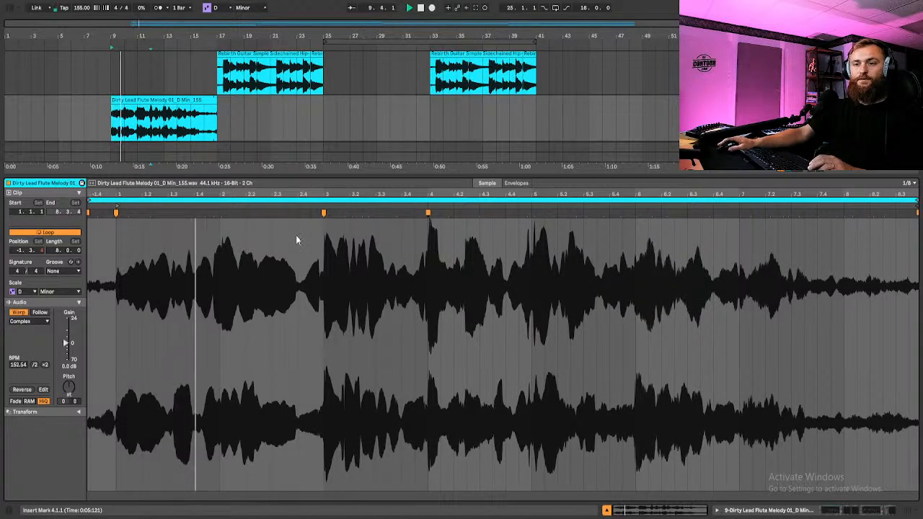
double_click(220, 216)
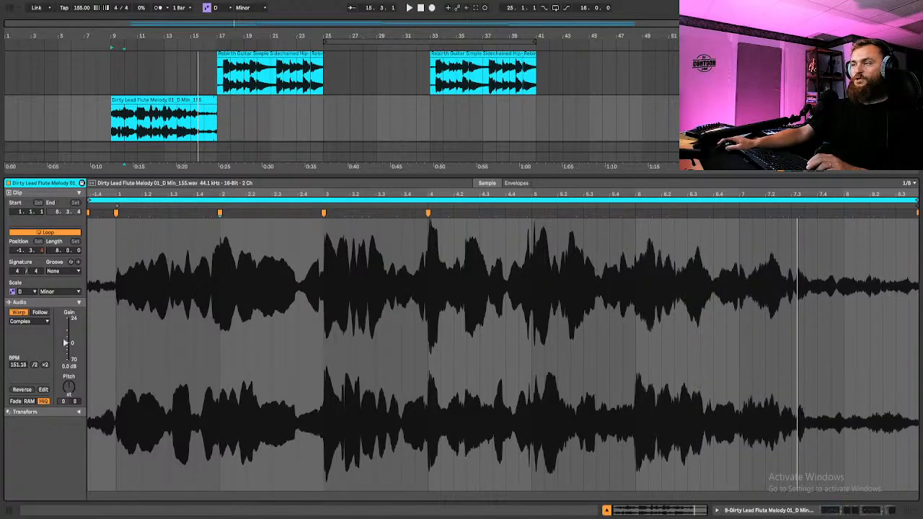
key(space)
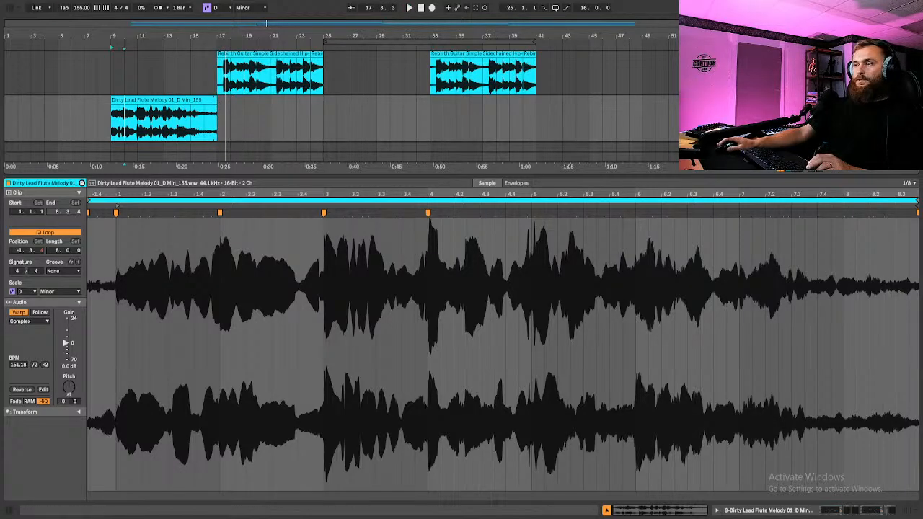
key(space)
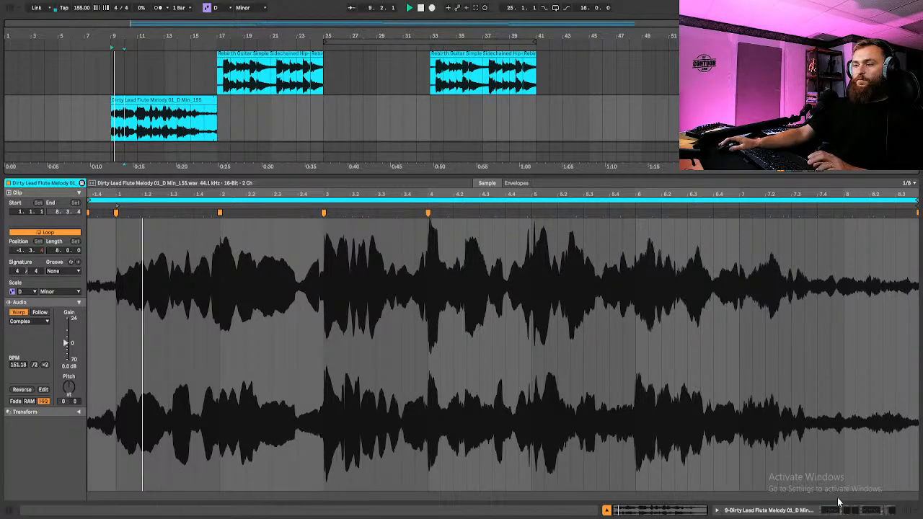
Show the flute track's device chain and delete the Aurora effect from it
click(606, 510)
key(ctrl+alt+b)
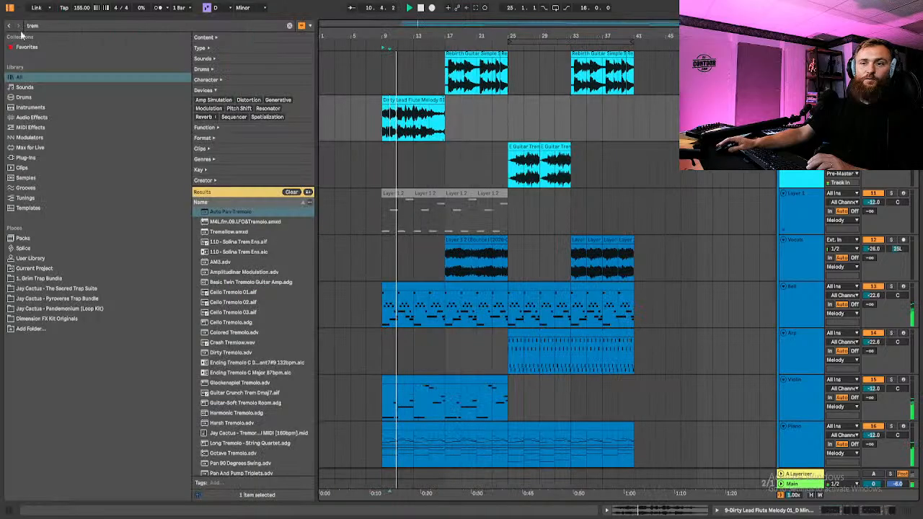
key(ctrl+alt+l)
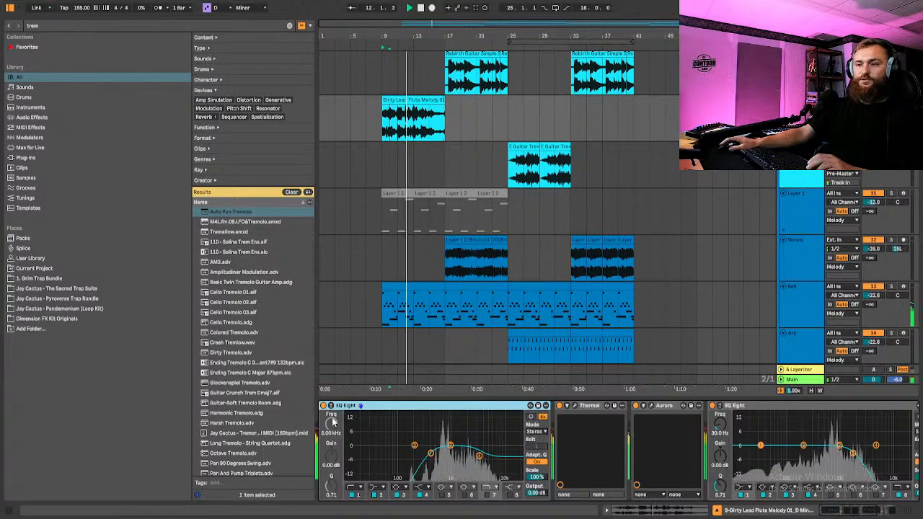
click(10, 7)
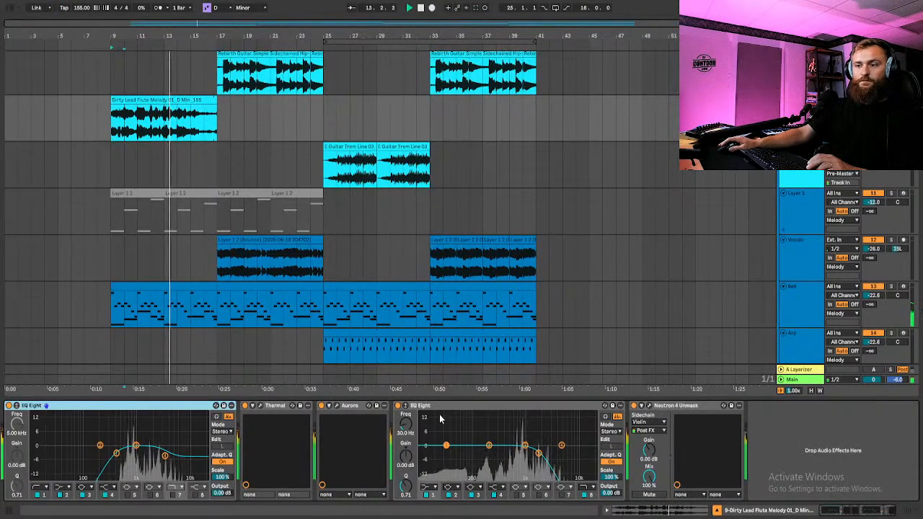
click(336, 408)
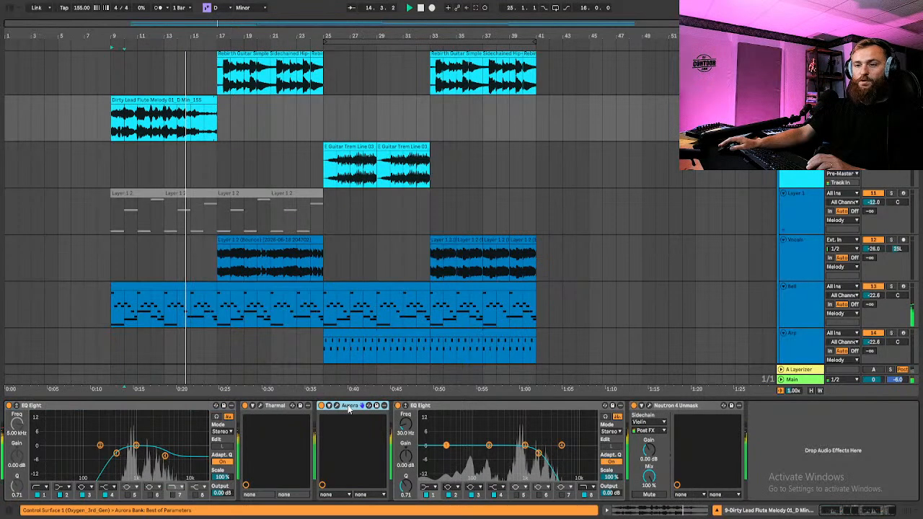
key(Delete)
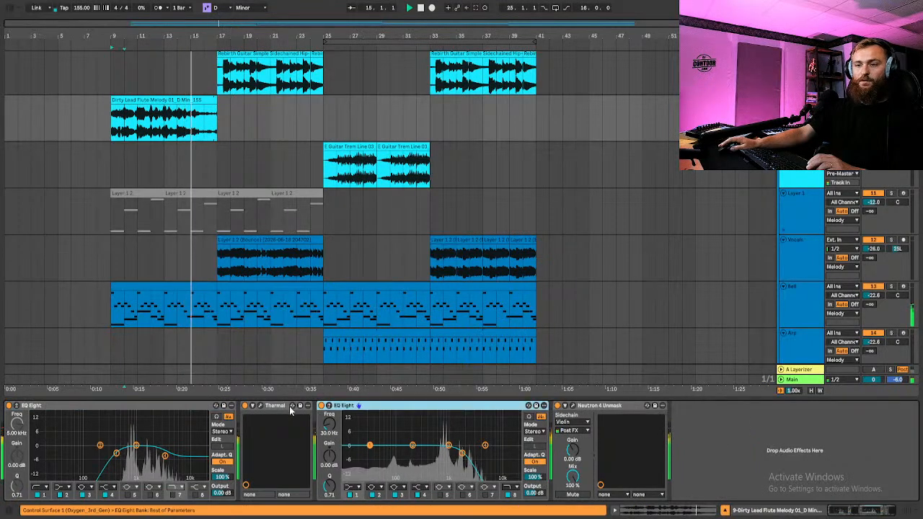
Bypass Thermal and the second EQ Eight on the flute track and delete Neutron 4 Unmask while playing from bar 9
click(245, 408)
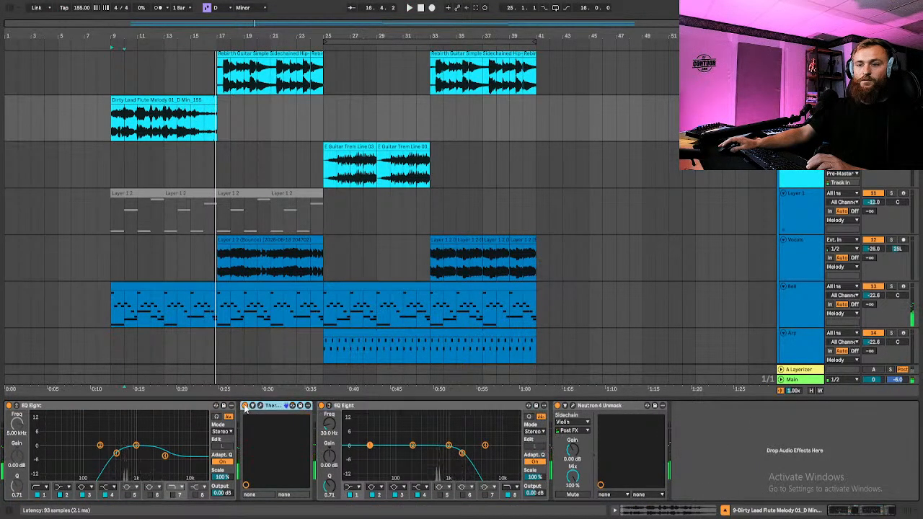
key(space)
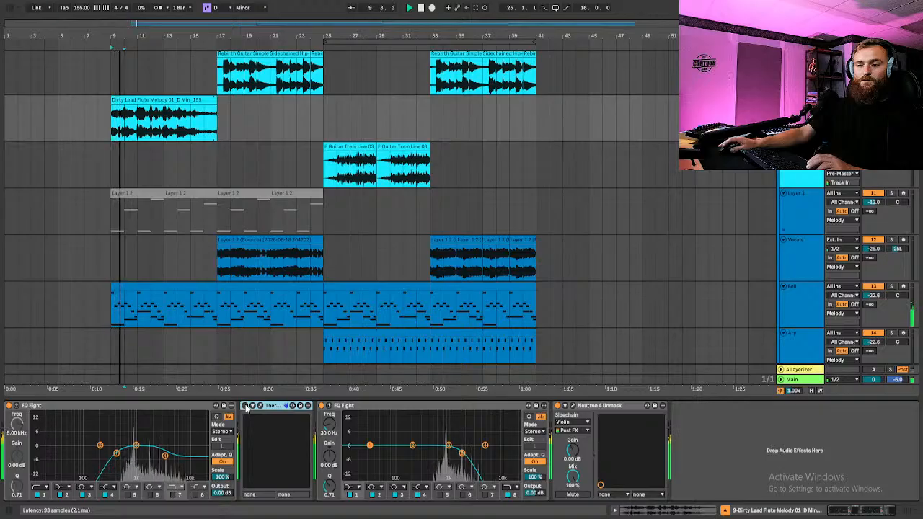
click(577, 407)
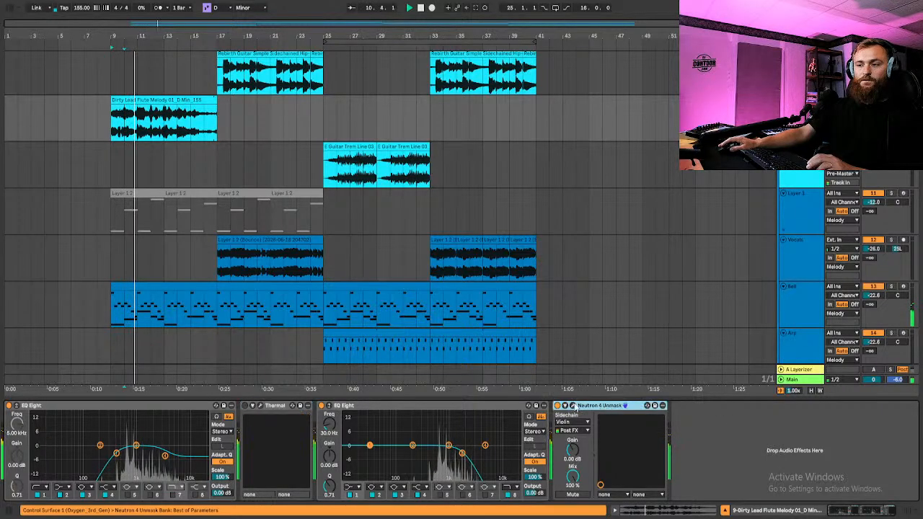
key(Delete)
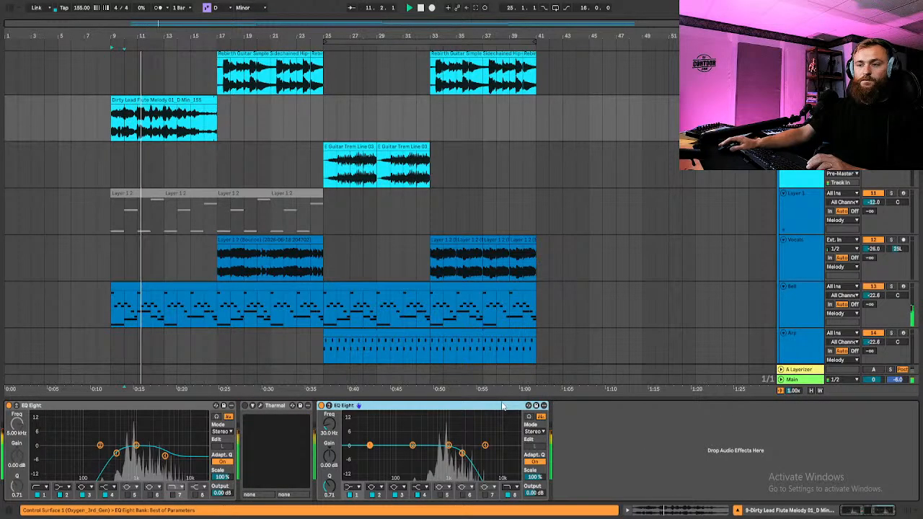
click(322, 405)
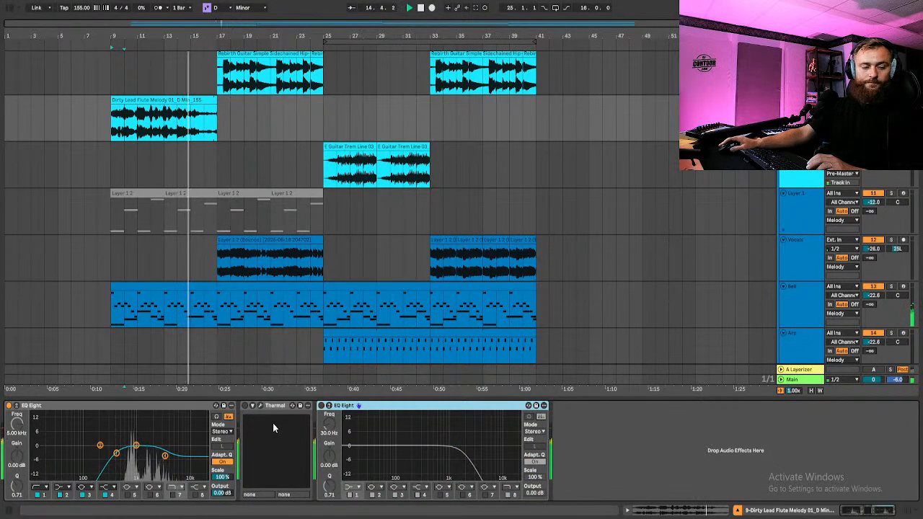
key(space)
Split the Dirty Lead Flute Melody clip at 15.3.1 to separate its quiet ending
double_click(202, 116)
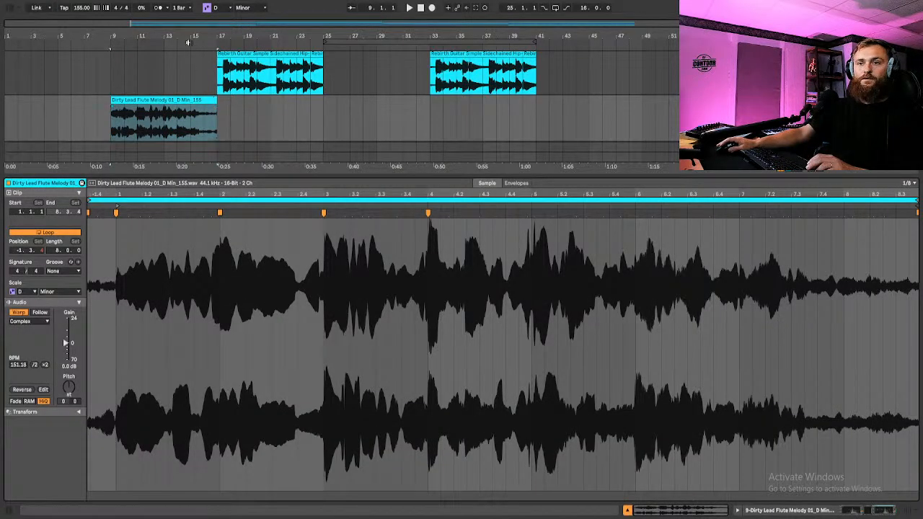
drag(187, 42, 195, 88)
click(627, 510)
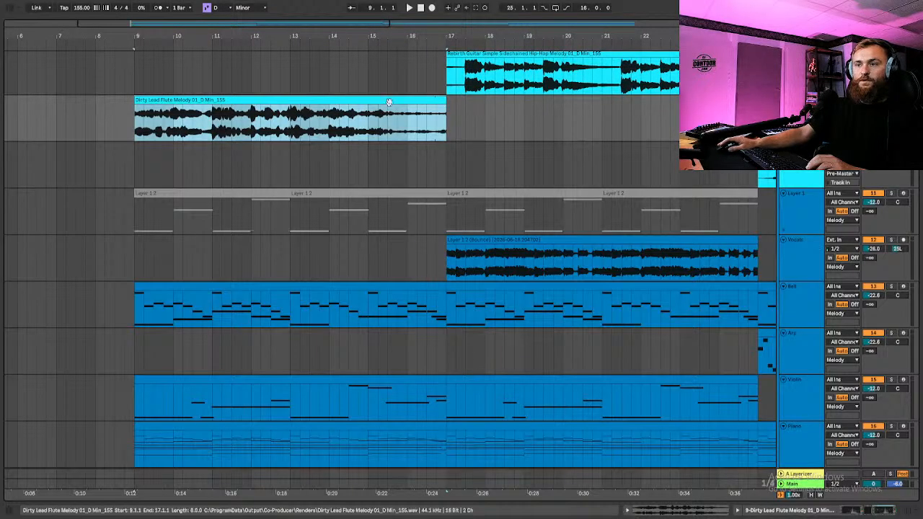
click(393, 126)
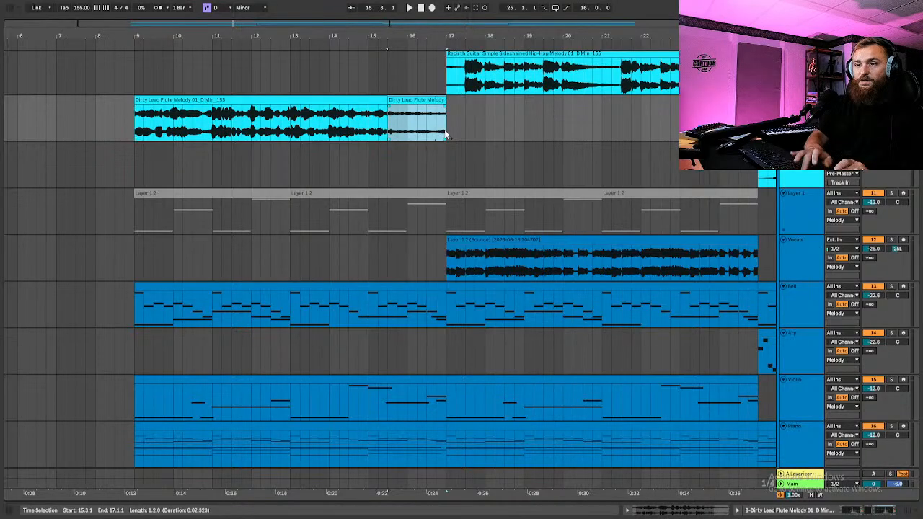
key(ctrl+e)
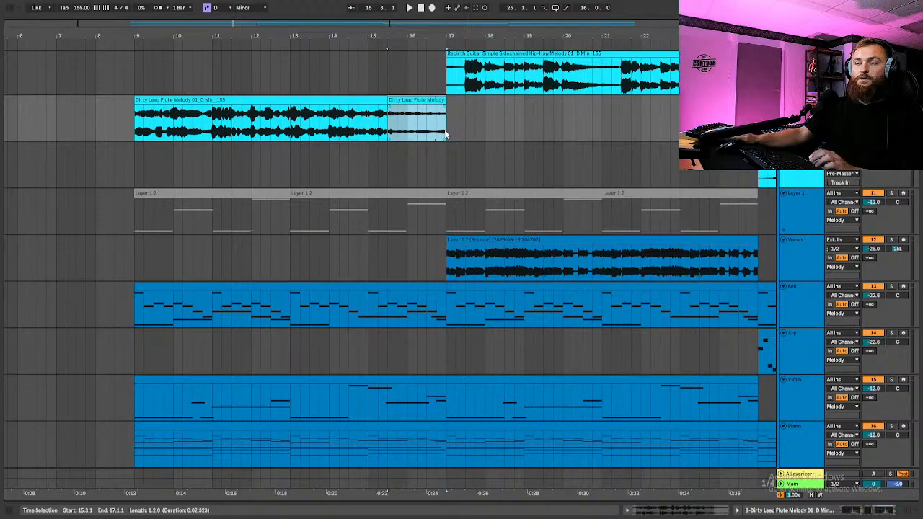
Try raising the clip gain of the flute's split-off ending to 9.8 dB and play it
double_click(406, 100)
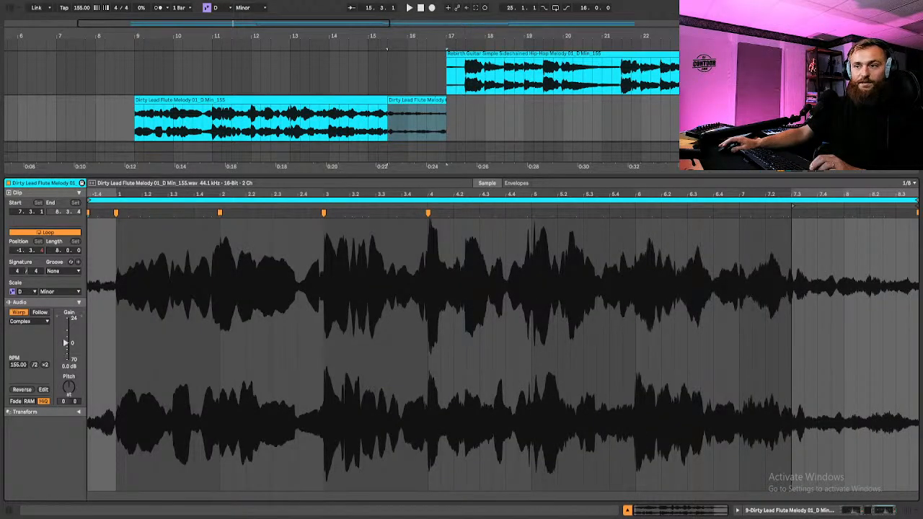
drag(66, 343, 65, 338)
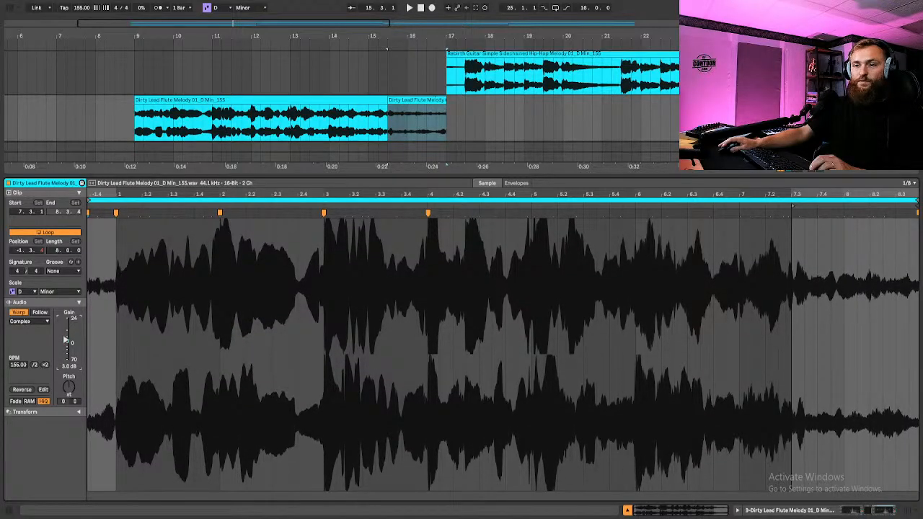
drag(65, 339, 64, 333)
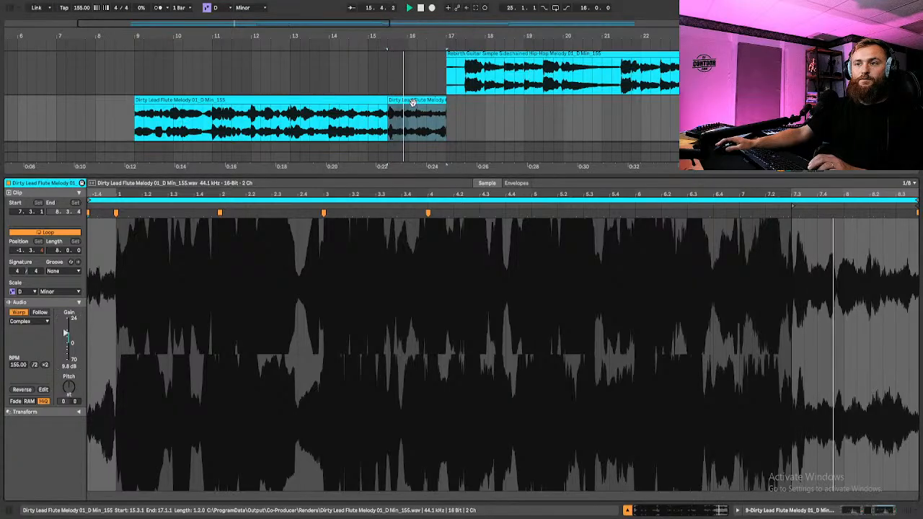
key(ctrl+z)
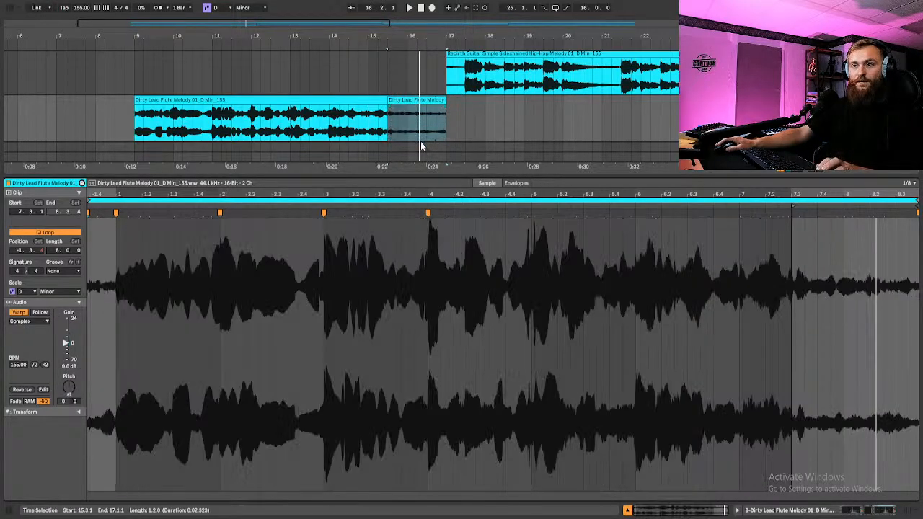
Consolidate the flute's ending from 15.3.1 to 17.1.1, set its clip gain to -1.7 dB and play it
click(406, 101)
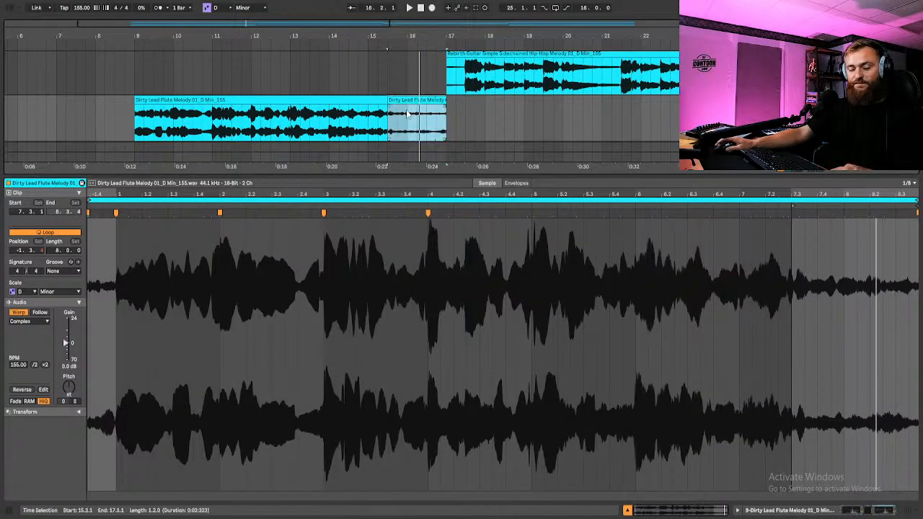
key(ctrl+j)
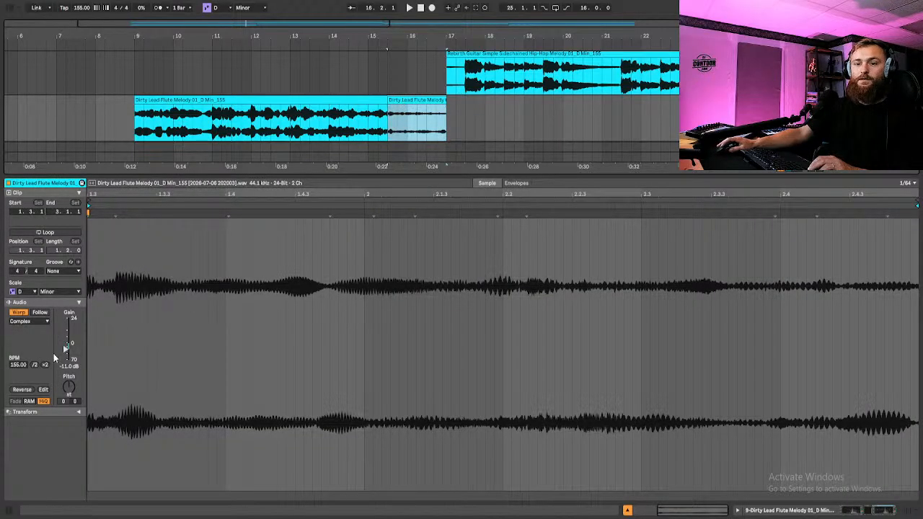
drag(65, 349, 65, 344)
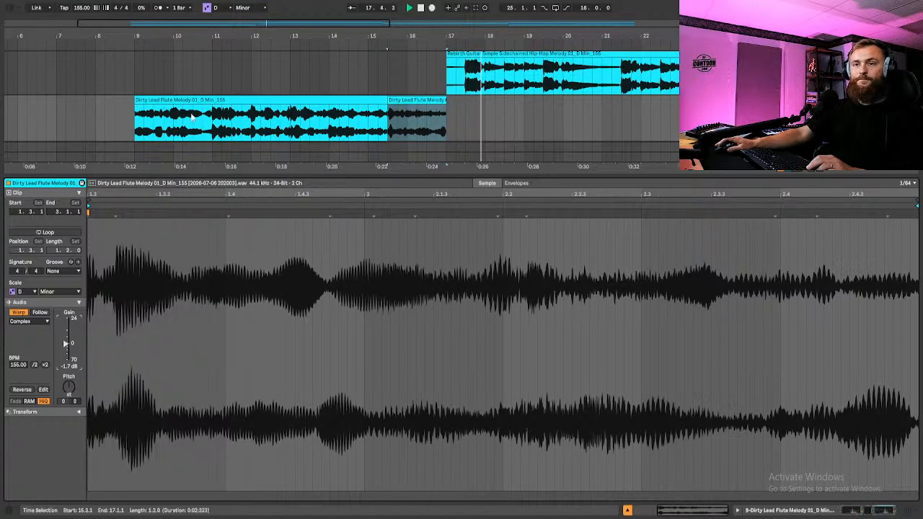
Search the browser for raum and add the Raum reverb to the end of the flute track's chain
click(154, 111)
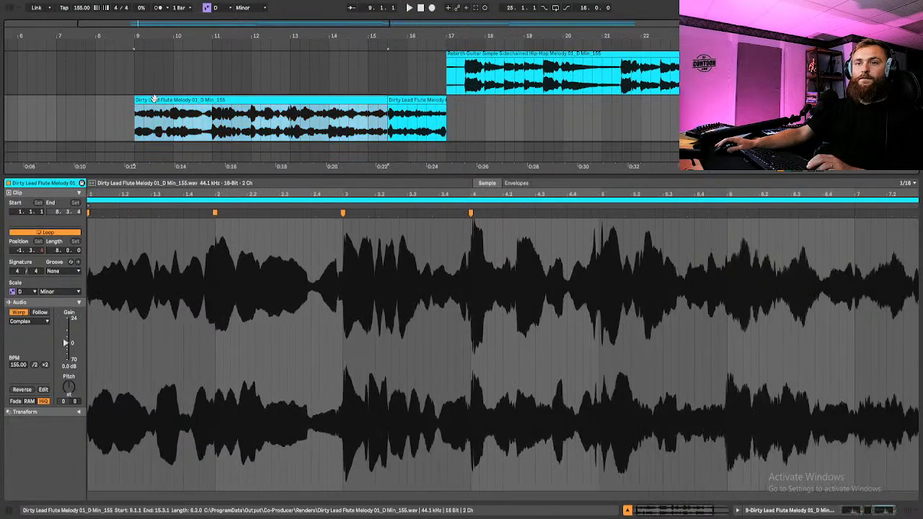
click(12, 8)
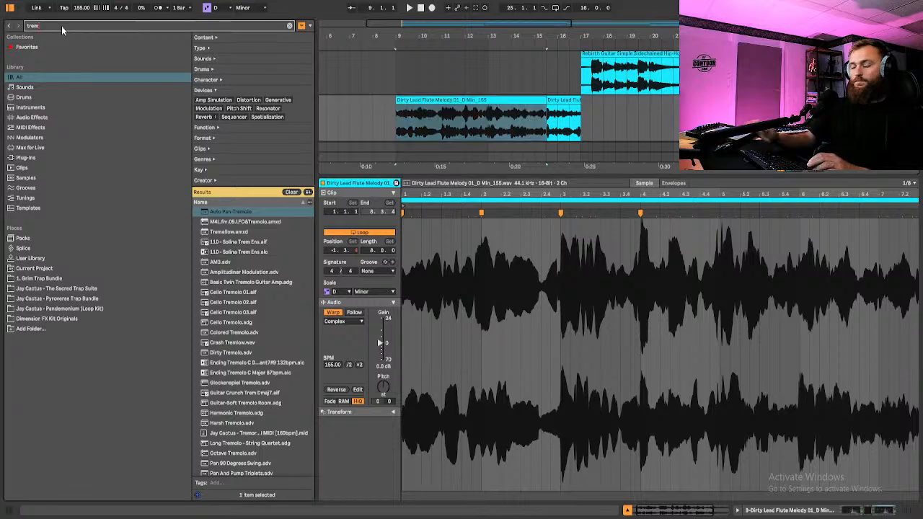
click(61, 26)
key(BackSpace)
key(BackSpace)
key(BackSpace)
key(BackSpace)
text(raum)
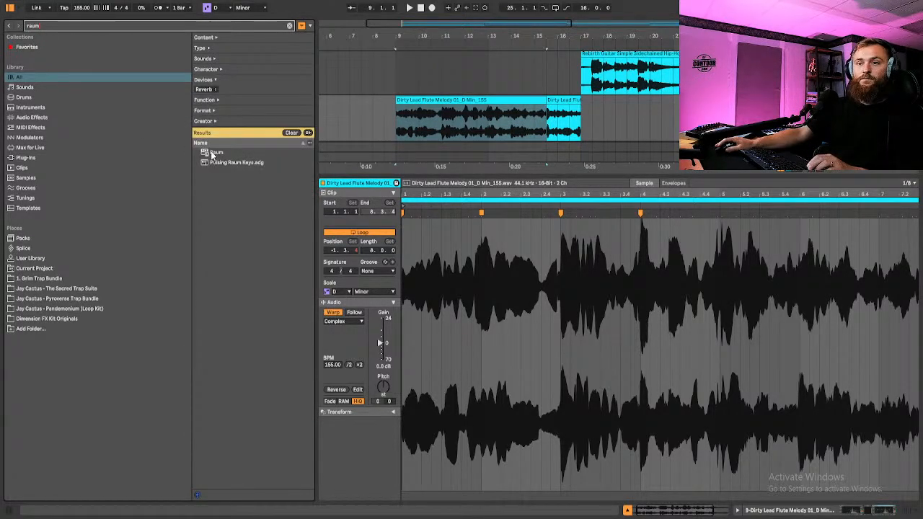
double_click(214, 152)
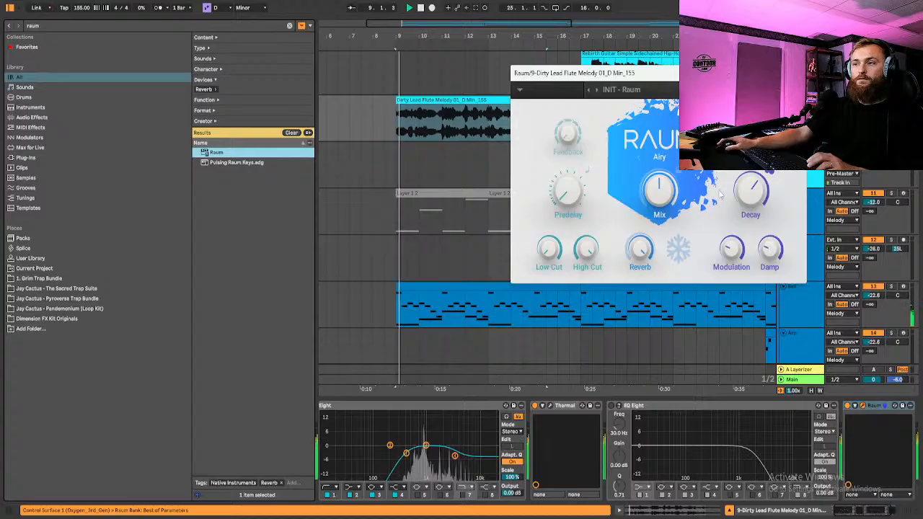
key(ctrl+alt+b)
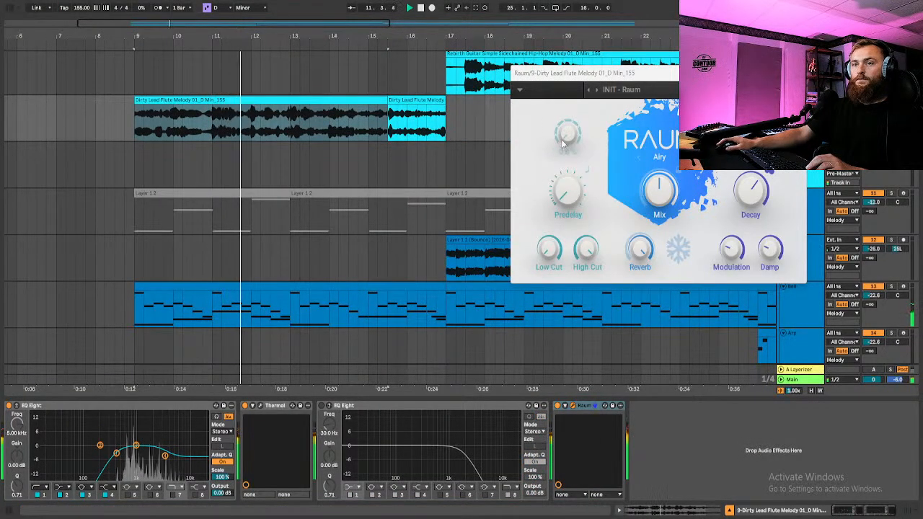
Lower the flute track's volume to -25 dB while playing the arrangement from bar 9, and close the Raum window
drag(622, 85, 579, 263)
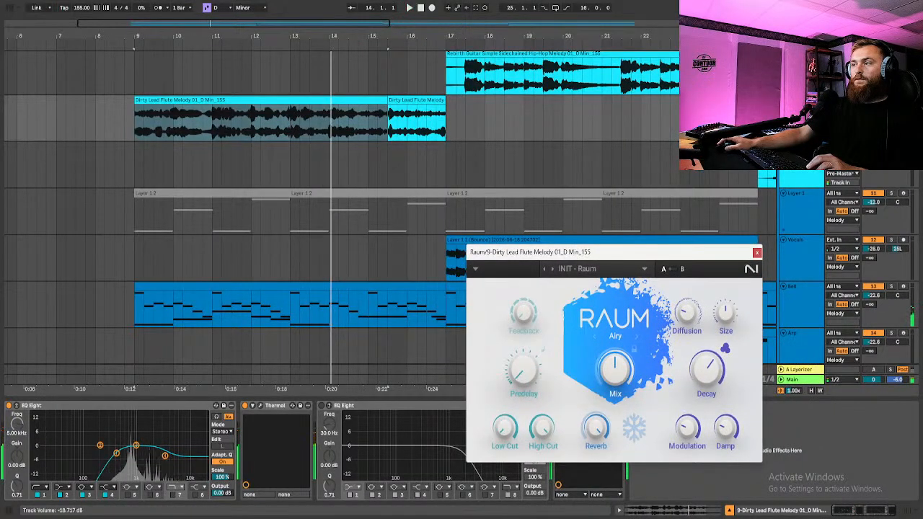
key(space)
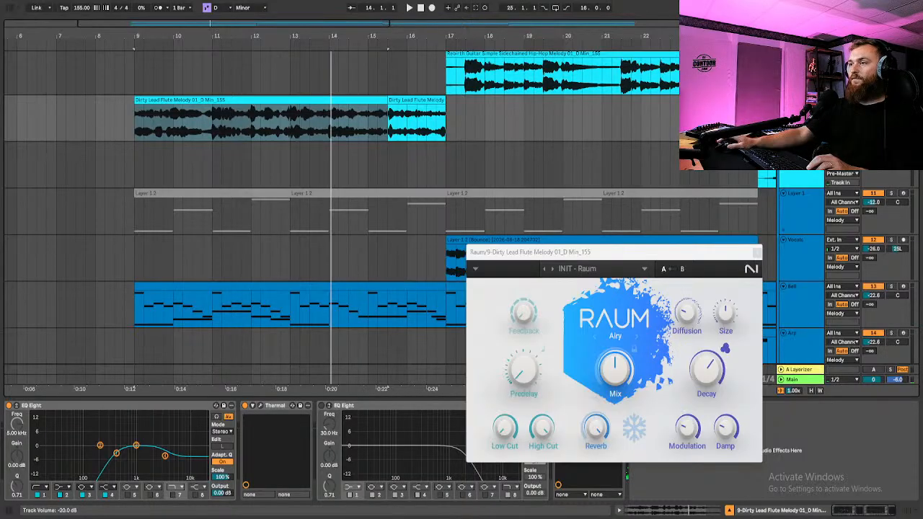
key(space)
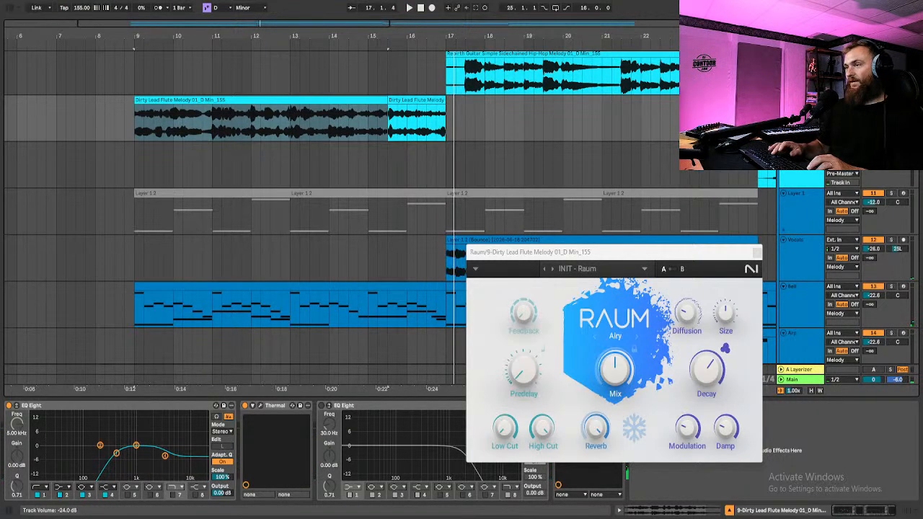
key(space)
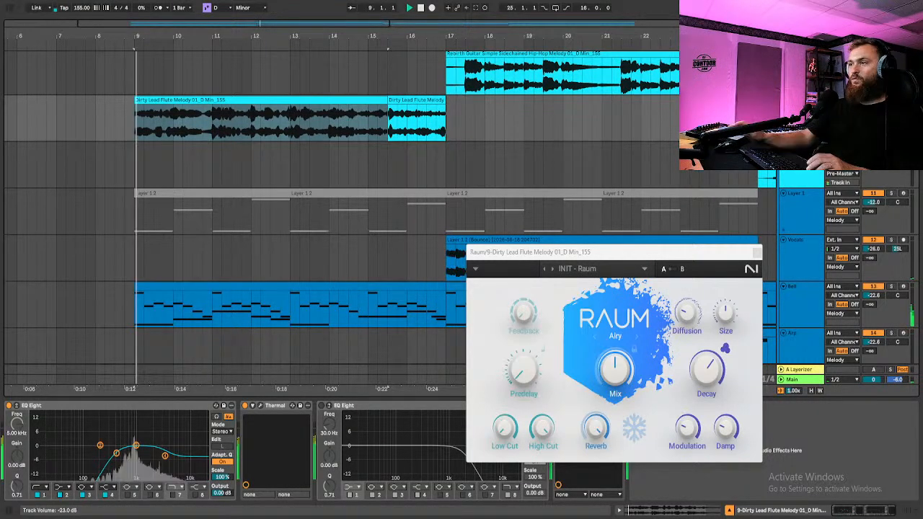
click(757, 253)
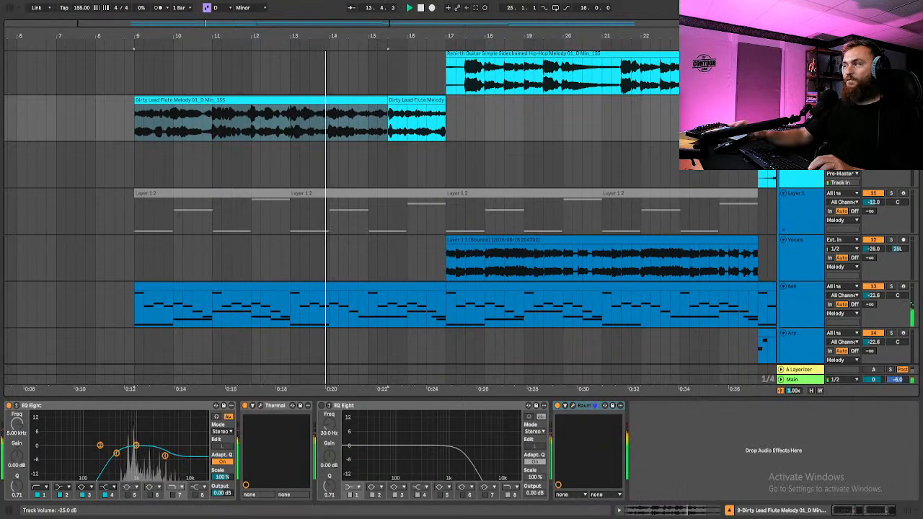
Reopen Raum on the flute track, raise its Low Cut, adjust Decay and Size, and play from bar 9
scroll(497, 176, down, 3)
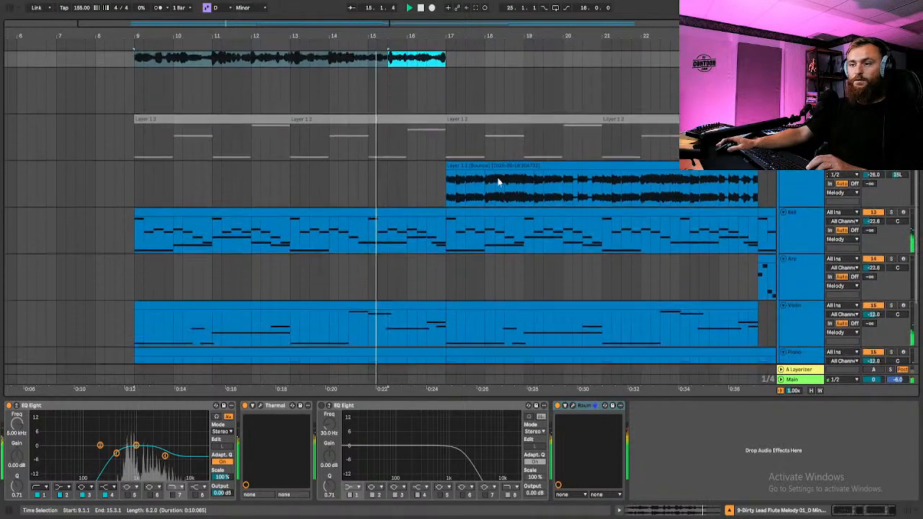
scroll(515, 214, up, 5)
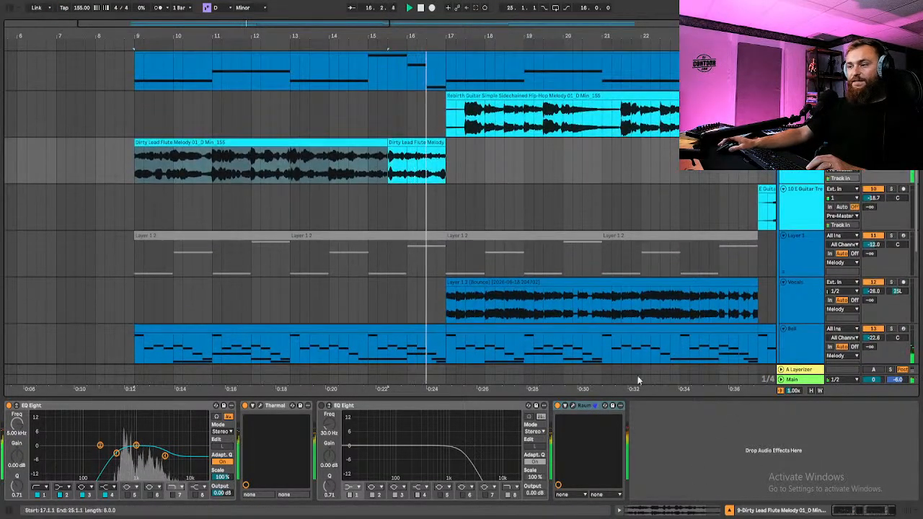
key(ctrl+alt+l)
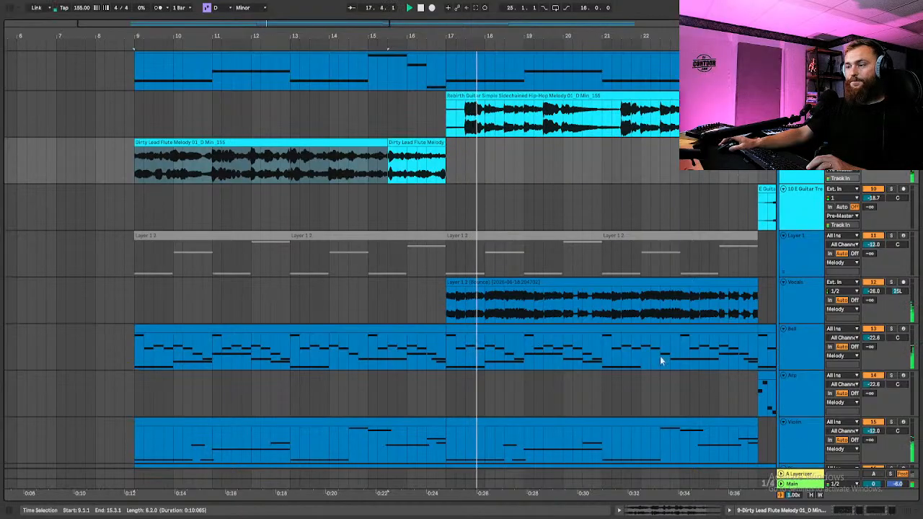
key(minus)
key(minus)
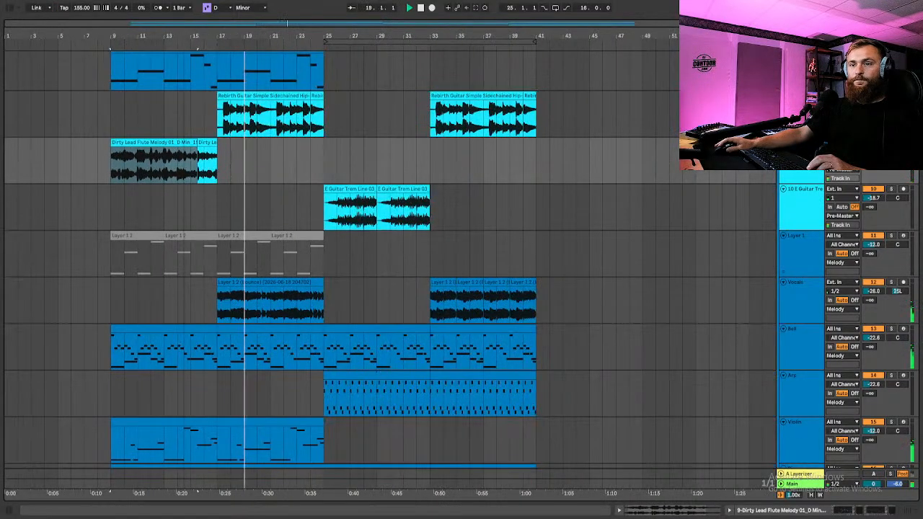
click(149, 142)
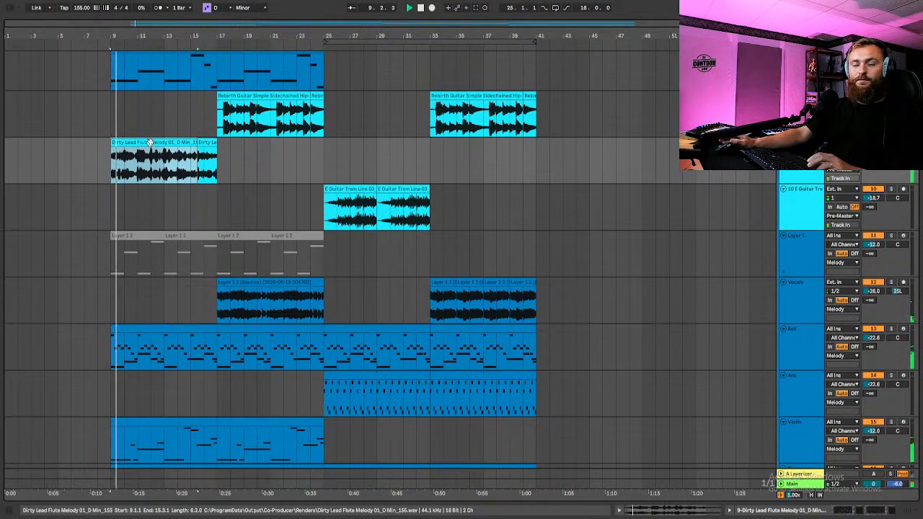
key(ctrl+alt+l)
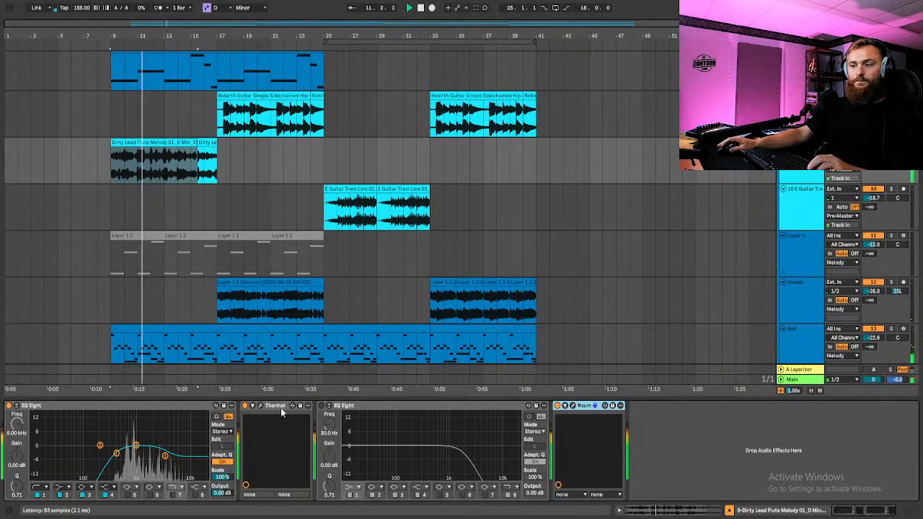
click(573, 406)
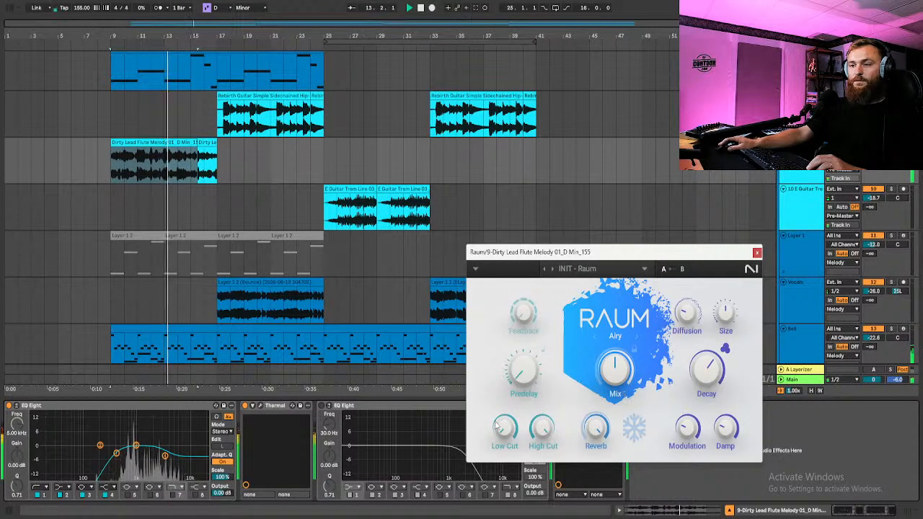
drag(505, 428, 505, 440)
mouse_move(715, 375)
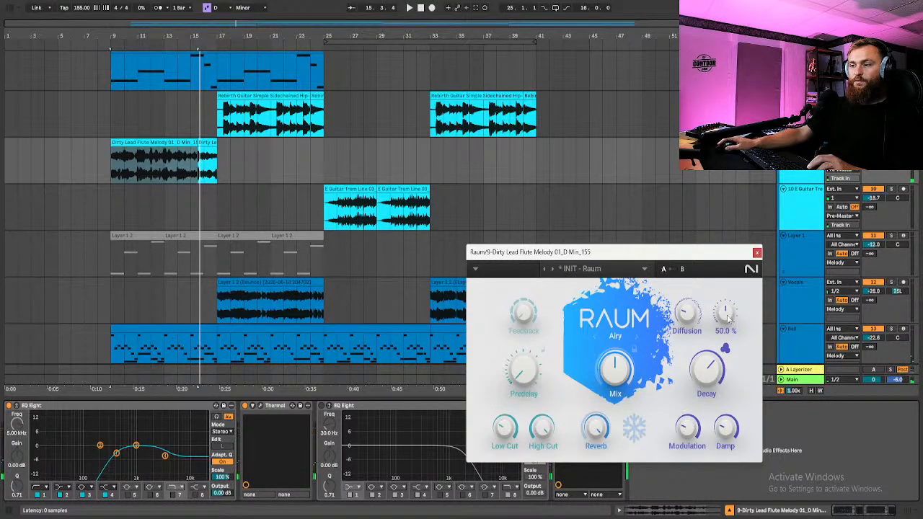
key(space)
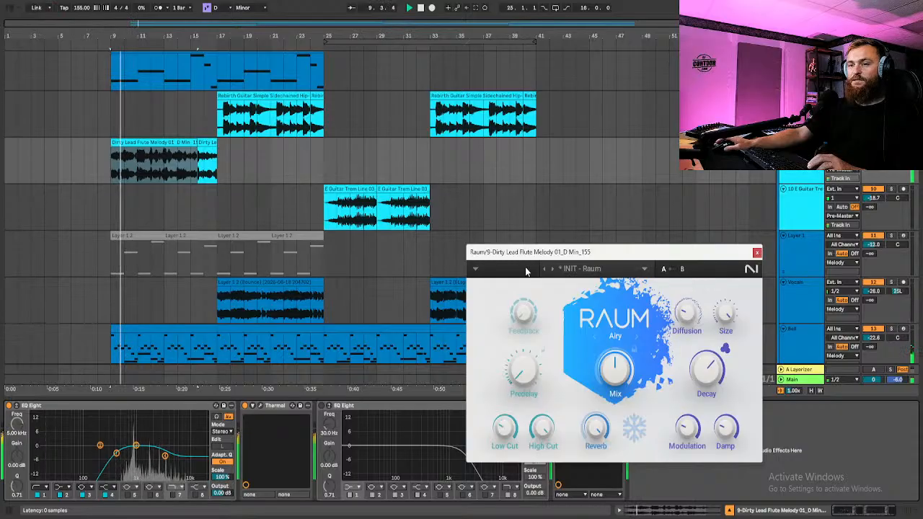
Raise the Mix of the flute track's Raum reverb during playback, move its window aside and close it
mouse_move(614, 373)
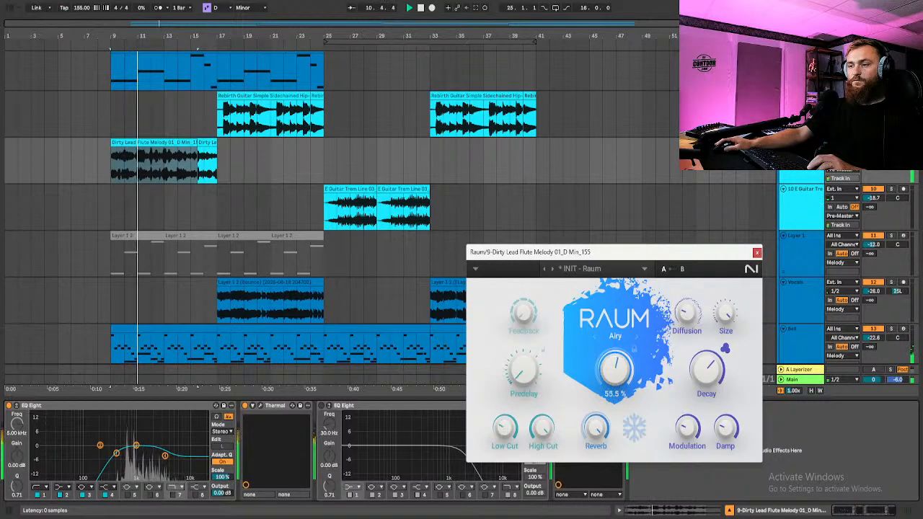
drag(614, 373, 615, 363)
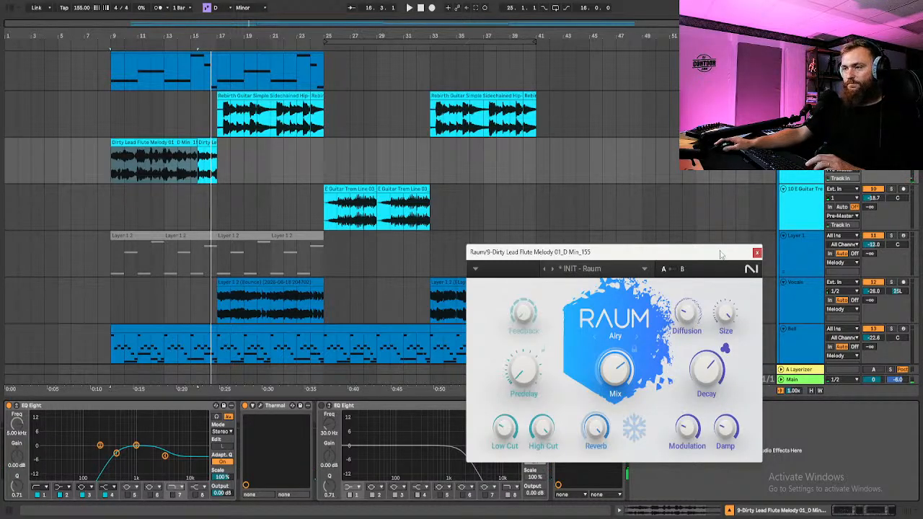
drag(722, 254, 570, 97)
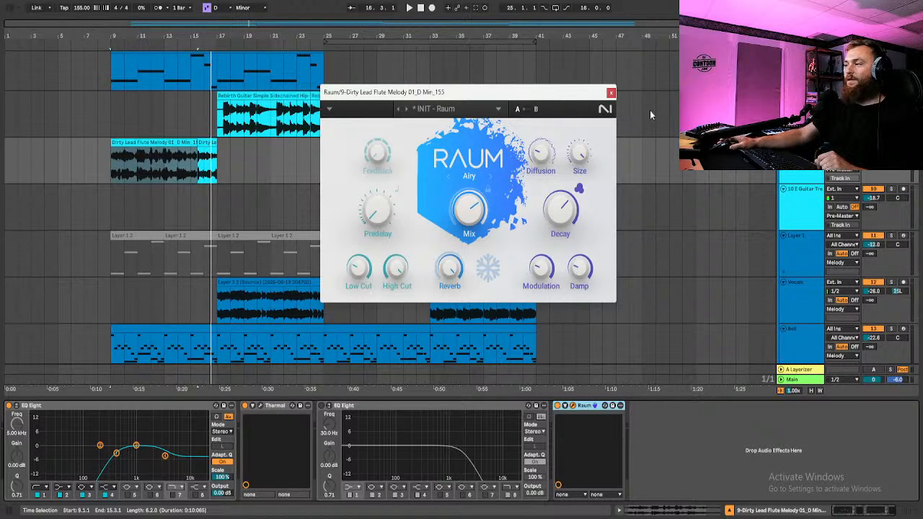
click(612, 93)
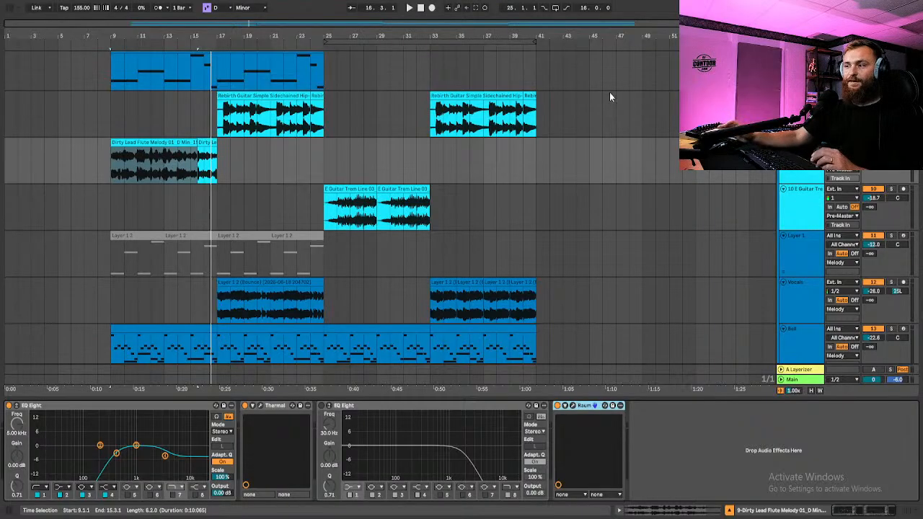
Rename the flute melody track as Flute and play the arrangement from bar 9 with the device view hidden
scroll(547, 154, down, 5)
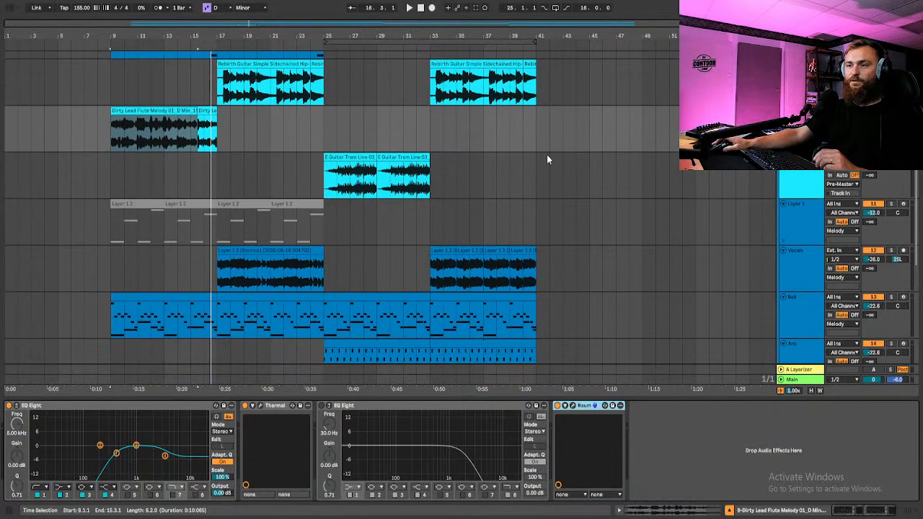
scroll(543, 195, up, 9)
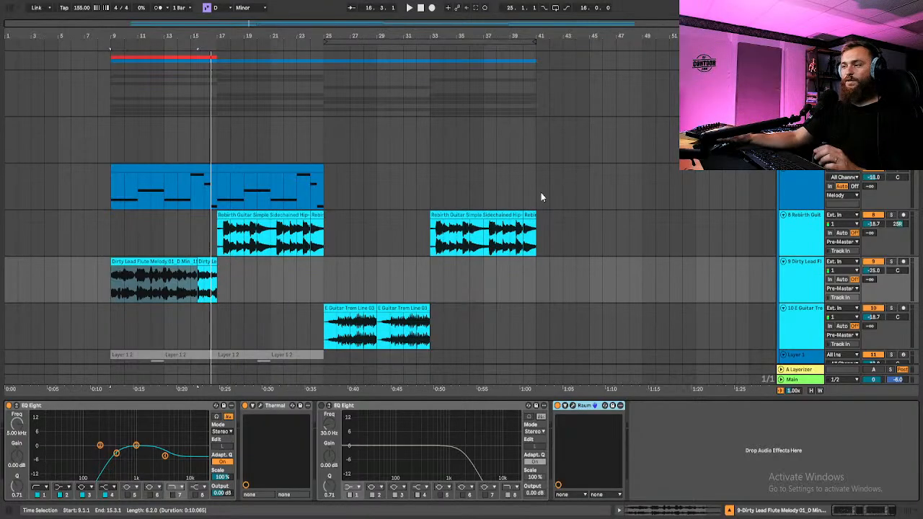
scroll(541, 193, down, 4)
scroll(538, 205, down, 3)
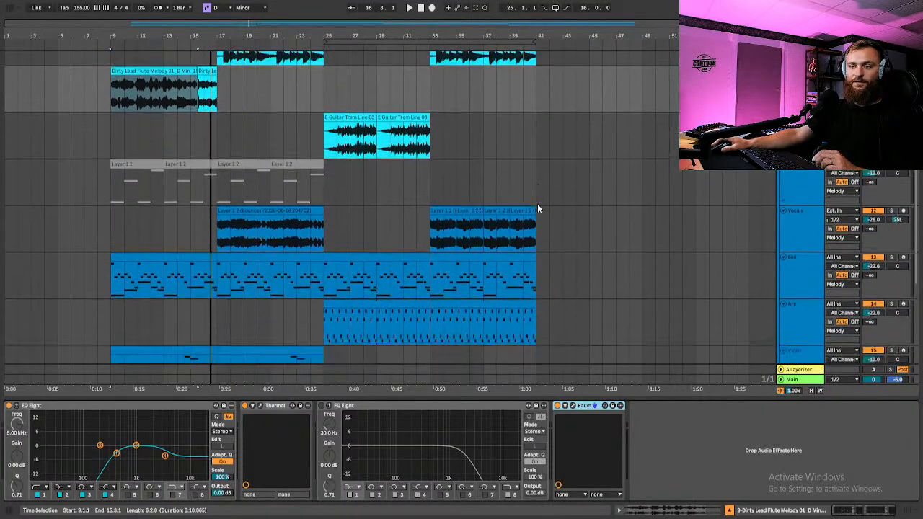
click(729, 511)
key(space)
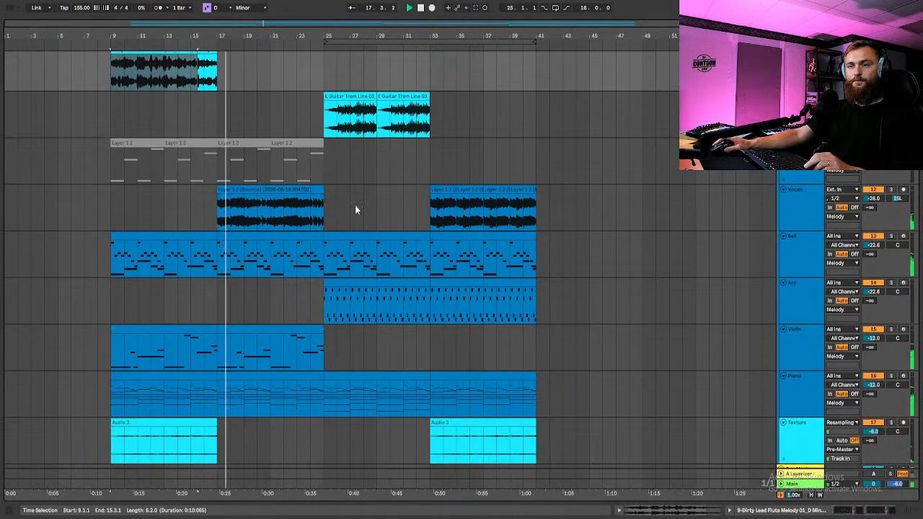
scroll(334, 216, up, 2)
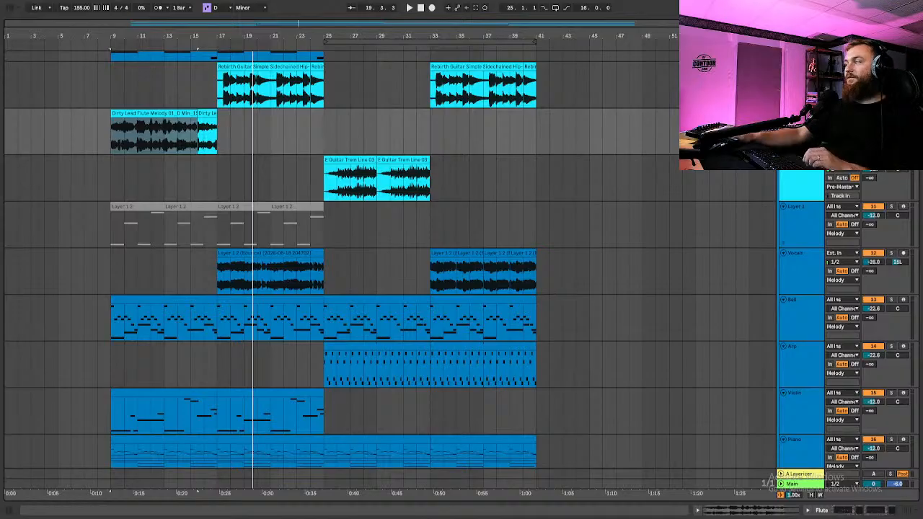
key(space)
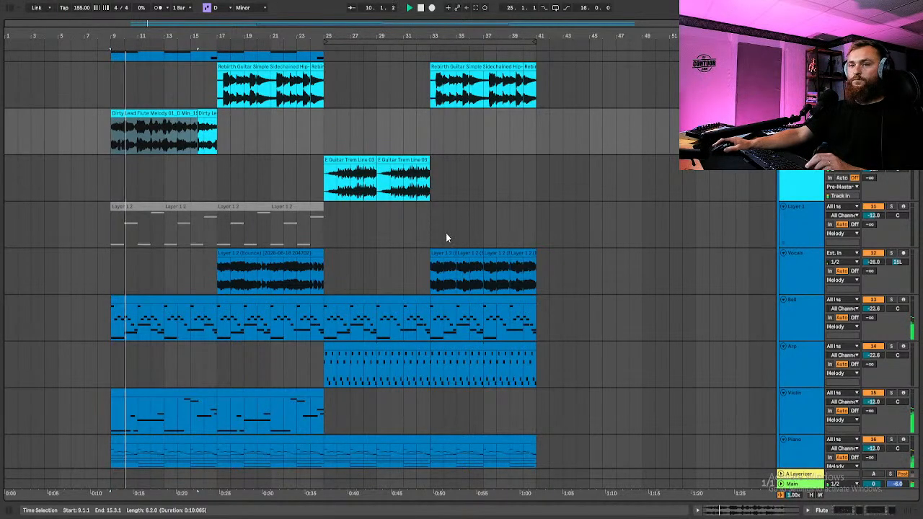
key(space)
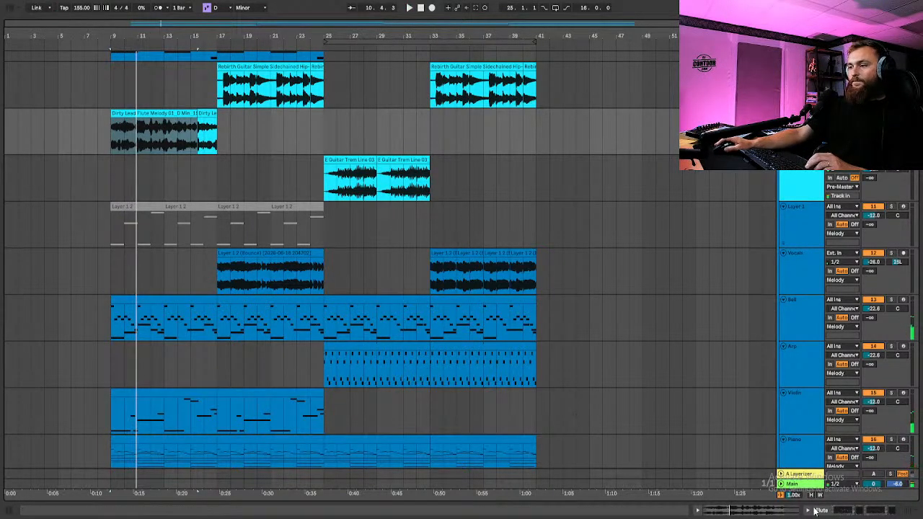
Show the mixer and set the Flute track's volume to -23 dB while playing from bar 9
click(909, 515)
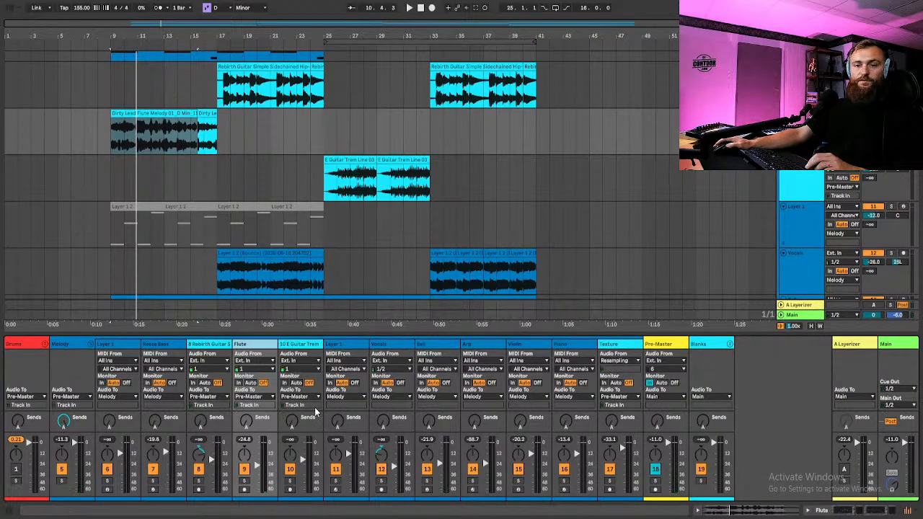
key(space)
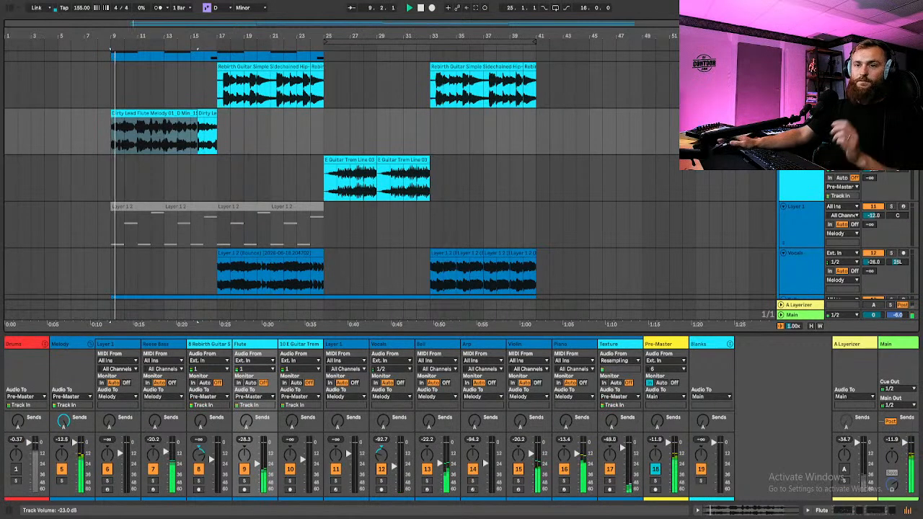
key(space)
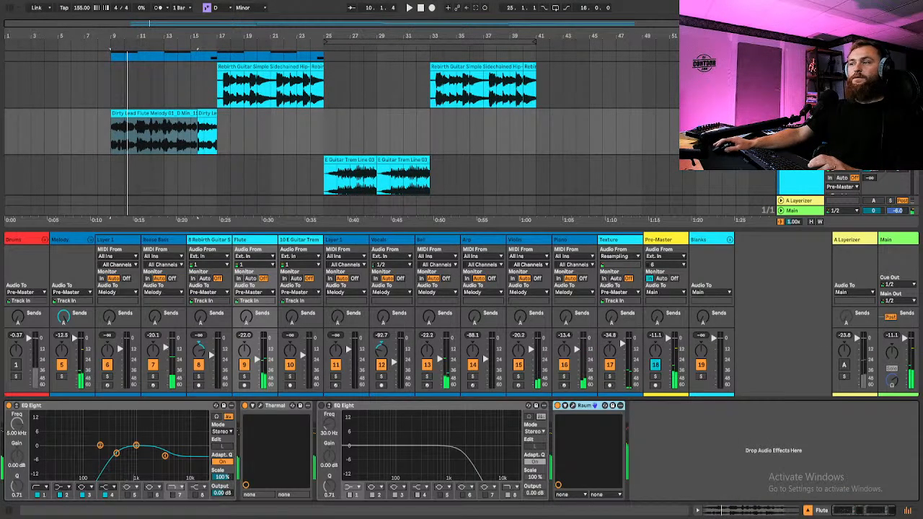
Search the browser for comp and add the Compressor after Raum in the Flute track's device chain
key(ctrl+alt+l)
click(10, 9)
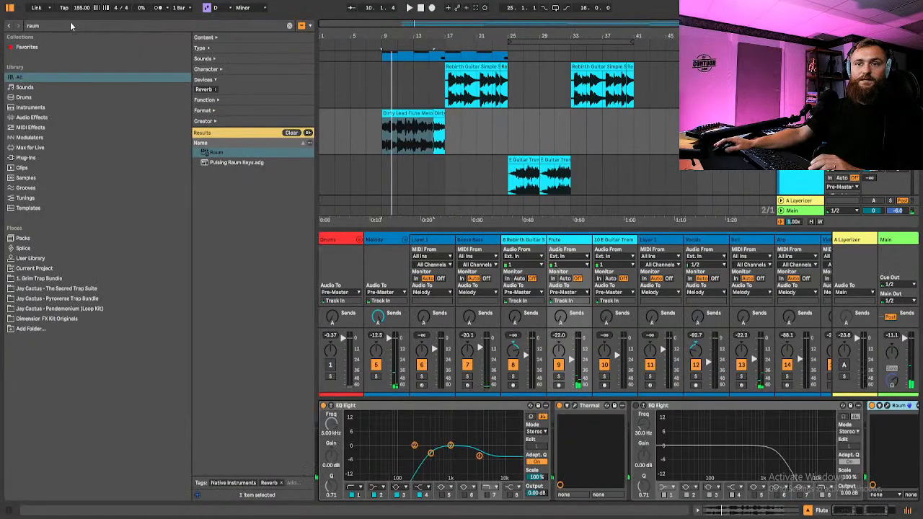
key(BackSpace)
key(BackSpace)
key(BackSpace)
key(BackSpace)
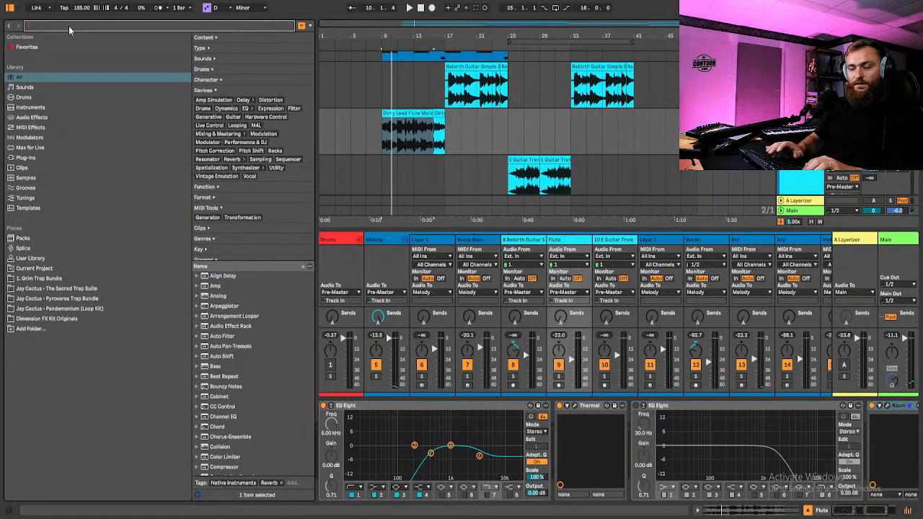
text(comp)
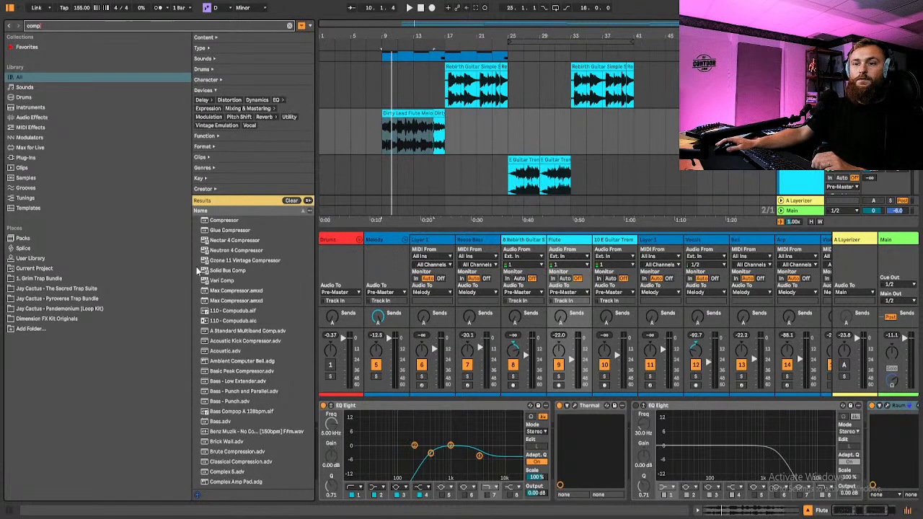
drag(226, 222, 443, 148)
click(11, 9)
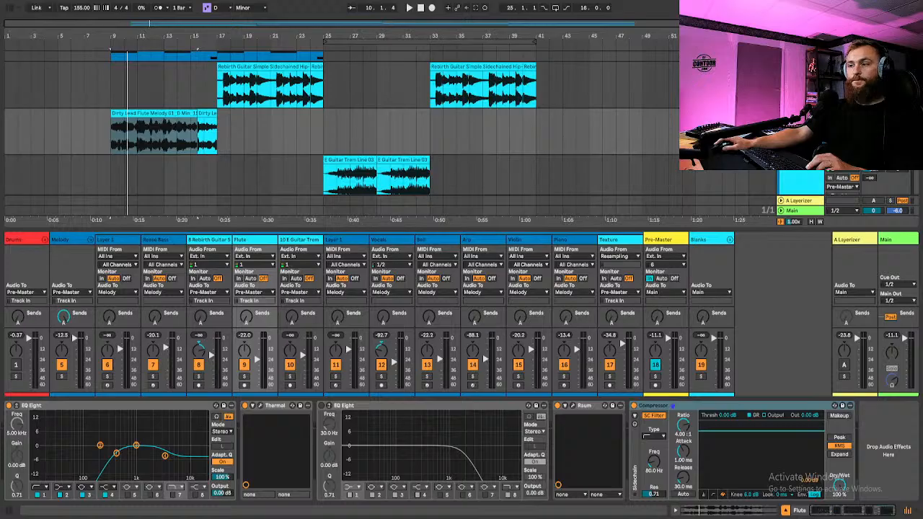
Set the Flute Compressor's threshold to -7.95 dB, switch it to Peak mode and enable Makeup during playback
key(space)
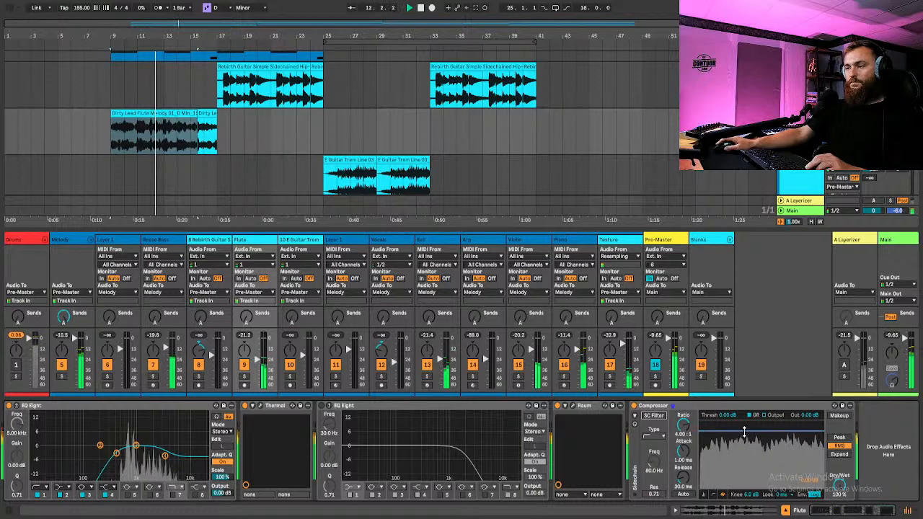
drag(744, 432, 744, 438)
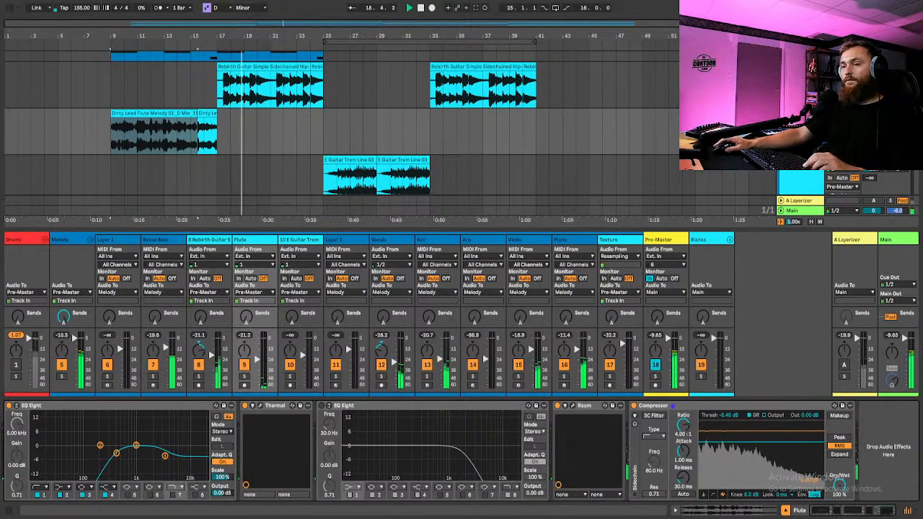
key(space)
key(space)
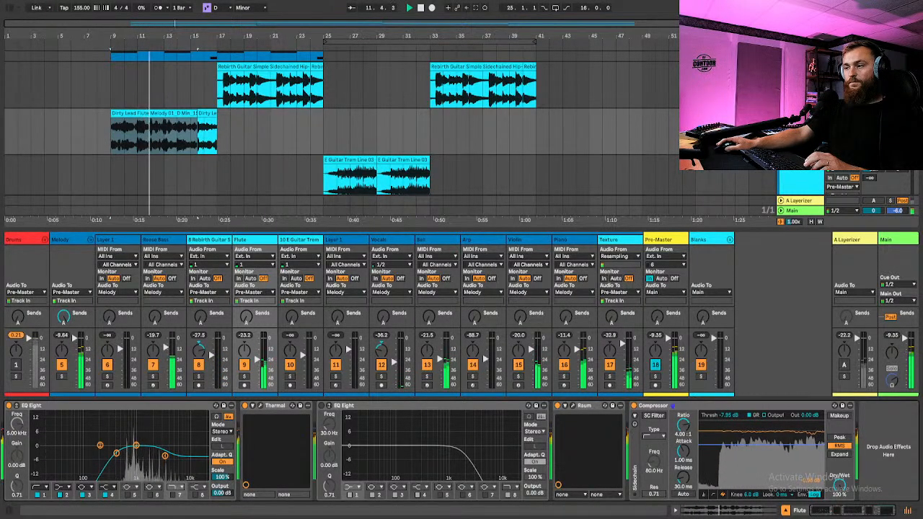
click(838, 438)
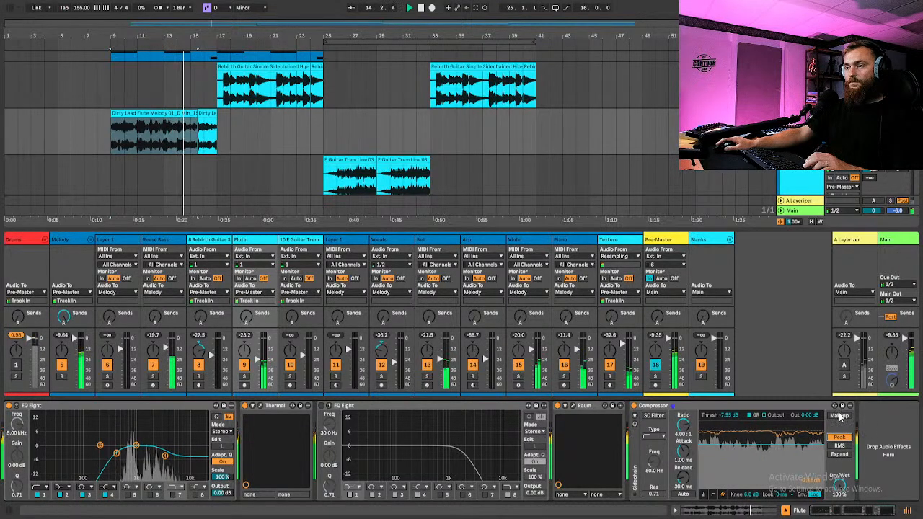
click(839, 416)
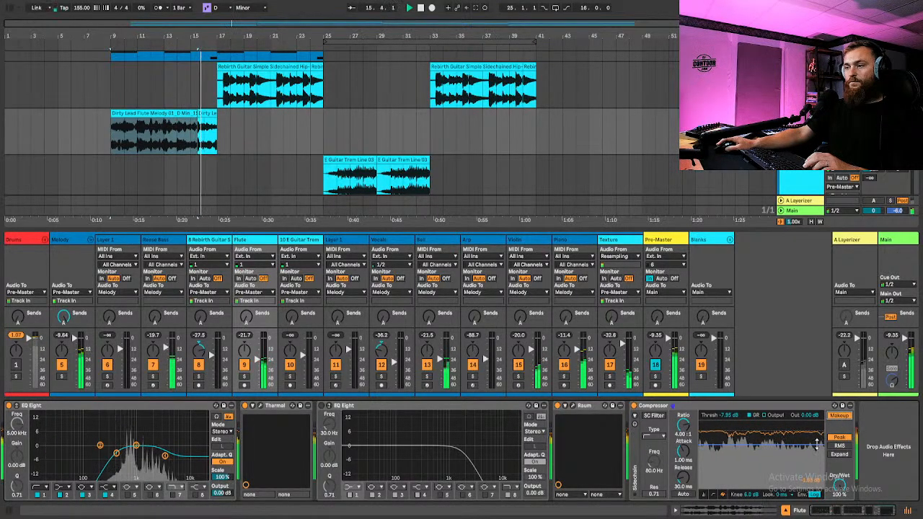
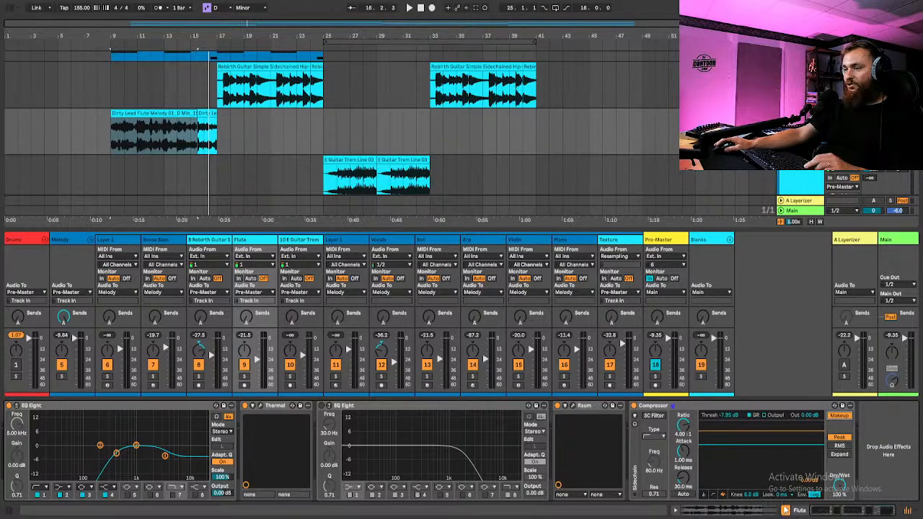
Hide the device and mixer views and play the arrangement from bar 9 and from the Arp clip at bar 25
click(786, 510)
scroll(375, 202, down, 2)
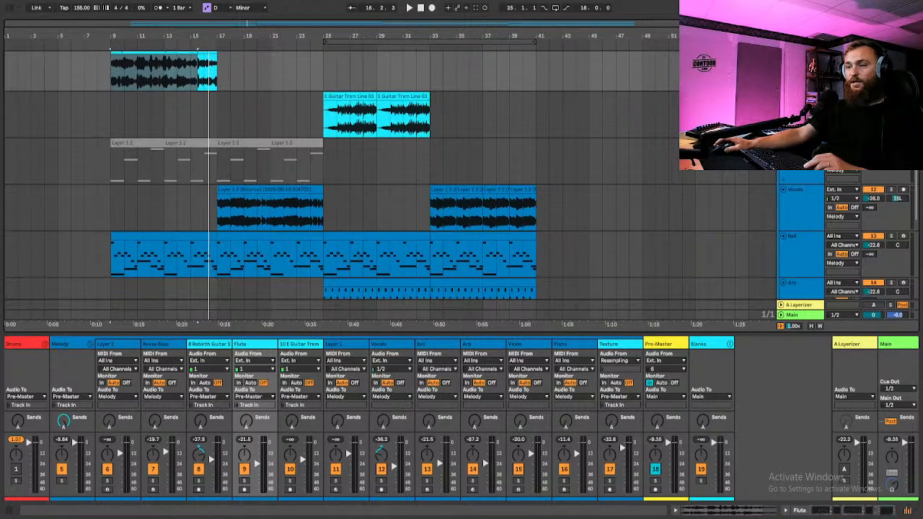
click(907, 511)
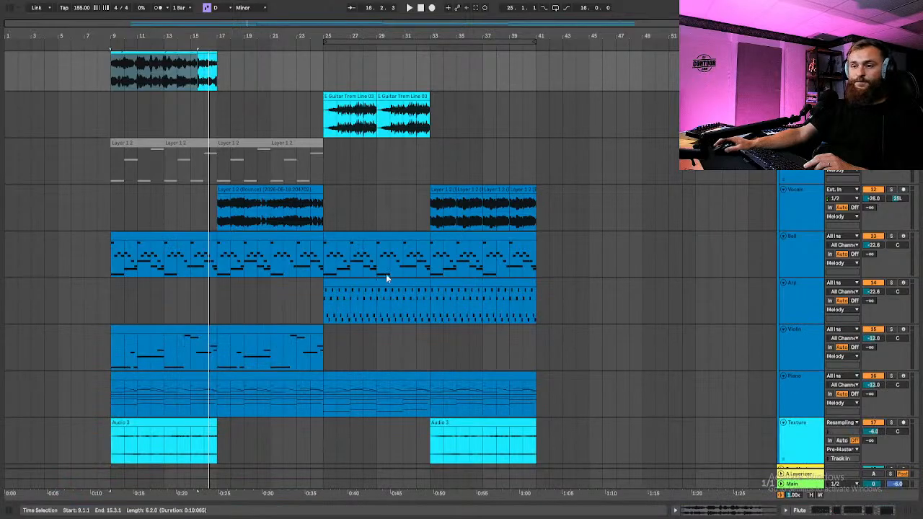
key(space)
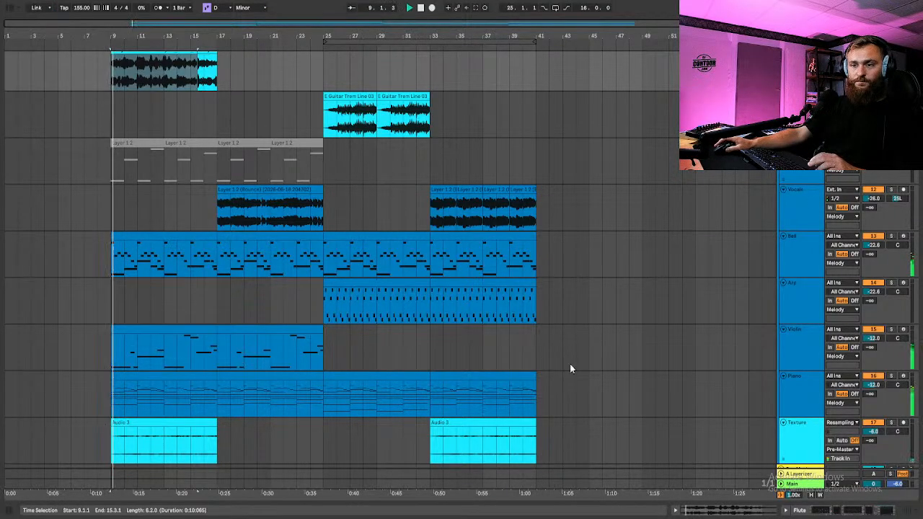
click(366, 287)
key(space)
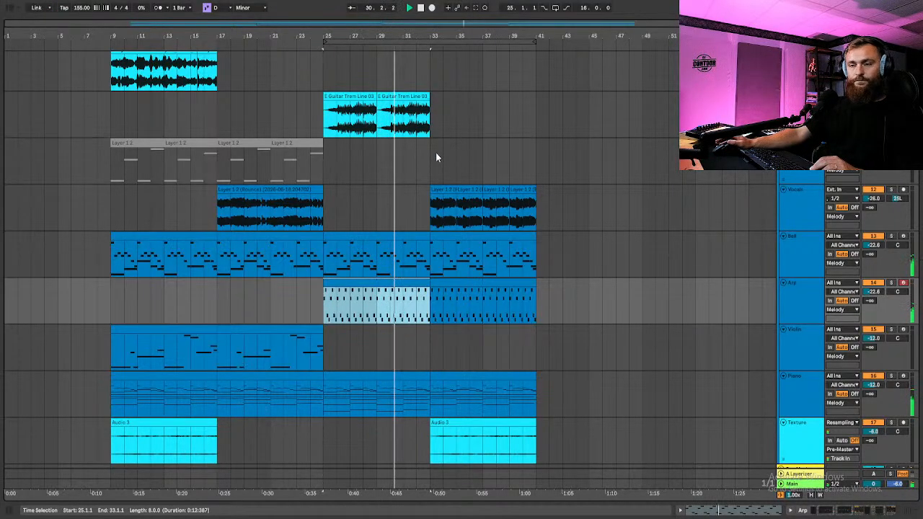
Examine the clips on all melody and texture tracks from bar 9 to 41 and resume playback from bar 34
scroll(662, 360, down, 3)
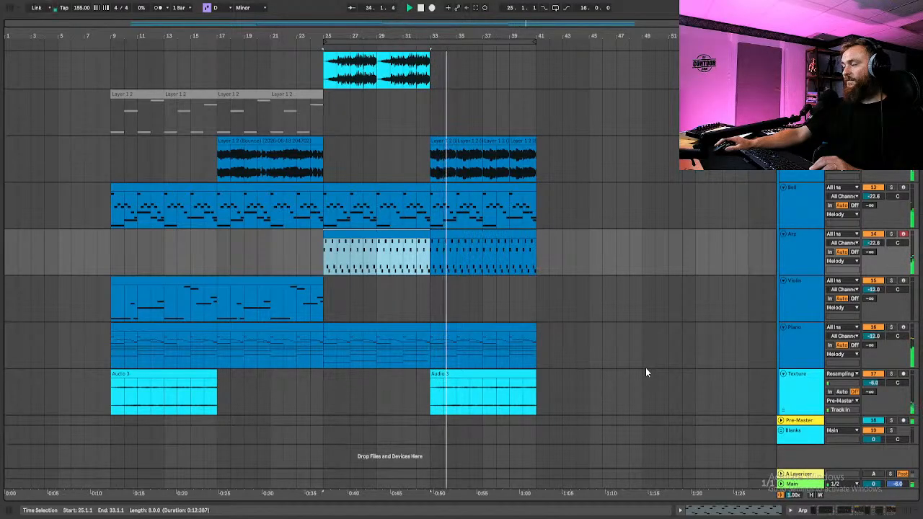
scroll(613, 350, up, 4)
scroll(598, 343, up, 3)
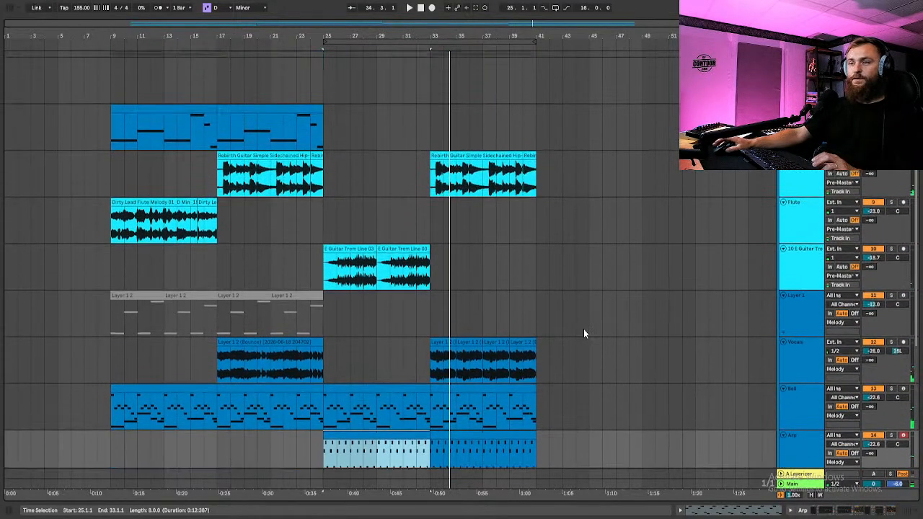
scroll(433, 296, down, 3)
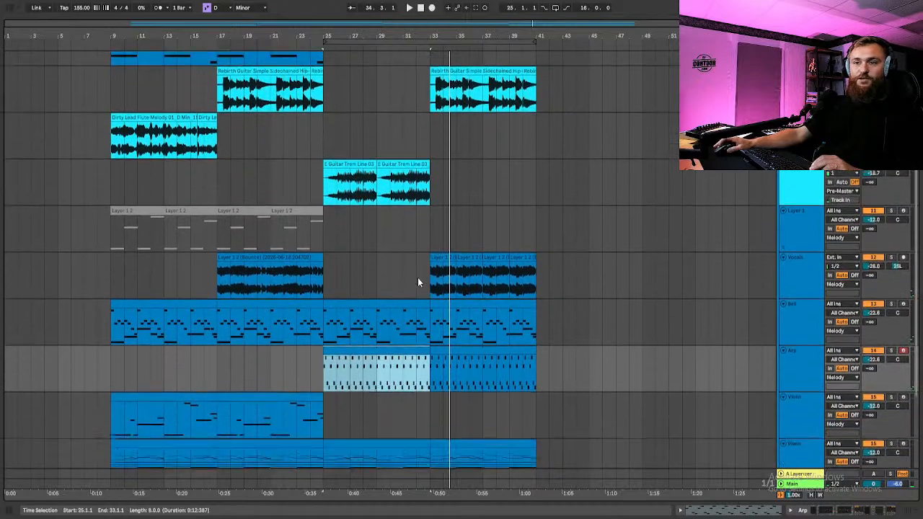
scroll(682, 378, down, 4)
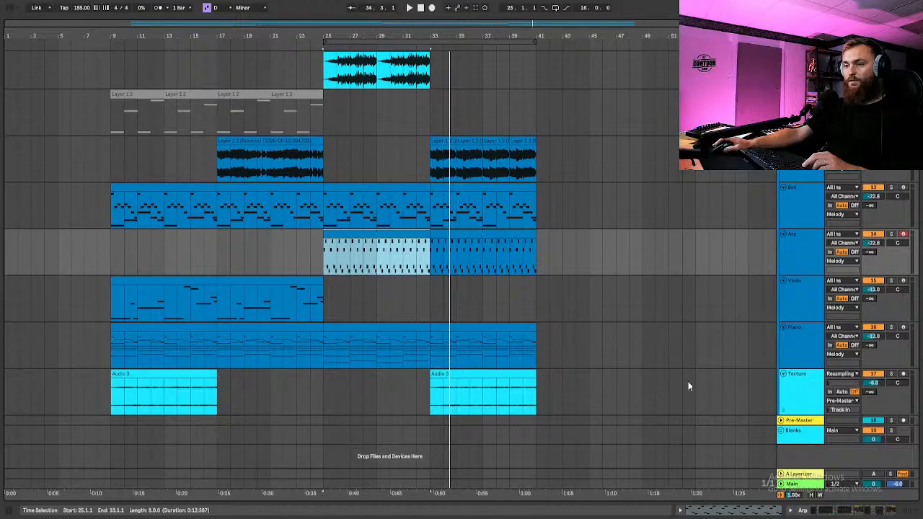
scroll(713, 383, up, 5)
scroll(716, 379, down, 4)
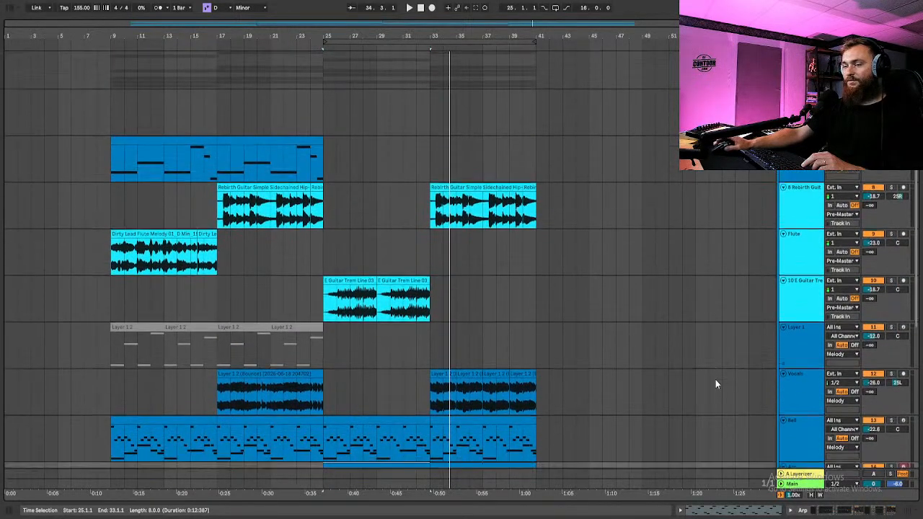
key(space)
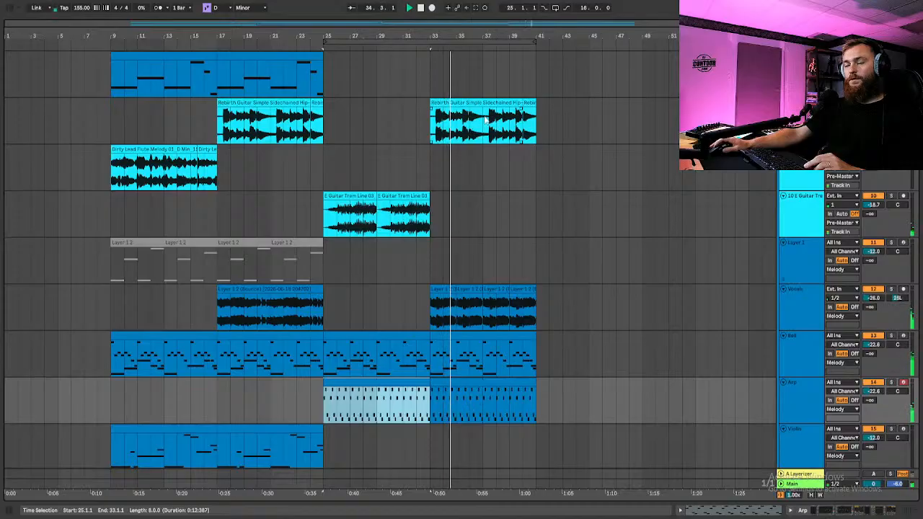
scroll(581, 289, down, 5)
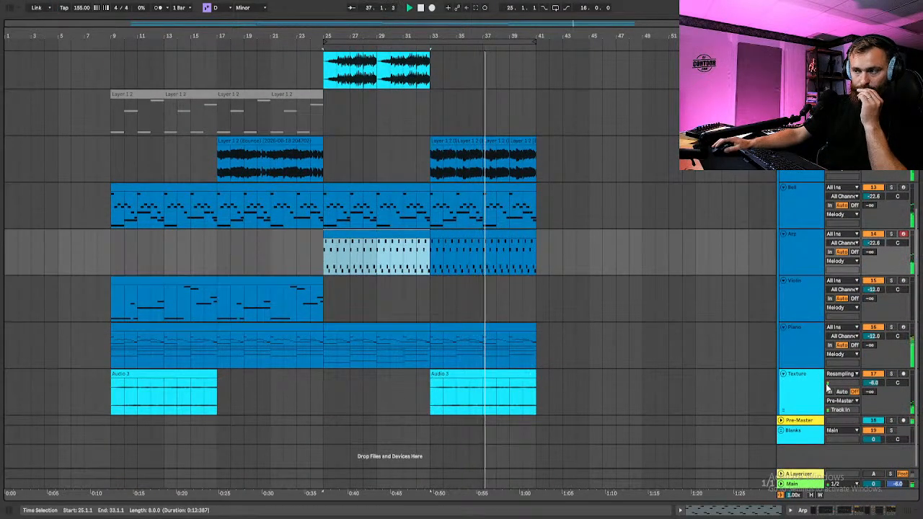
Play the Texture clip at bar 33 soloed, then return all tracks to the mix
click(705, 380)
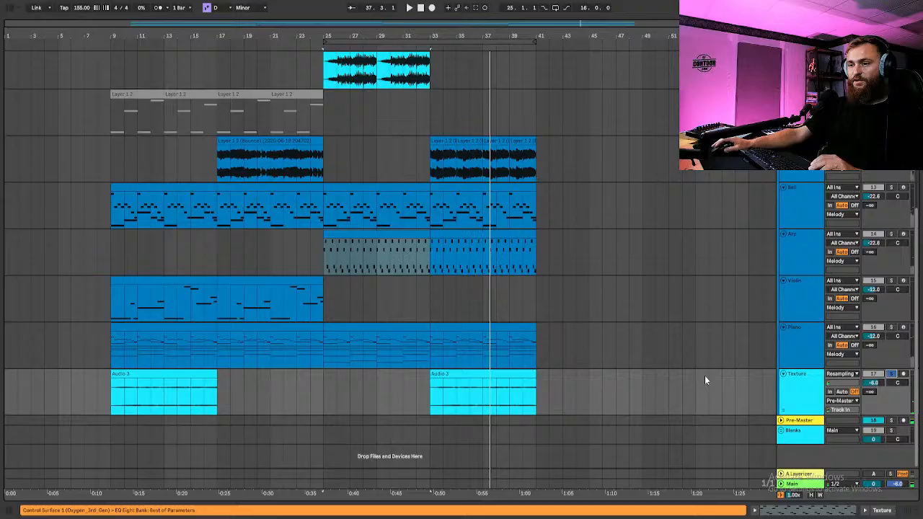
click(486, 375)
key(space)
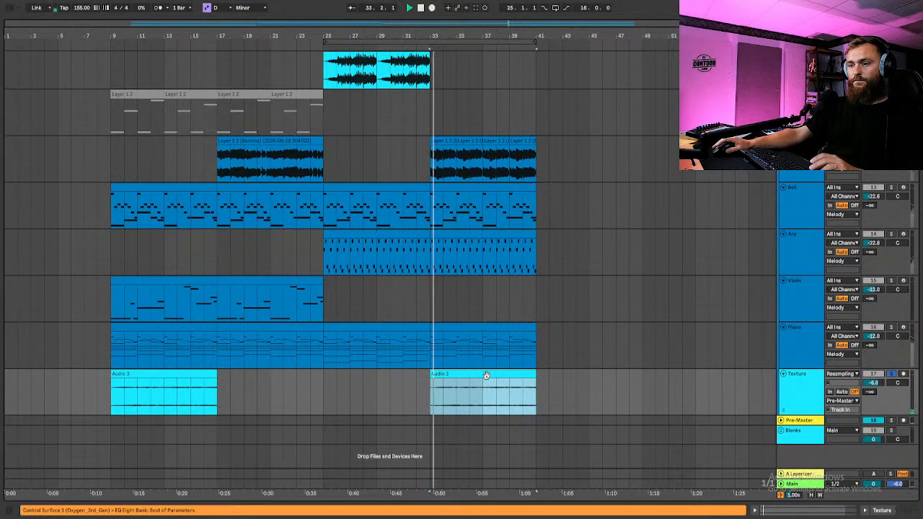
click(892, 374)
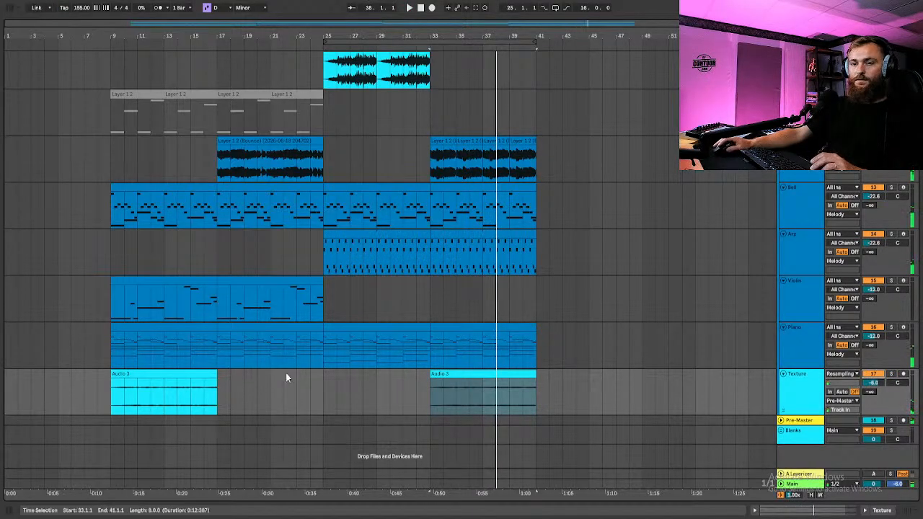
Raise the gain of the Texture clip at bar 33 to 5.0 dB and play it
double_click(436, 389)
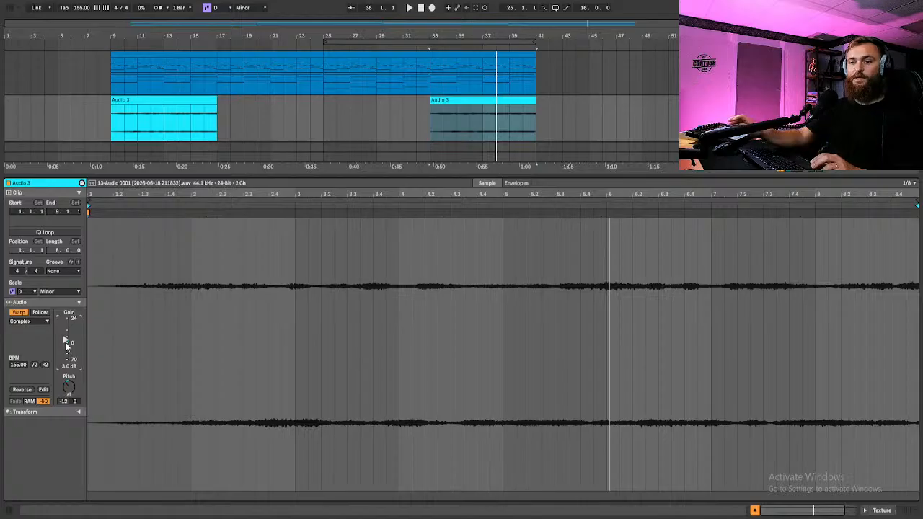
key(space)
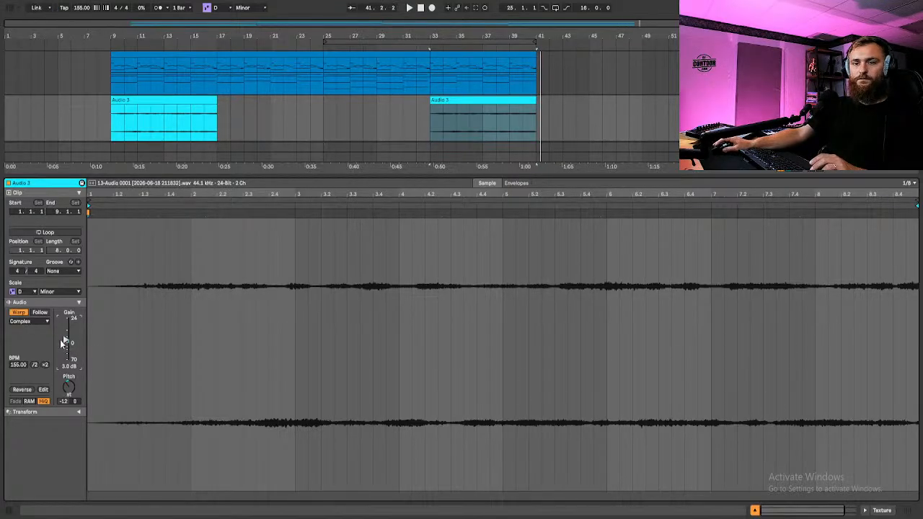
drag(65, 343, 65, 341)
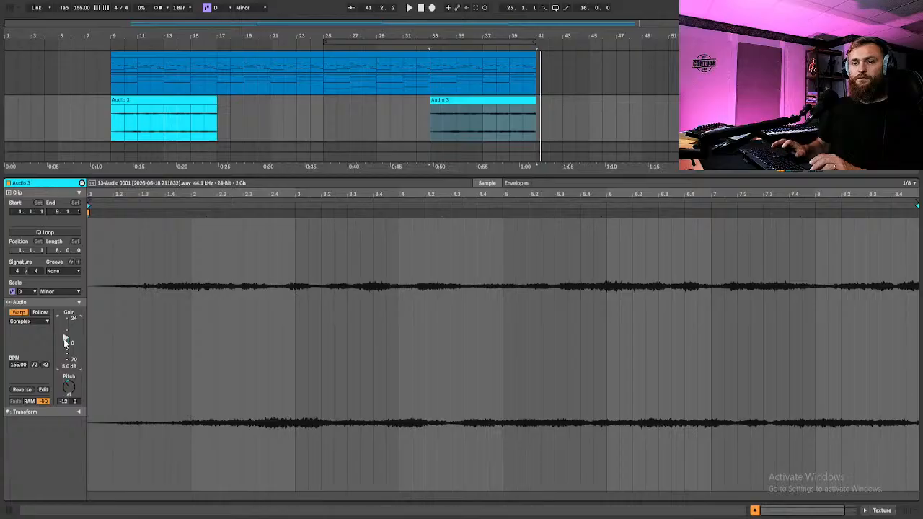
key(space)
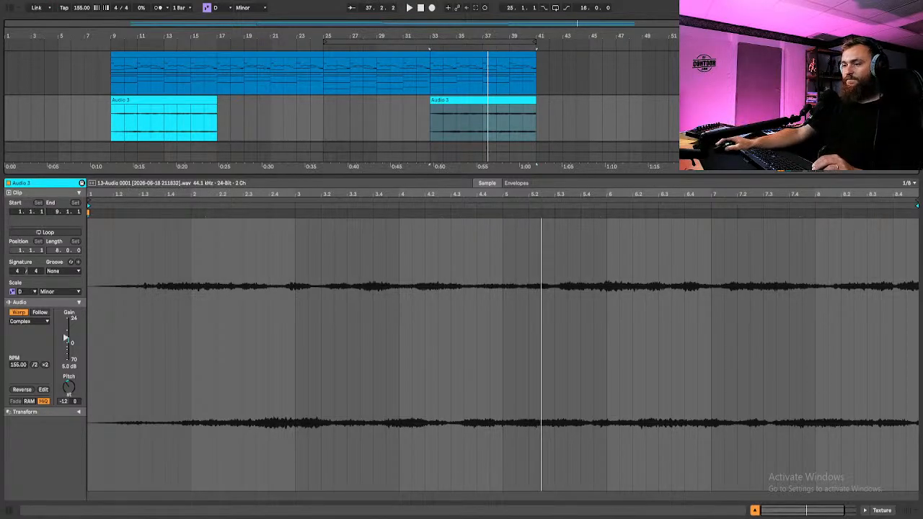
Hide the clip view and compare the Texture track in the full mix and soloed during playback from bar 33
click(754, 511)
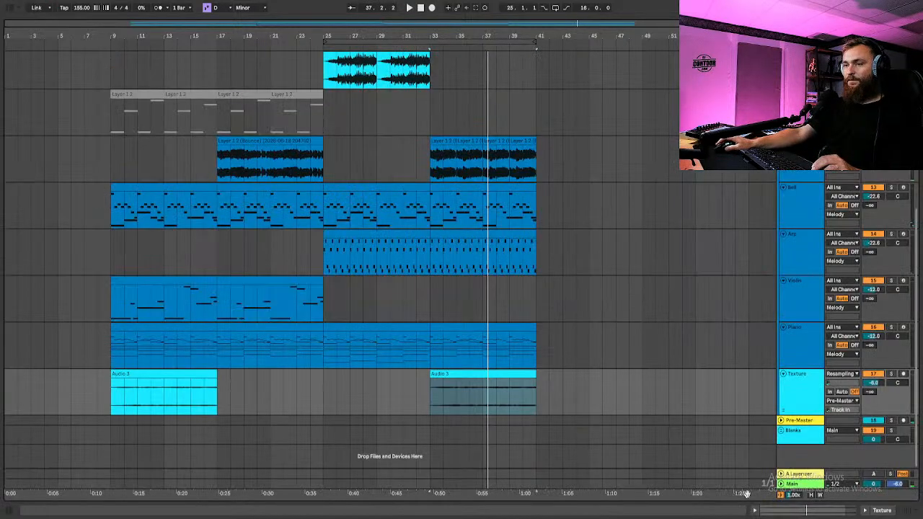
double_click(460, 379)
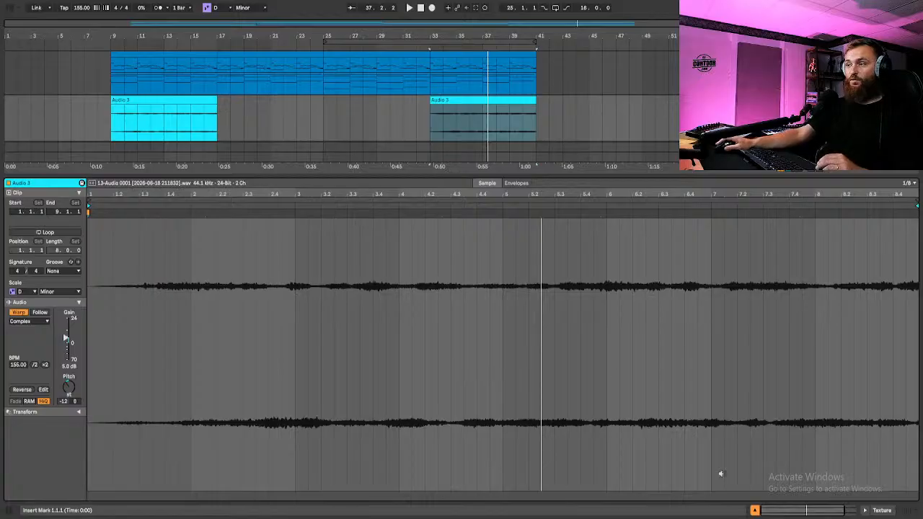
click(755, 510)
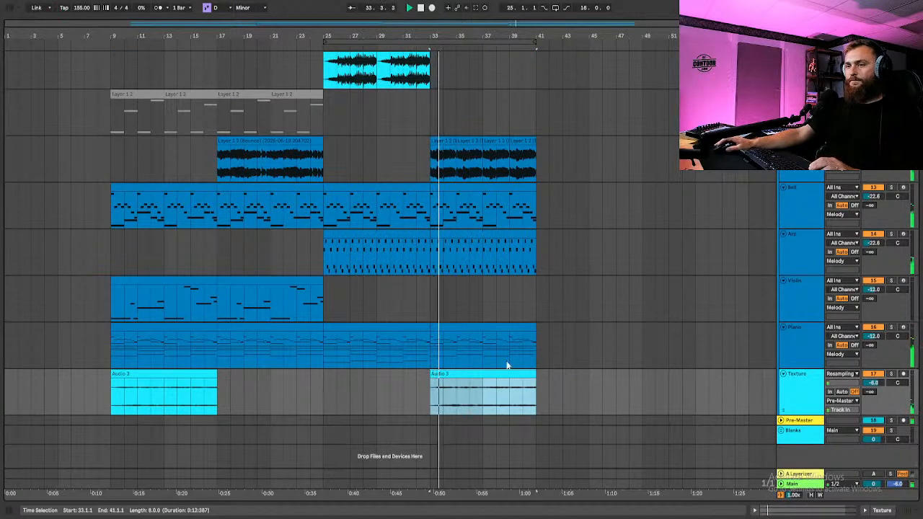
click(874, 383)
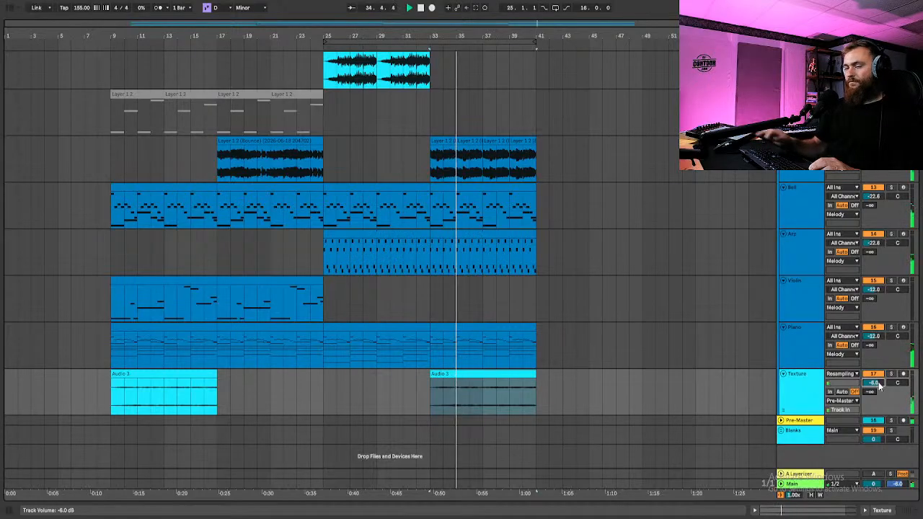
click(892, 375)
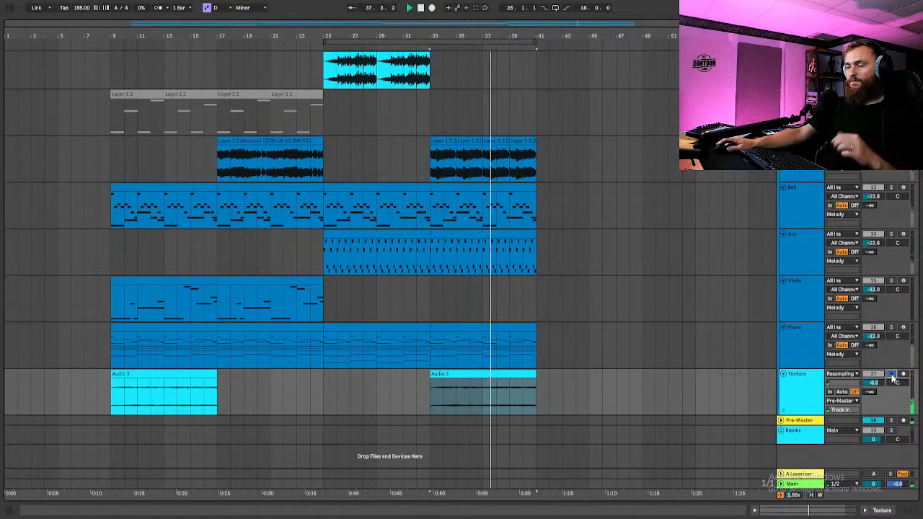
click(892, 375)
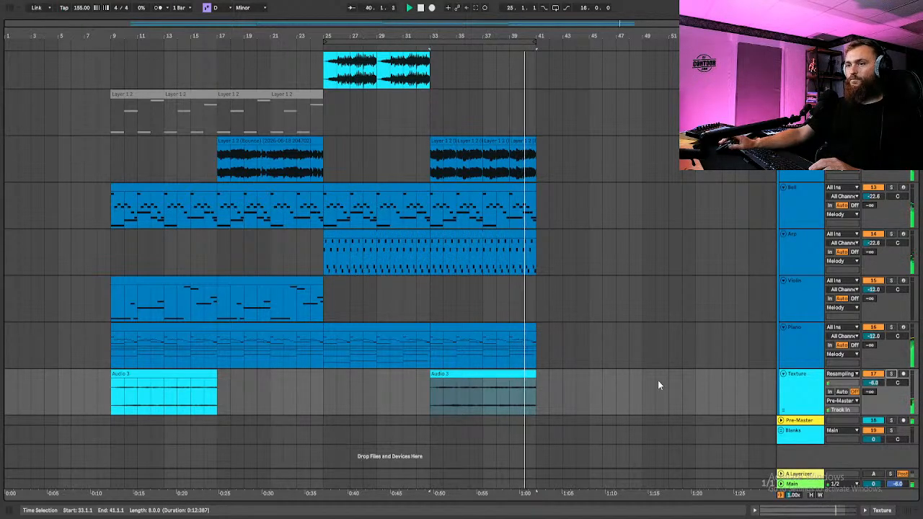
key(space)
Review the melody tracks and open the Bell clip at bar 9, folding its note editor to the used notes
scroll(657, 386, up, 1)
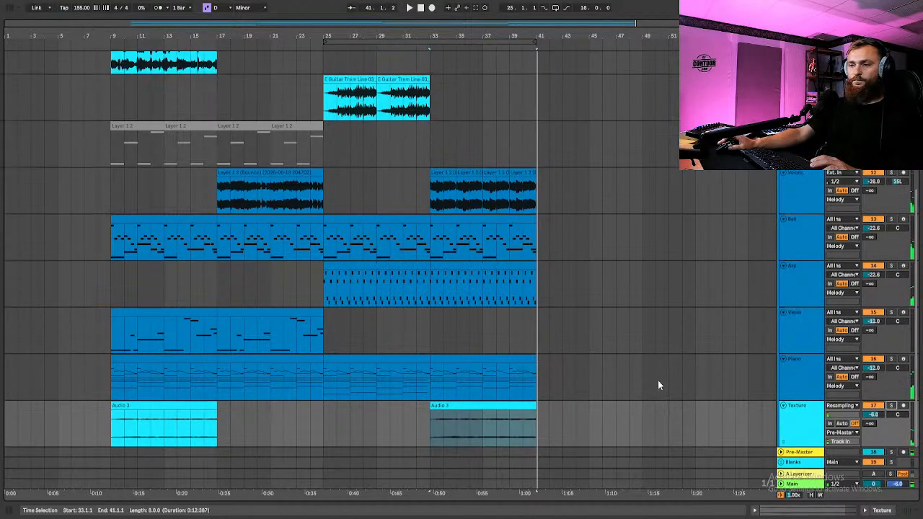
scroll(658, 380, up, 5)
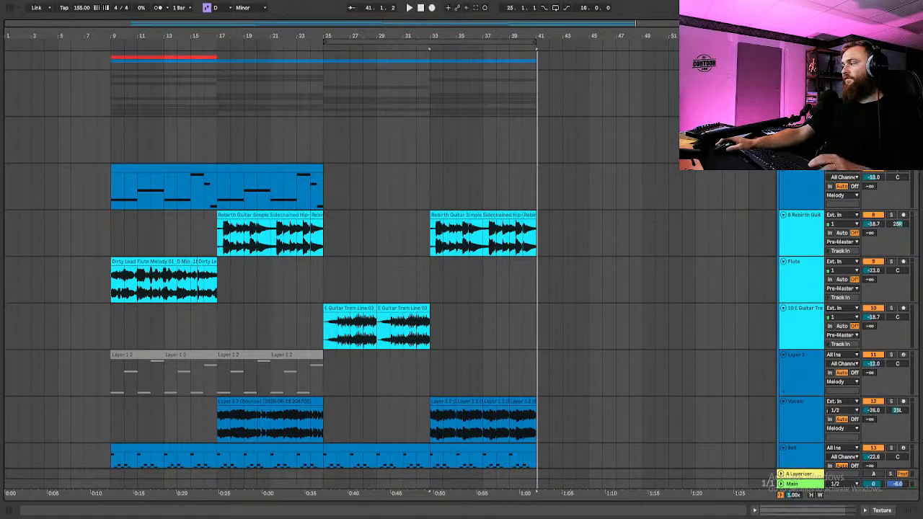
scroll(590, 190, down, 2)
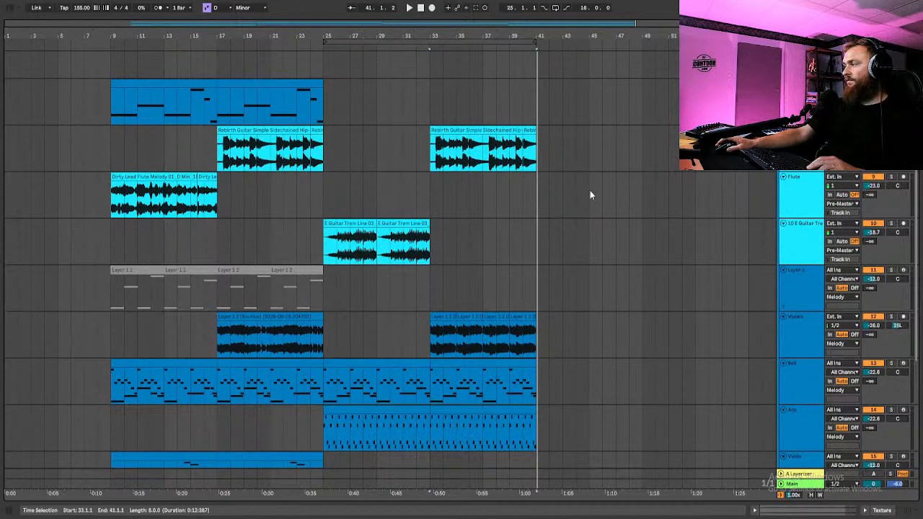
scroll(590, 191, down, 4)
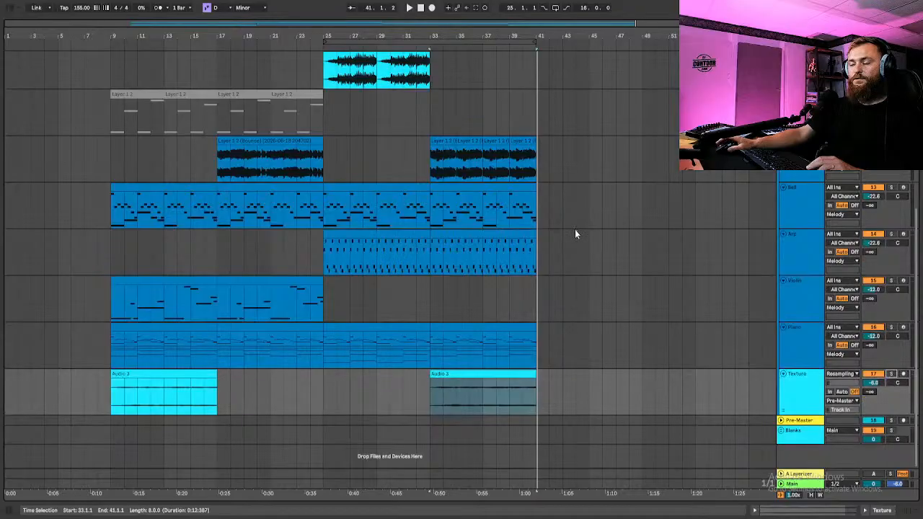
scroll(576, 231, up, 5)
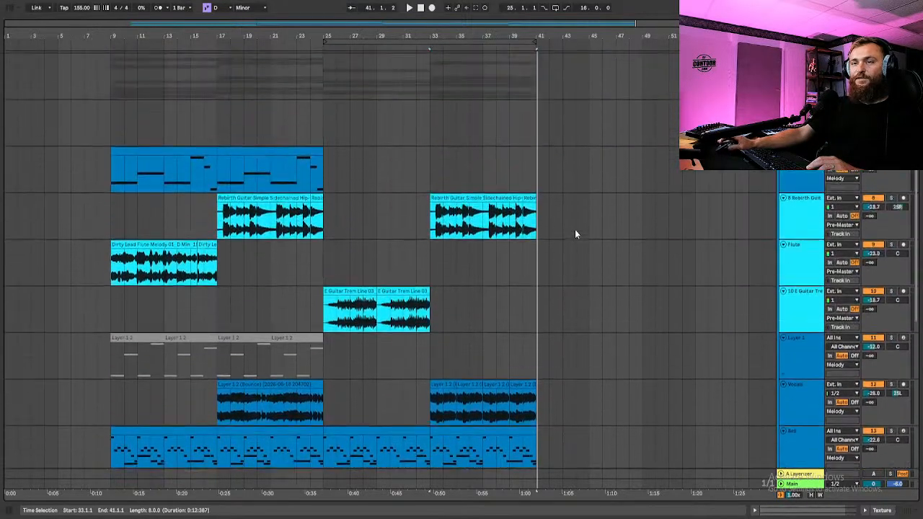
scroll(215, 361, down, 2)
double_click(186, 381)
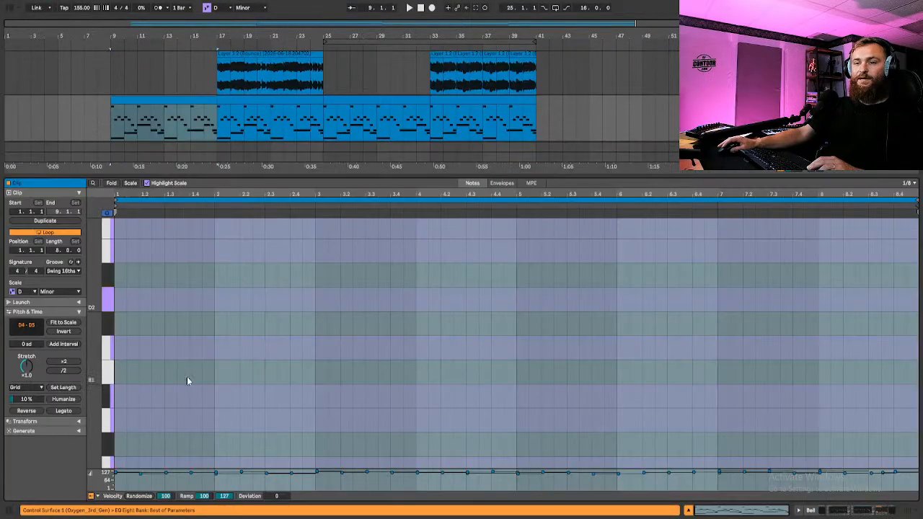
scroll(310, 363, down, 2)
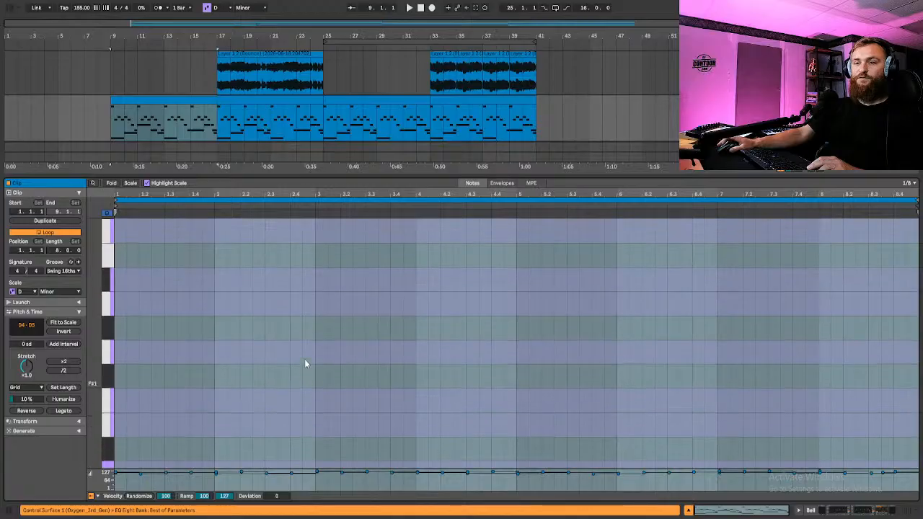
click(112, 183)
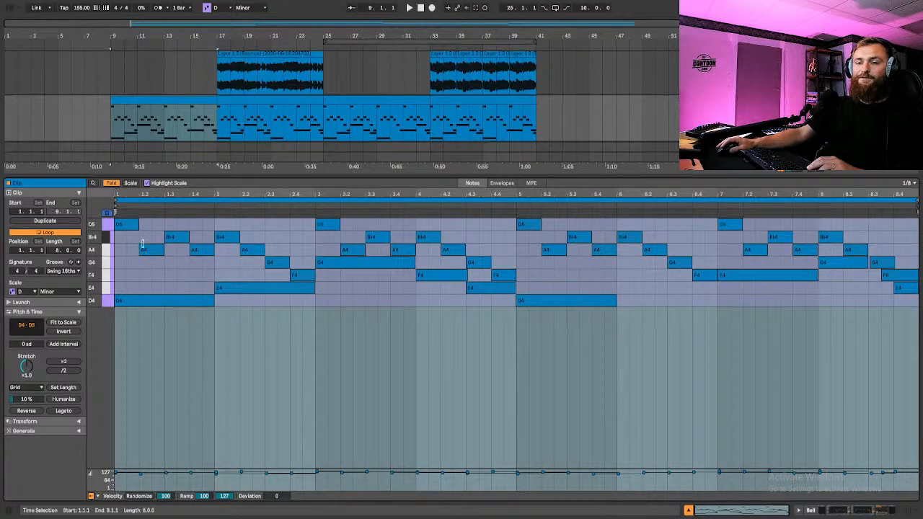
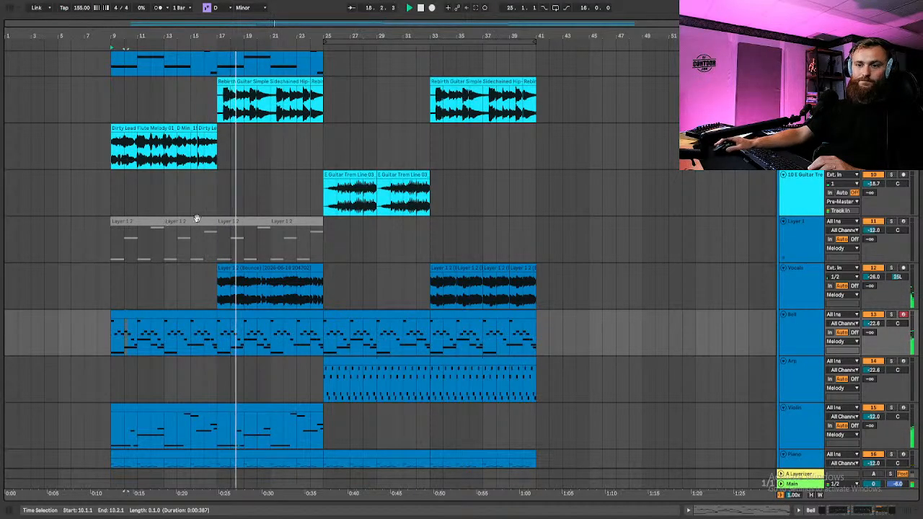
Play the two Flute clips from bar 15 and from bar 9 and review the tracks sounding with them
click(212, 128)
key(space)
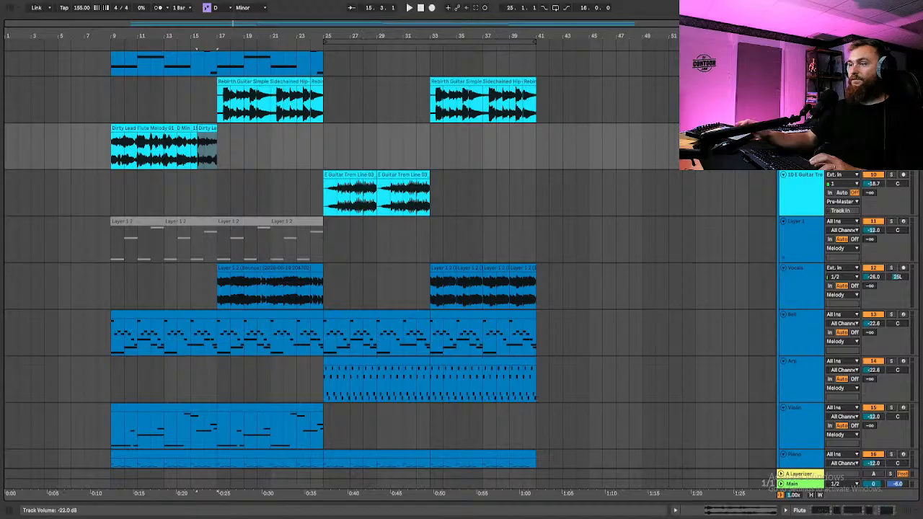
key(space)
click(148, 138)
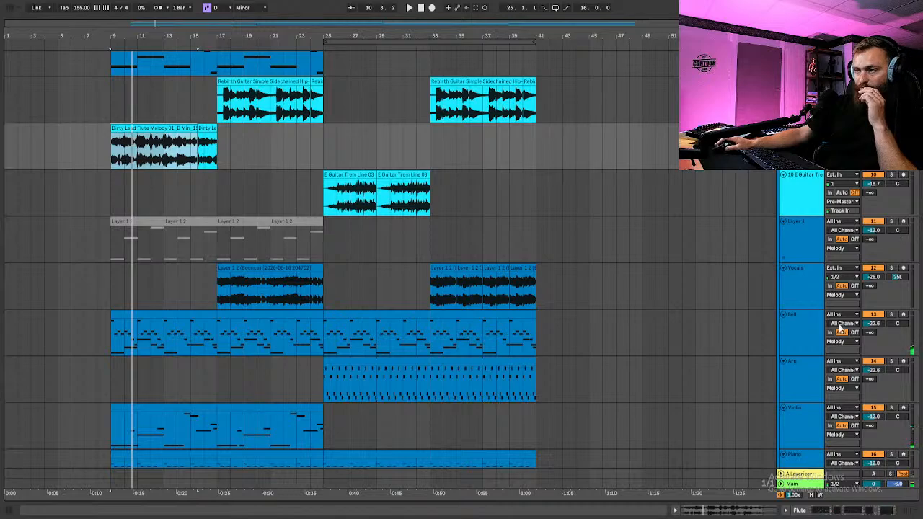
scroll(367, 348, down, 5)
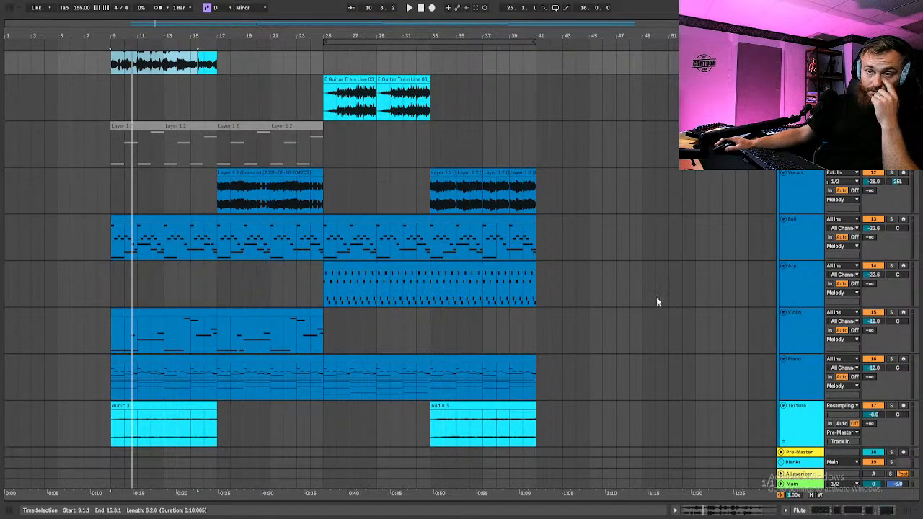
scroll(569, 310, up, 5)
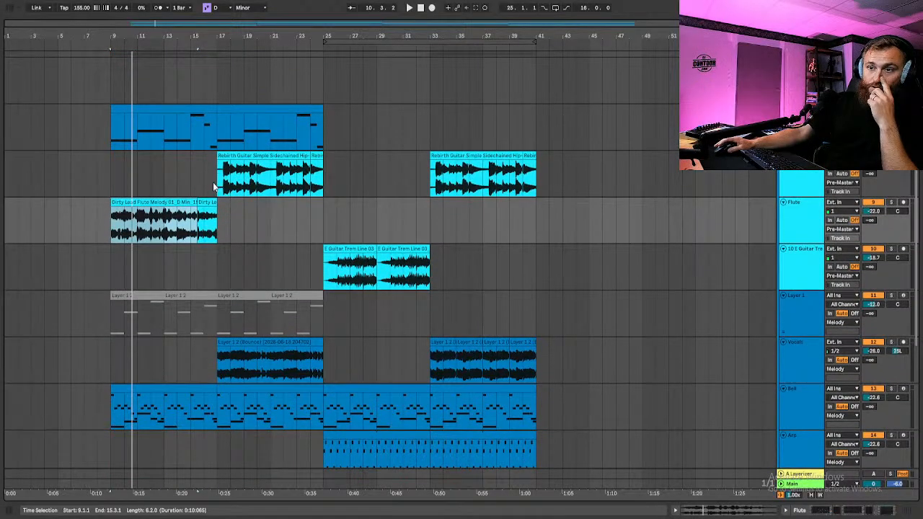
Lower the Flute track's volume to -27.0 dB while playing its melody from bar 9
click(242, 155)
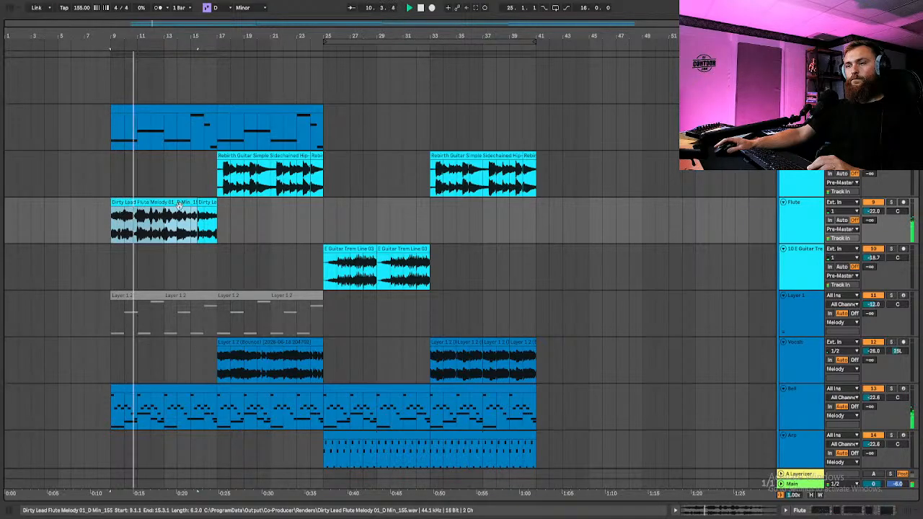
click(871, 212)
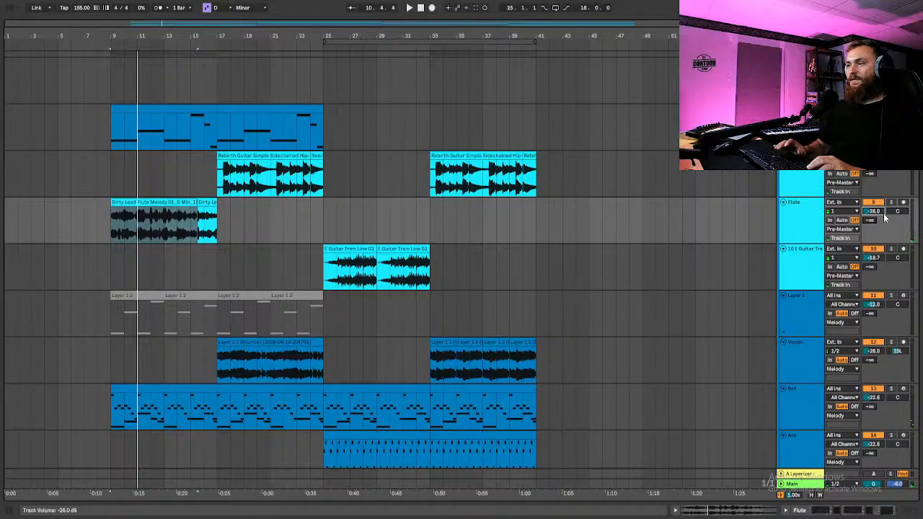
key(space)
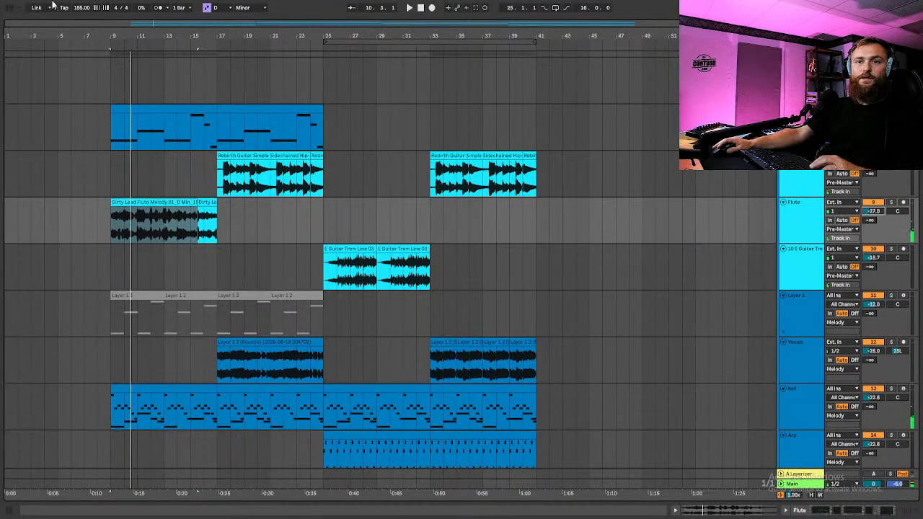
Search the browser for unmask and add Neutron 4 Unmask after the Compressor on the Flute track
click(2, 7)
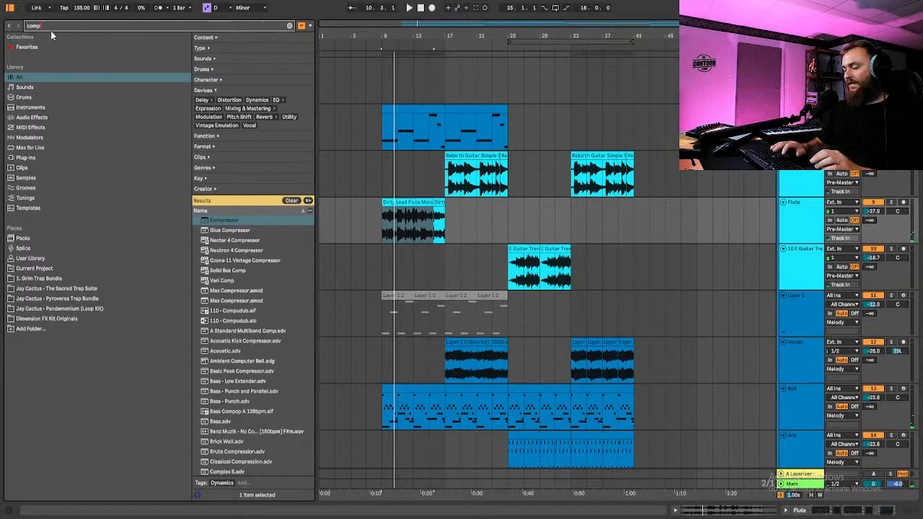
key(BackSpace)
key(BackSpace)
key(BackSpace)
key(BackSpace)
text(unmask)
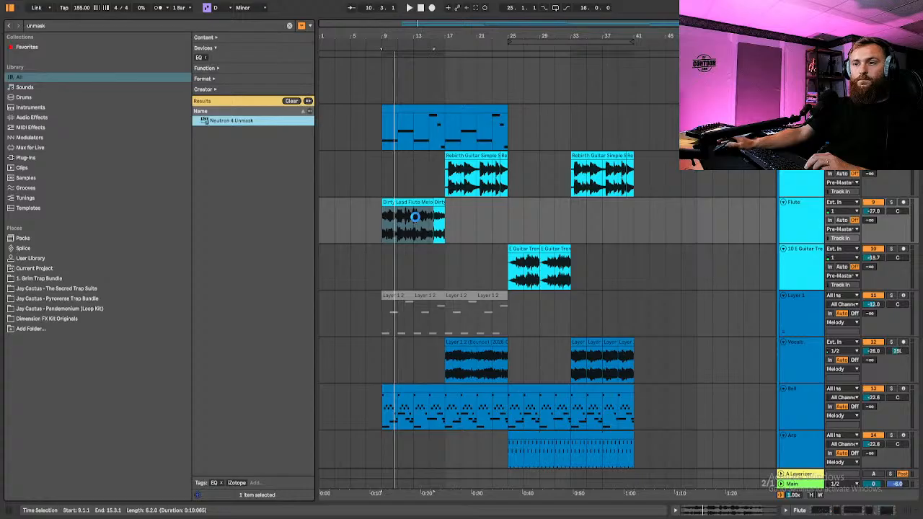
drag(415, 217, 416, 218)
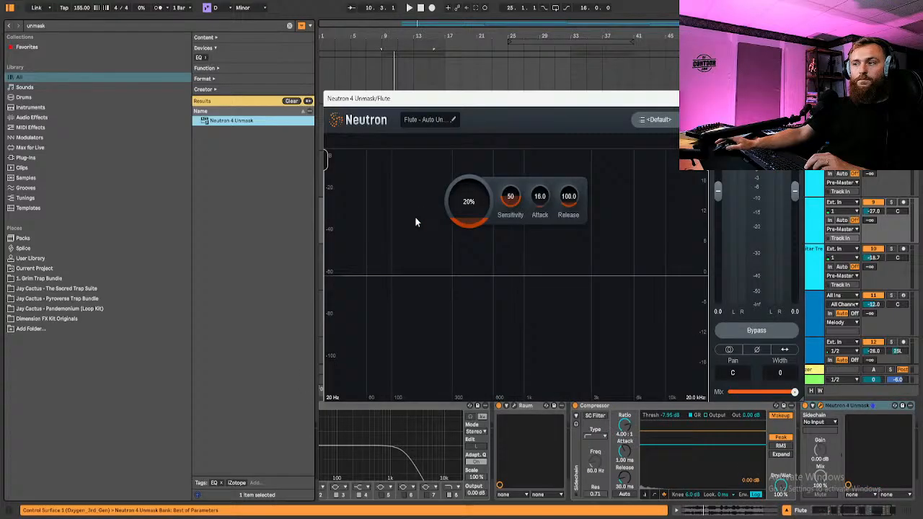
Set the sidechain of the Flute track's Neutron 4 Unmask to Violin and play the melody from bar 9
click(10, 8)
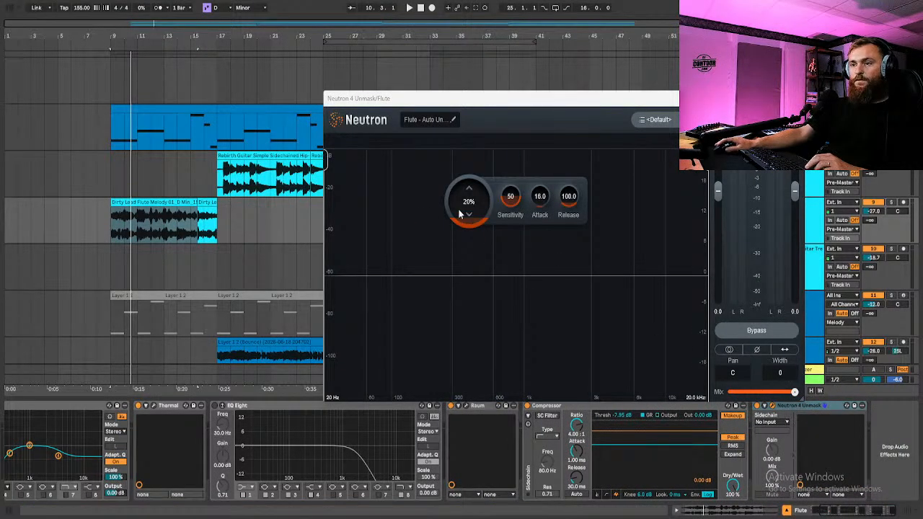
click(771, 422)
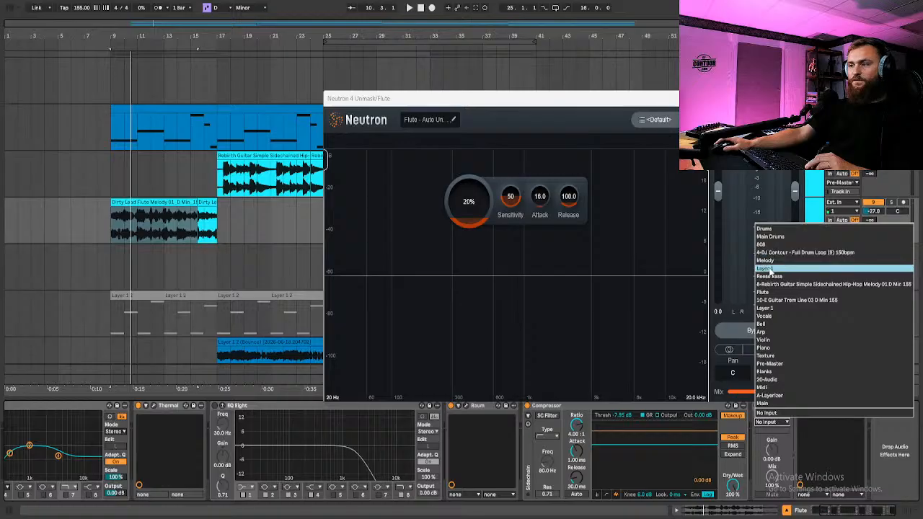
click(771, 343)
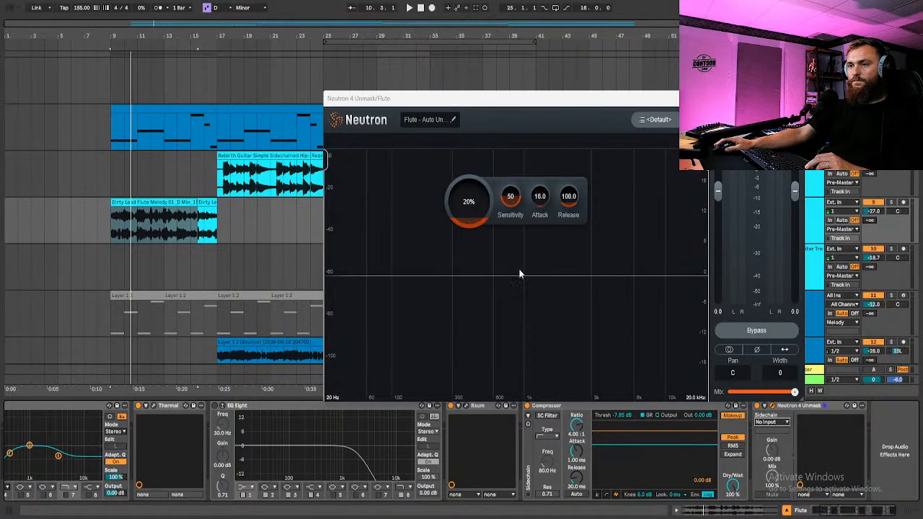
key(space)
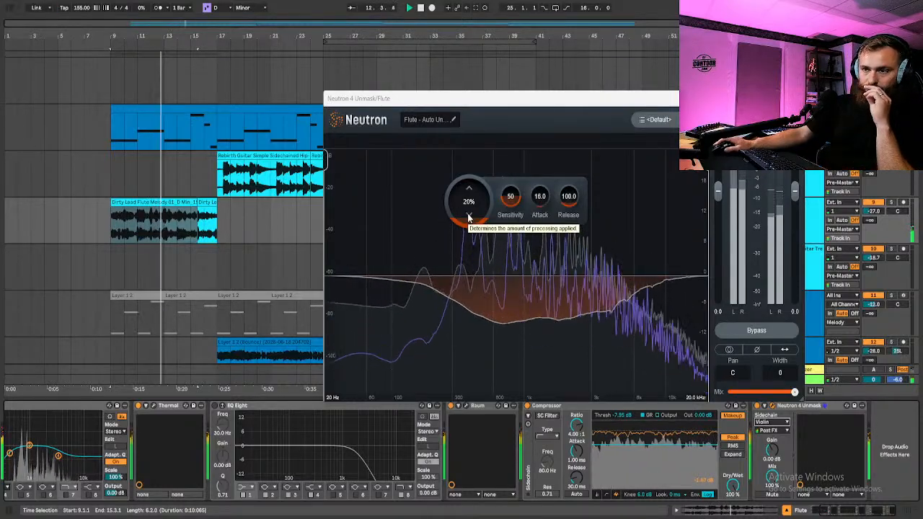
scroll(192, 257, down, 5)
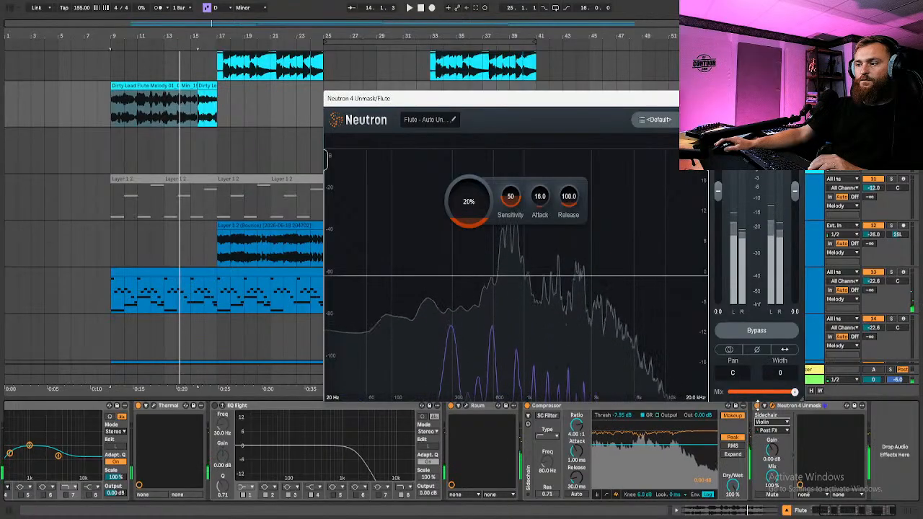
drag(635, 99, 610, 53)
key(space)
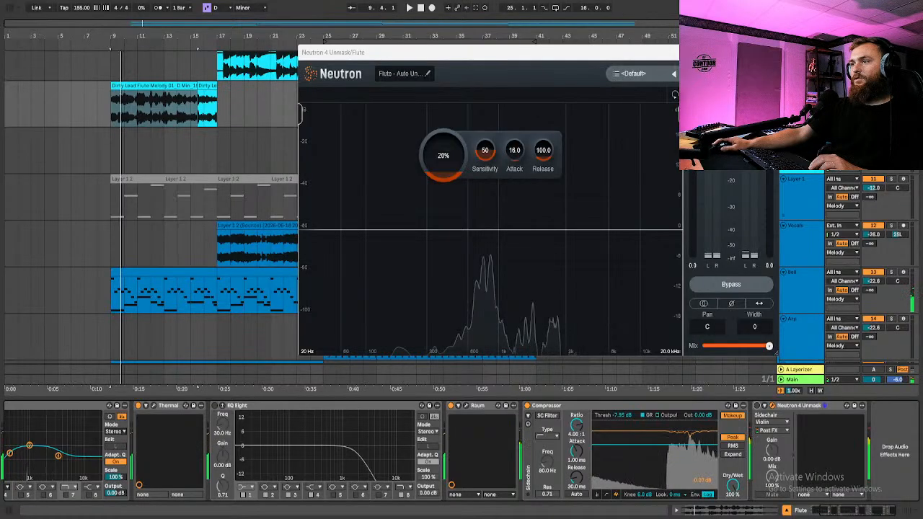
Move Neutron 4 Unmask from the Flute track to the end of the Violin track's device chain
click(768, 53)
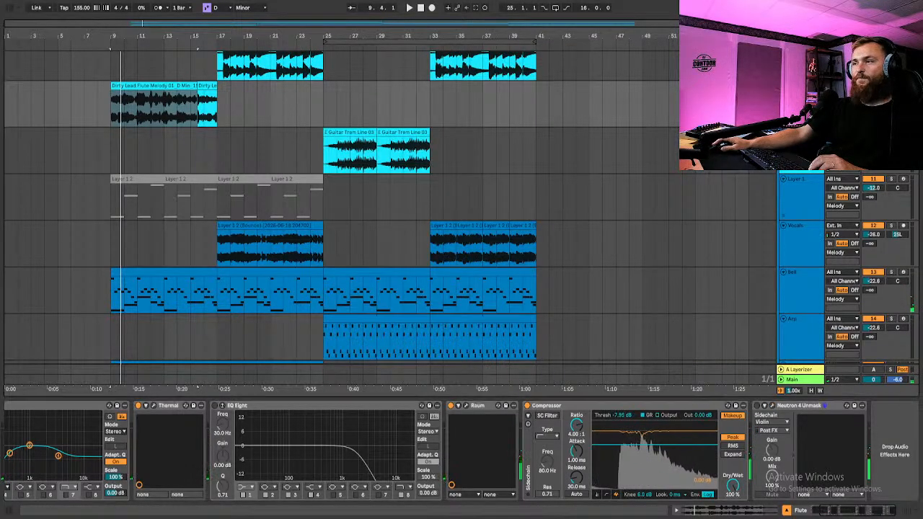
click(797, 406)
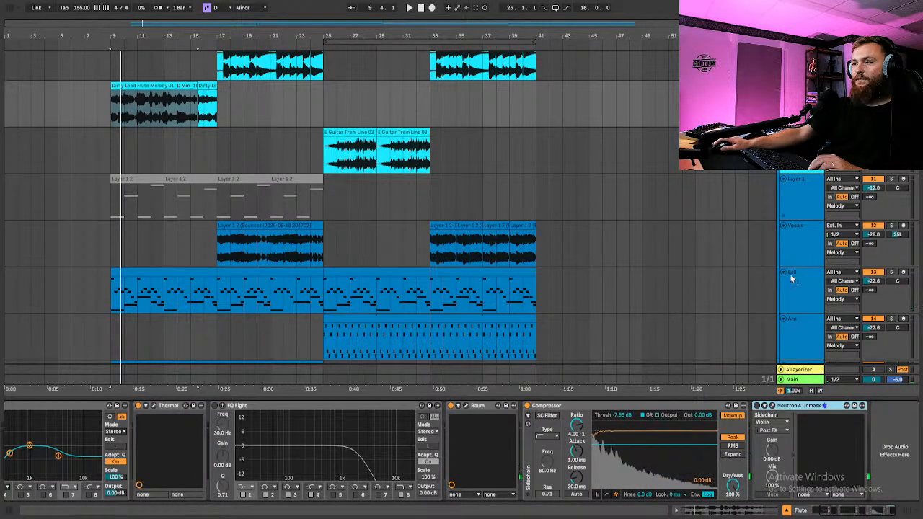
scroll(801, 361, down, 2)
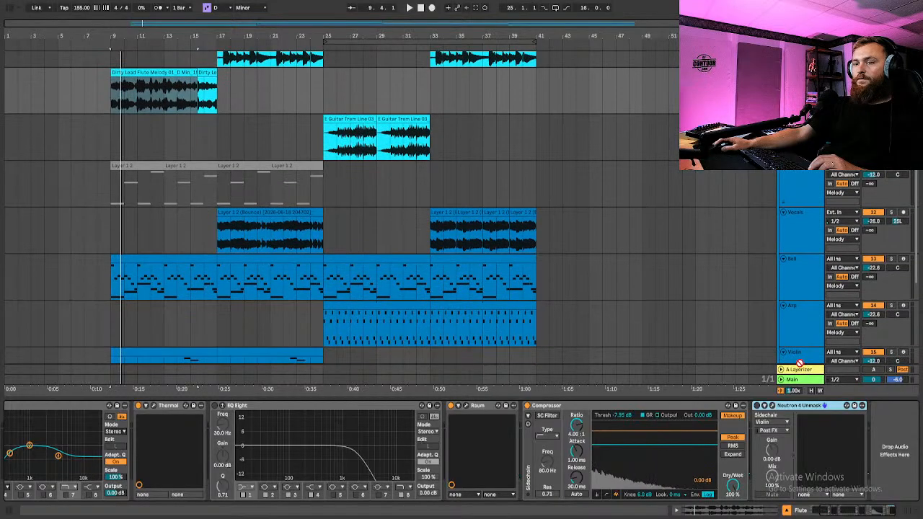
click(797, 338)
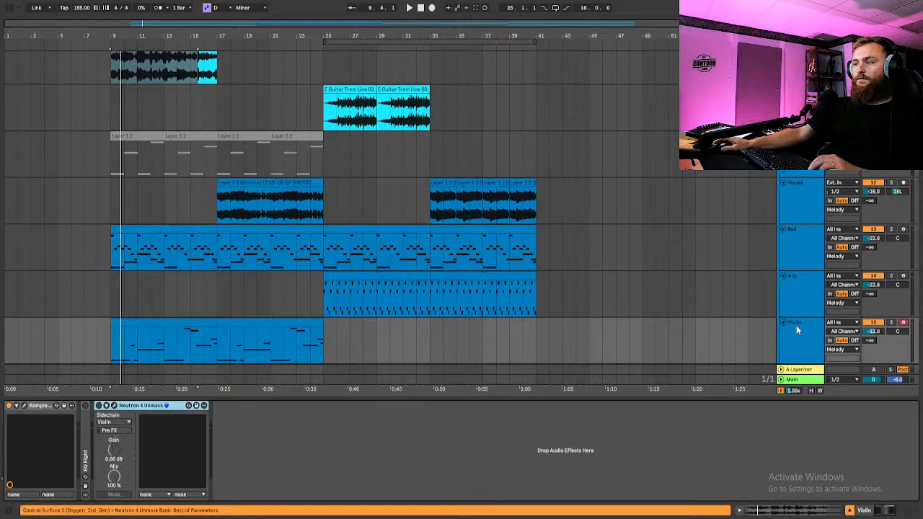
Set the Violin Unmask's sidechain to Flute and watch its spectrum while playing from bar 9
click(109, 420)
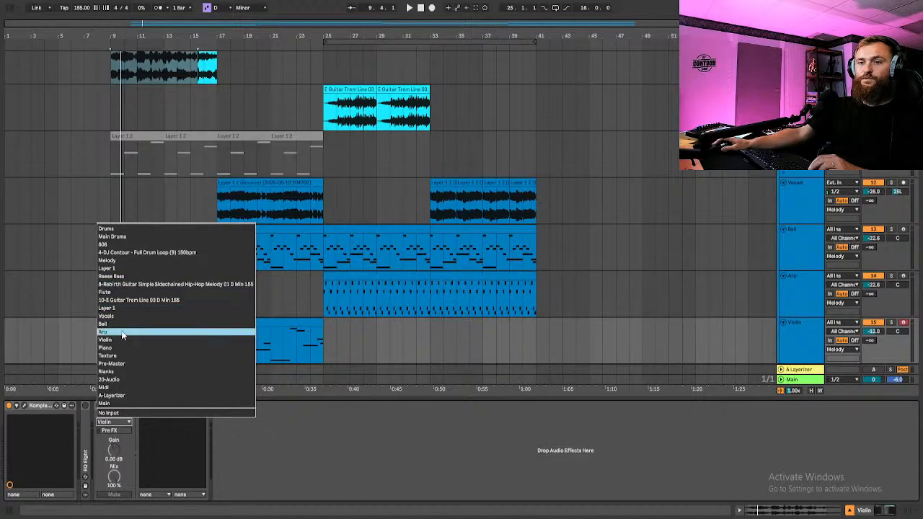
click(98, 304)
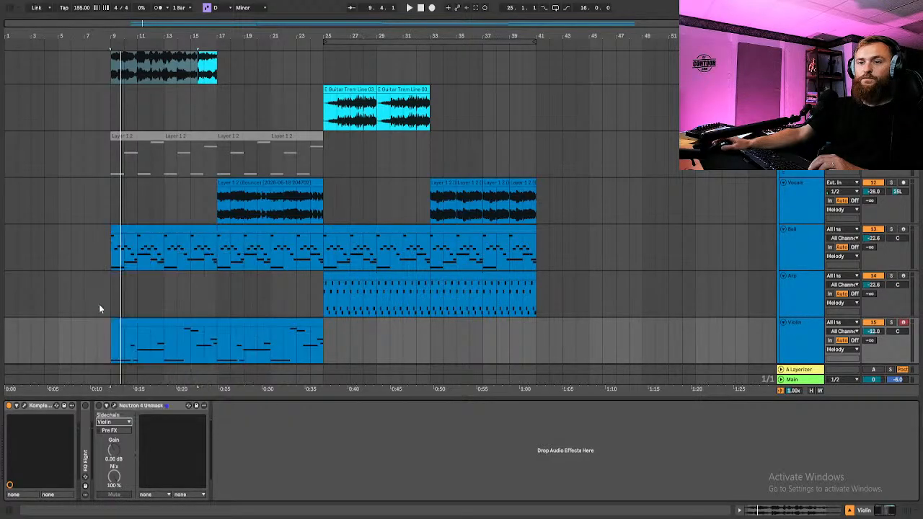
key(space)
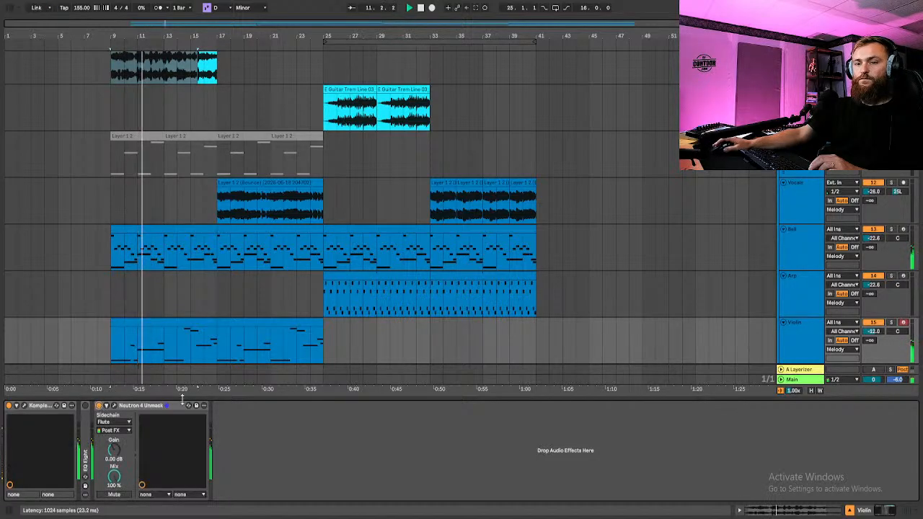
scroll(651, 234, down, 1)
scroll(616, 235, up, 3)
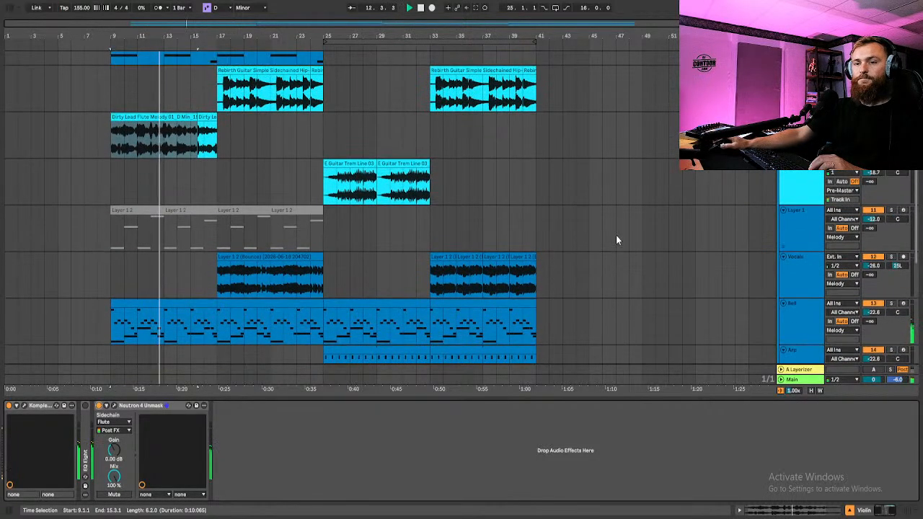
click(114, 406)
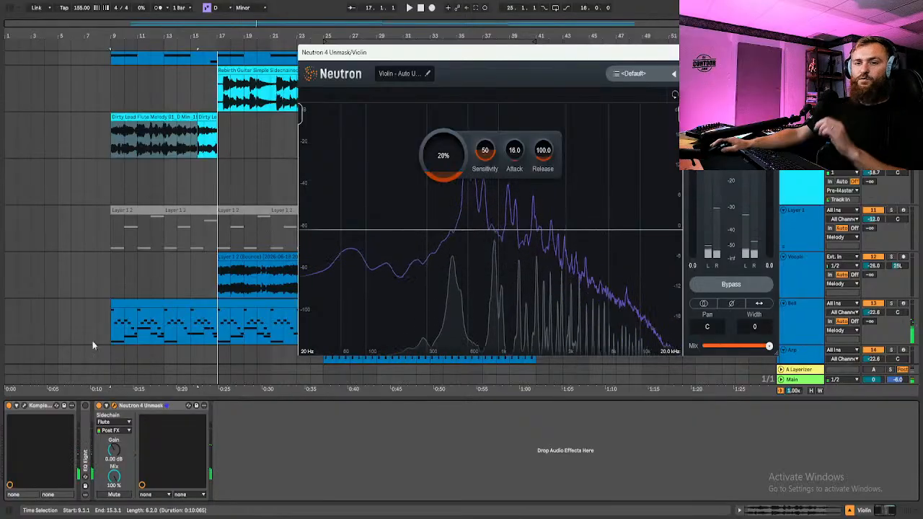
Move Neutron 4 Unmask back to the Flute track after the Compressor and set its sidechain to Arp
click(184, 137)
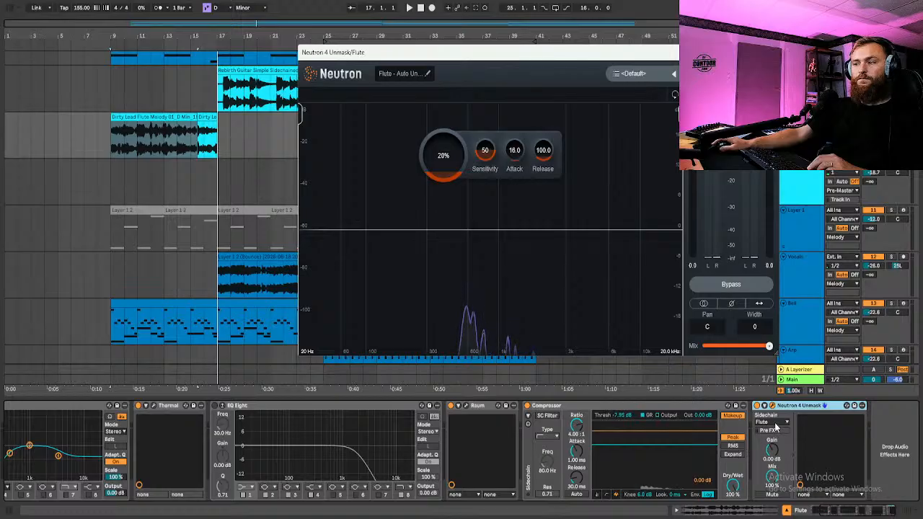
click(775, 425)
click(771, 344)
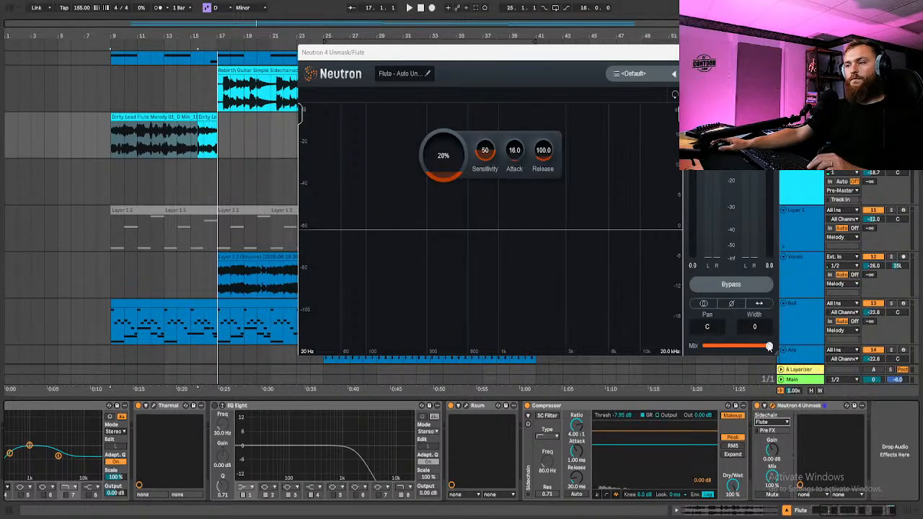
Play from bar 9 while trying Flute Unmask amounts of 26% and 100%, ending at 53%
key(space)
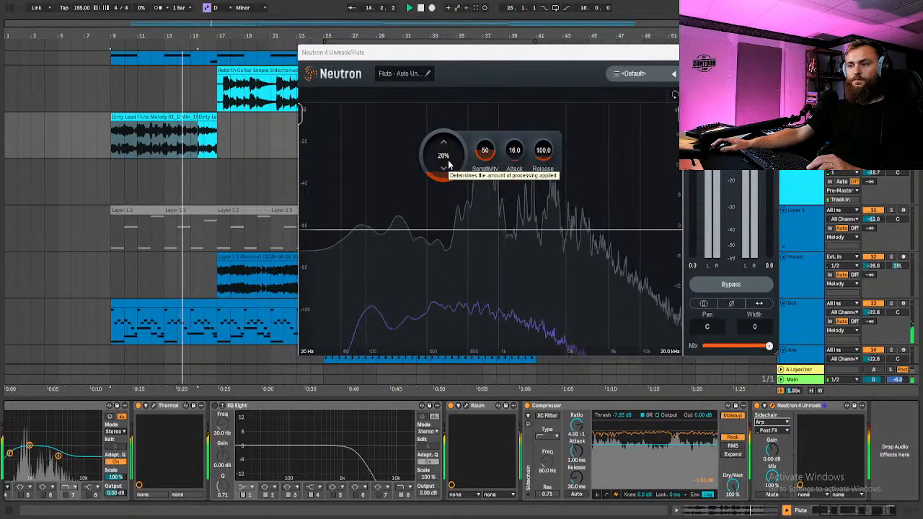
drag(448, 162, 447, 157)
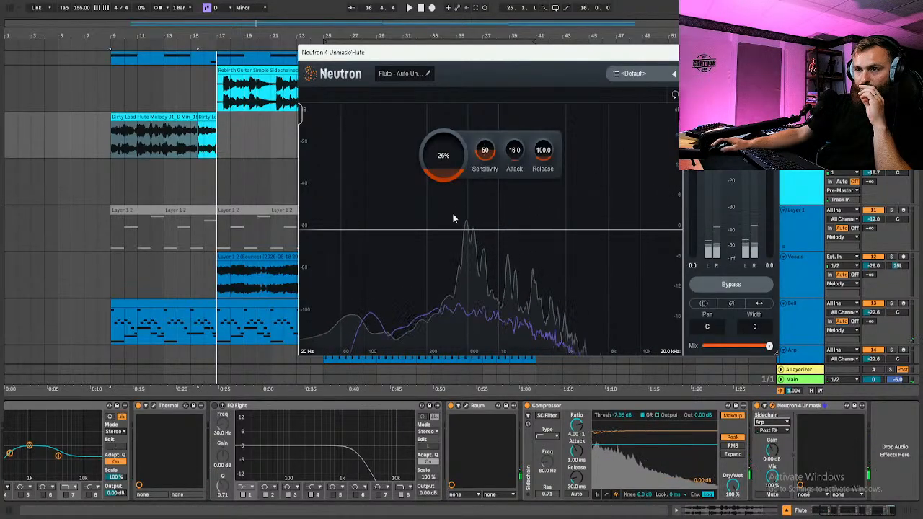
key(space)
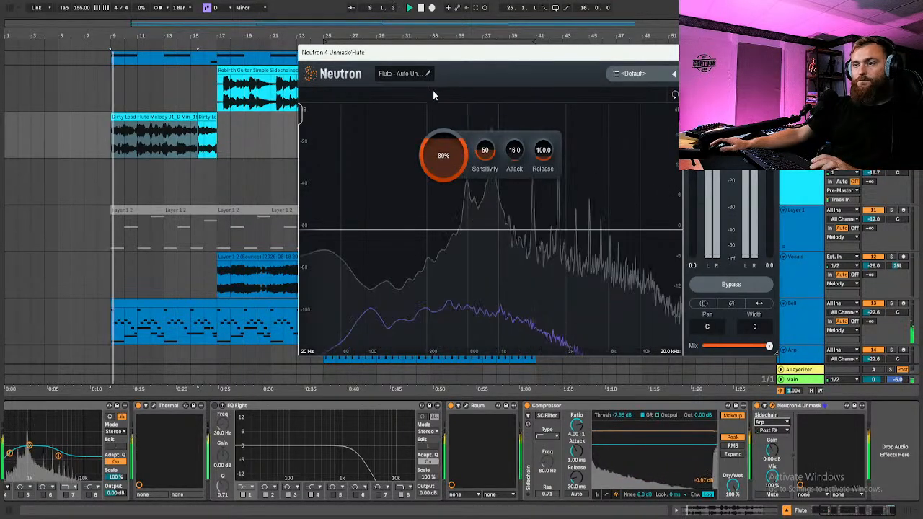
scroll(440, 151, up, 8)
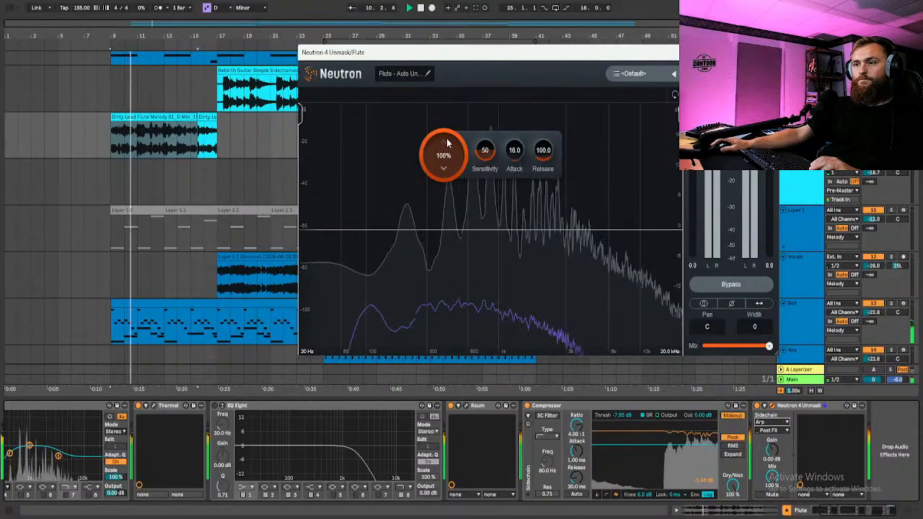
scroll(443, 155, down, 3)
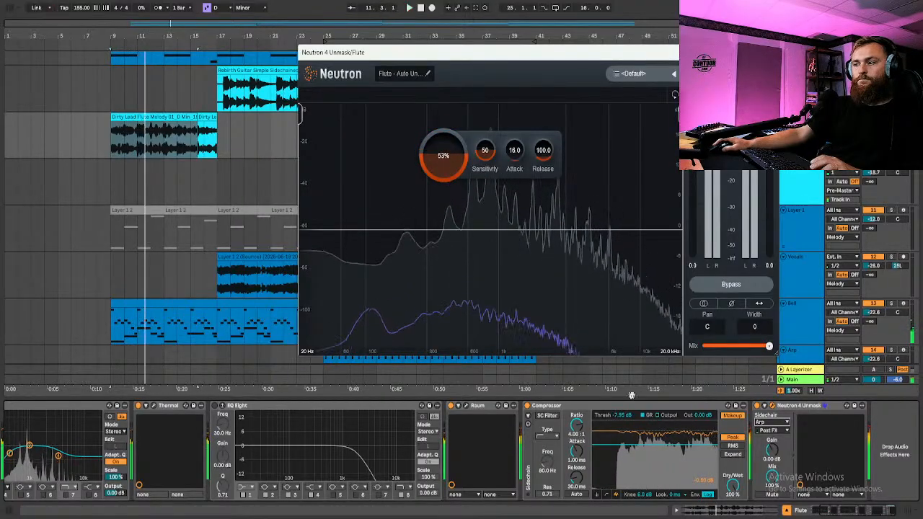
Set the Flute Unmask's sidechain to Violin, try its amount up to 97% during playback, and reset it to 20%
click(771, 422)
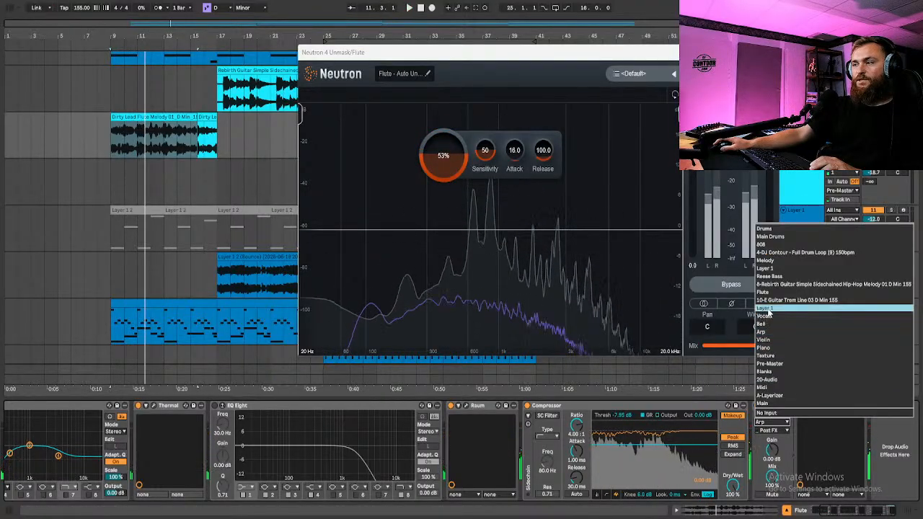
click(774, 339)
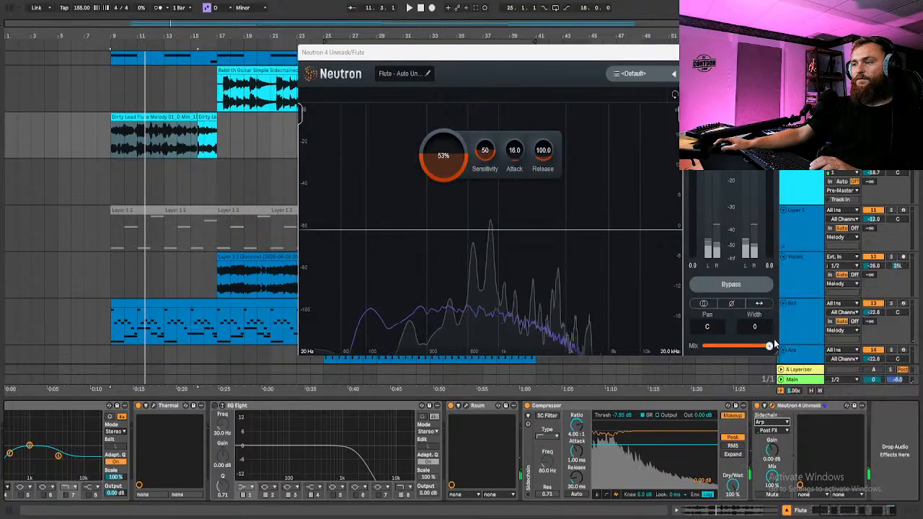
key(space)
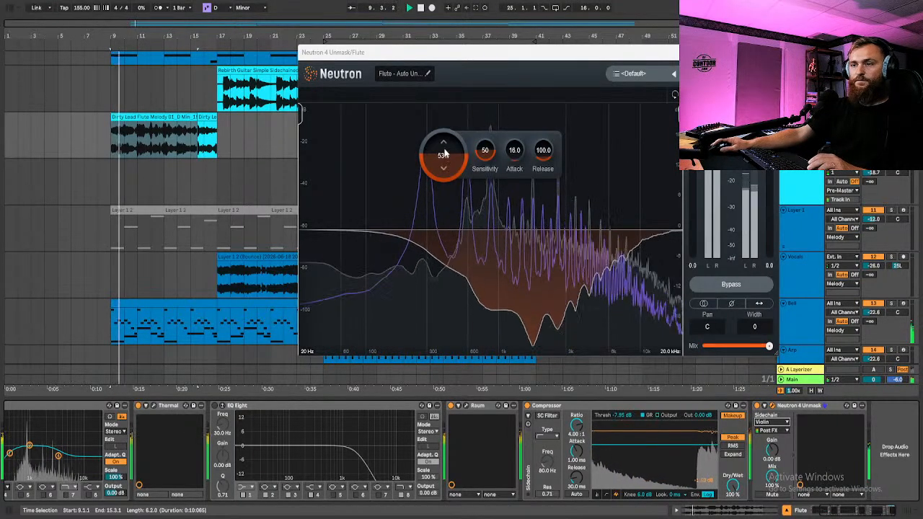
drag(443, 158, 448, 243)
drag(440, 178, 442, 57)
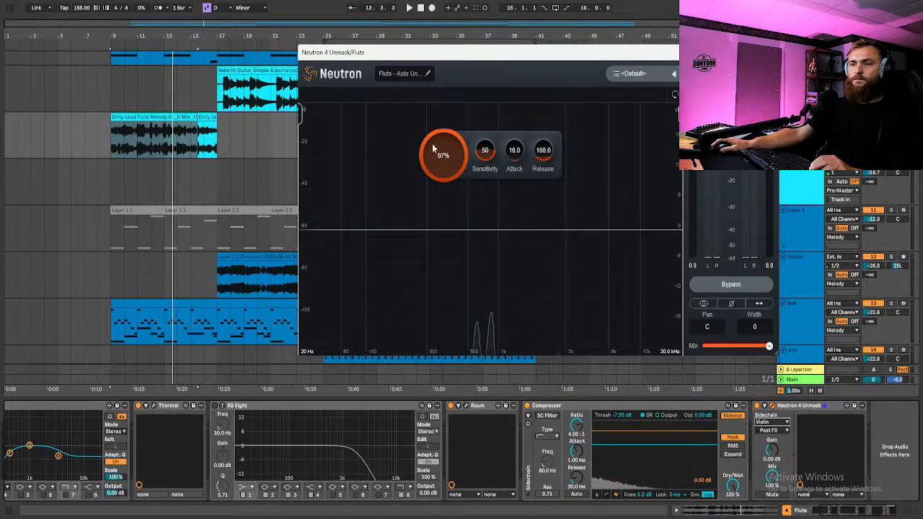
drag(432, 143, 435, 144)
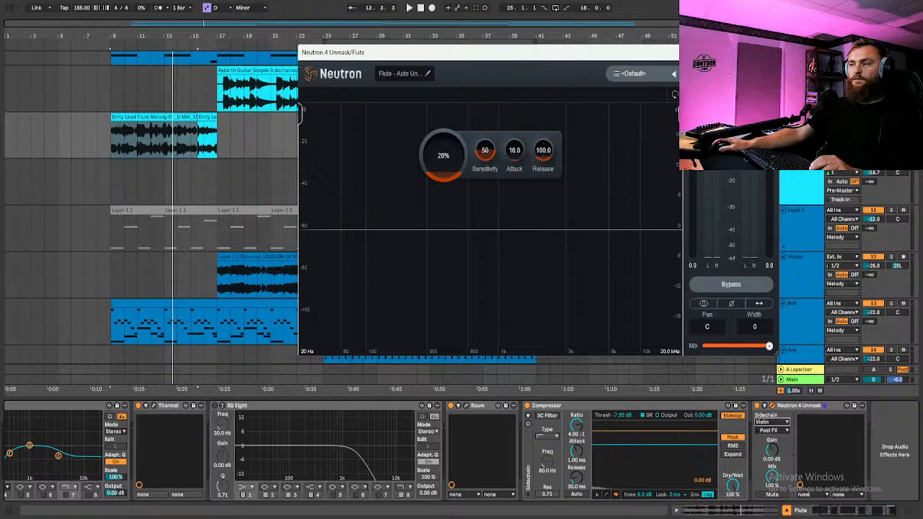
Move Neutron 4 Unmask to the Violin track again and raise its amount to 100% while playing from bar 9
click(803, 407)
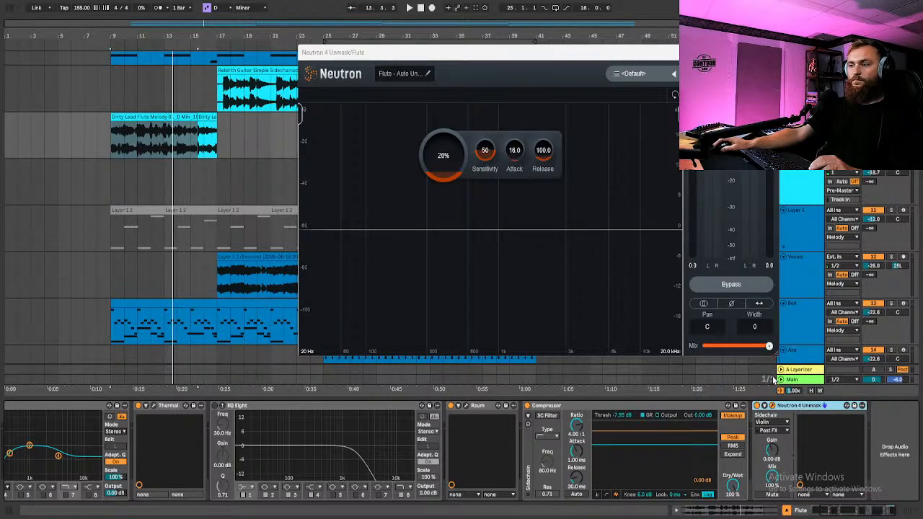
scroll(244, 361, down, 5)
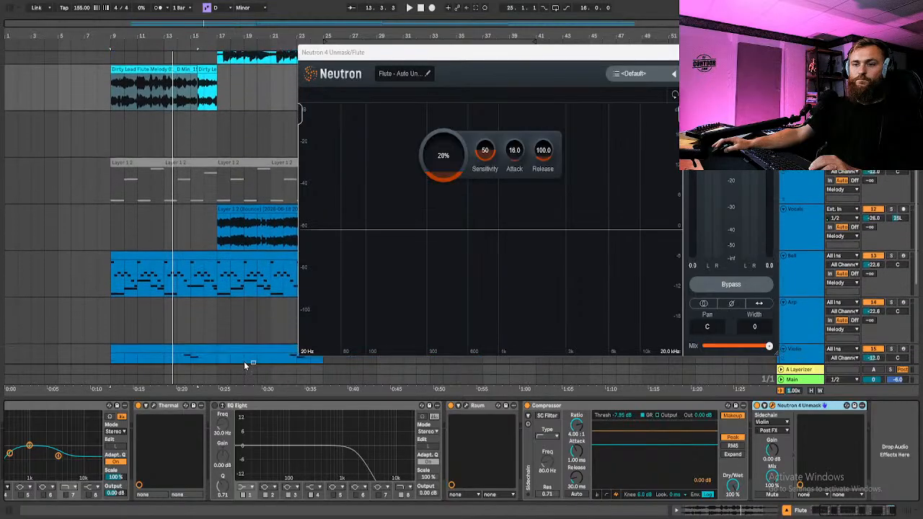
click(243, 362)
scroll(244, 361, down, 2)
scroll(244, 361, down, 1)
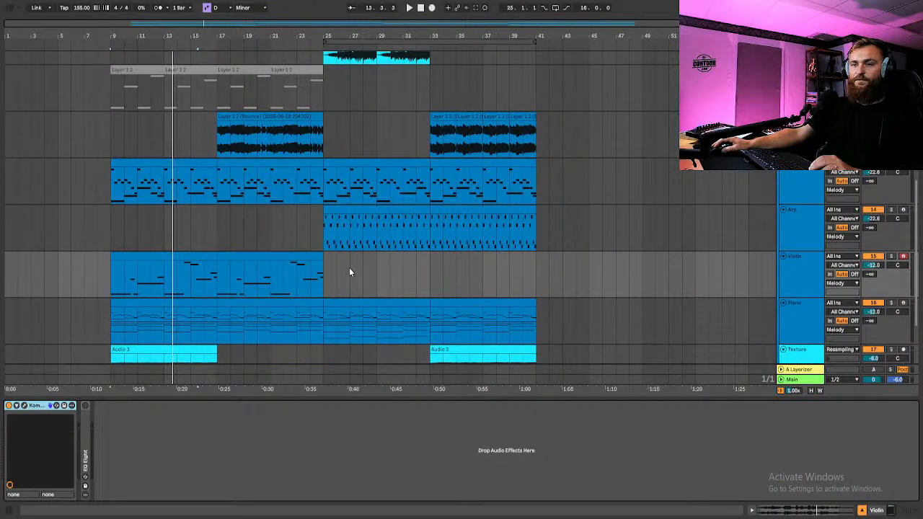
key(space)
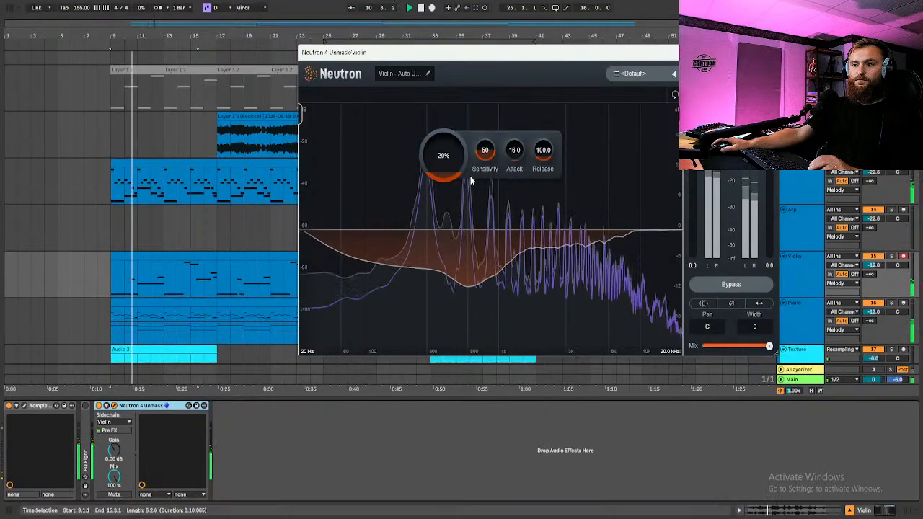
drag(445, 166, 435, 128)
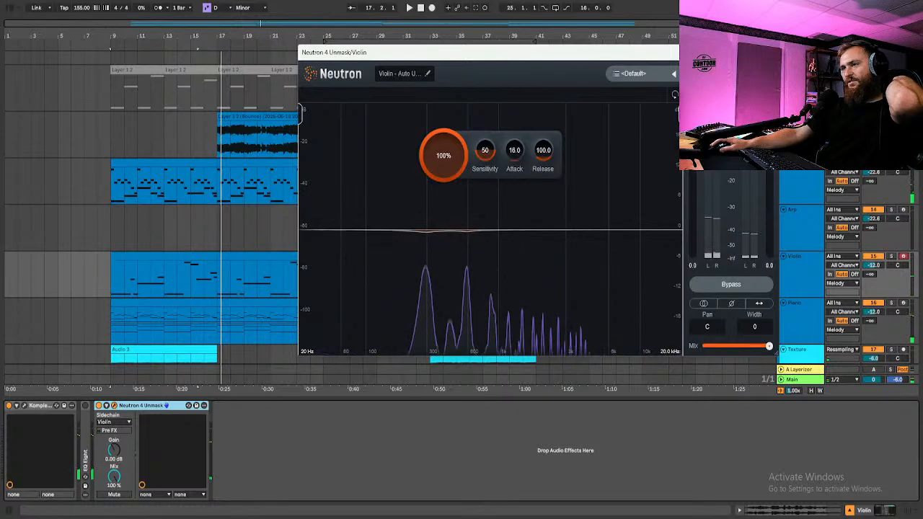
Delete Neutron 4 Unmask from the Violin track and play the melody from bar 9 without it
click(767, 52)
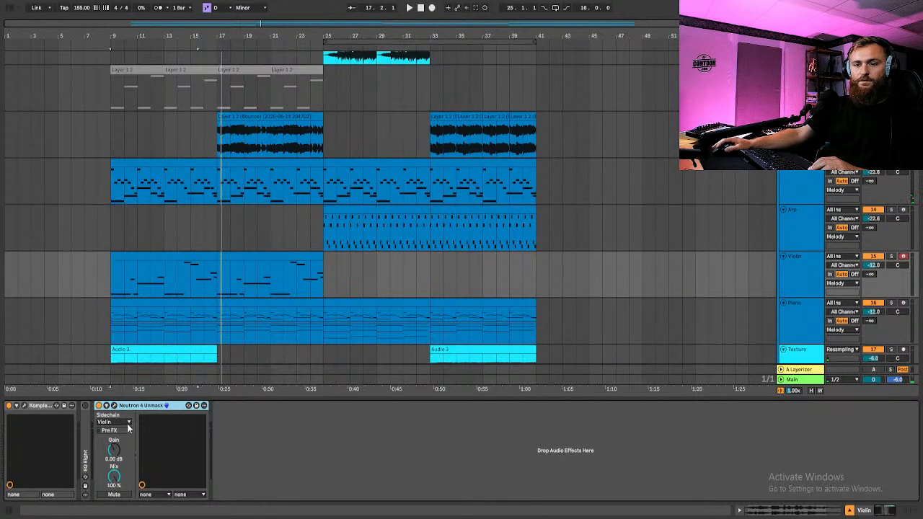
key(Delete)
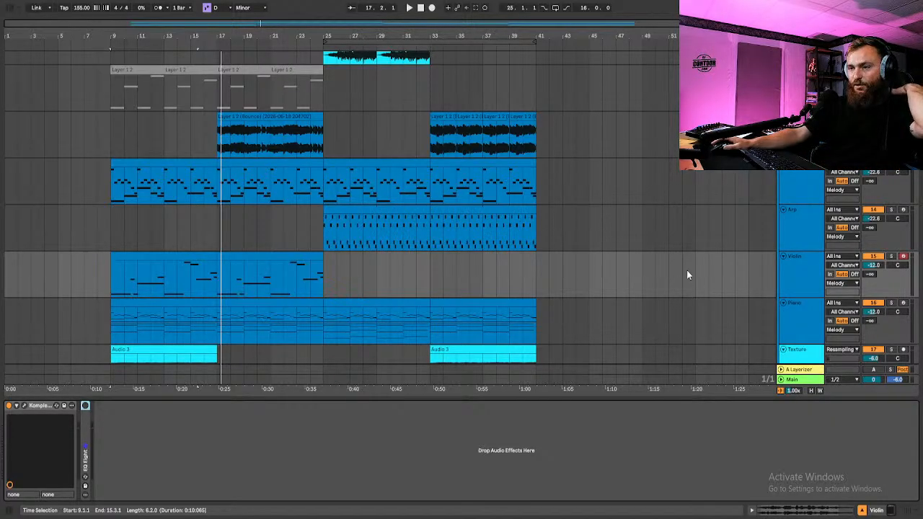
key(space)
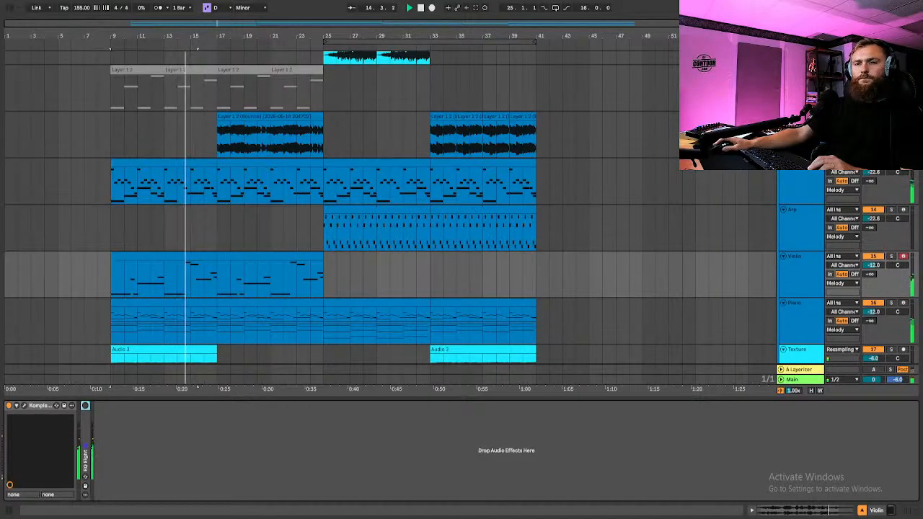
Set the Flute track's volume to -30 dB and play the melody from bar 9
scroll(389, 209, up, 4)
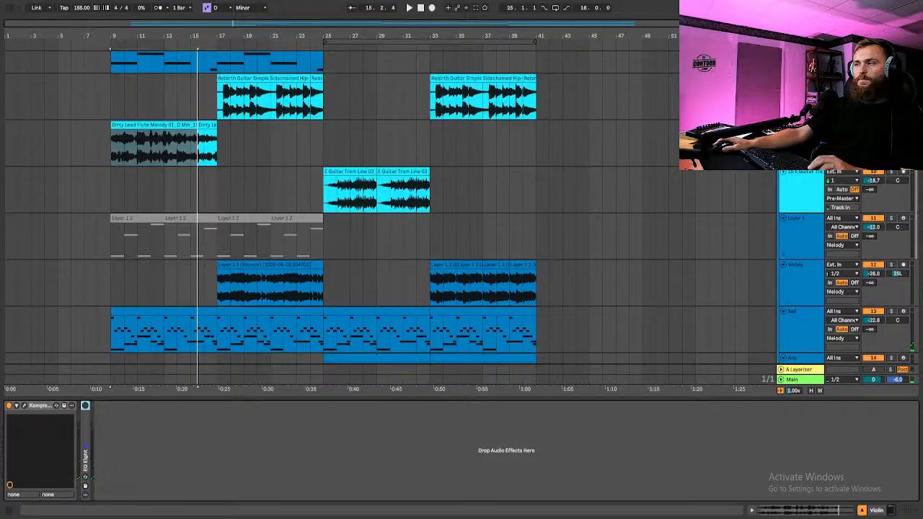
click(799, 126)
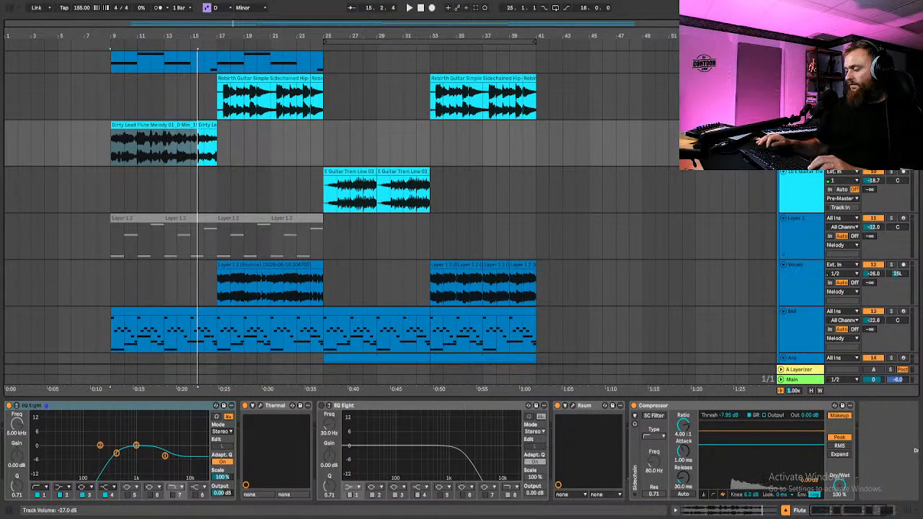
key(space)
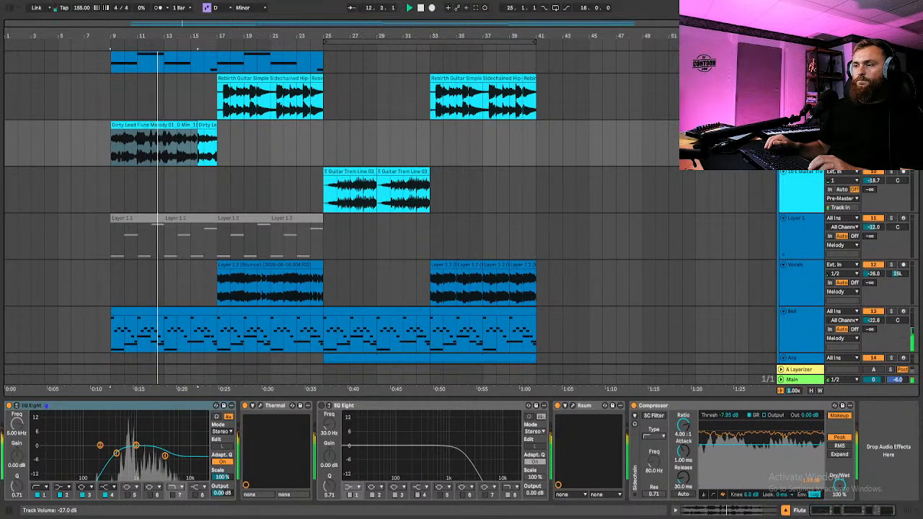
key(space)
Raise the Violin track's volume to -10 dB and play the melody from bar 9
scroll(837, 276, down, 3)
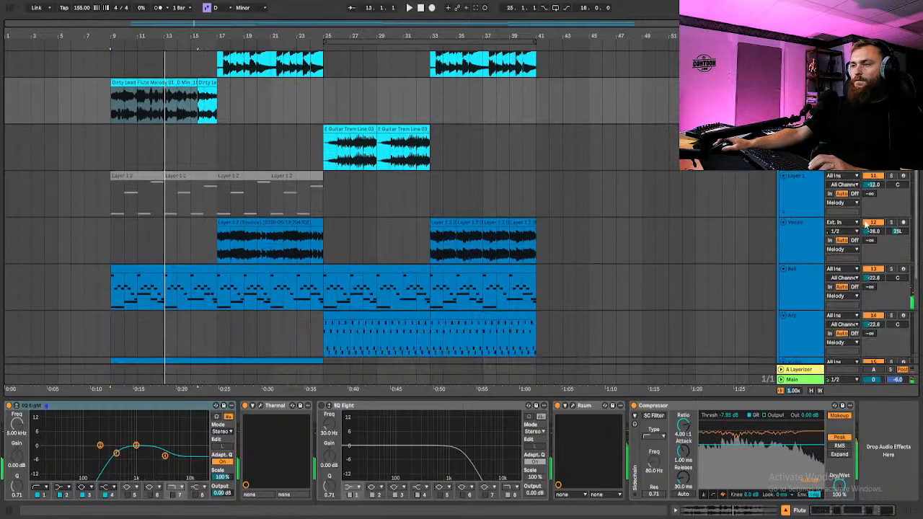
scroll(836, 276, down, 1)
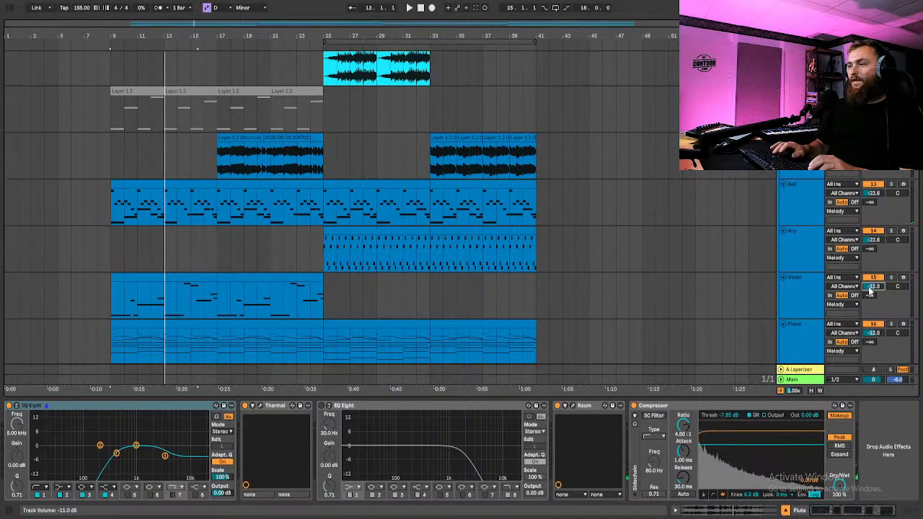
key(space)
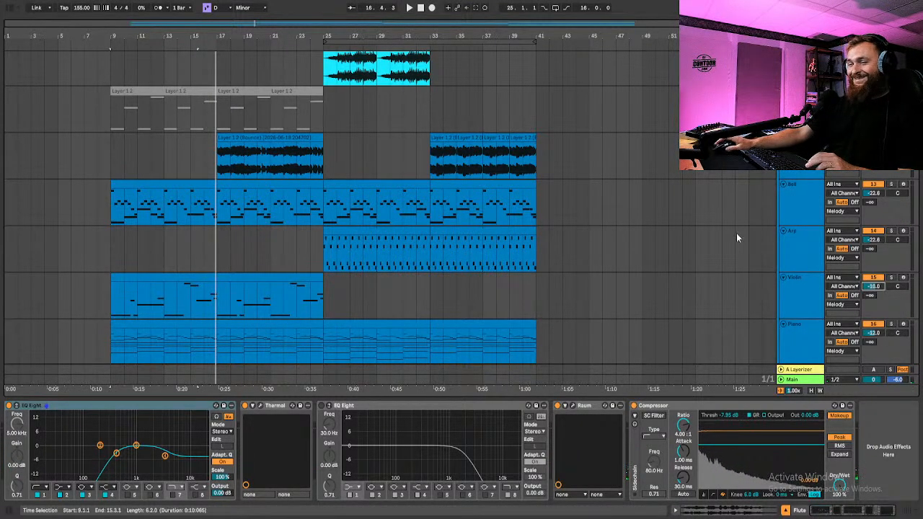
scroll(651, 208, down, 5)
key(space)
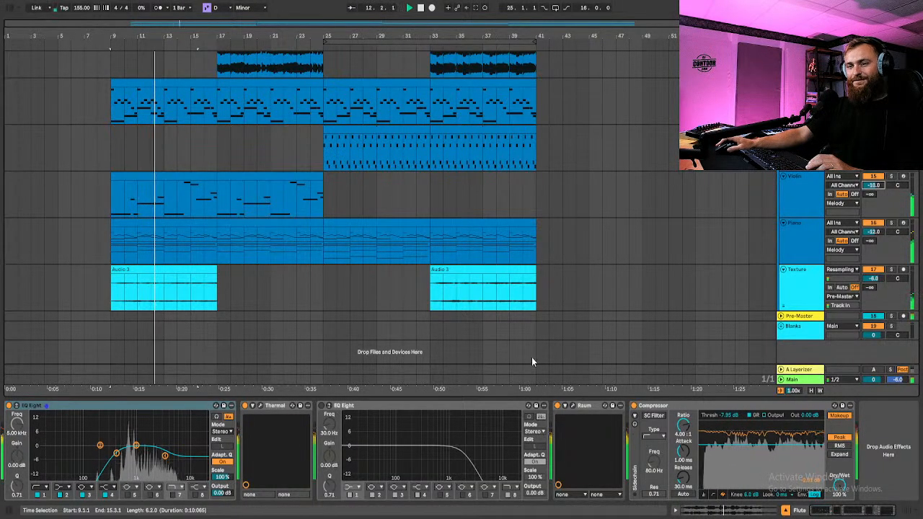
Enable and expand the EQ Eight on the Violin track and play from bar 9
click(362, 405)
click(807, 178)
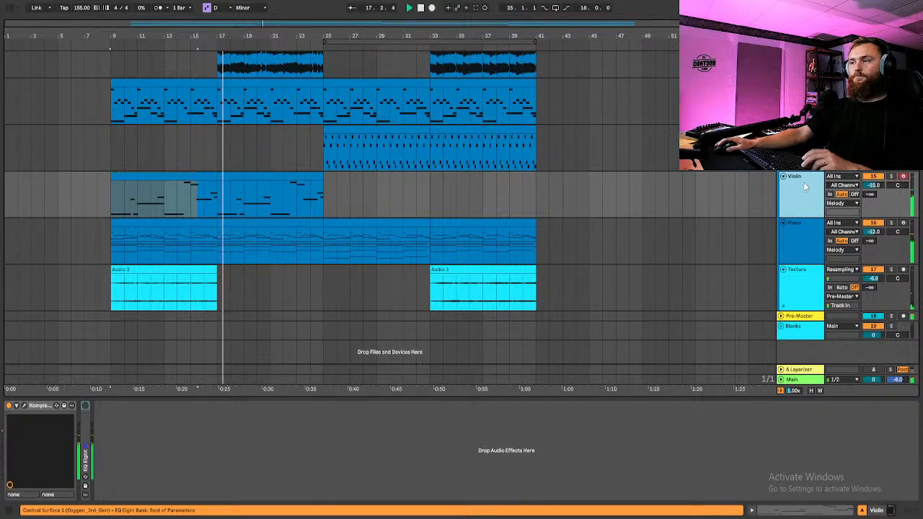
click(86, 406)
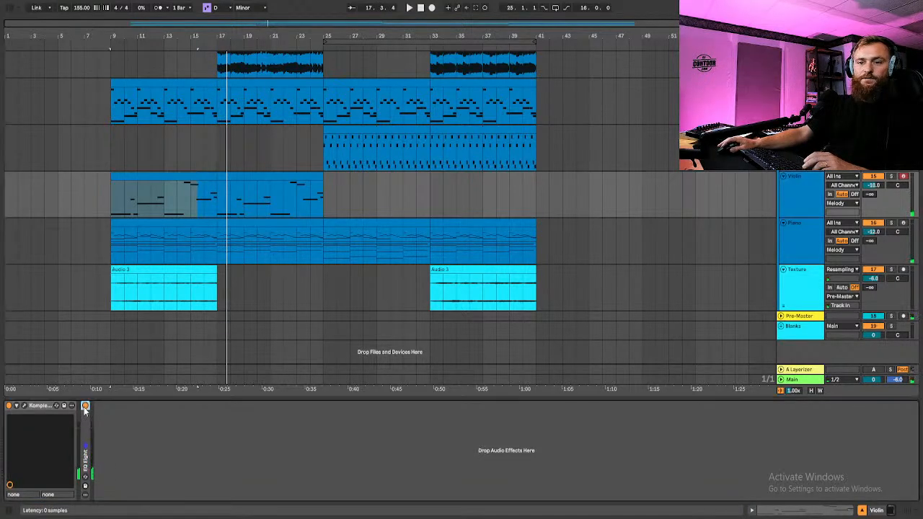
double_click(85, 425)
key(space)
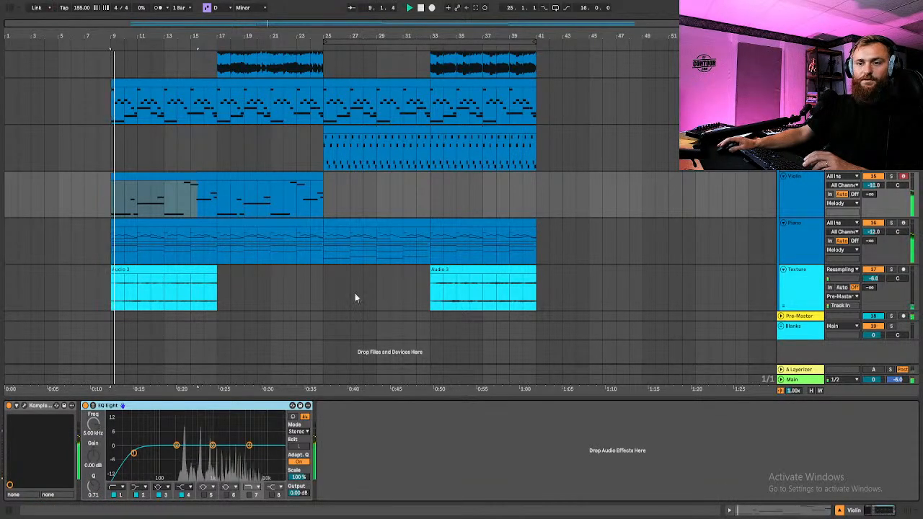
Set the Violin EQ's low cut to 306 Hz and its high shelf to 4.26 kHz with 2.60 dB gain during playback
click(232, 178)
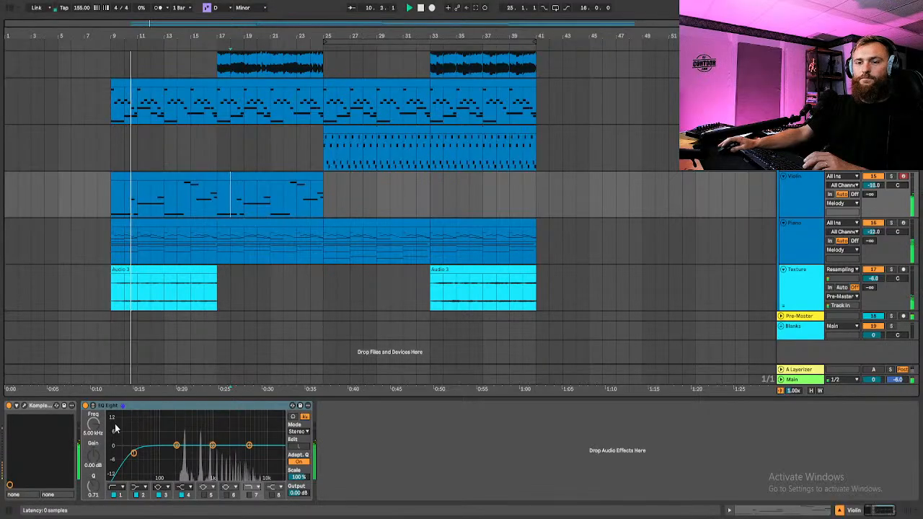
click(122, 496)
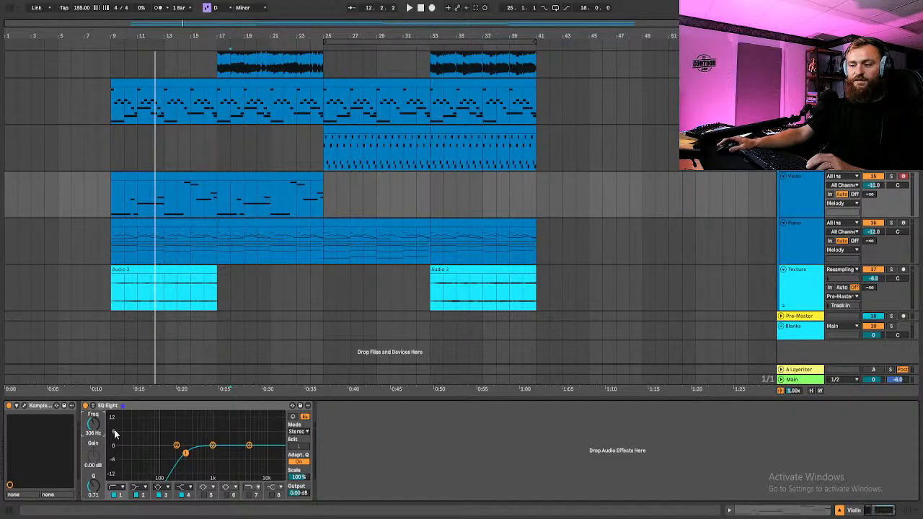
key(space)
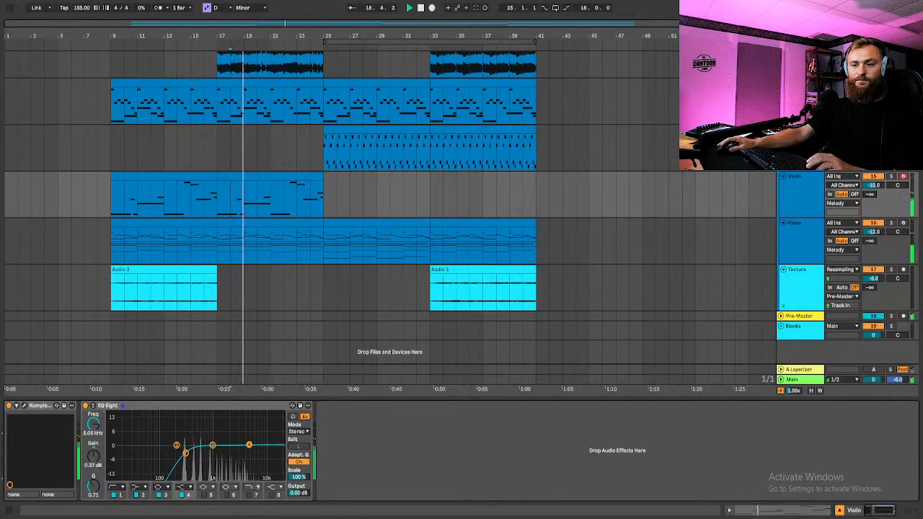
drag(249, 444, 245, 439)
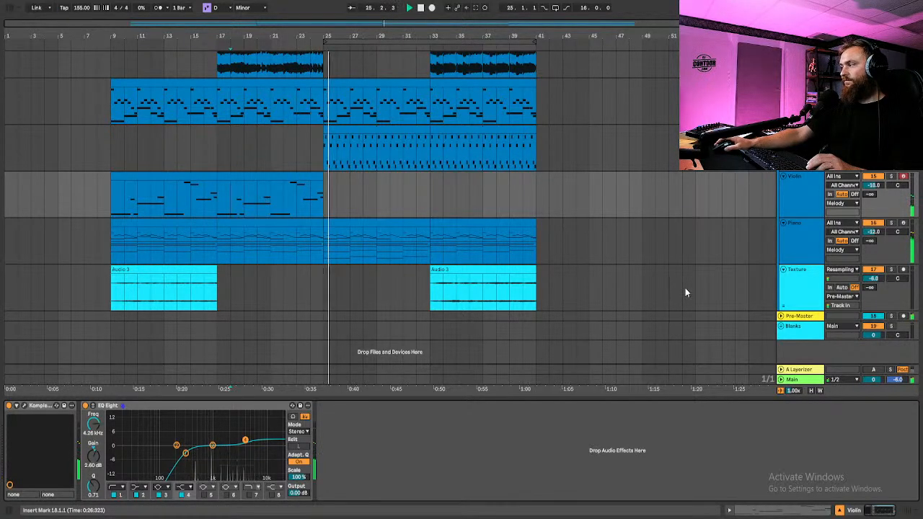
Hide the device view and fold the muted Layer 1 track below the E Guitar track
scroll(597, 331, up, 2)
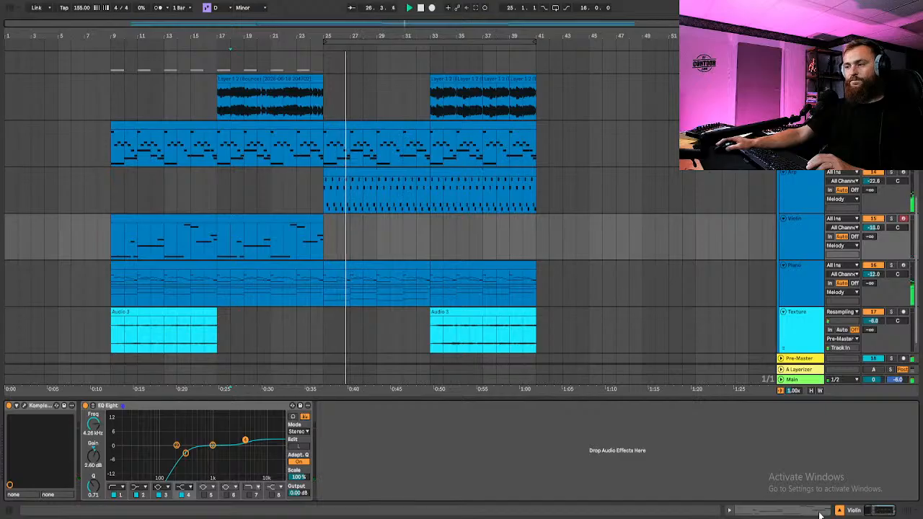
click(839, 510)
scroll(648, 456, up, 10)
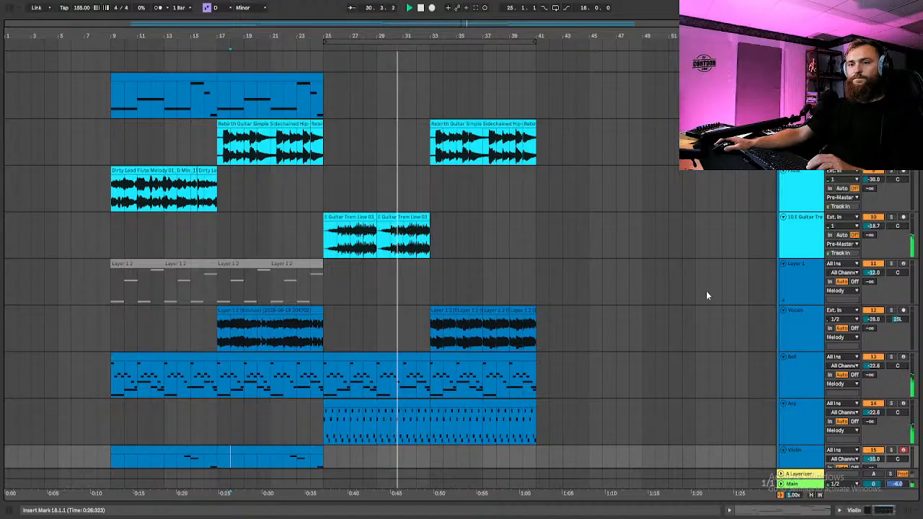
click(783, 264)
scroll(613, 313, down, 3)
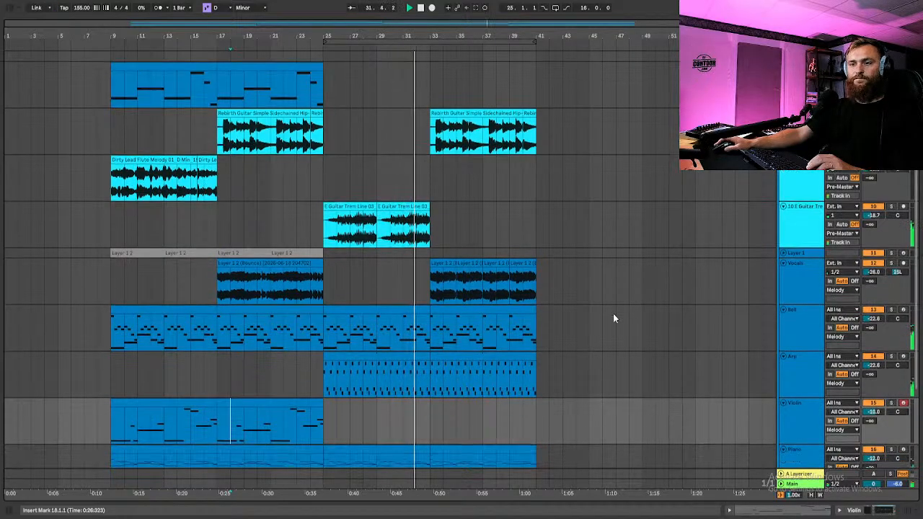
Listen to the arrangement through its end at bar 41 while reviewing the melody tracks, and stop playback
scroll(611, 320, down, 2)
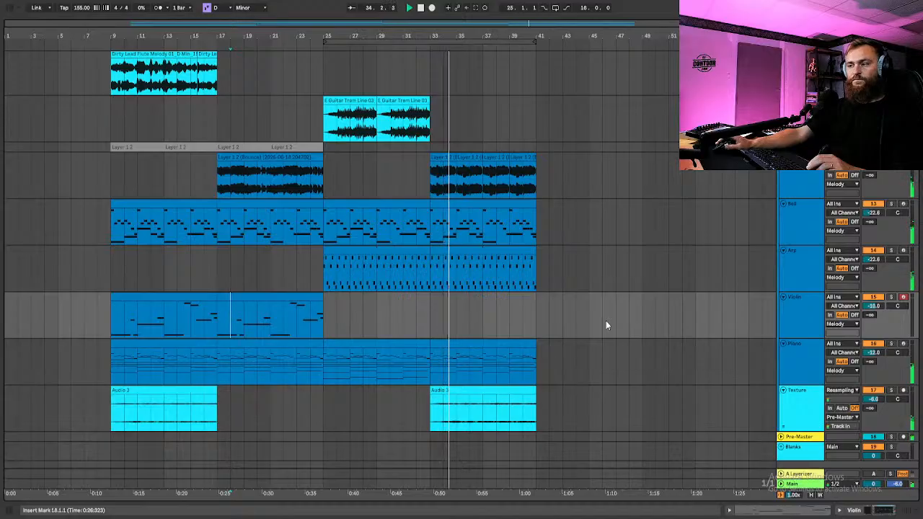
scroll(599, 321, down, 1)
scroll(593, 313, up, 5)
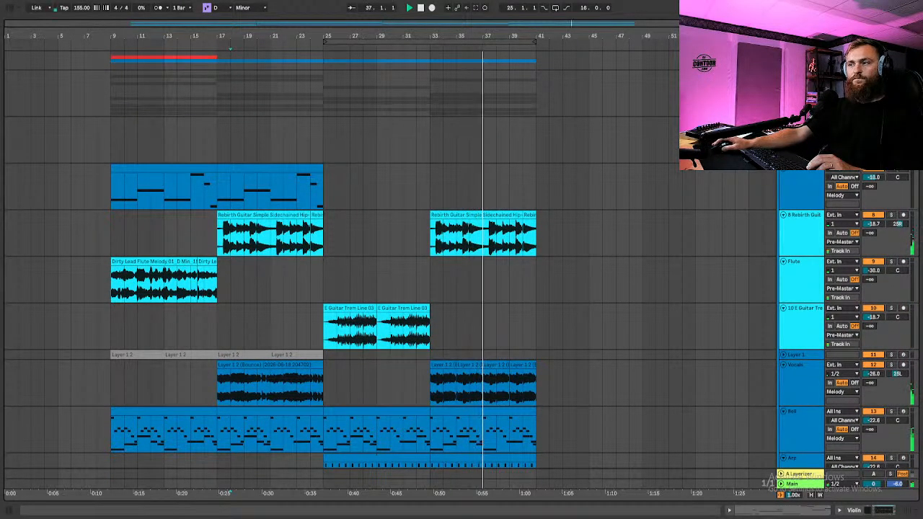
scroll(390, 270, down, 2)
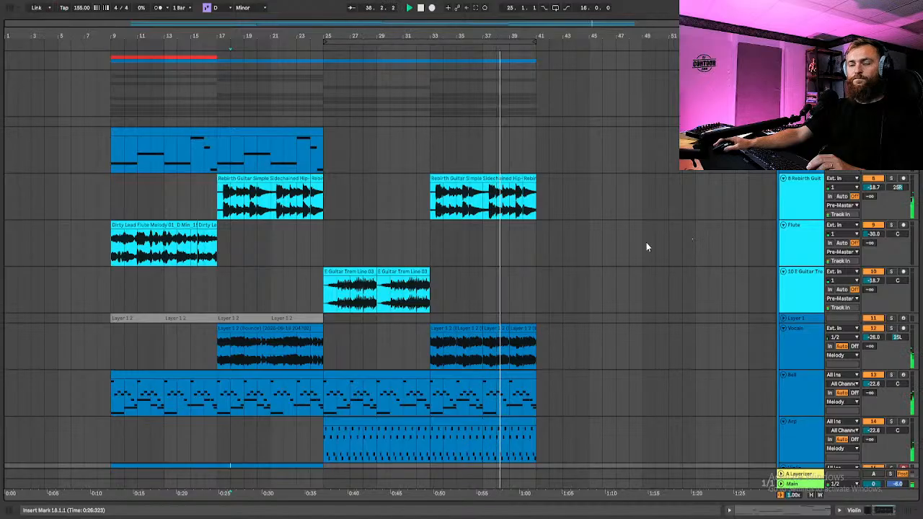
scroll(644, 270, down, 4)
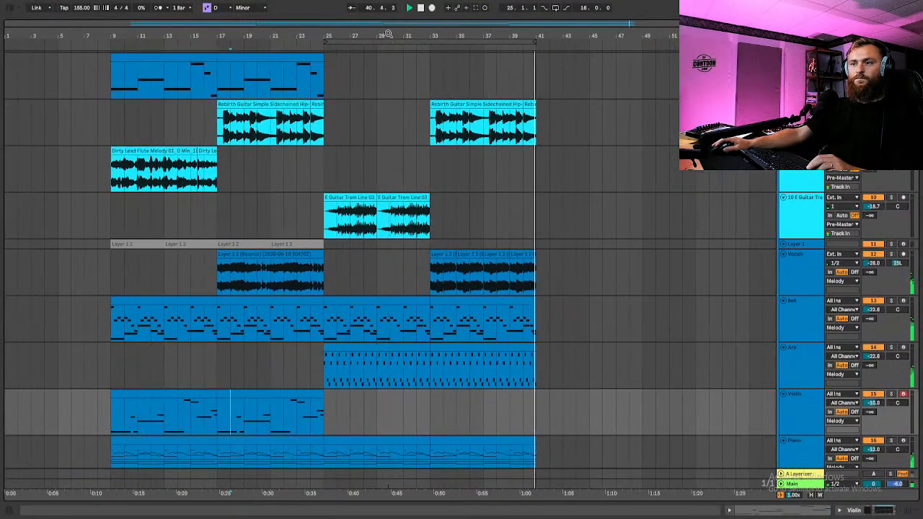
key(space)
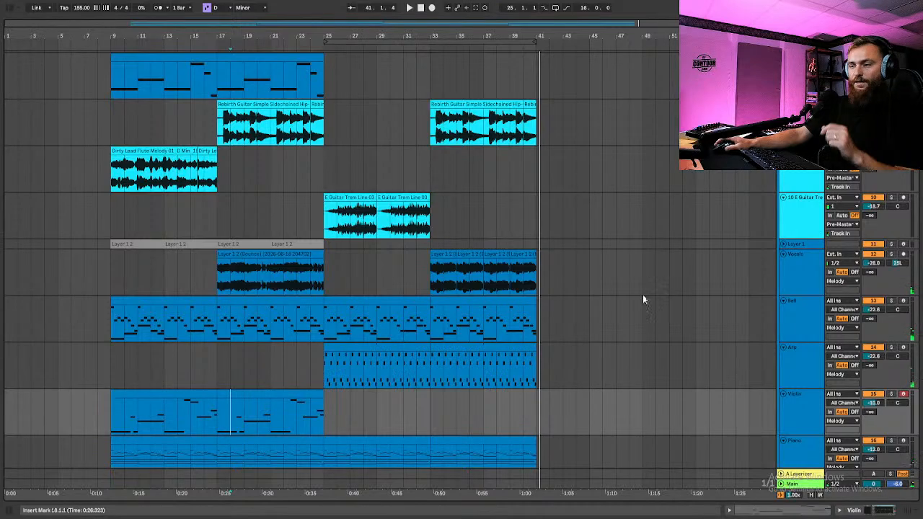
Play the arrangement from bar 9, starting at the first Bell clip, and check how the layers sound together
click(137, 299)
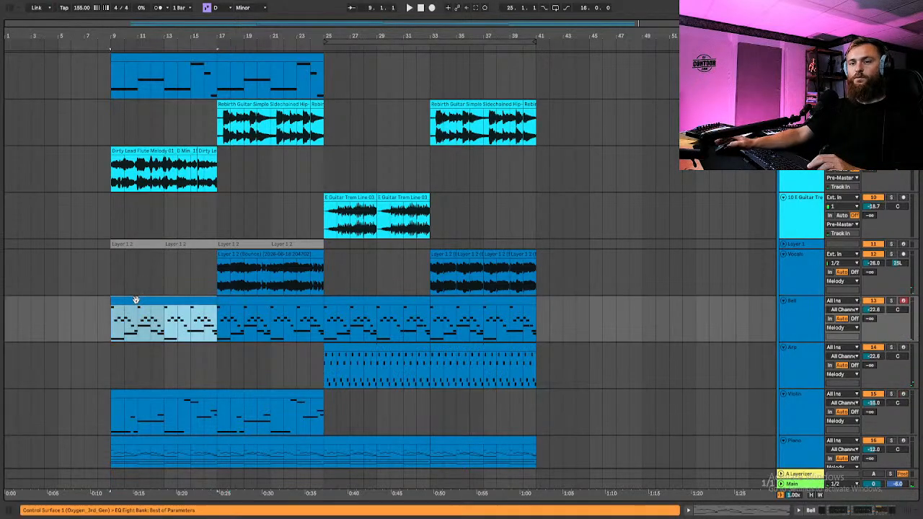
key(space)
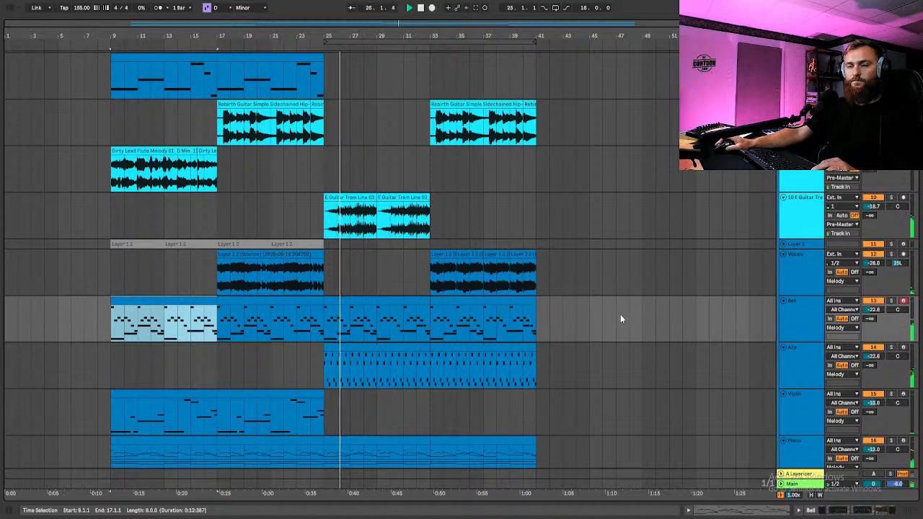
scroll(619, 325, up, 3)
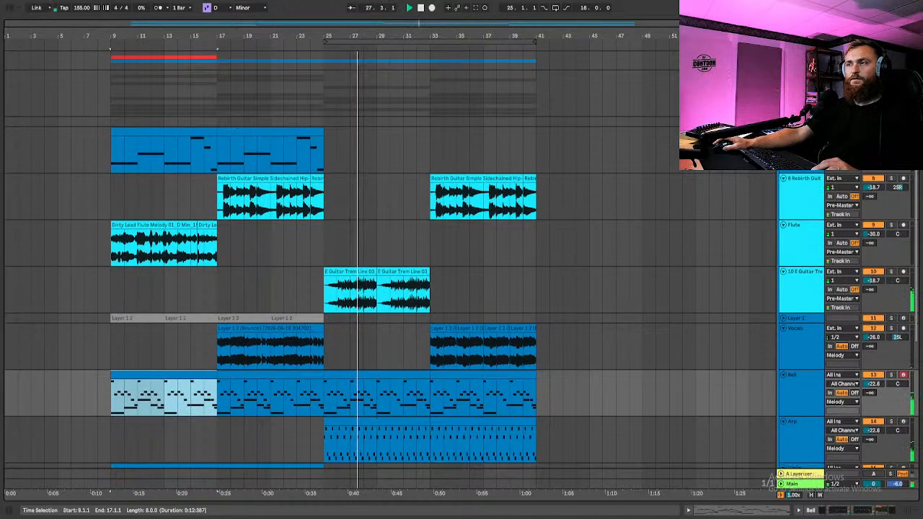
scroll(619, 325, up, 5)
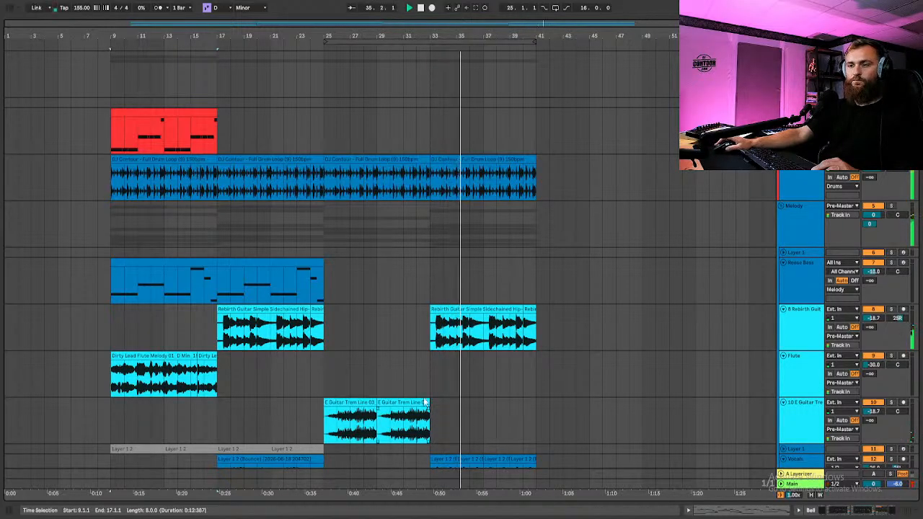
scroll(545, 403, down, 3)
scroll(540, 390, up, 2)
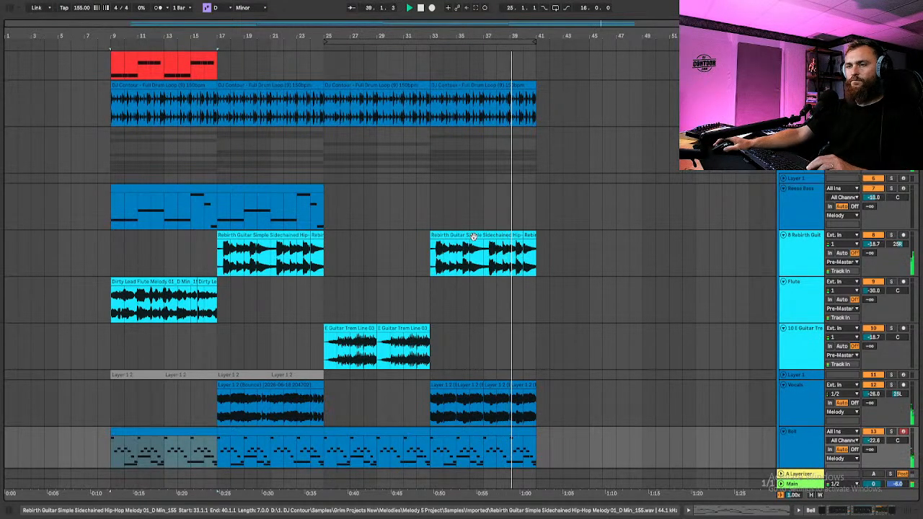
Play the arrangement again from the first drum loop clip at bar 9 to judge the melody with the drums
click(131, 85)
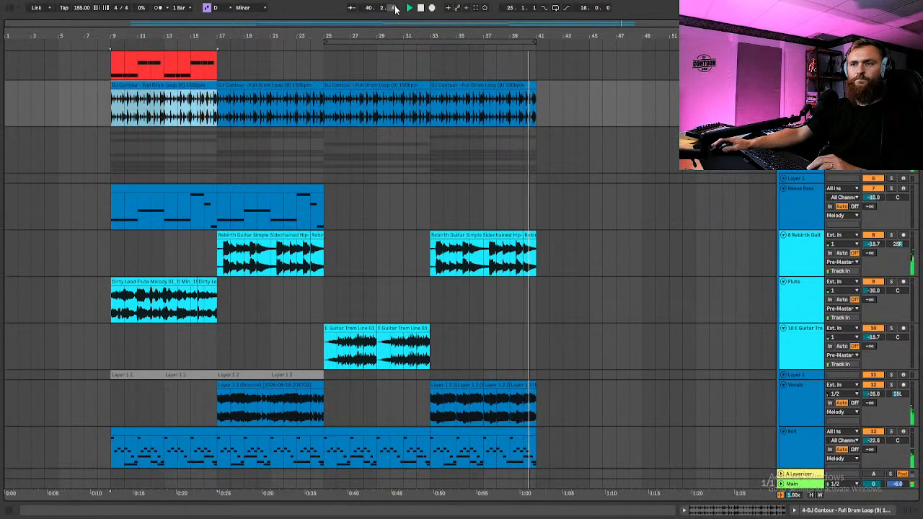
click(410, 8)
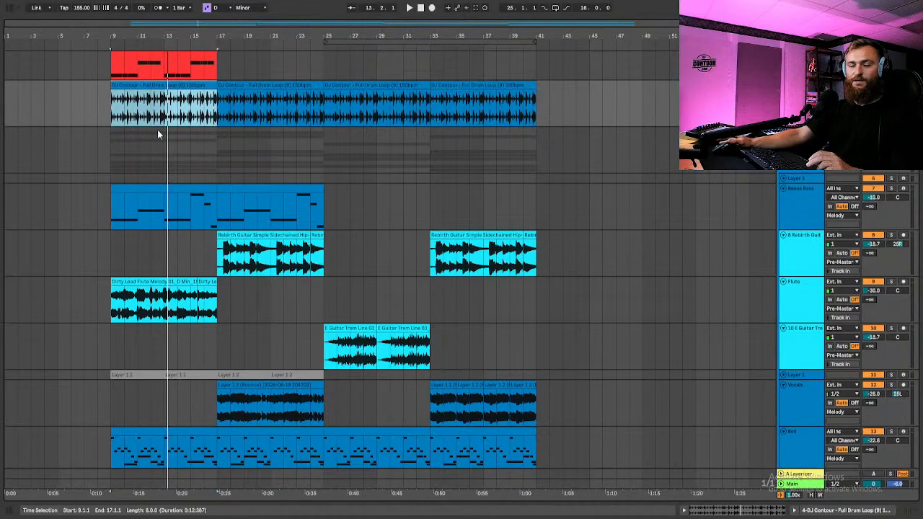
scroll(258, 149, up, 1)
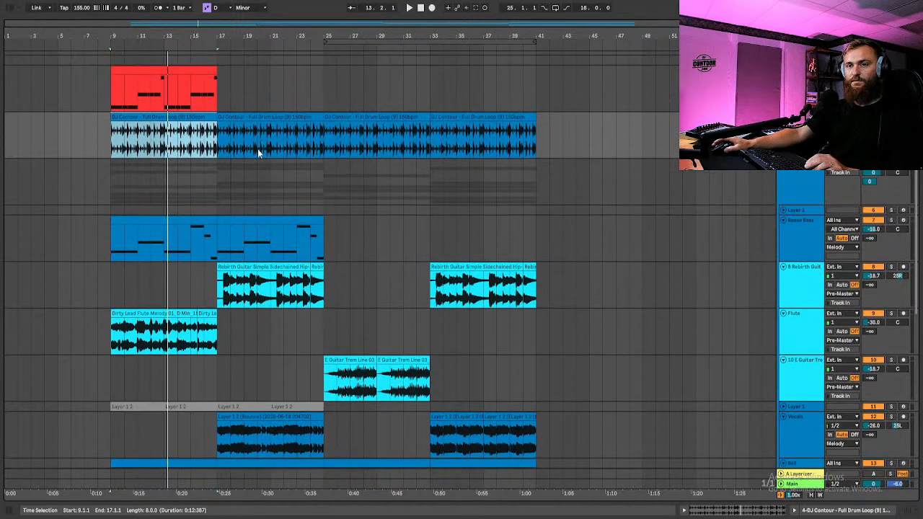
scroll(258, 148, up, 1)
key(space)
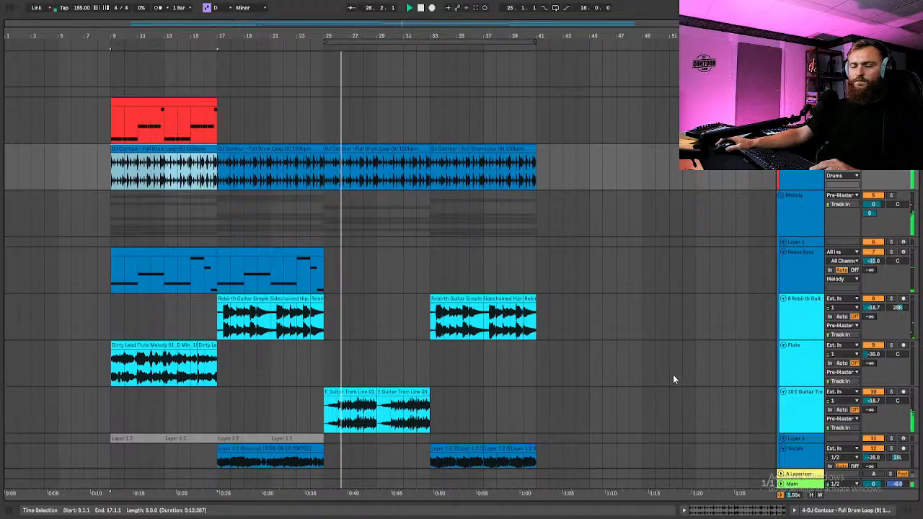
Solo the E Guitar track to hear it alone, unsolo it, and play the mix from its first clip at bar 25
scroll(477, 397, down, 3)
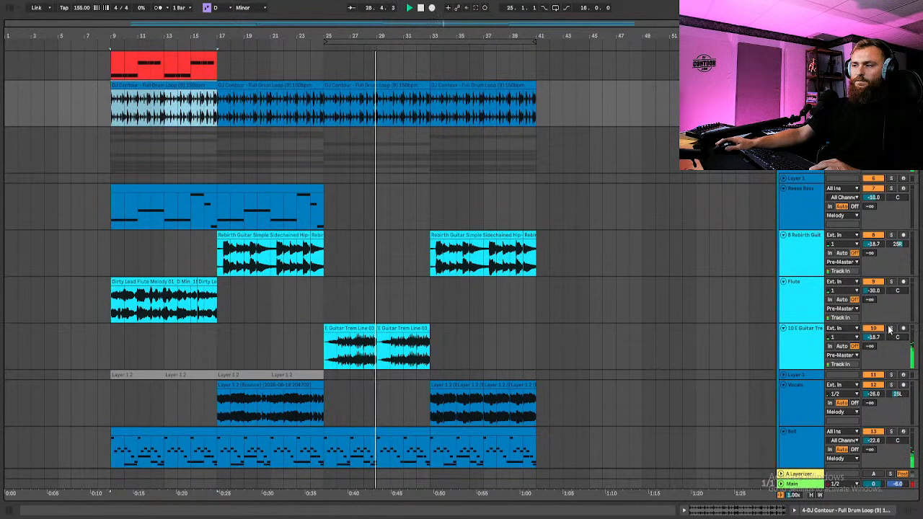
click(591, 360)
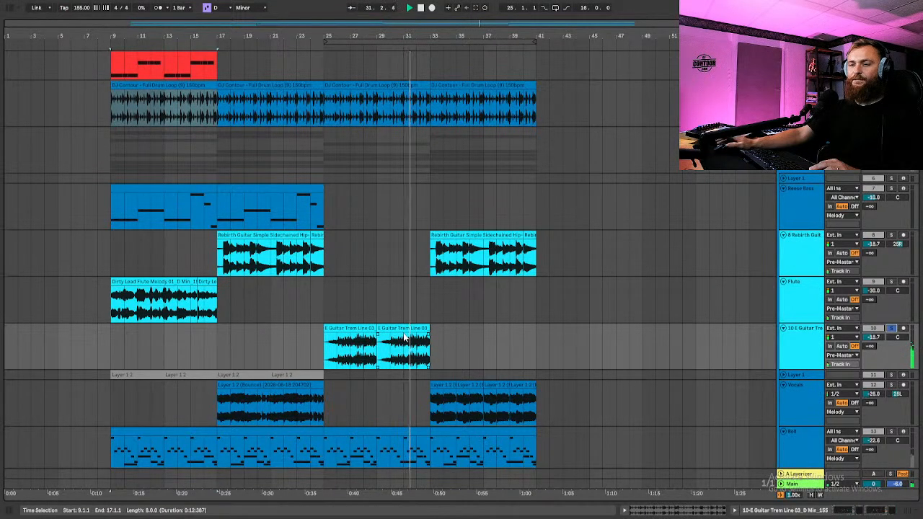
key(space)
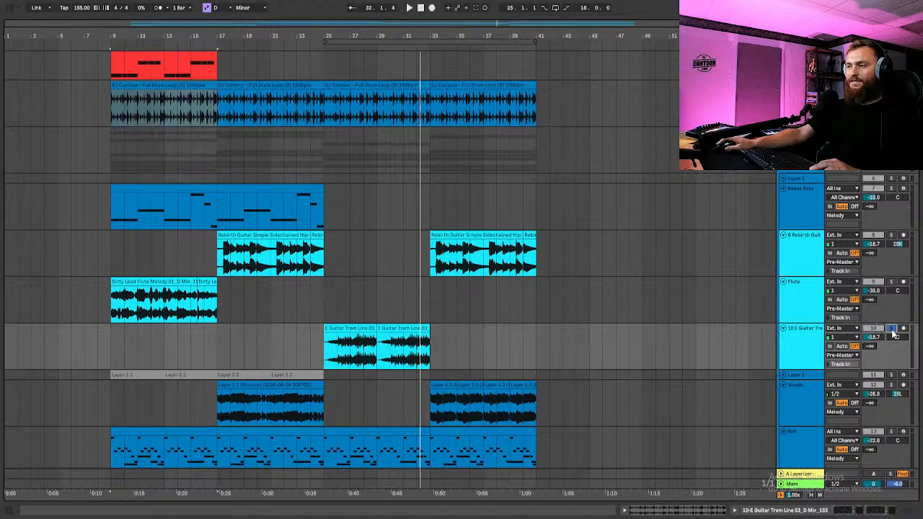
click(349, 330)
key(space)
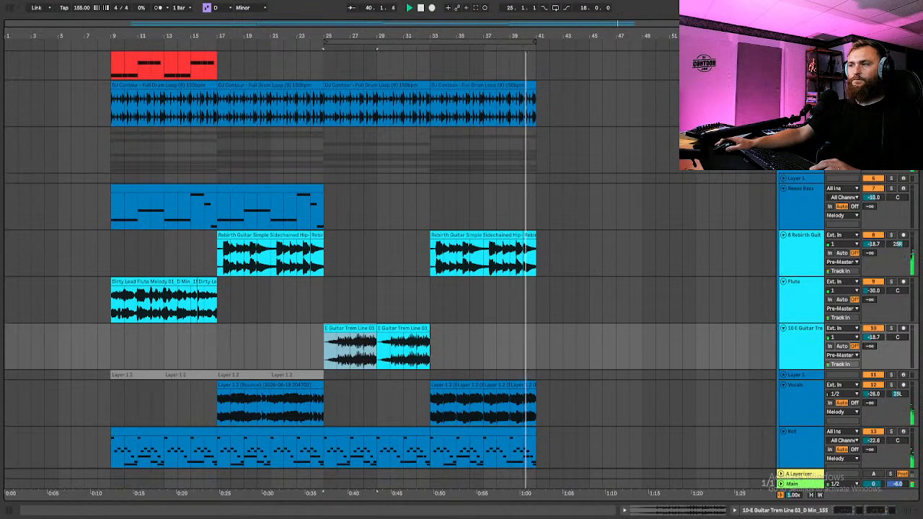
Listen to the layered mix through its end past bar 41 and stop playback
scroll(389, 267, up, 3)
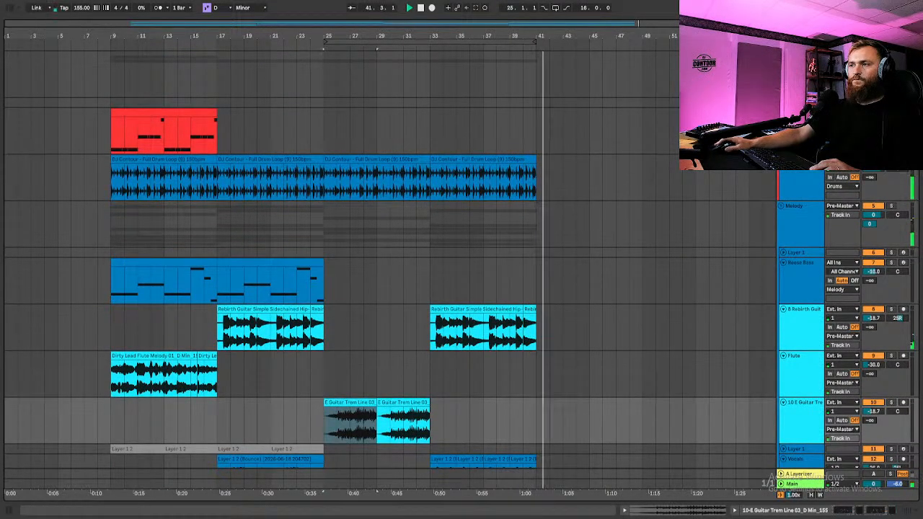
scroll(390, 267, down, 5)
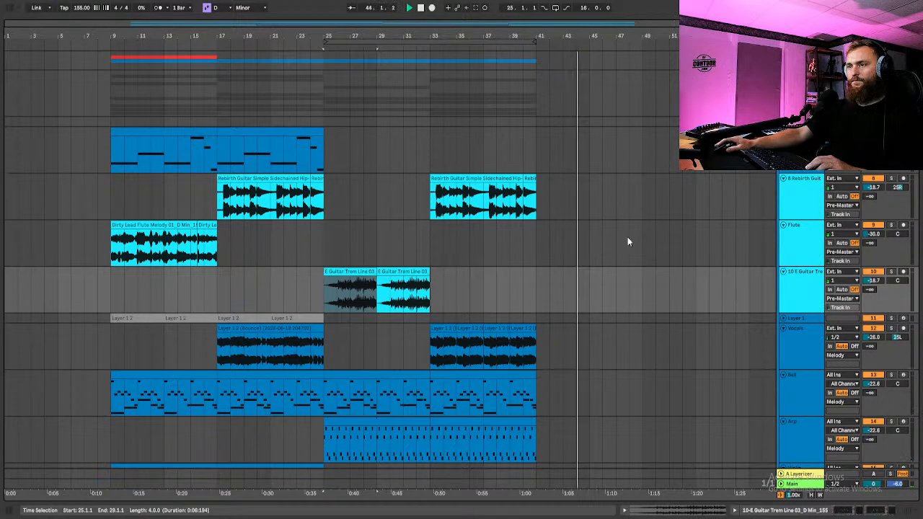
click(603, 249)
key(space)
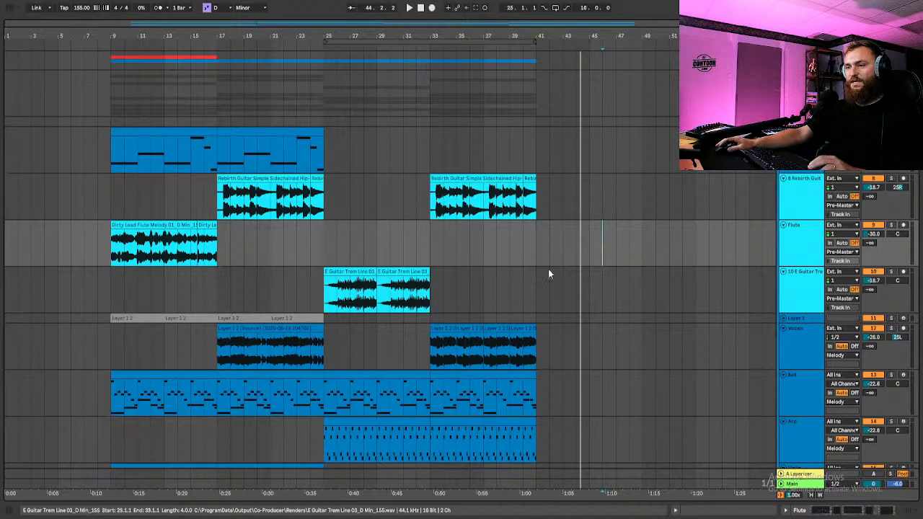
Open Co-Producer on the Main track, audition suggested samples from Magic Carpet Resonator Upper Fifth 01 to Hypnotic Male Vox Techno FX 44, and close it
scroll(706, 277, down, 5)
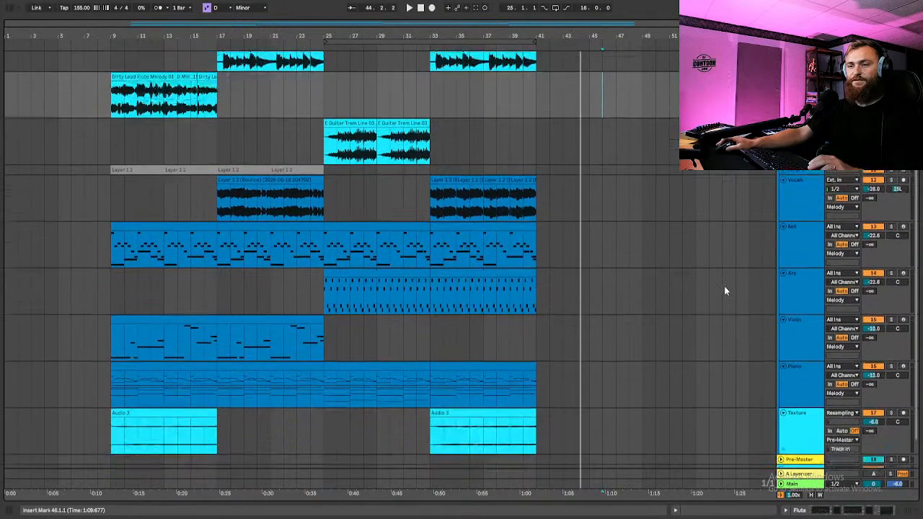
scroll(721, 295, down, 2)
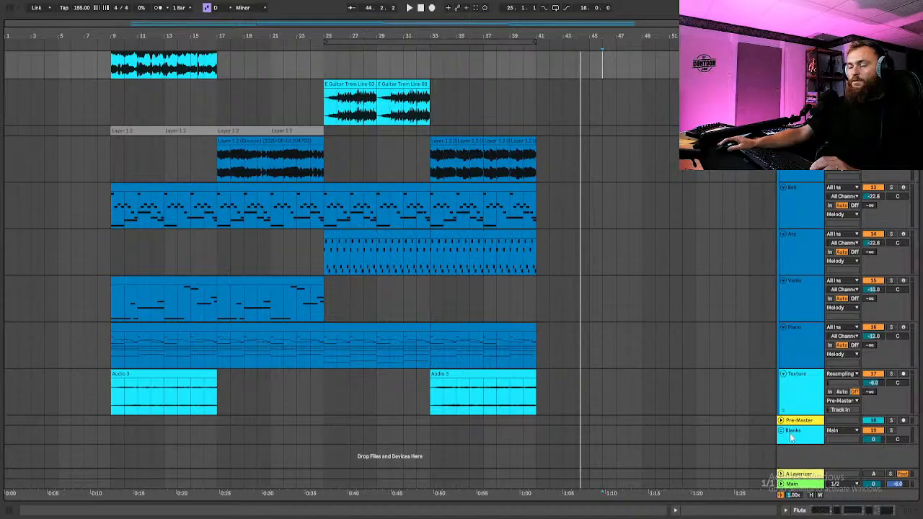
click(794, 485)
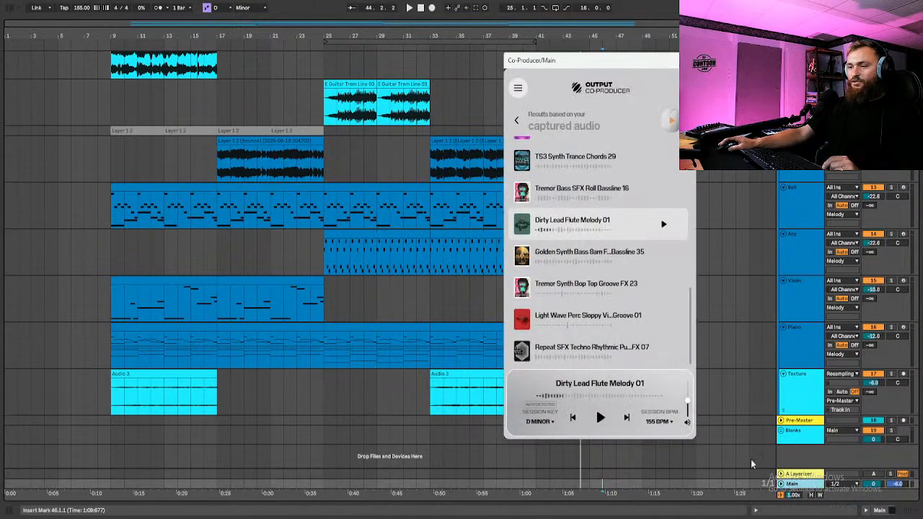
scroll(678, 303, down, 3)
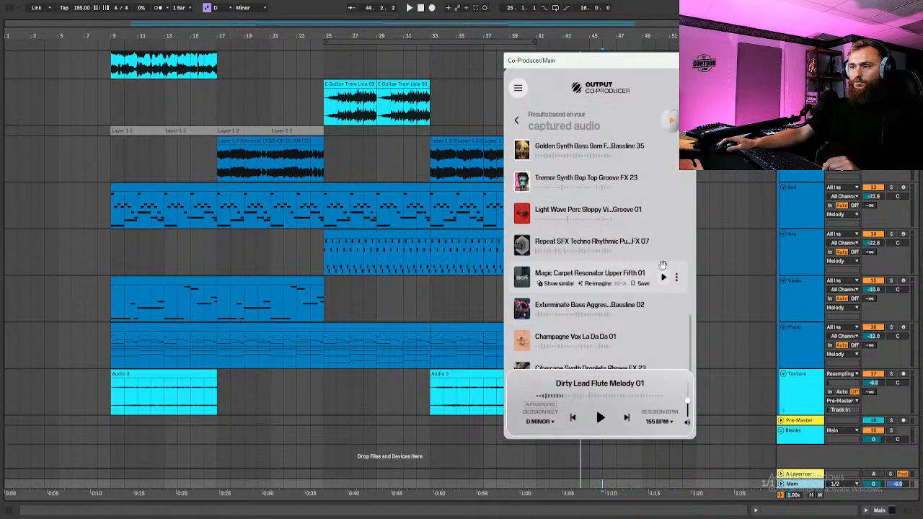
click(664, 278)
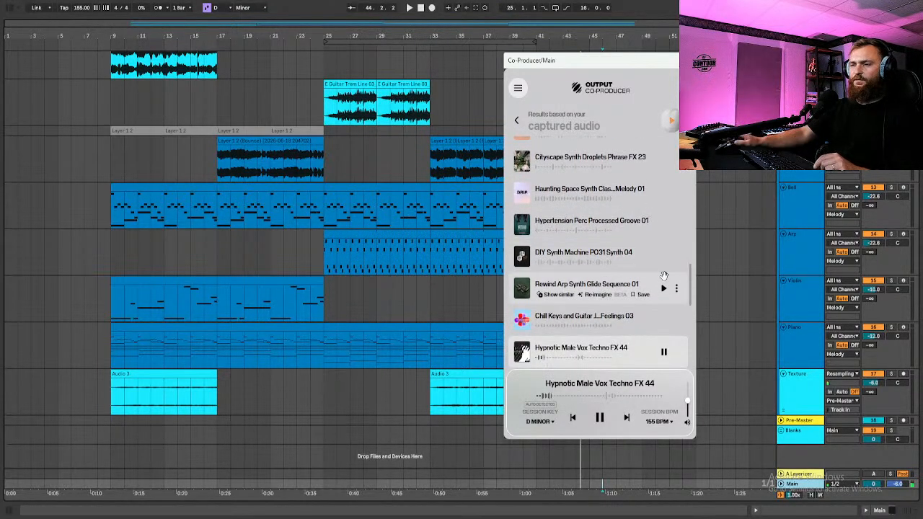
key(ctrl+alt+p)
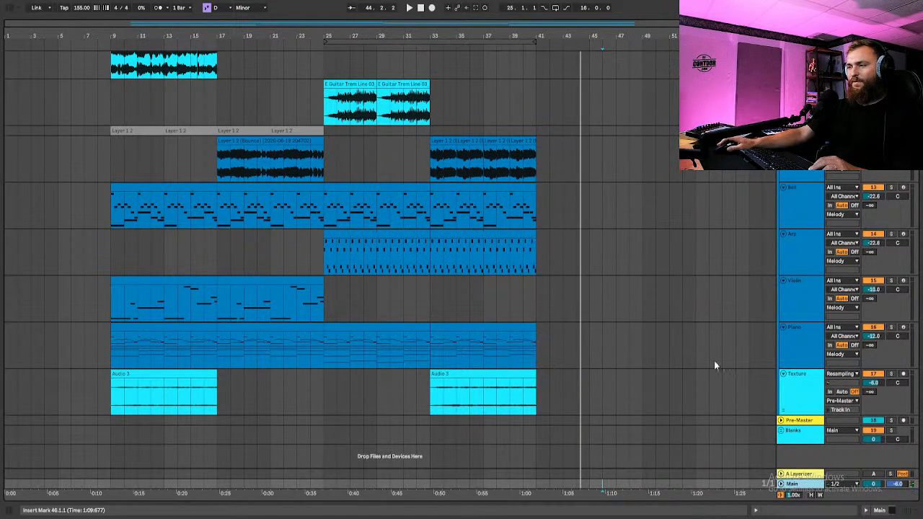
Collapse the melody tracks from Reese Bass through Texture, including the guitars, Flute, Vocals, Bell, Arp, Violin and Piano
scroll(763, 412, up, 5)
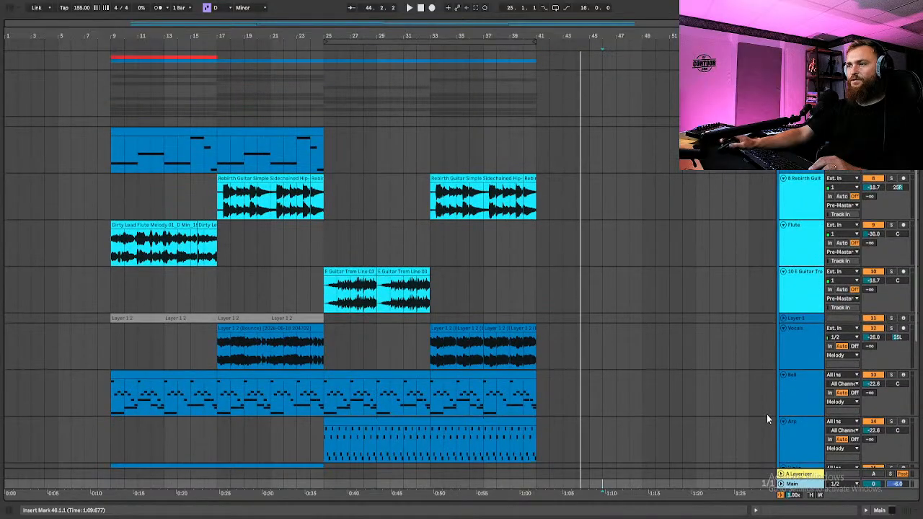
scroll(787, 173, down, 3)
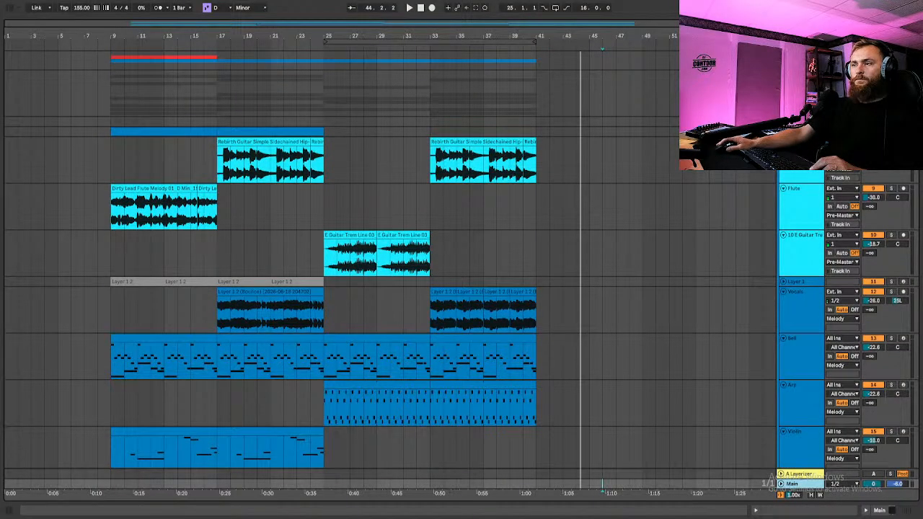
click(785, 173)
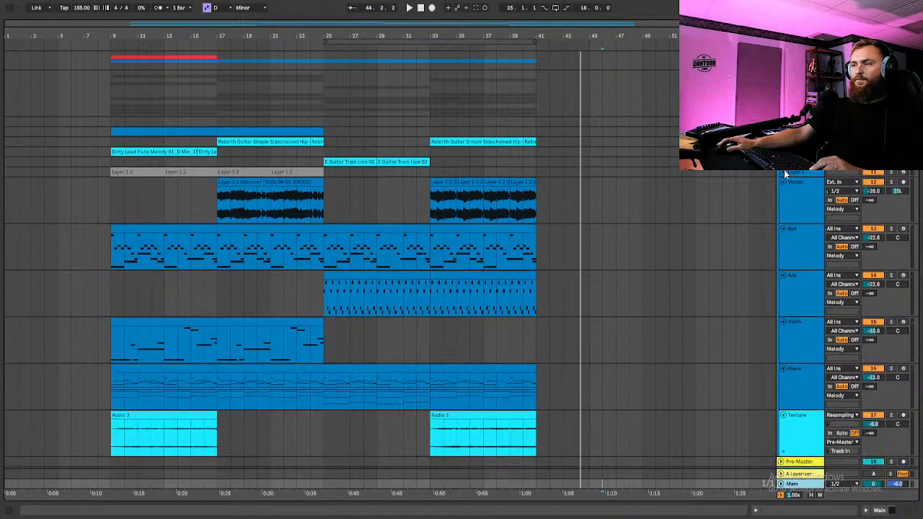
click(784, 181)
click(783, 192)
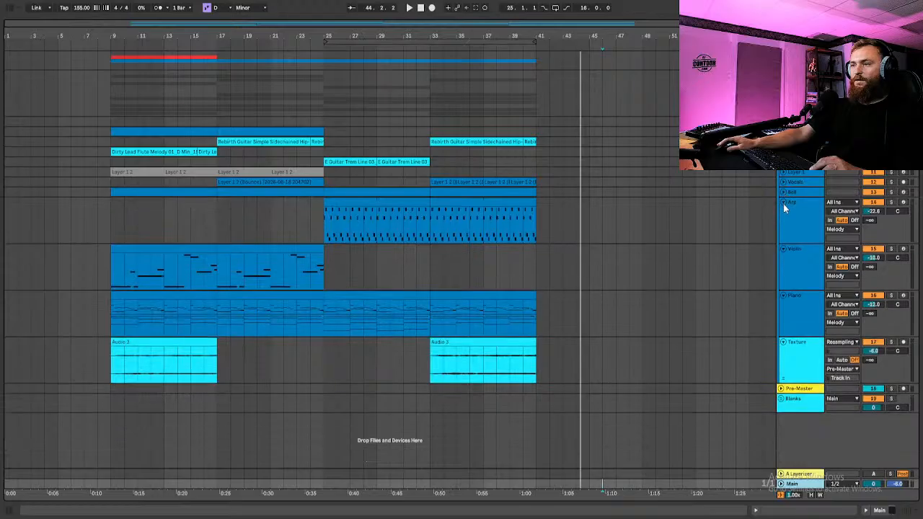
click(783, 203)
click(784, 213)
click(784, 222)
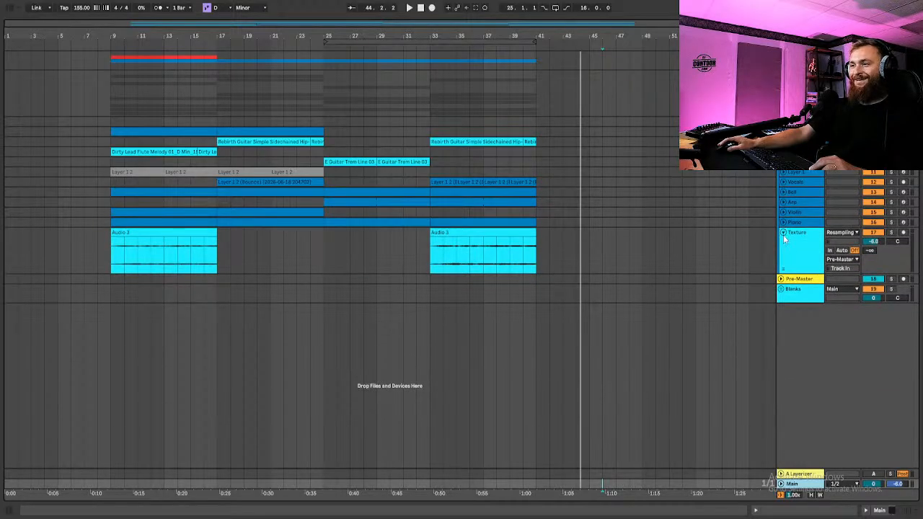
click(783, 233)
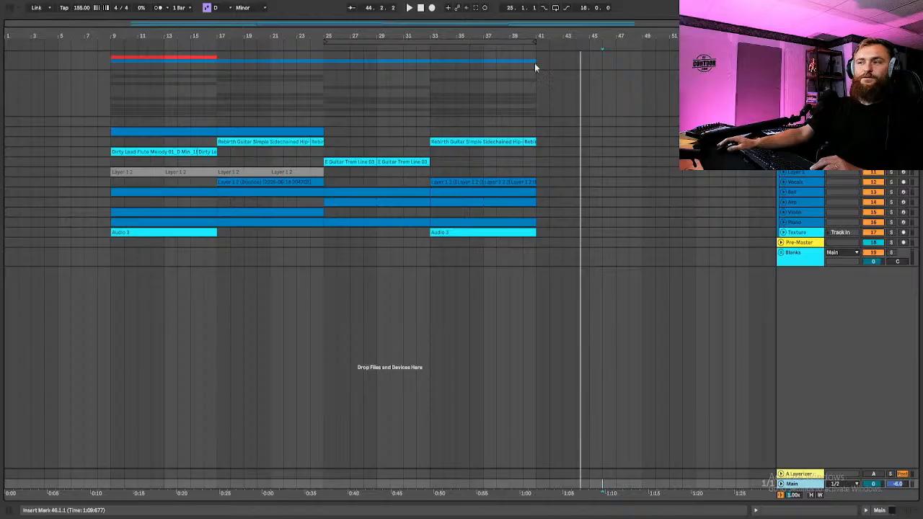
Delete the empty Layer 1 track above Reese Bass in the Melody group
scroll(461, 216, up, 2)
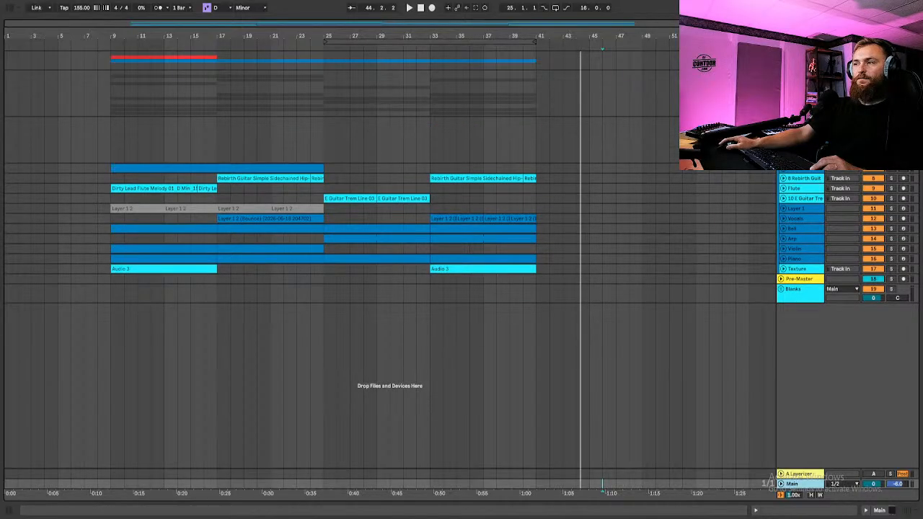
scroll(461, 216, down, 2)
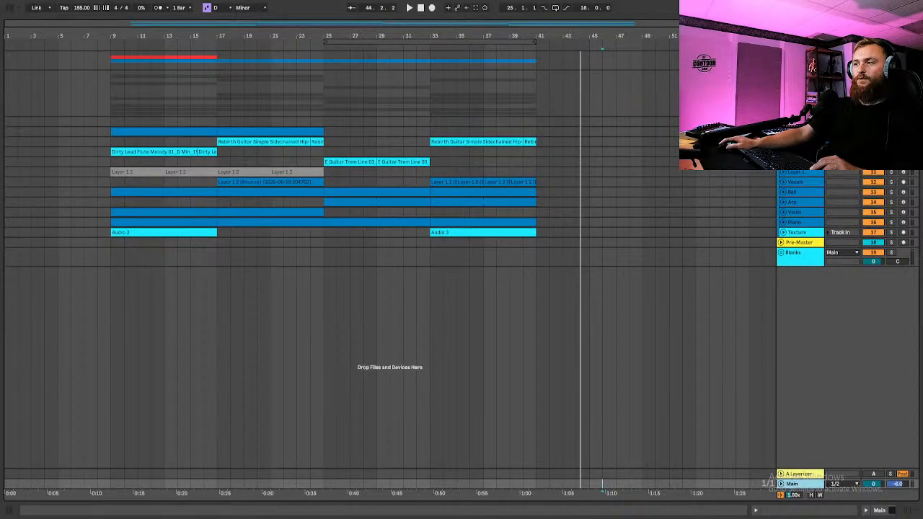
scroll(461, 217, down, 1)
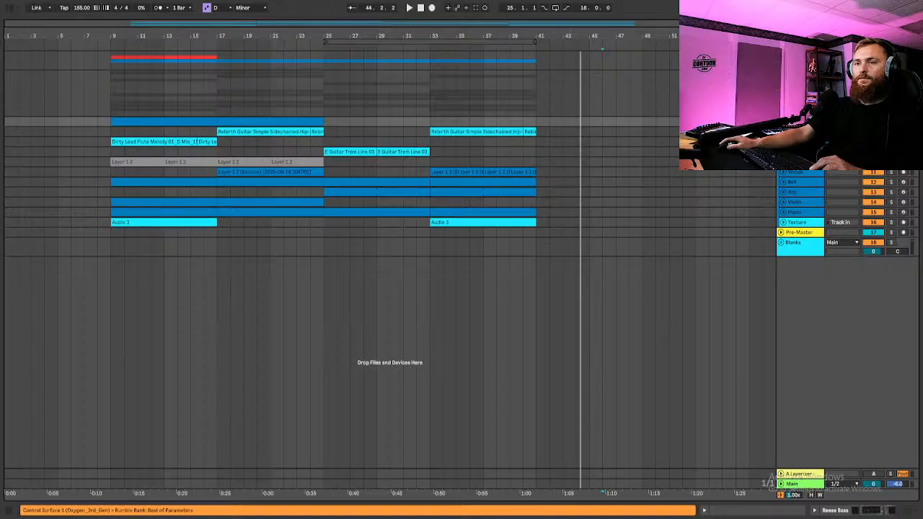
click(603, 162)
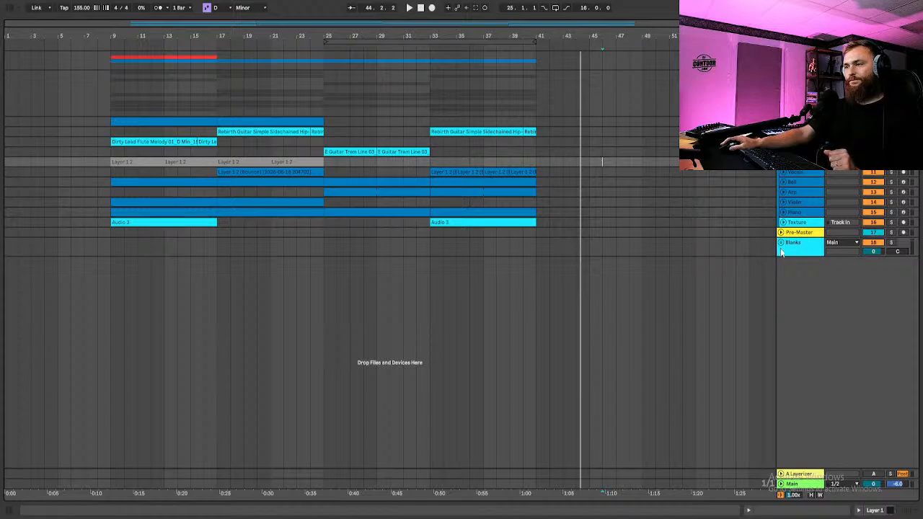
Expand the E Guitar track and set the pitch of its first clip at bar 25 to -12 semitones
key(Left)
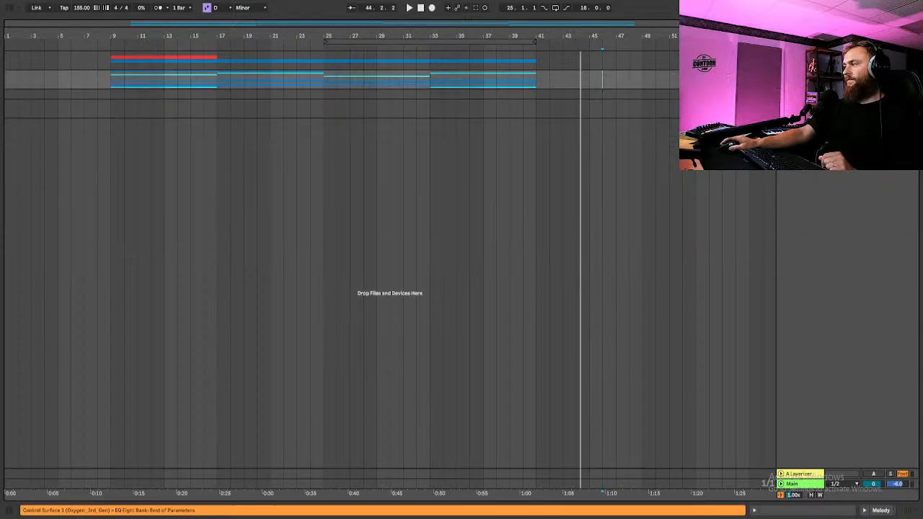
key(Right)
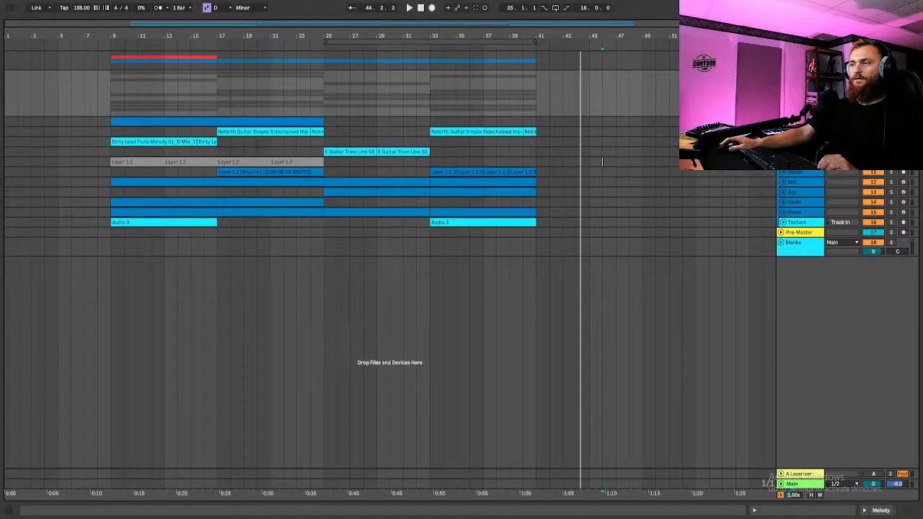
key(Right)
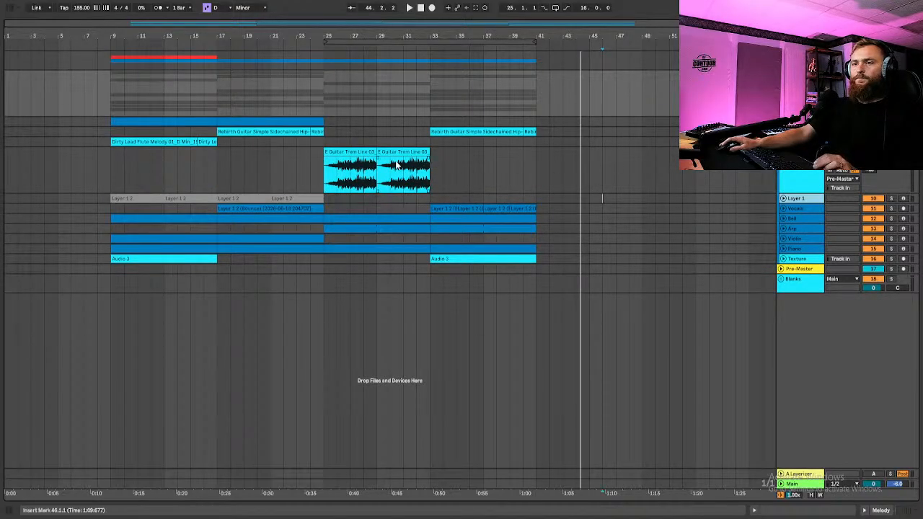
double_click(344, 152)
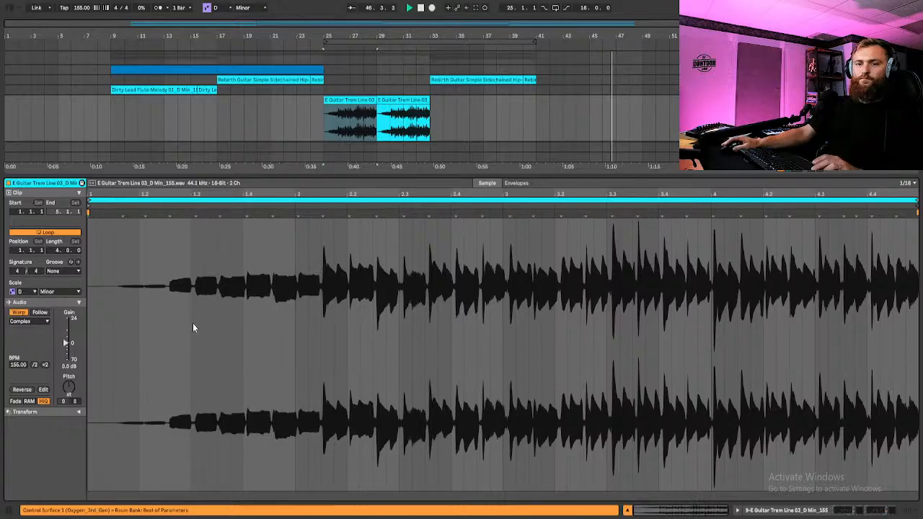
key(space)
drag(68, 388, 72, 390)
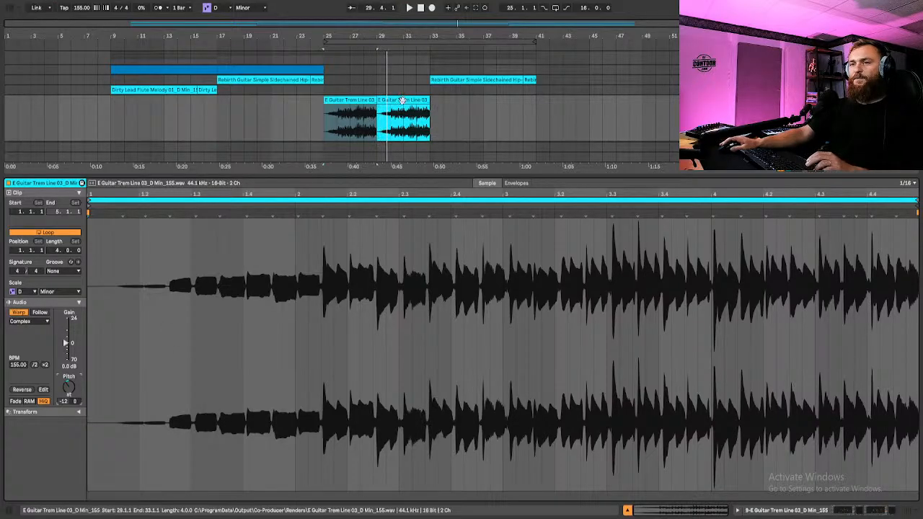
Set the second E Guitar clip at bar 29 to -12 semitones and listen to the lowered guitar in the mix
click(369, 126)
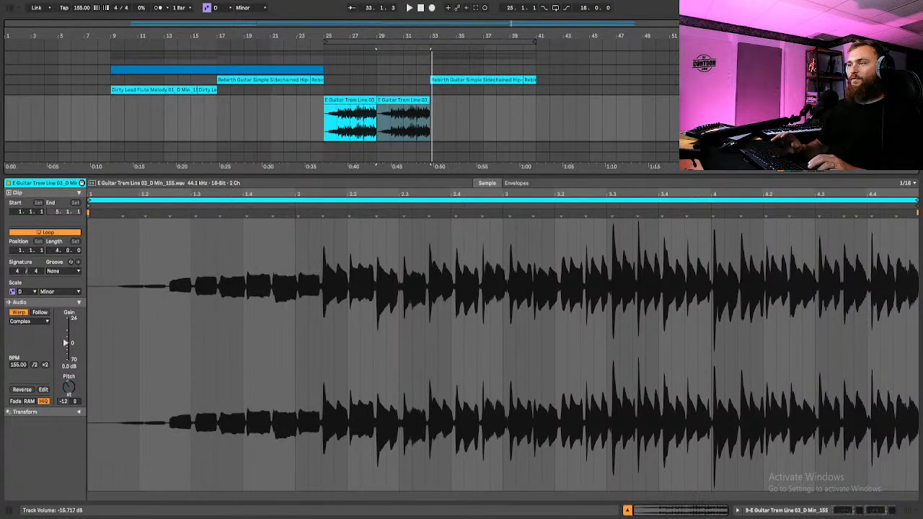
key(space)
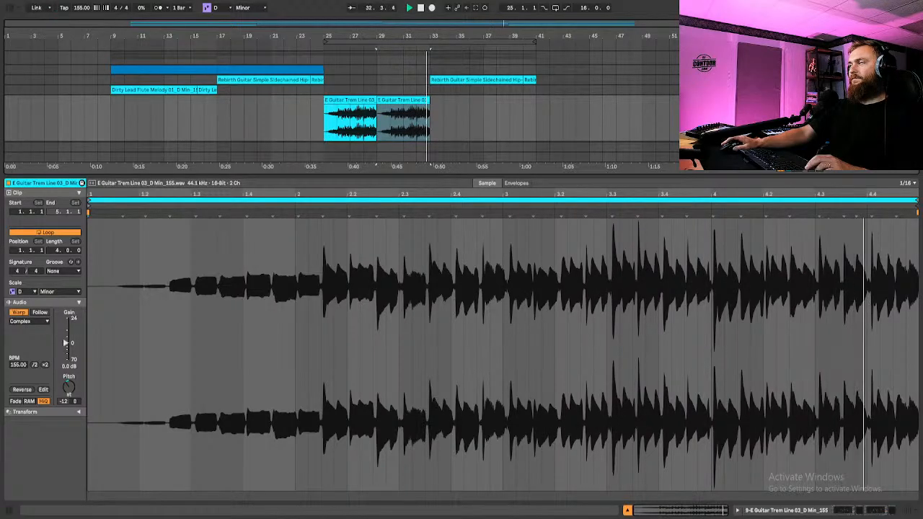
click(353, 101)
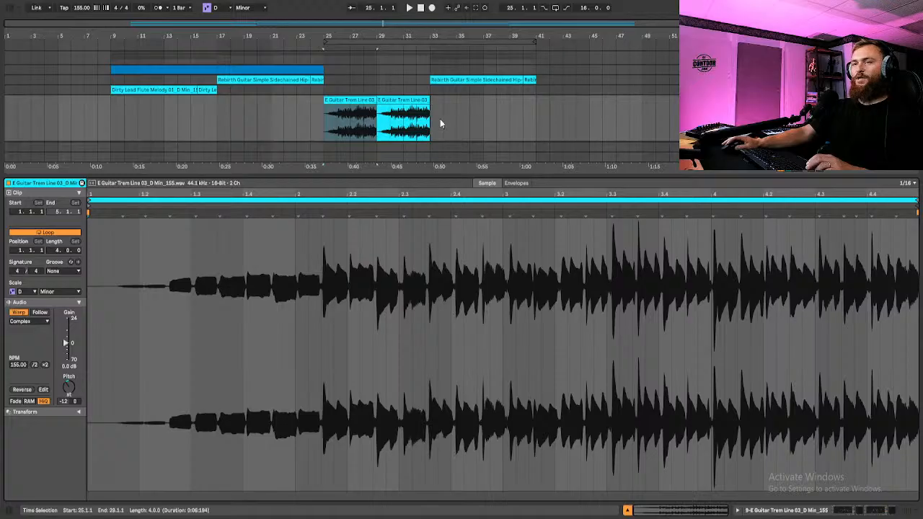
click(382, 124)
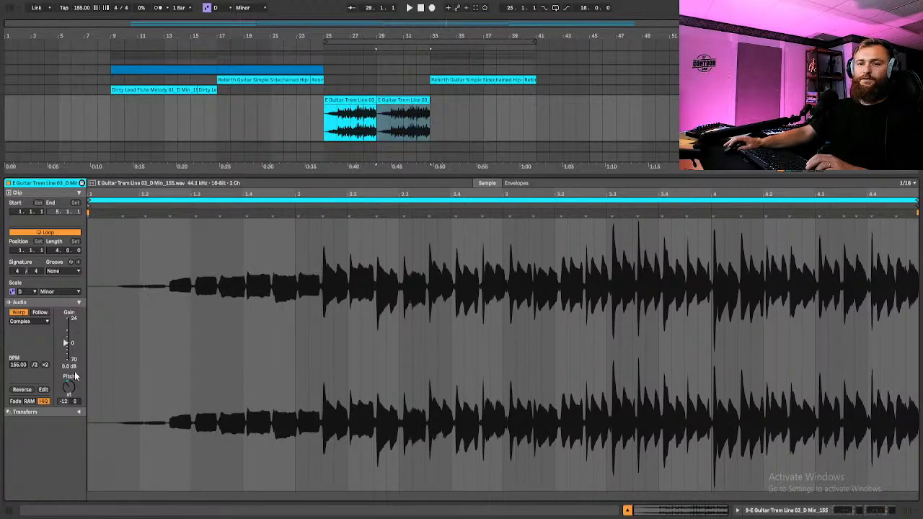
Play the mix from the first E Guitar clip at bar 25 past bar 33 and close the clip editor
shift+click(347, 103)
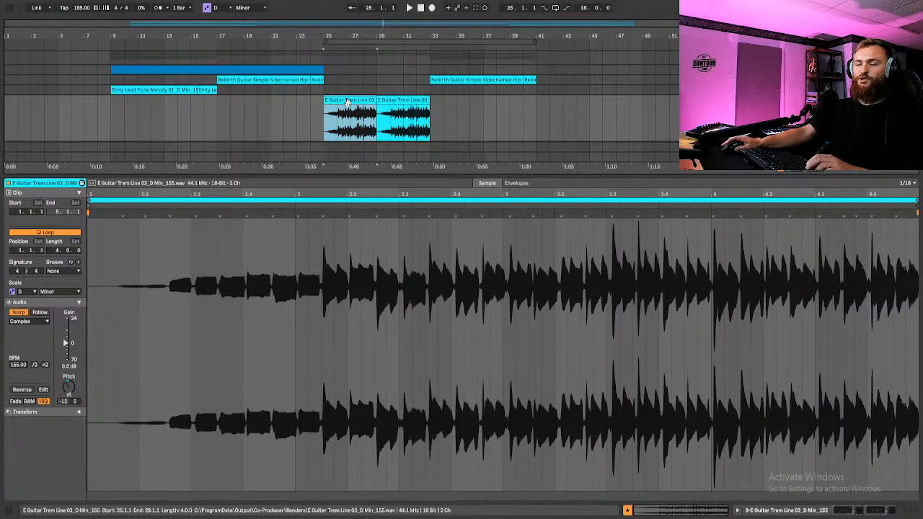
key(space)
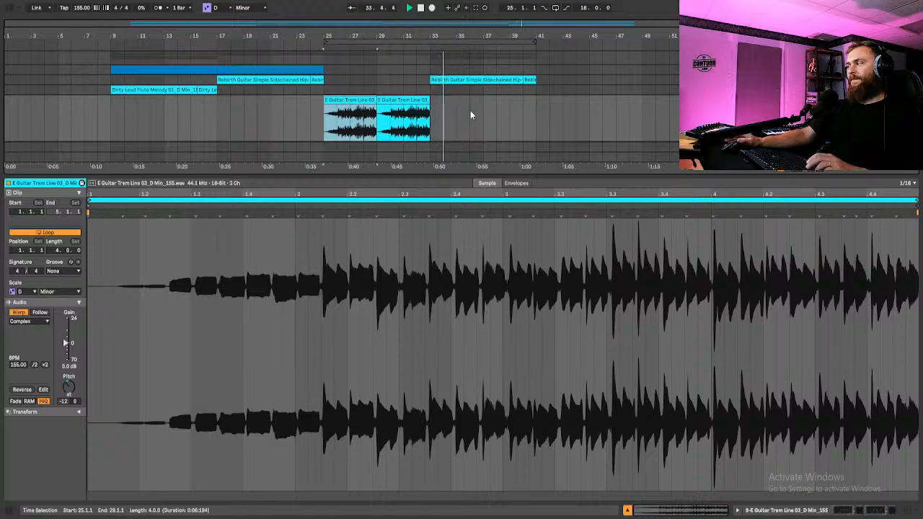
key(space)
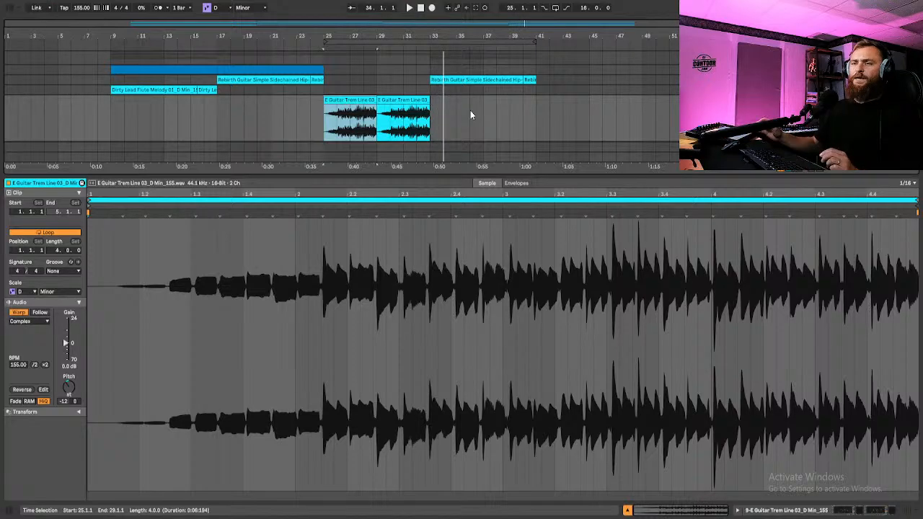
click(628, 511)
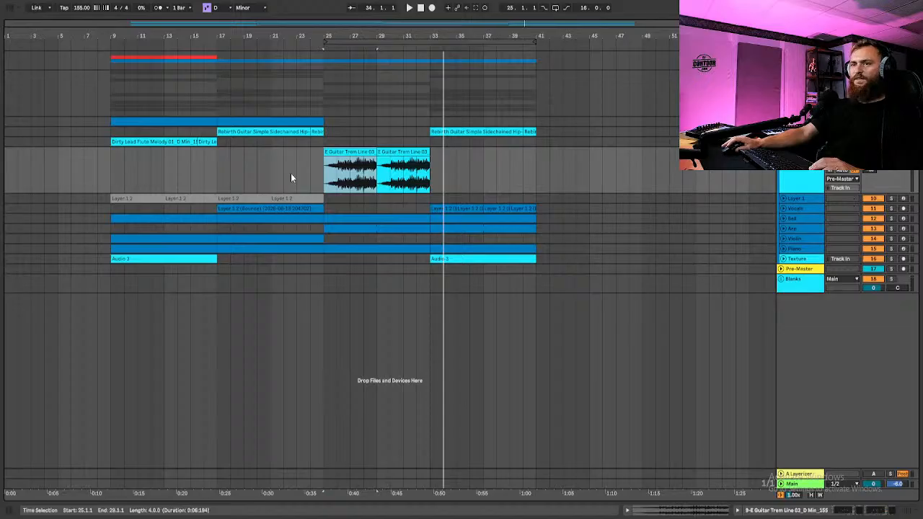
Return the second E Guitar clip's pitch to 0 semitones and play the mix from bar 29
double_click(417, 155)
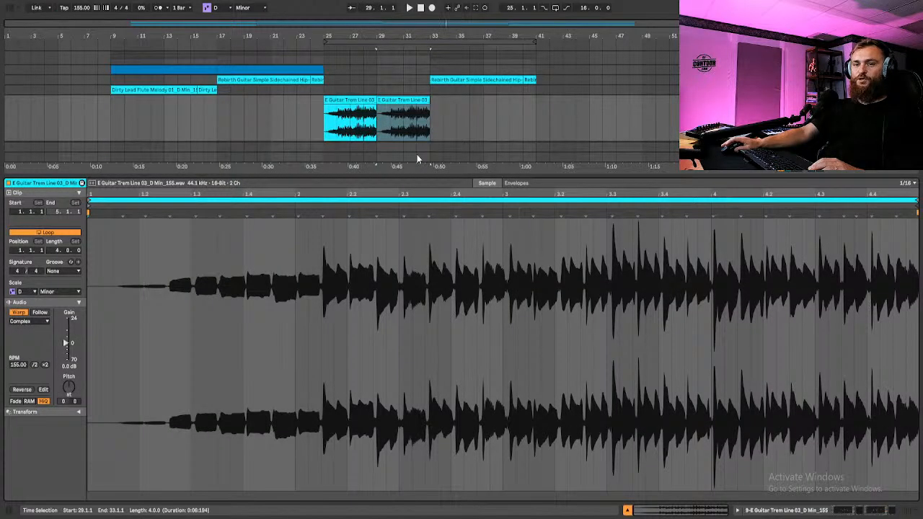
key(space)
key(space)
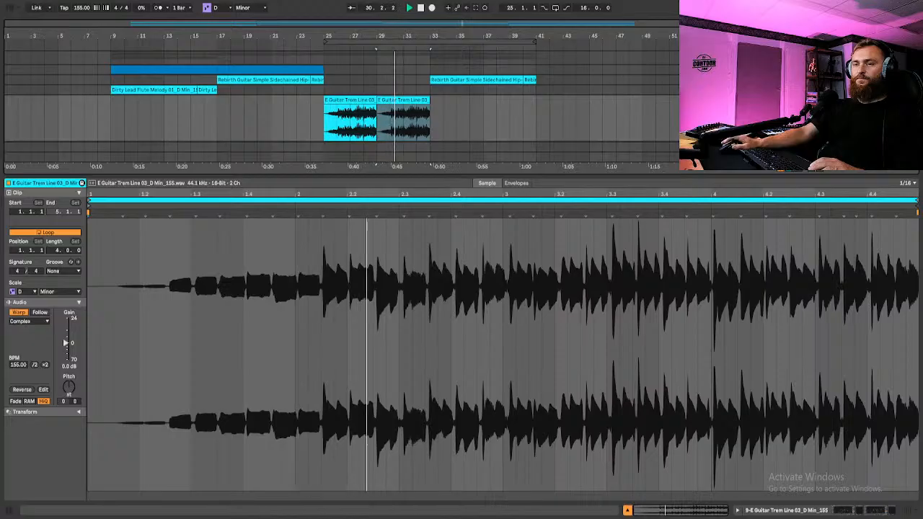
key(space)
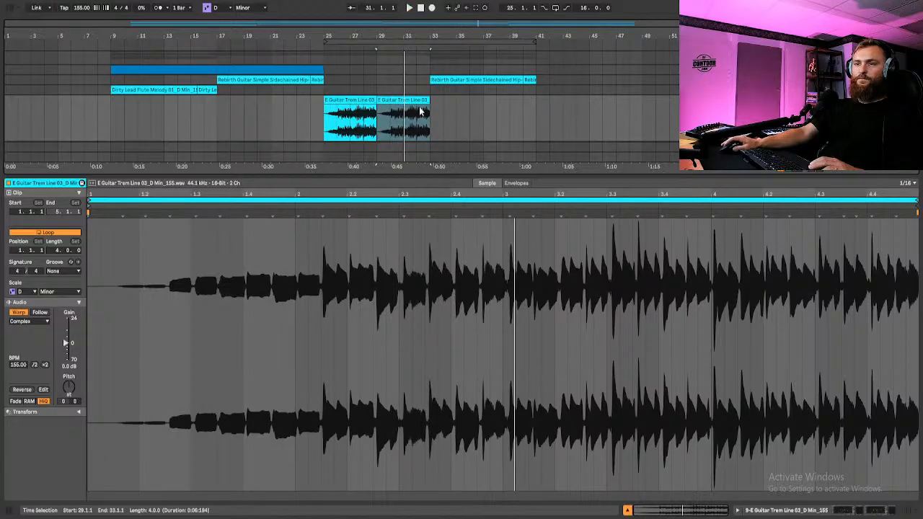
Play the arrangement from the lowered E Guitar clip at bar 25 into the section after bar 33, and close the clip editor
click(351, 102)
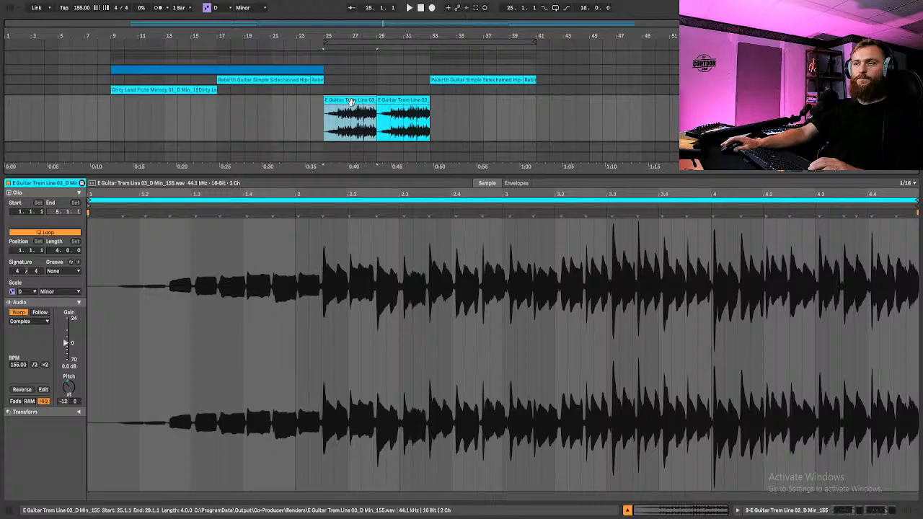
key(space)
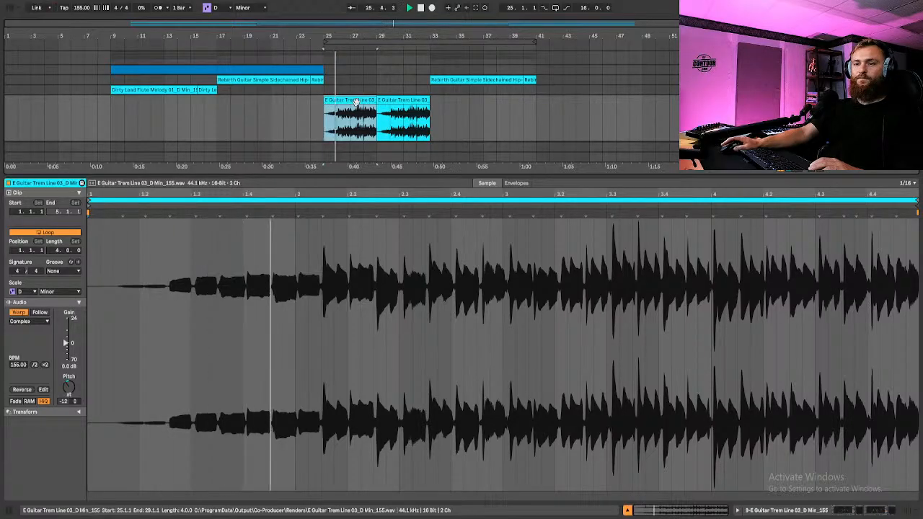
key(space)
key(space)
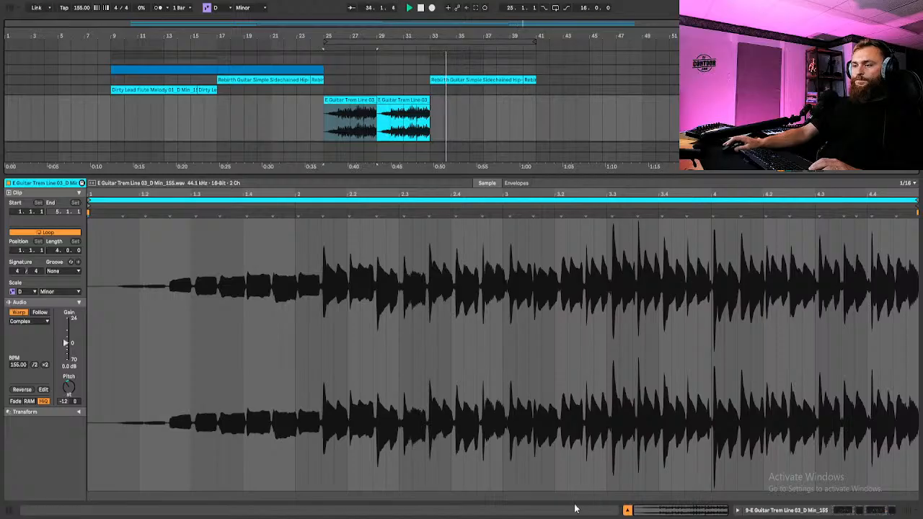
click(626, 511)
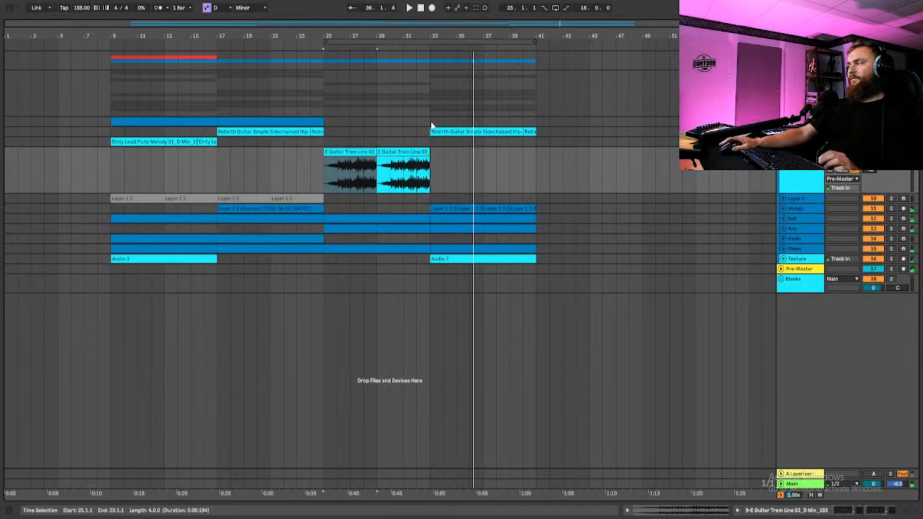
Try the arrangement without the first E Guitar clip at bar 25, restore the clip and close the clip editor
double_click(381, 173)
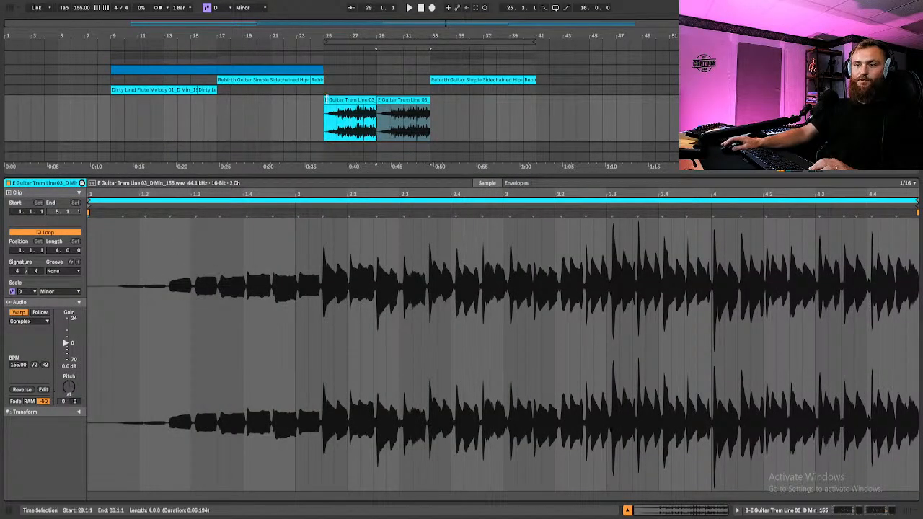
click(339, 100)
click(387, 123)
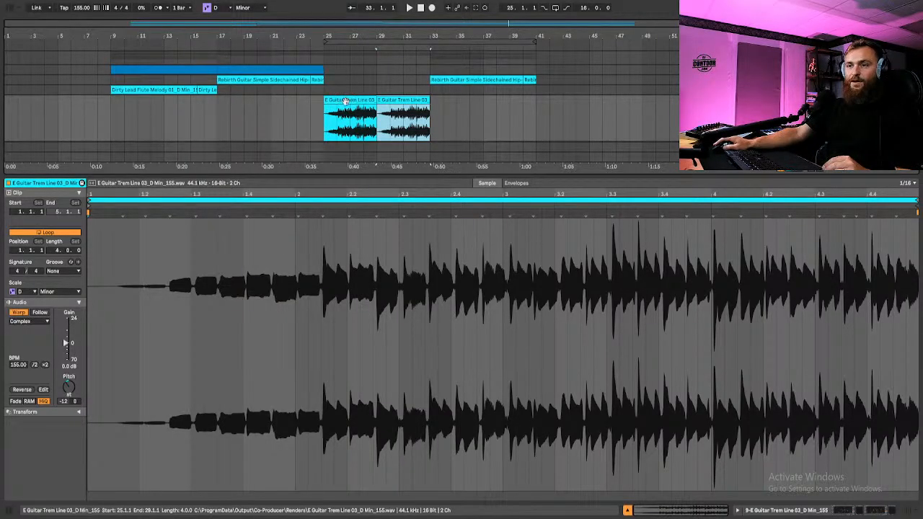
key(Delete)
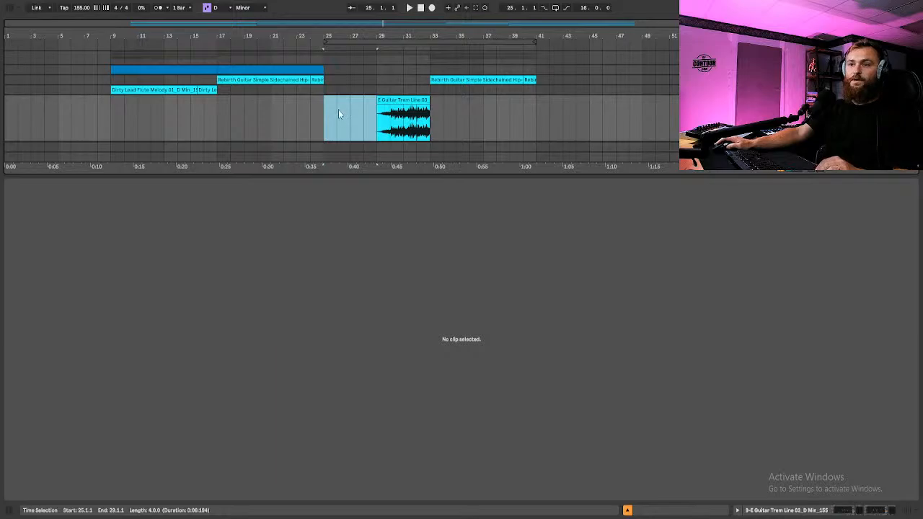
key(ctrl+z)
click(486, 112)
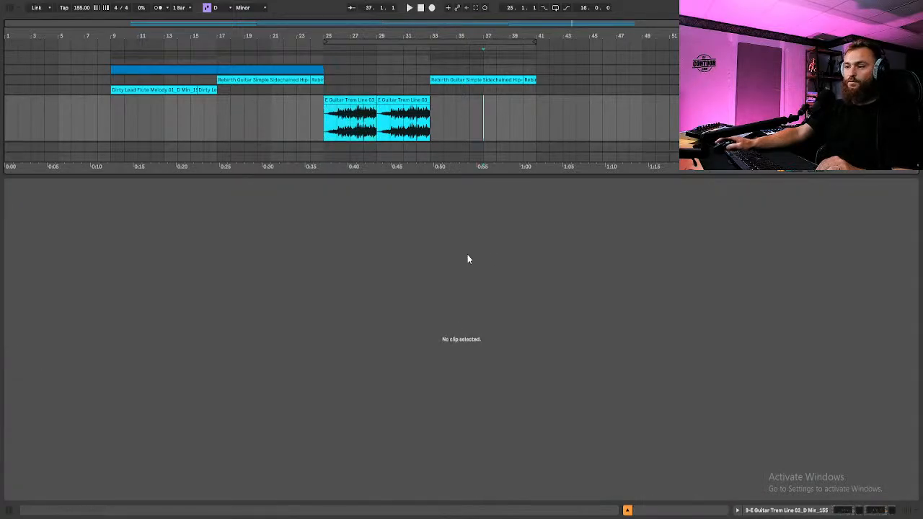
click(628, 510)
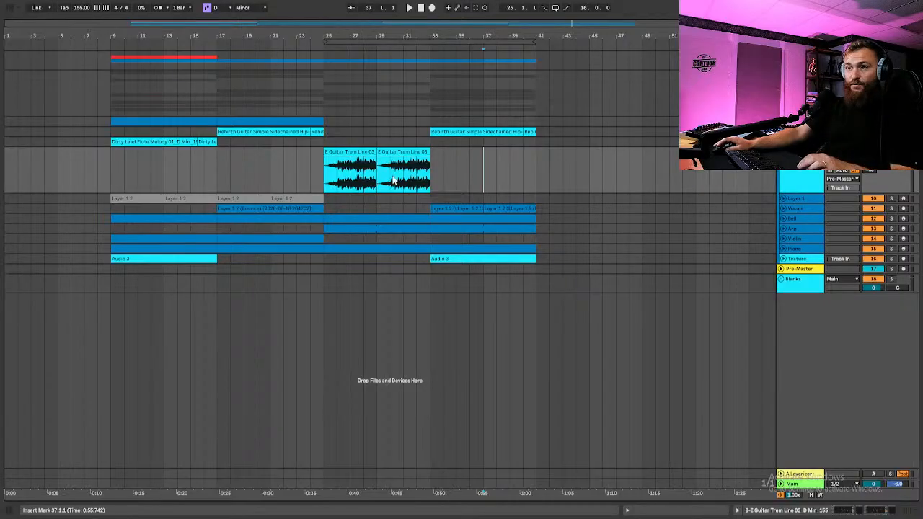
Play the mix from bar 25 past bar 33 and place the insert marker at bar 41 on the Violin track
click(339, 148)
key(space)
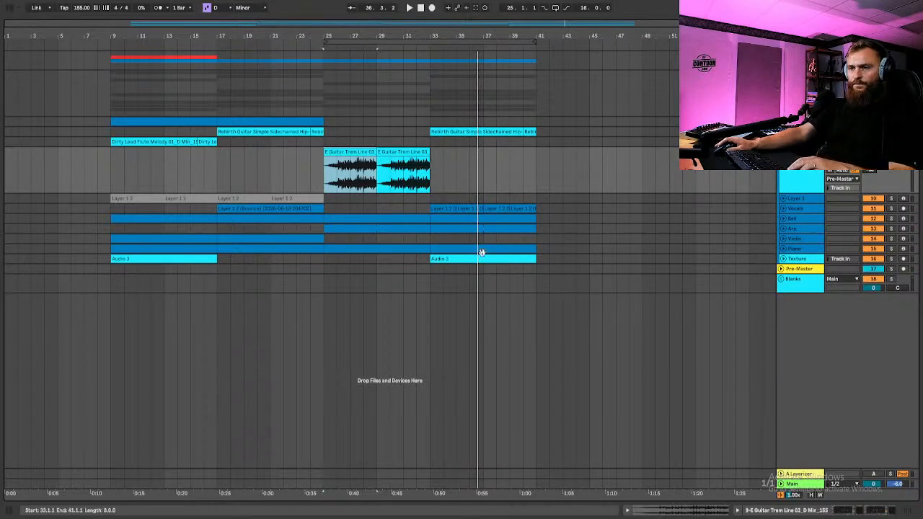
click(535, 238)
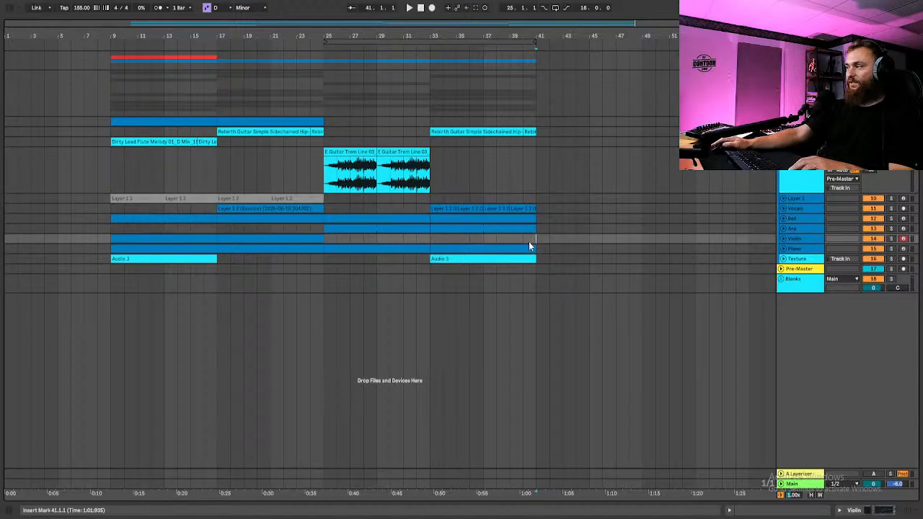
drag(266, 35, 483, 144)
scroll(497, 233, left, 5)
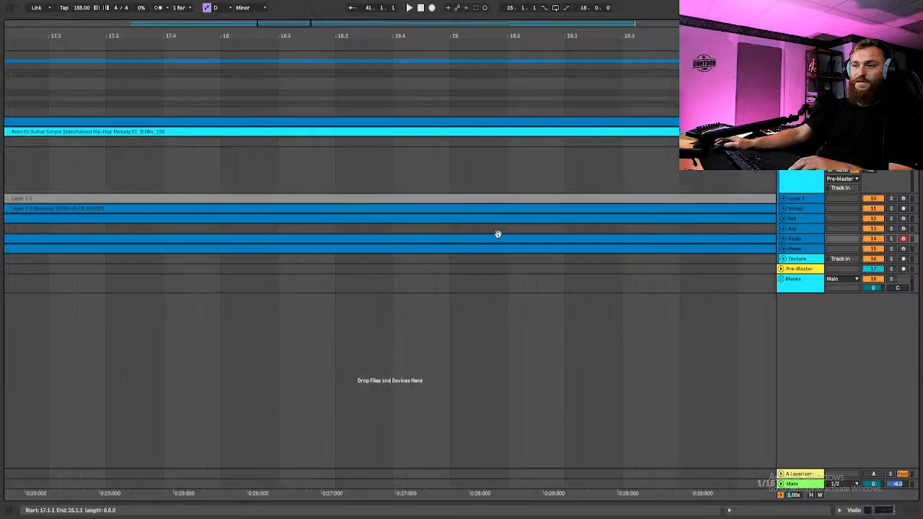
scroll(492, 223, left, 4)
scroll(467, 217, left, 5)
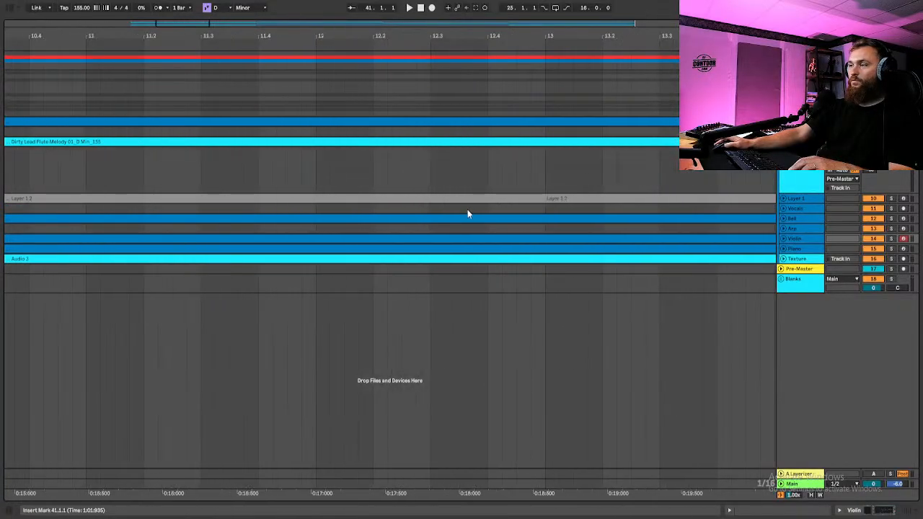
scroll(747, 226, right, 5)
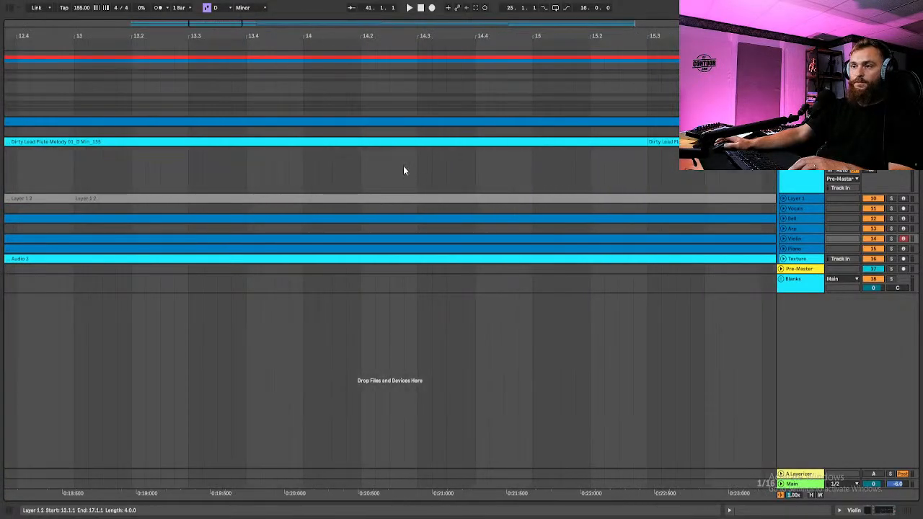
click(430, 36)
key(w)
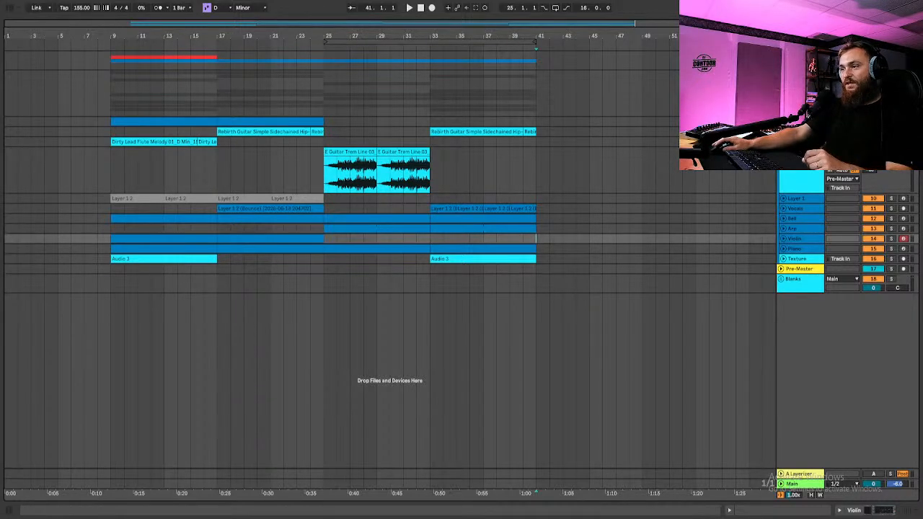
Collapse the E Guitar track and enlarge the timeline so that bars 9 to 41 fill the arrangement
key(alt+u)
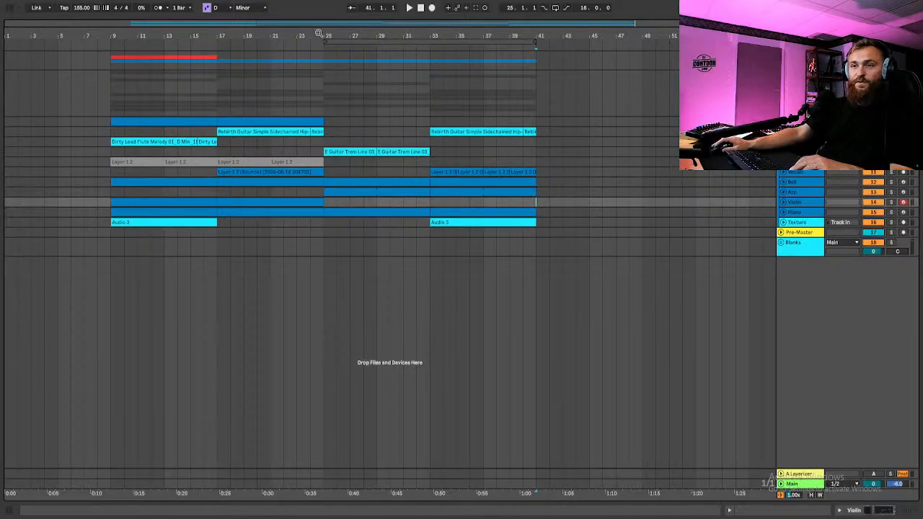
drag(326, 36, 386, 36)
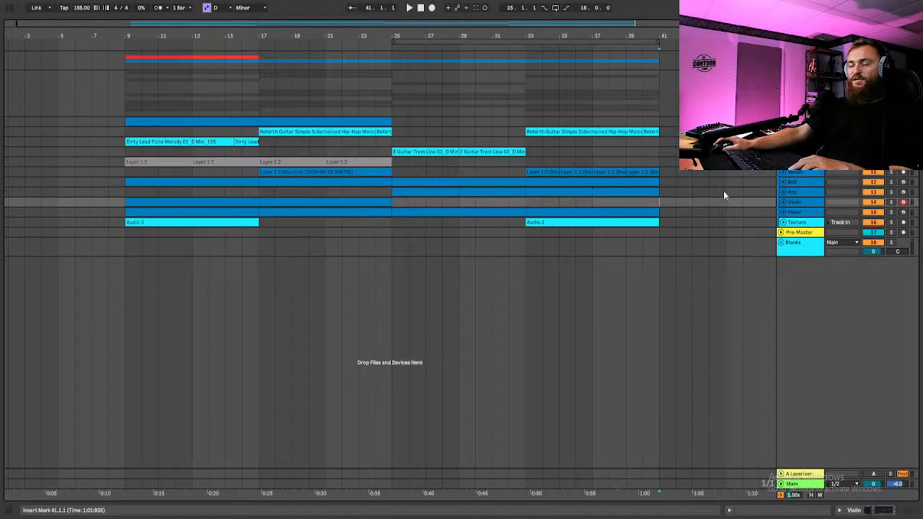
key(space)
key(space)
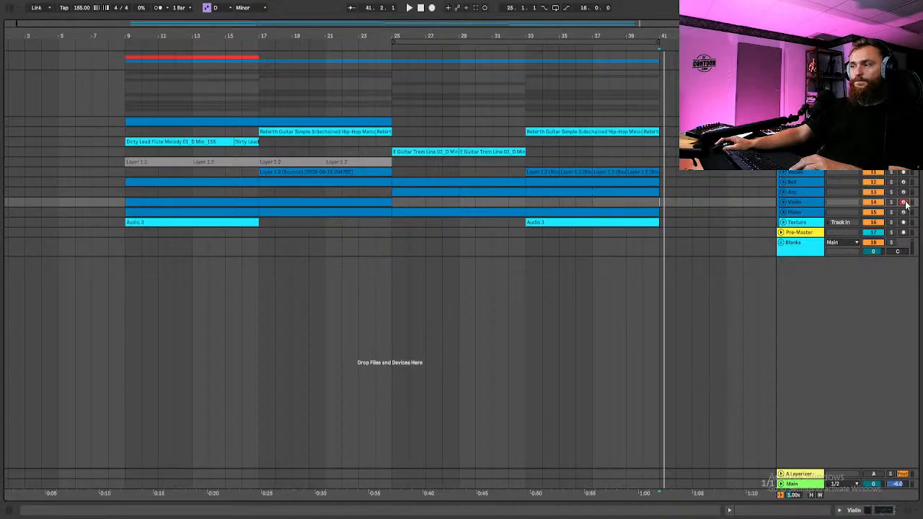
Expand the Violin track to inspect its notes, collapse it again and select the second E Guitar clip at bar 29
click(784, 203)
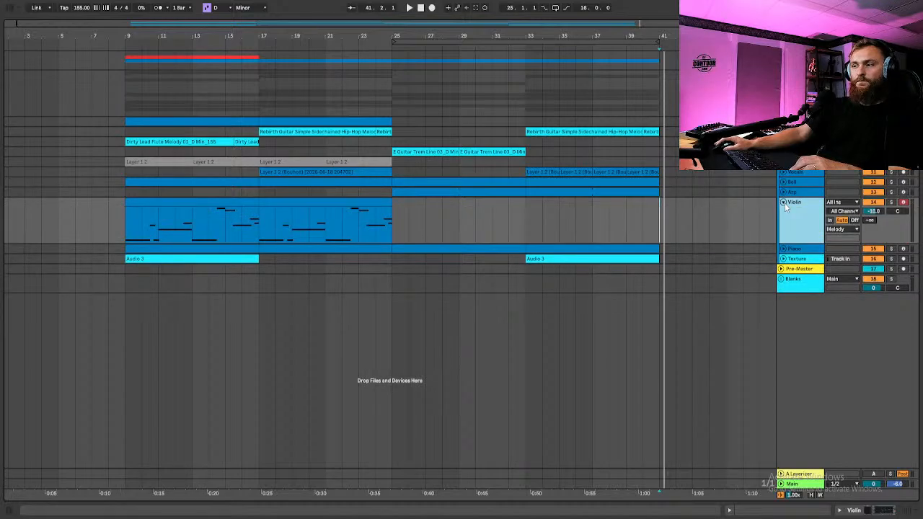
click(784, 203)
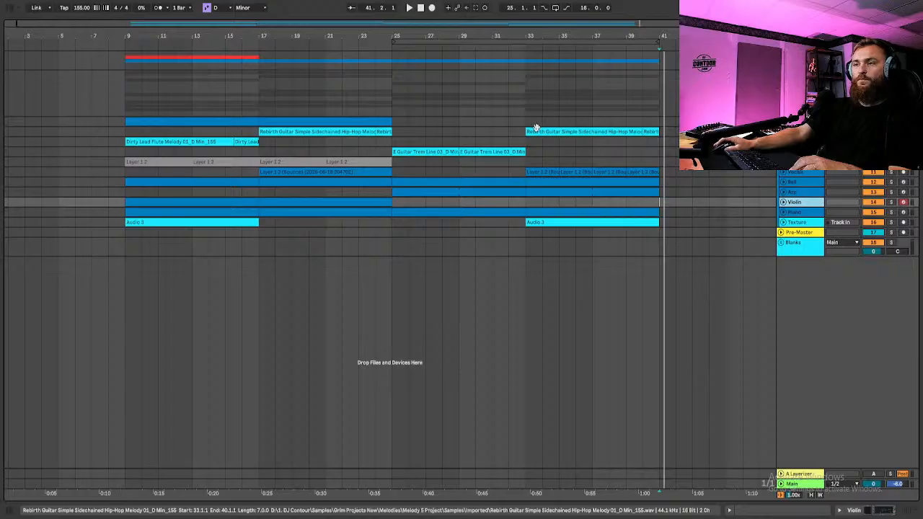
click(501, 152)
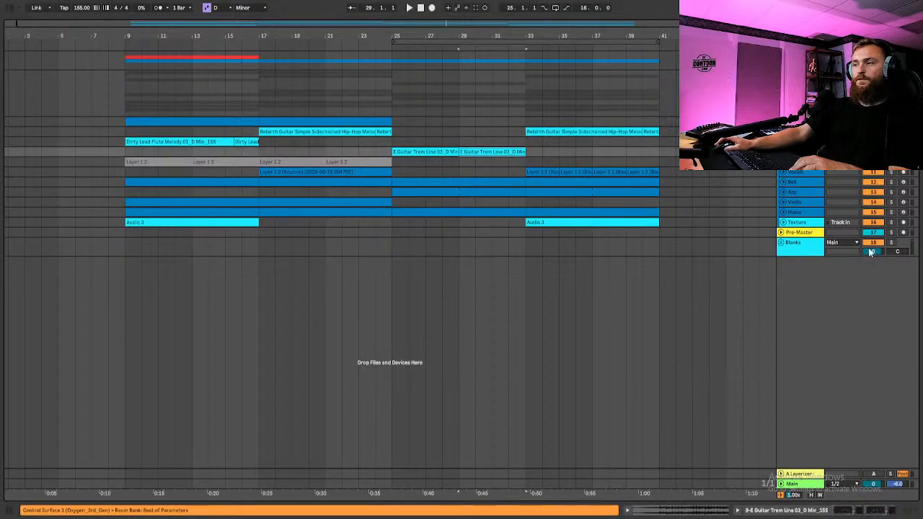